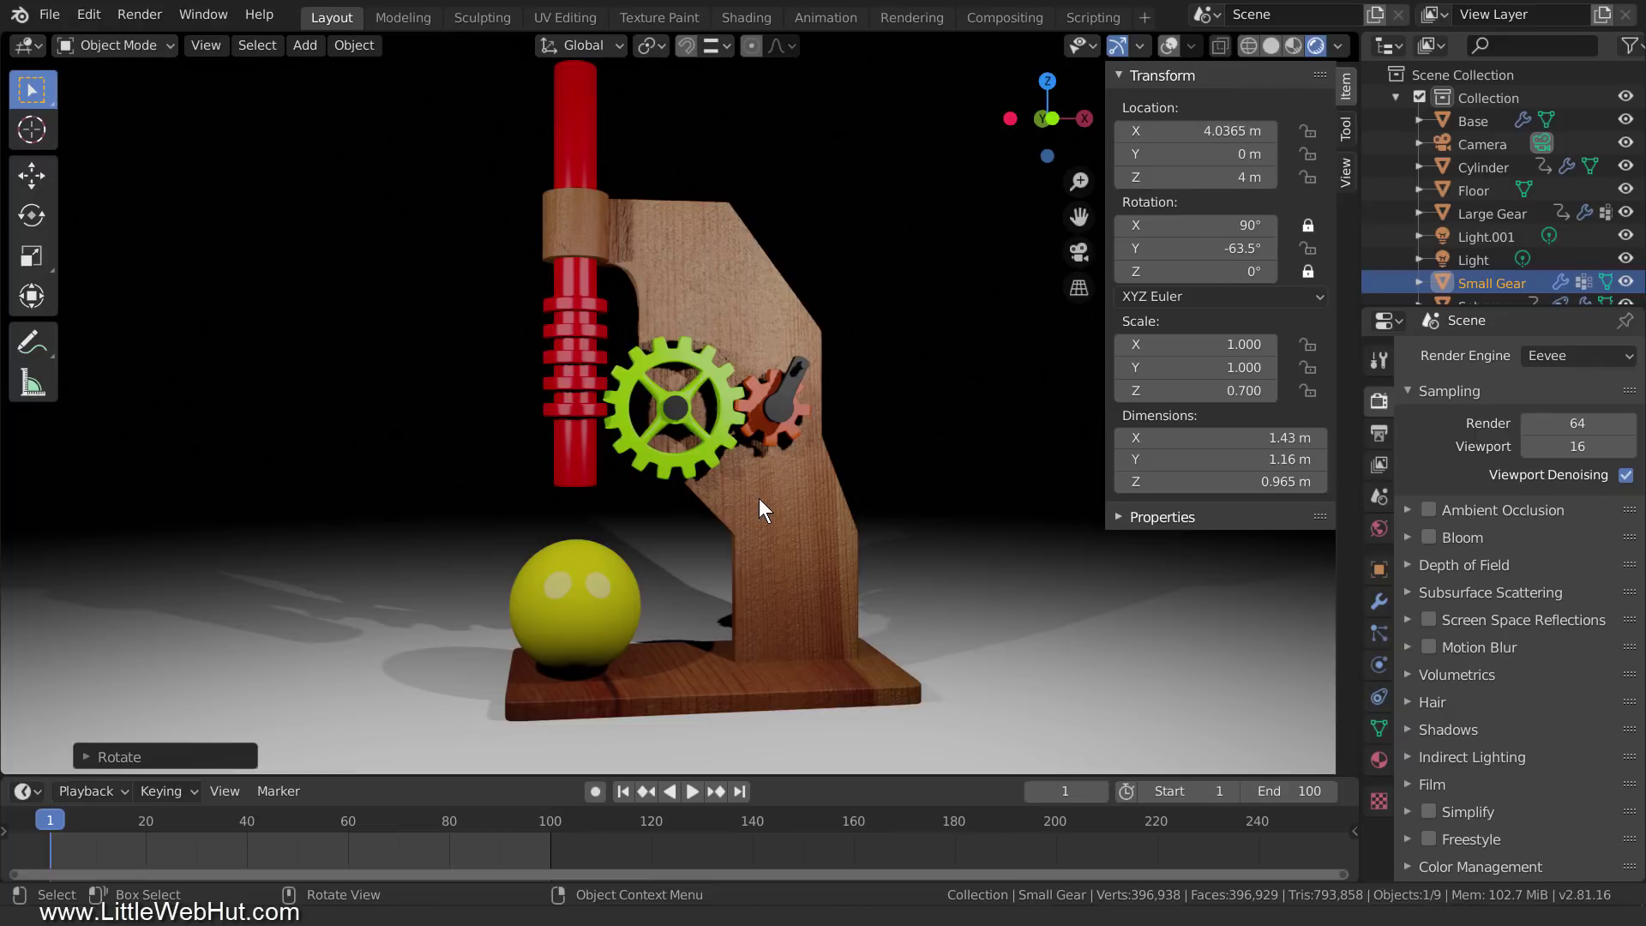
- Rotate the small gear about its Y axis to test how the finished mechanism follows it
{"action": "key", "text": "r"}
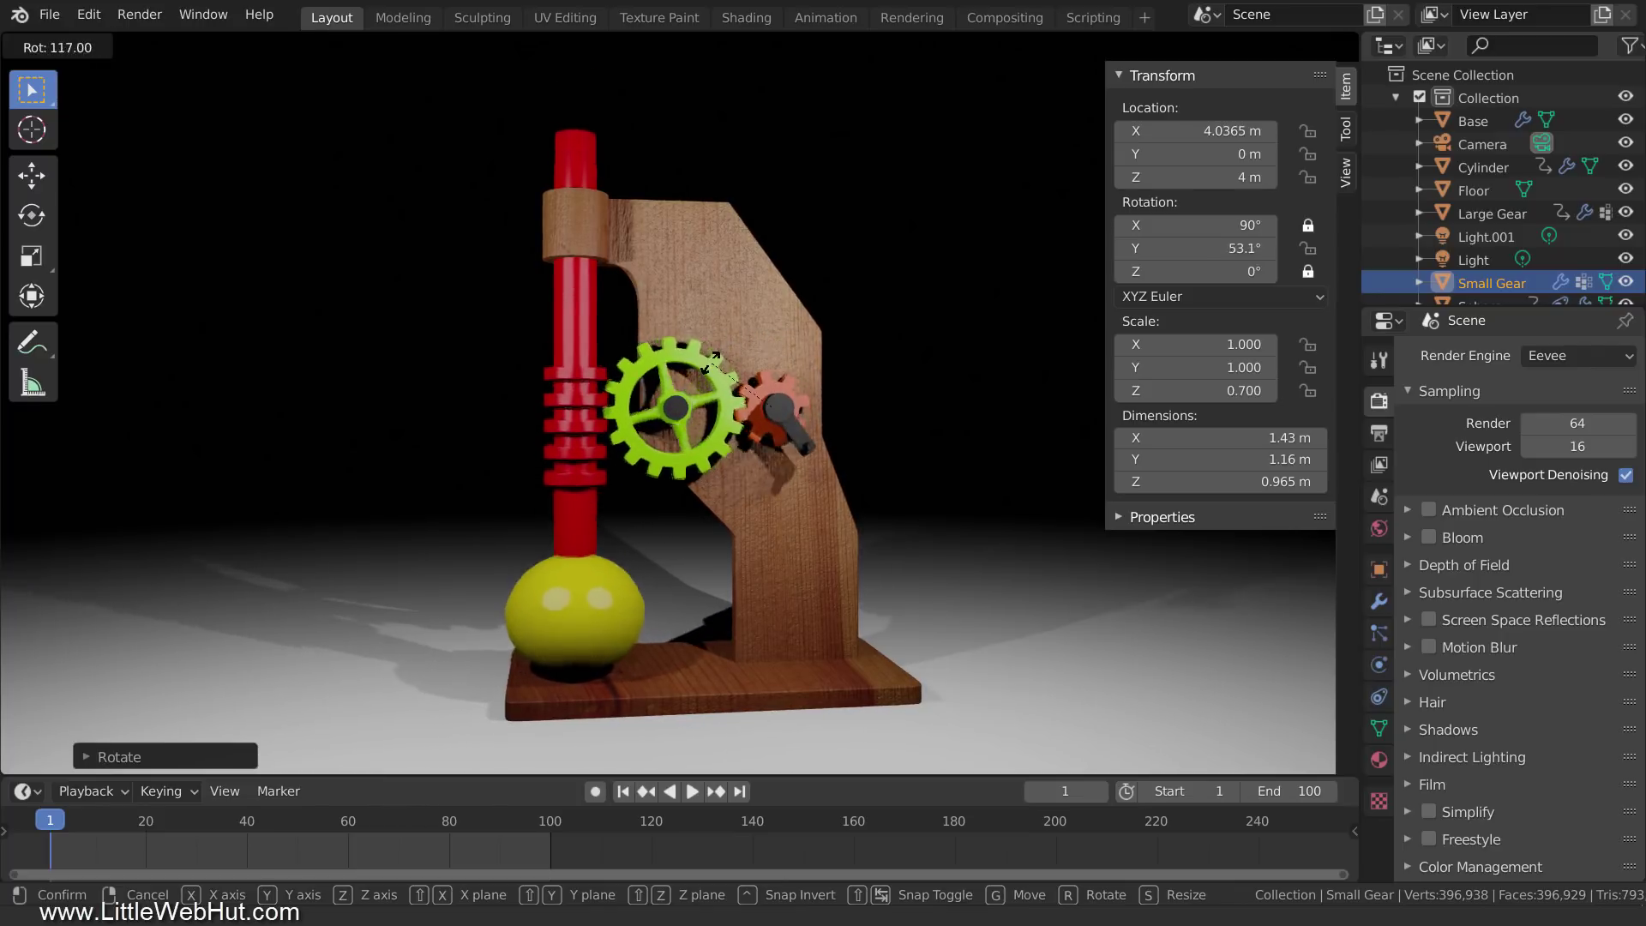
{"action": "left_click", "coordinate": [764, 501]}
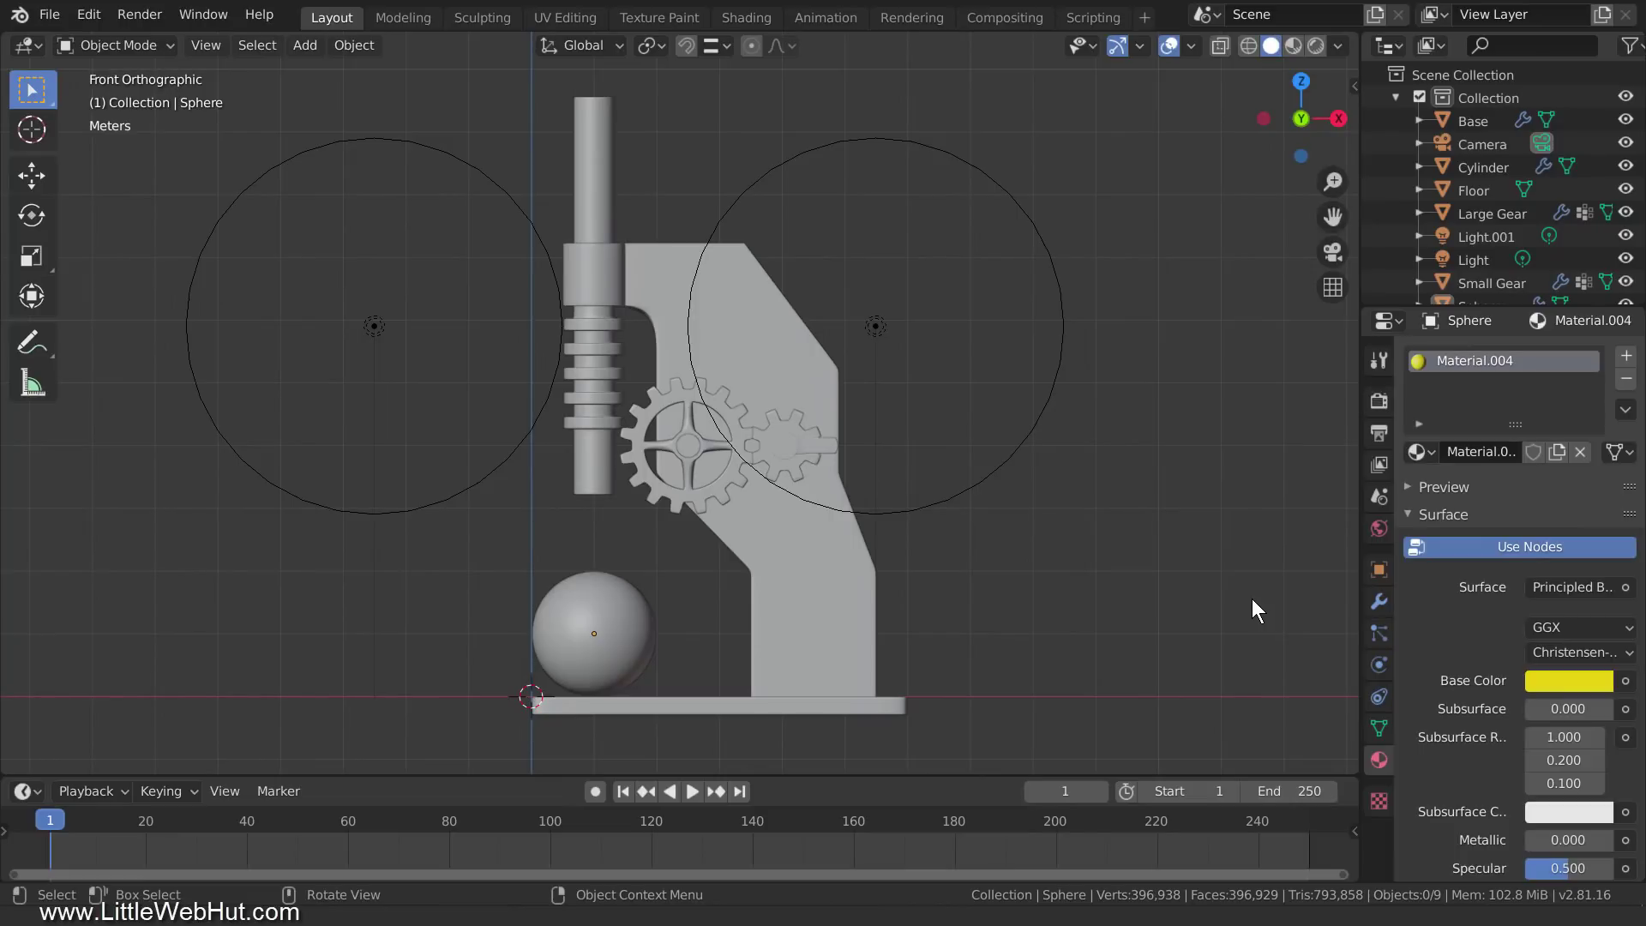
- Add a driver to the Y rotation of the large gear
{"action": "left_click", "coordinate": [719, 486]}
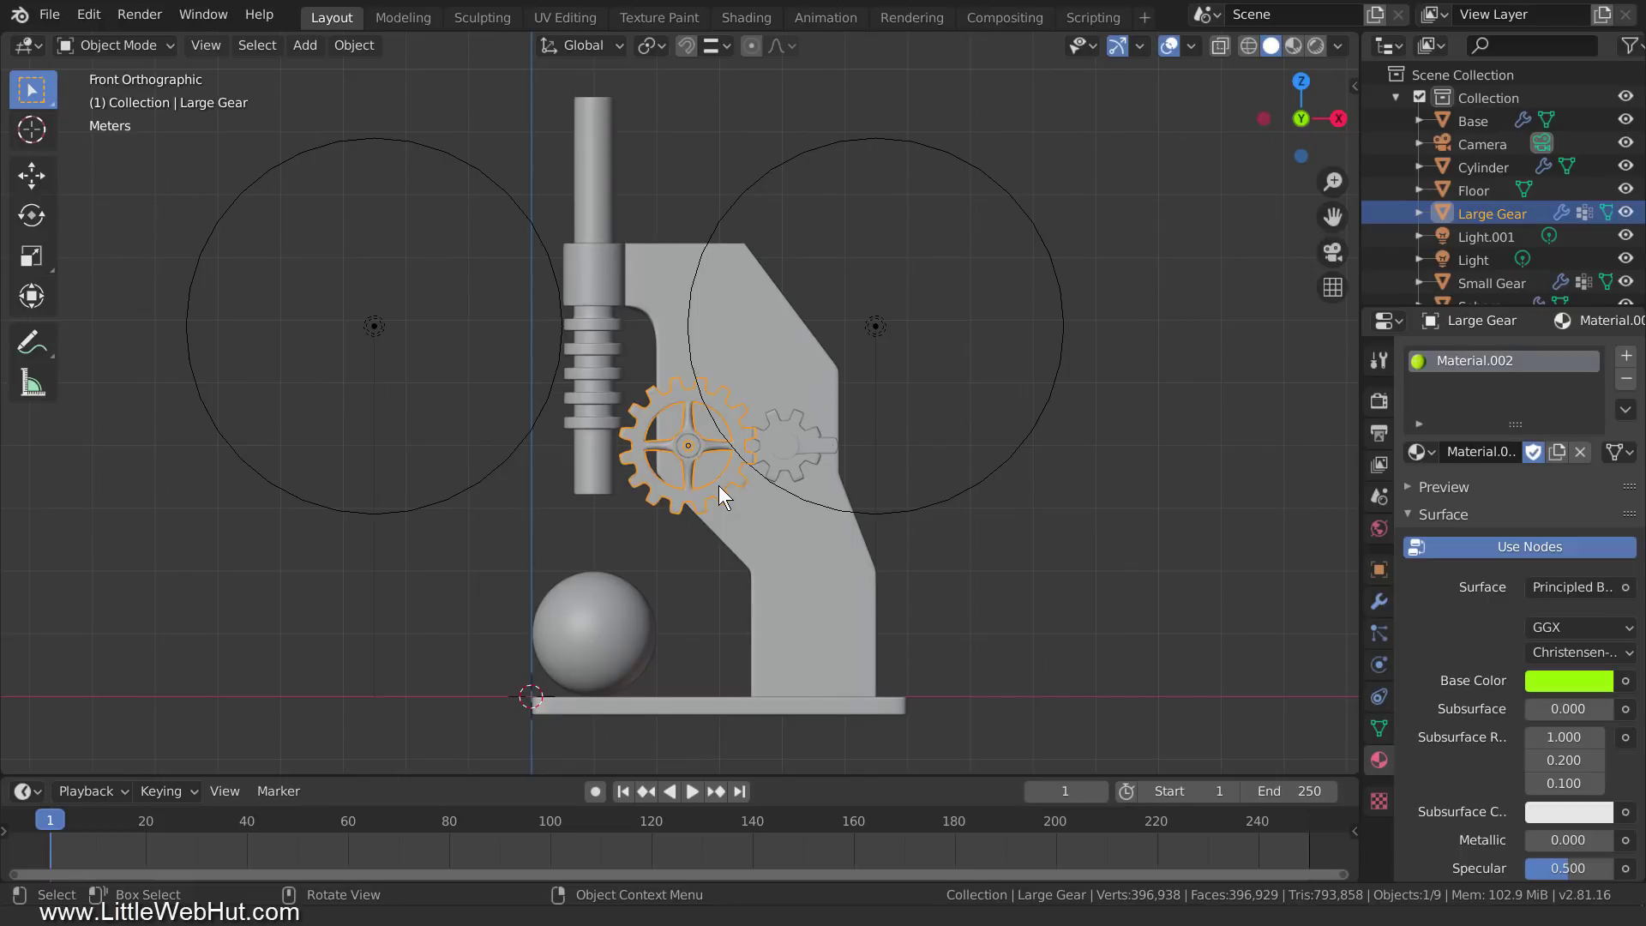
{"action": "key", "text": "n"}
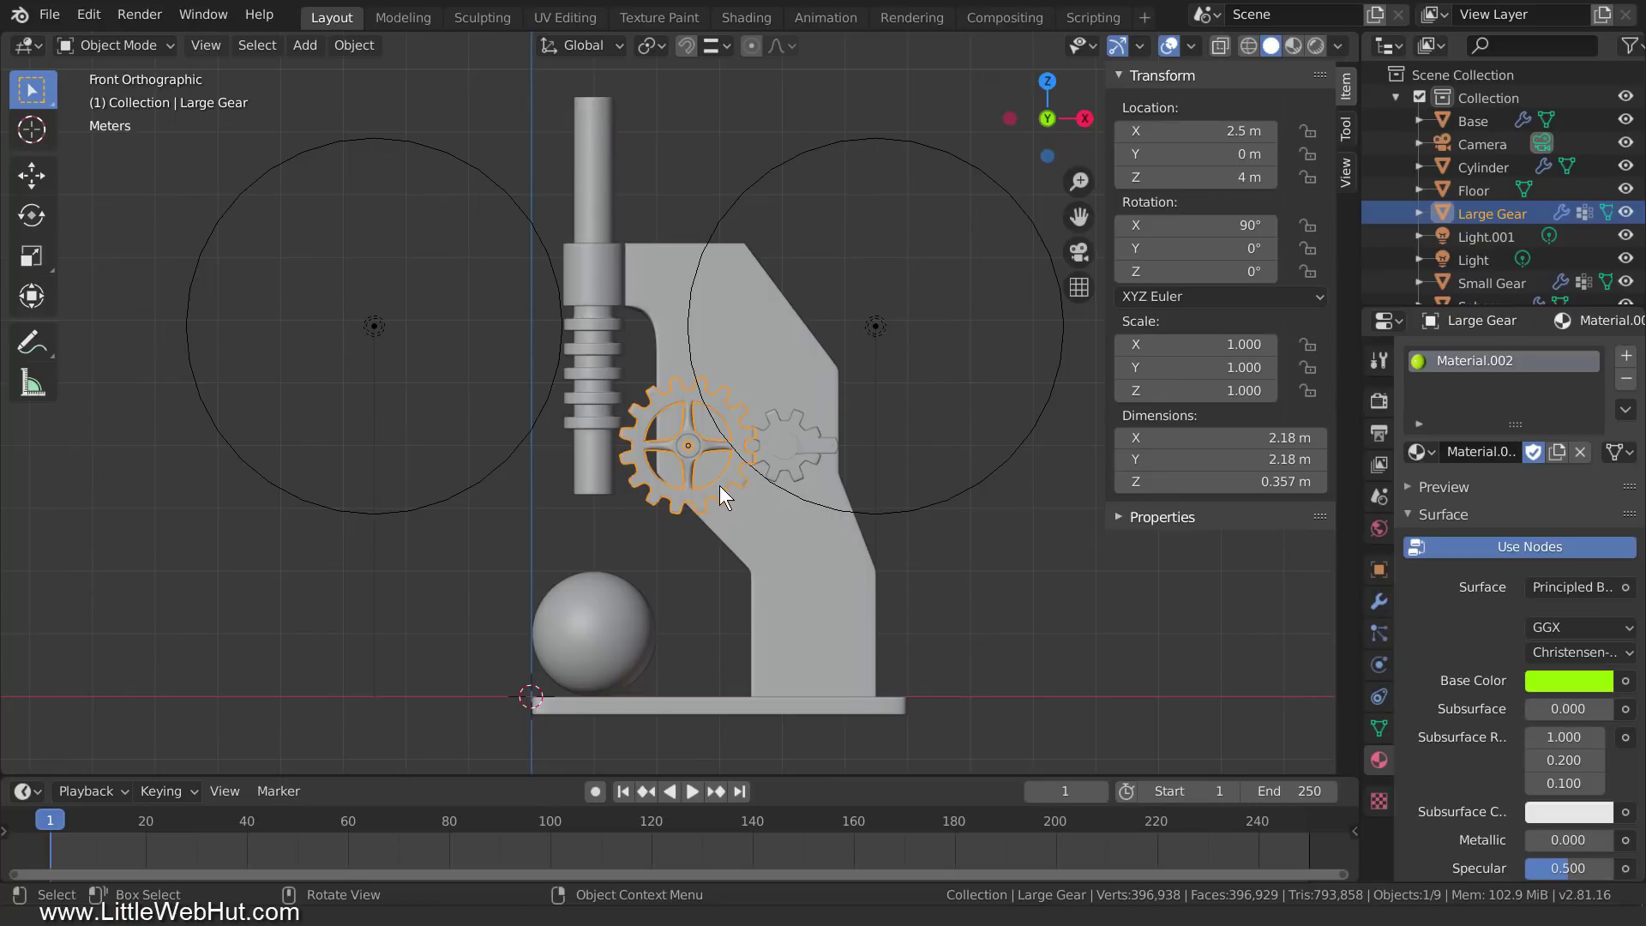
{"action": "right_click", "coordinate": [1157, 248]}
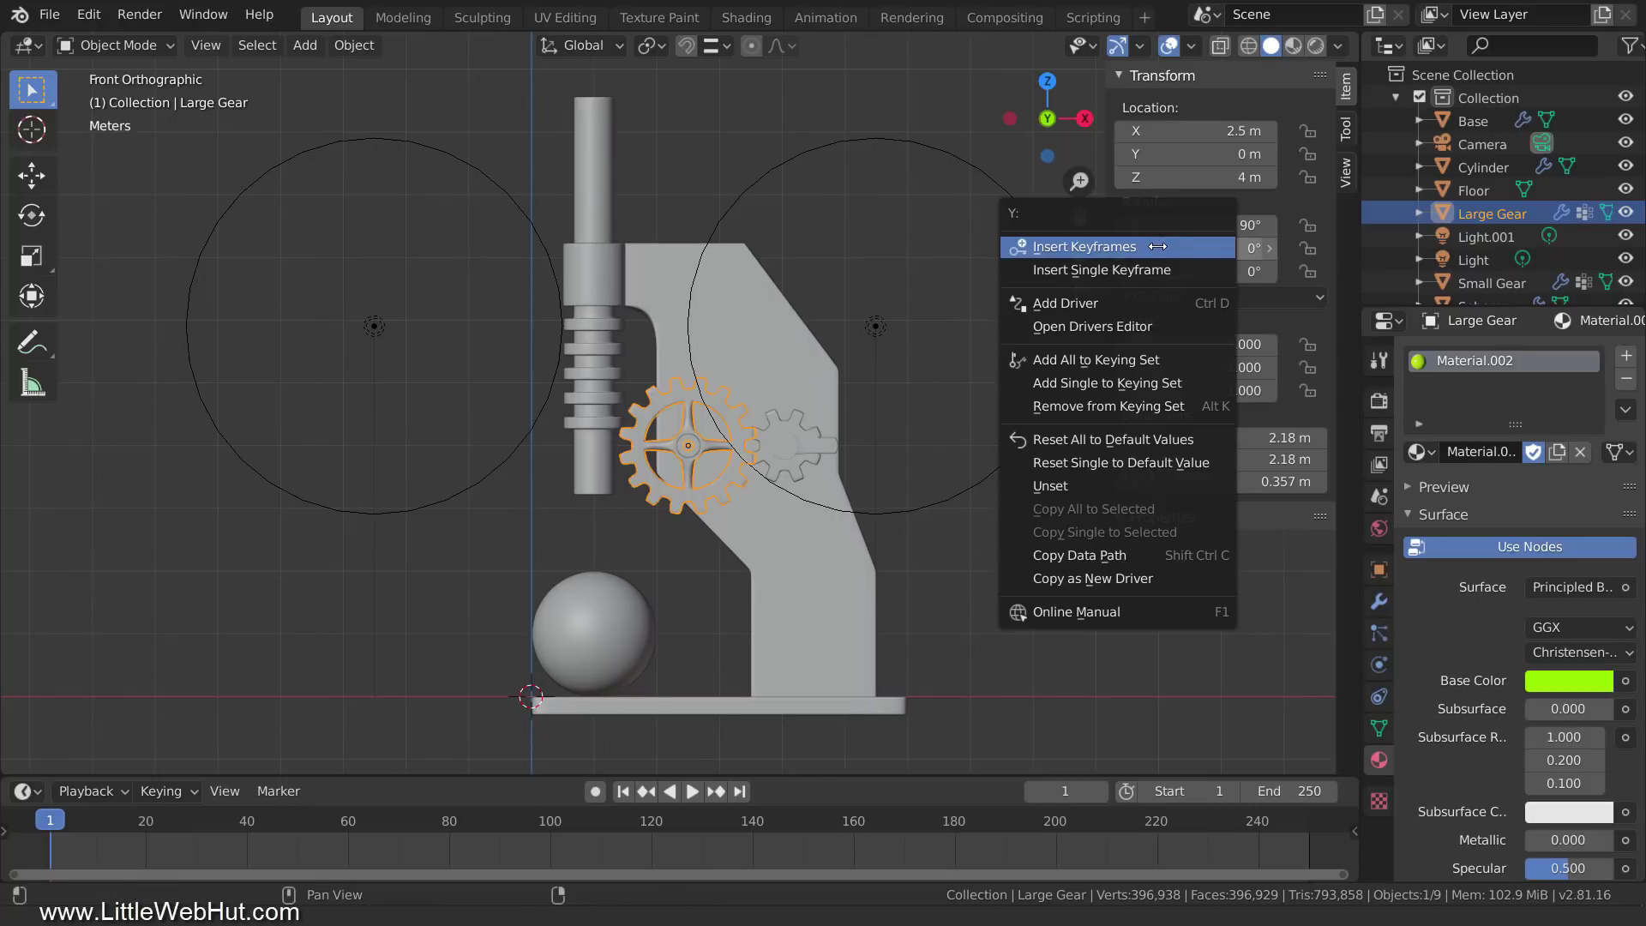
{"action": "left_click", "coordinate": [1151, 303]}
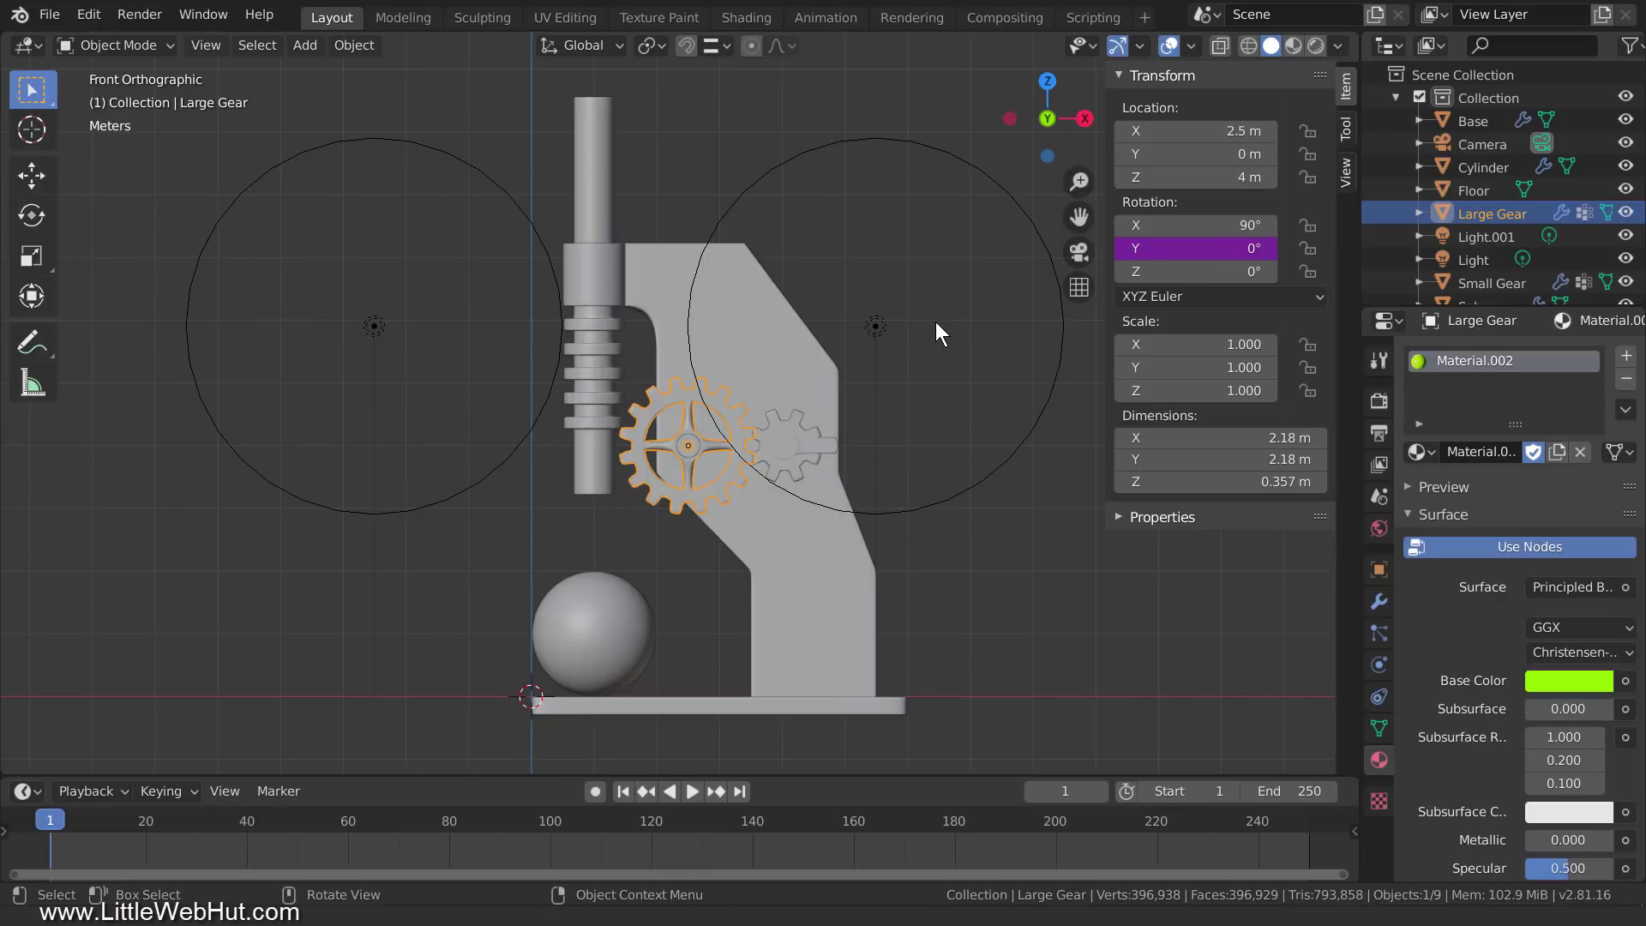
- Edit the large gear's driver so its variable is a Transform Channel reading the Y Rotation of Small Gear
{"action": "right_click", "coordinate": [1168, 250]}
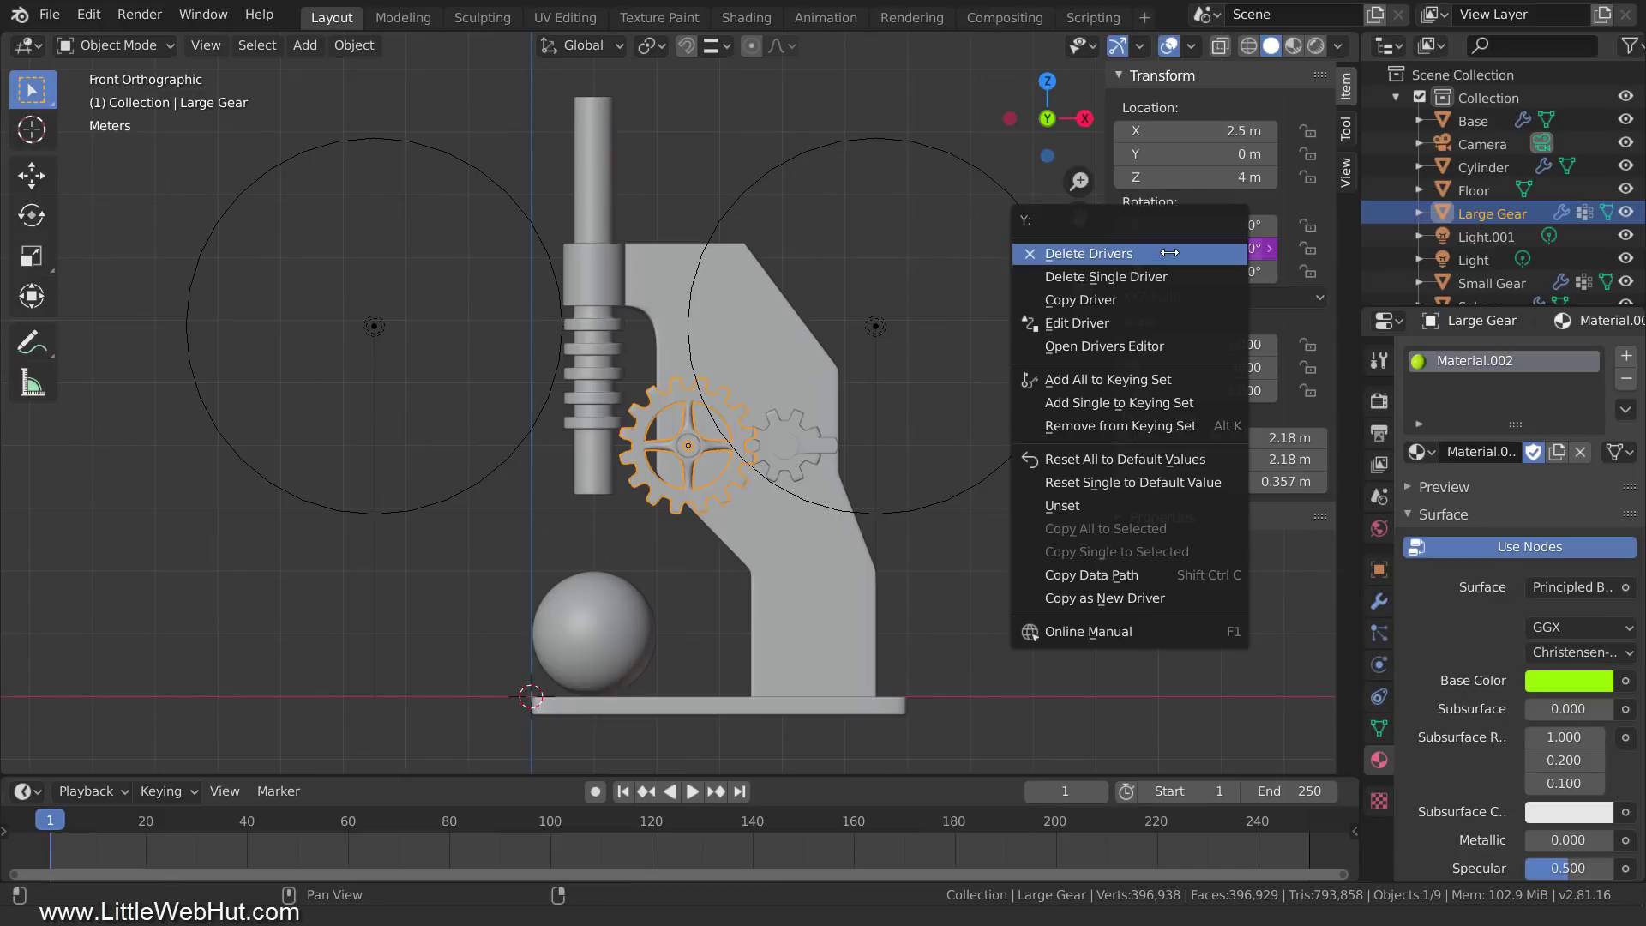
{"action": "left_click", "coordinate": [1145, 322]}
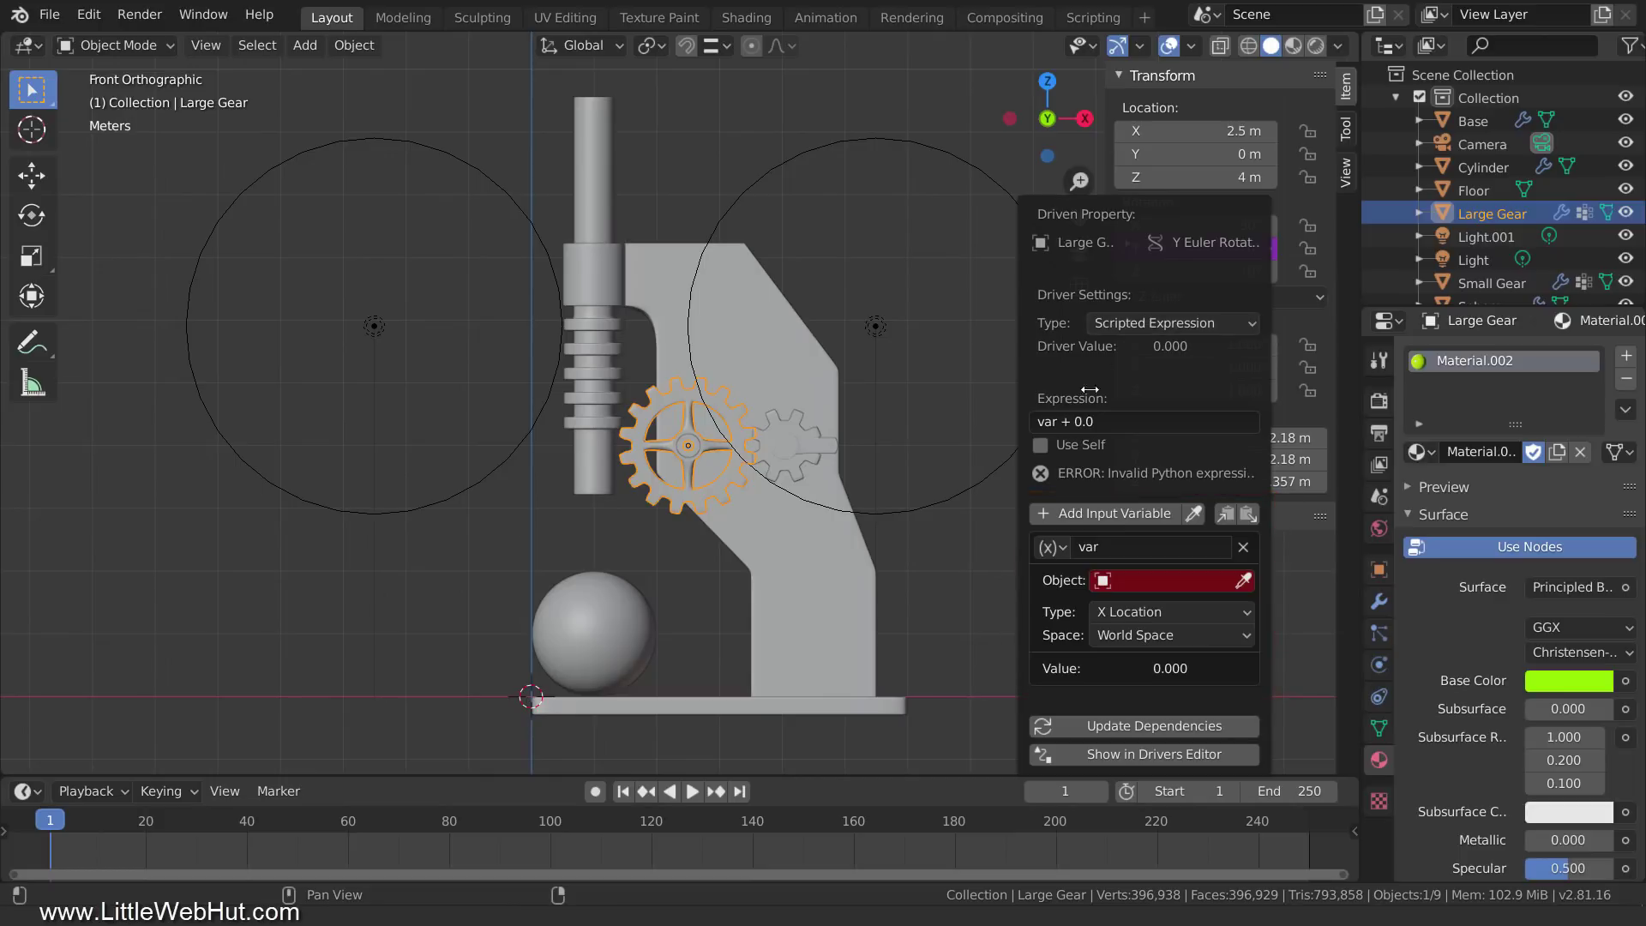
{"action": "left_click", "coordinate": [1052, 546]}
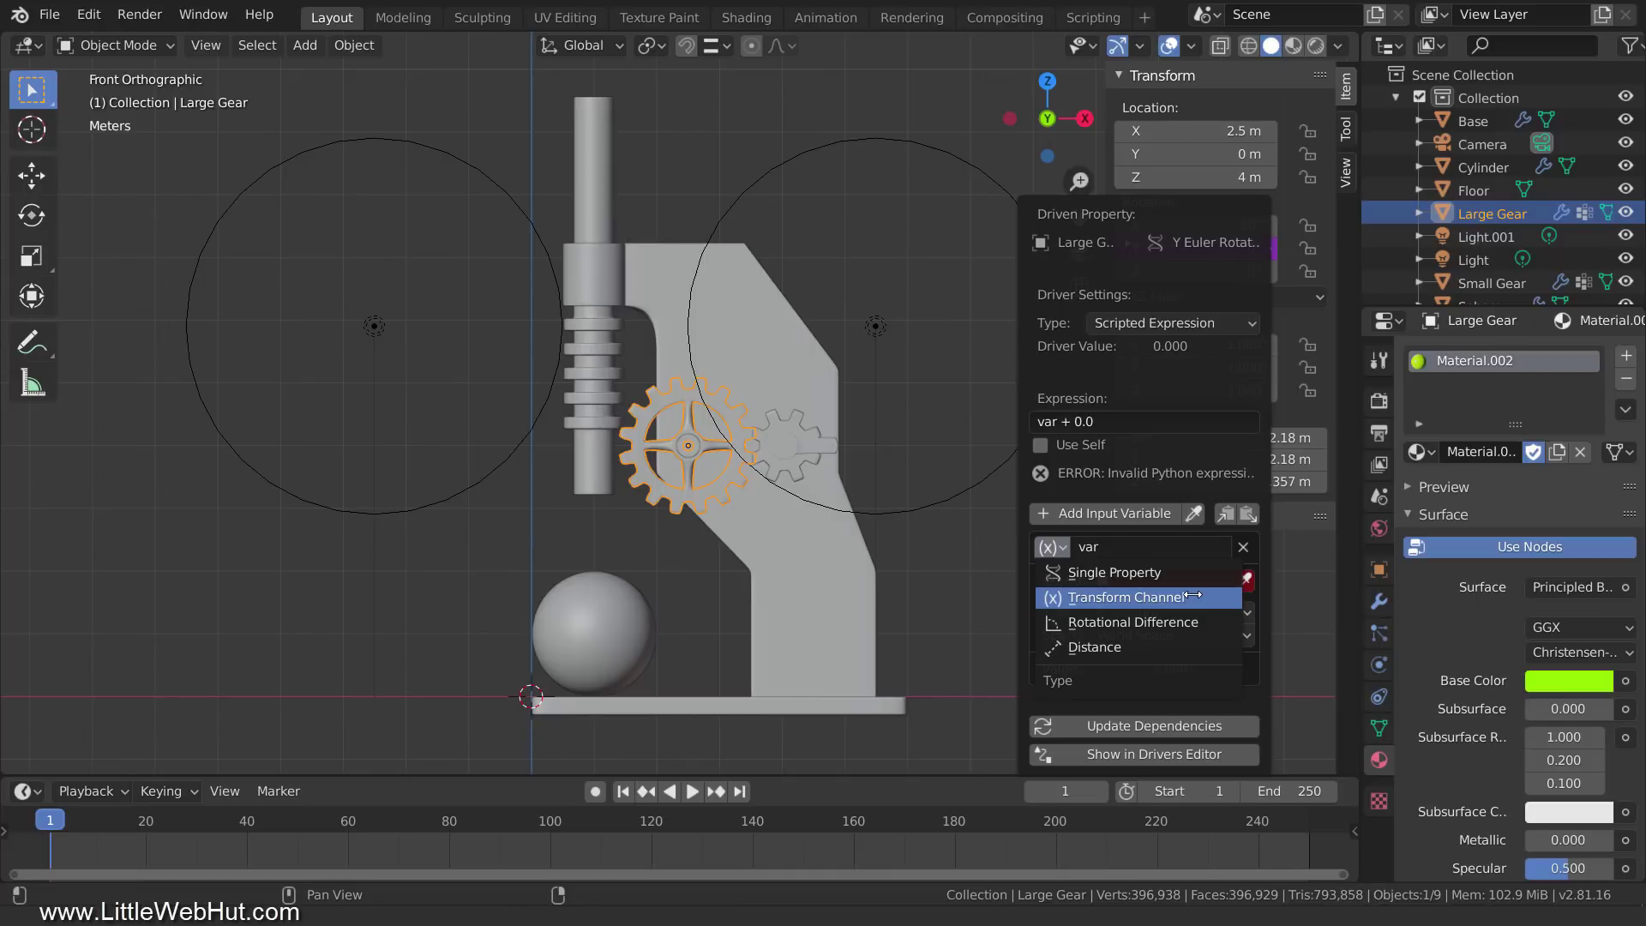
{"action": "left_click", "coordinate": [1195, 594]}
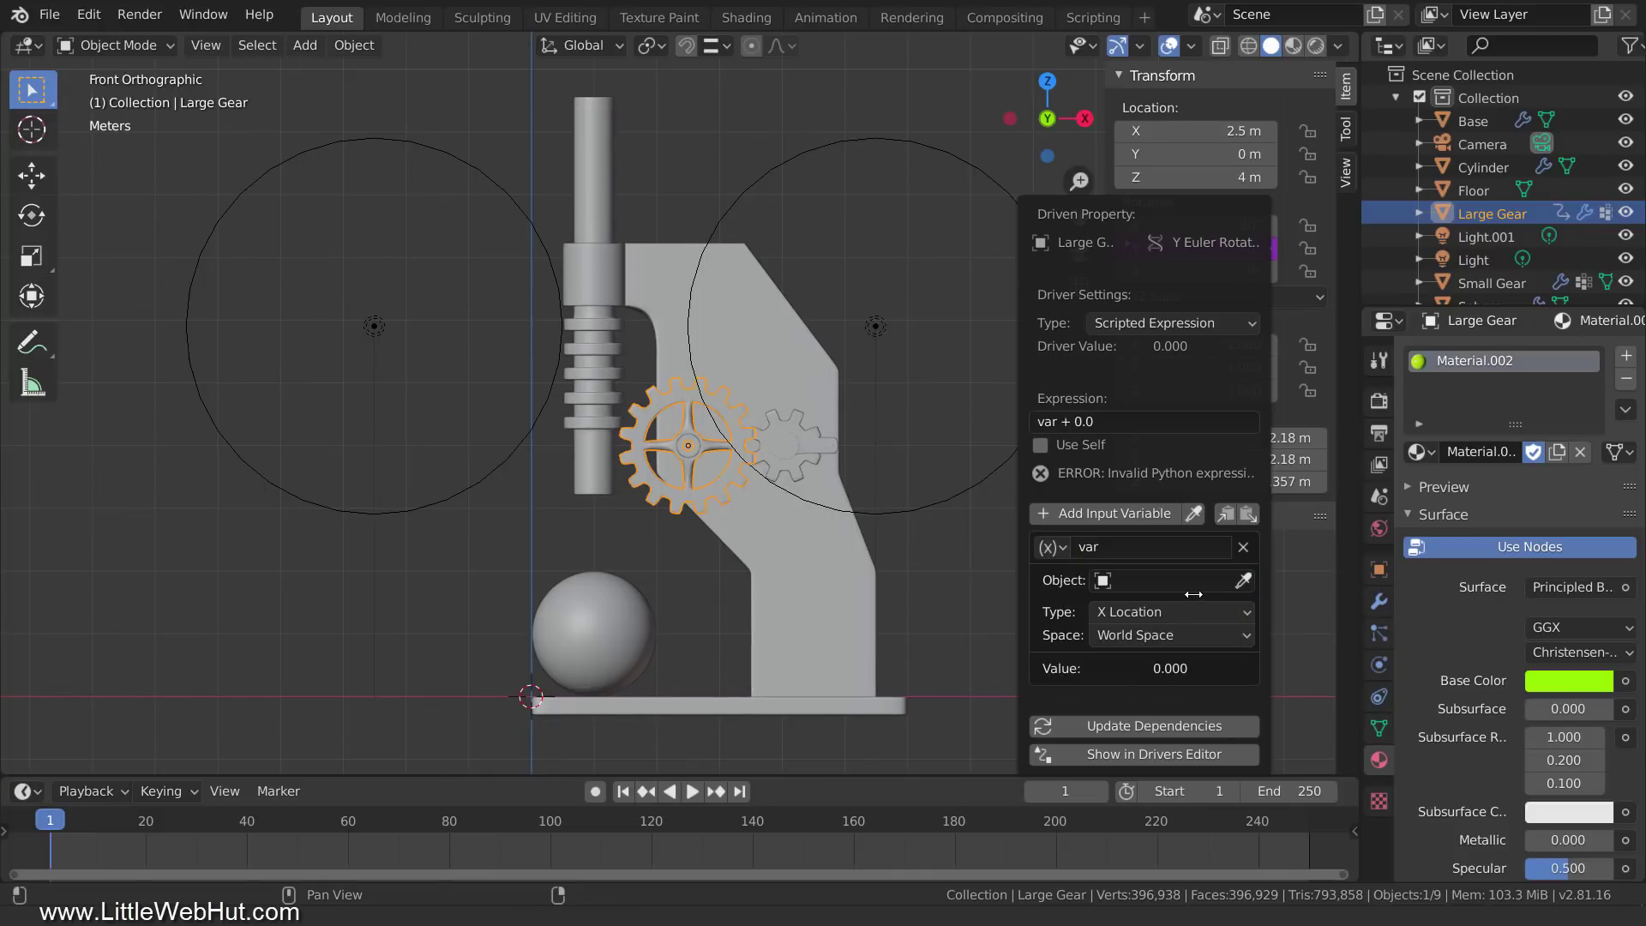
{"action": "left_click", "coordinate": [1174, 581]}
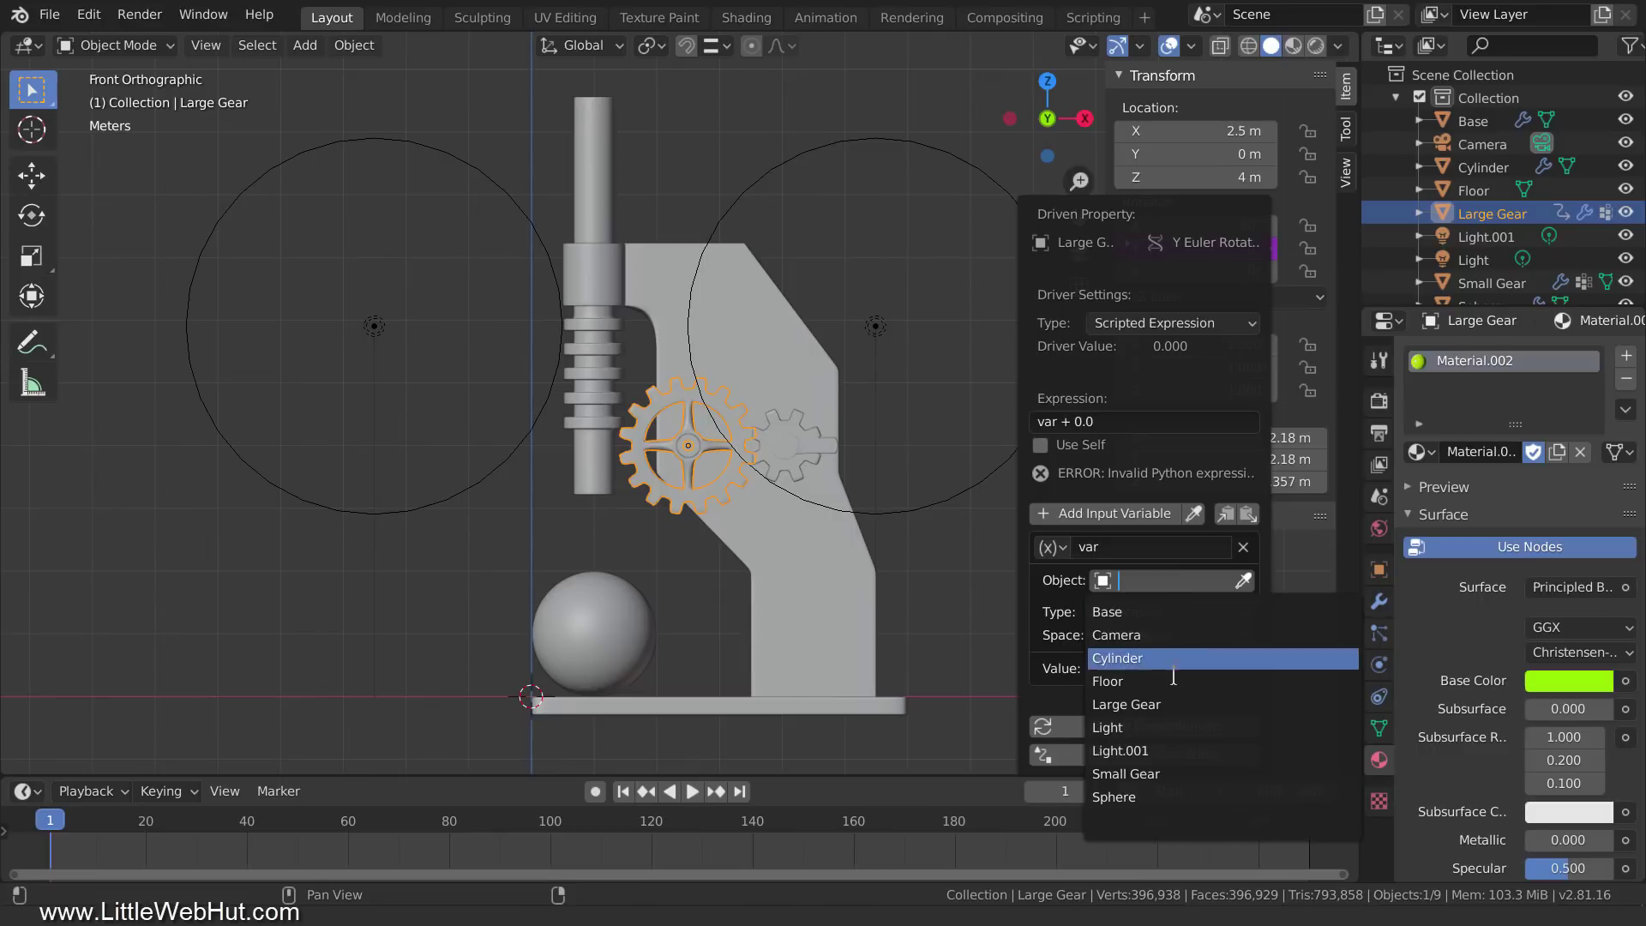
{"action": "left_click", "coordinate": [1183, 775]}
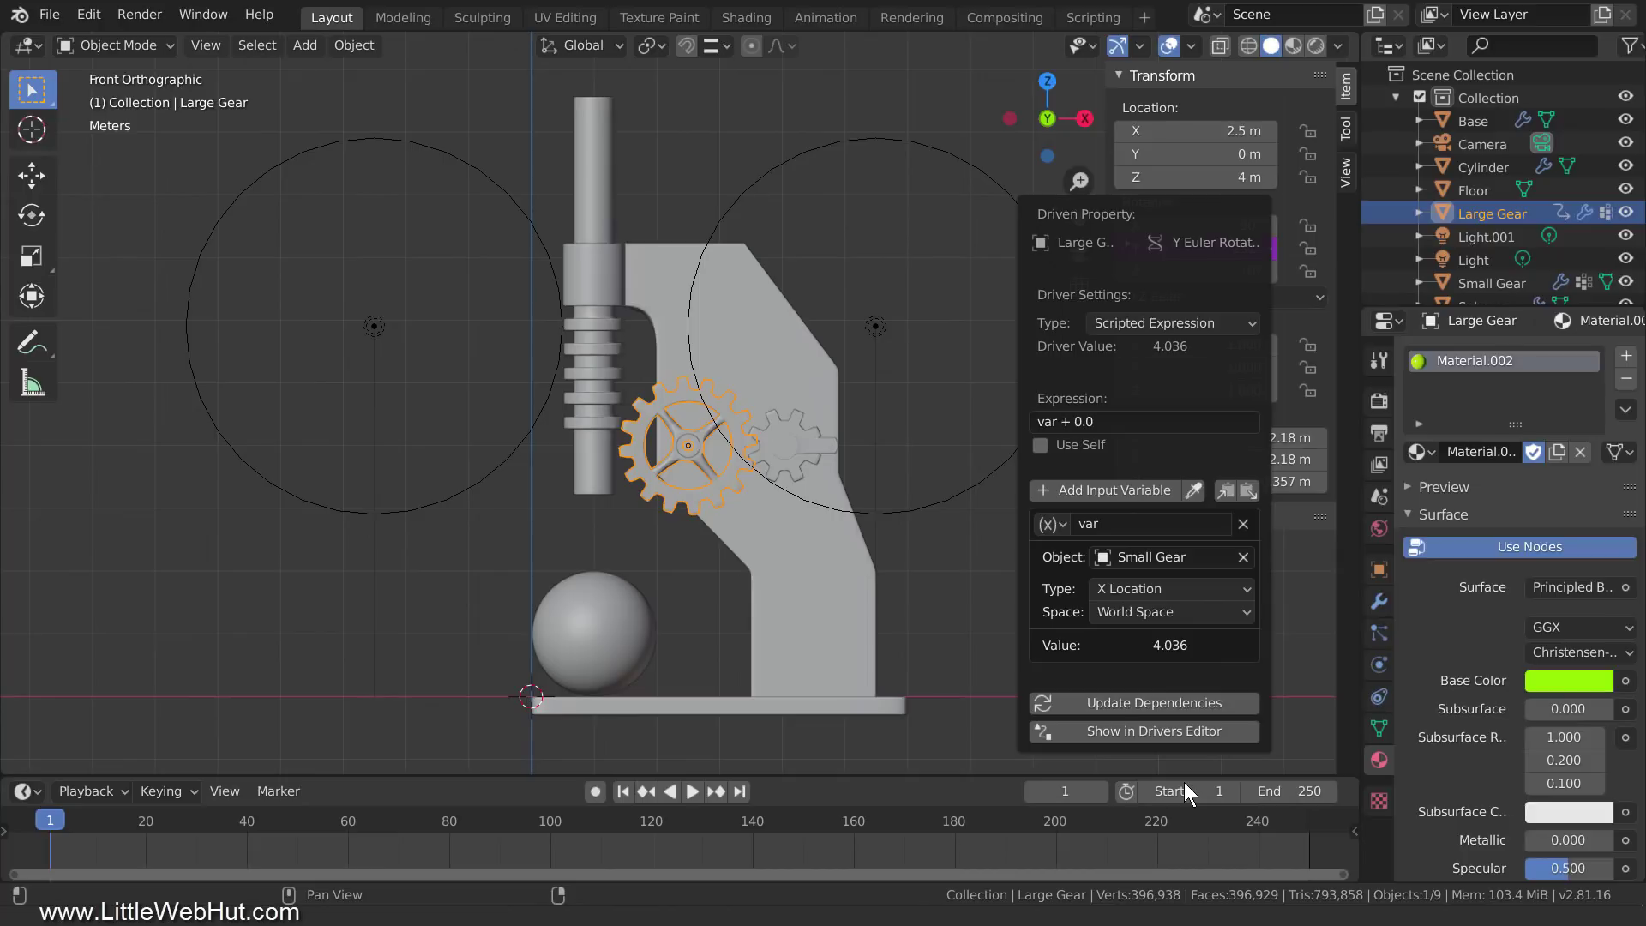
{"action": "left_click", "coordinate": [1189, 591]}
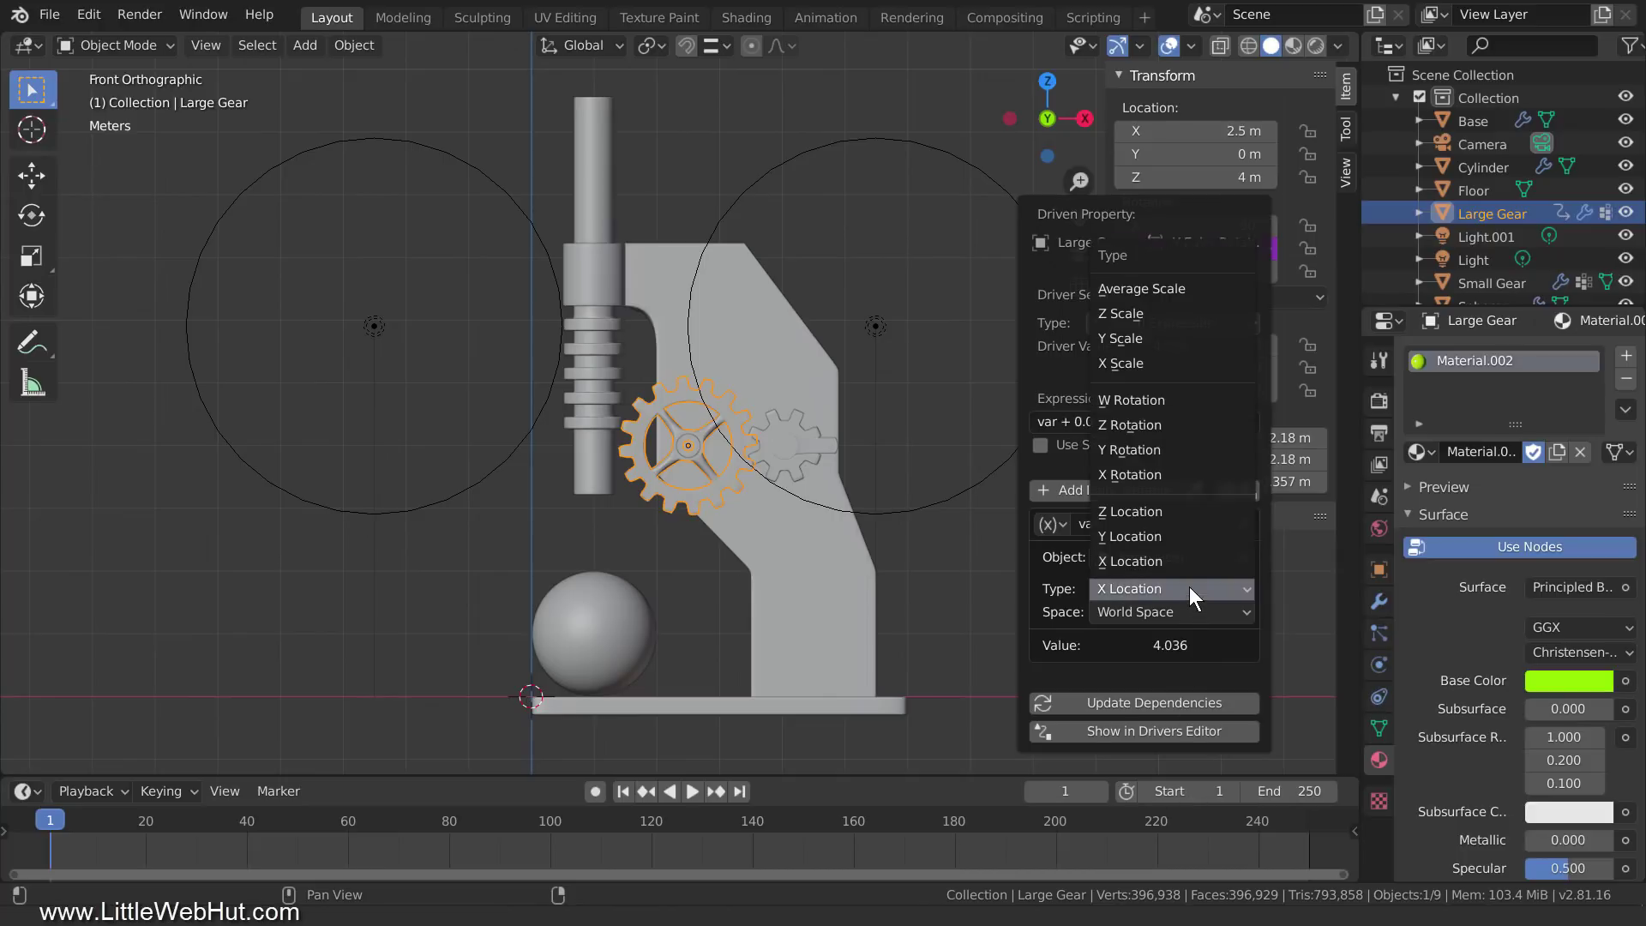
{"action": "left_click", "coordinate": [1185, 449]}
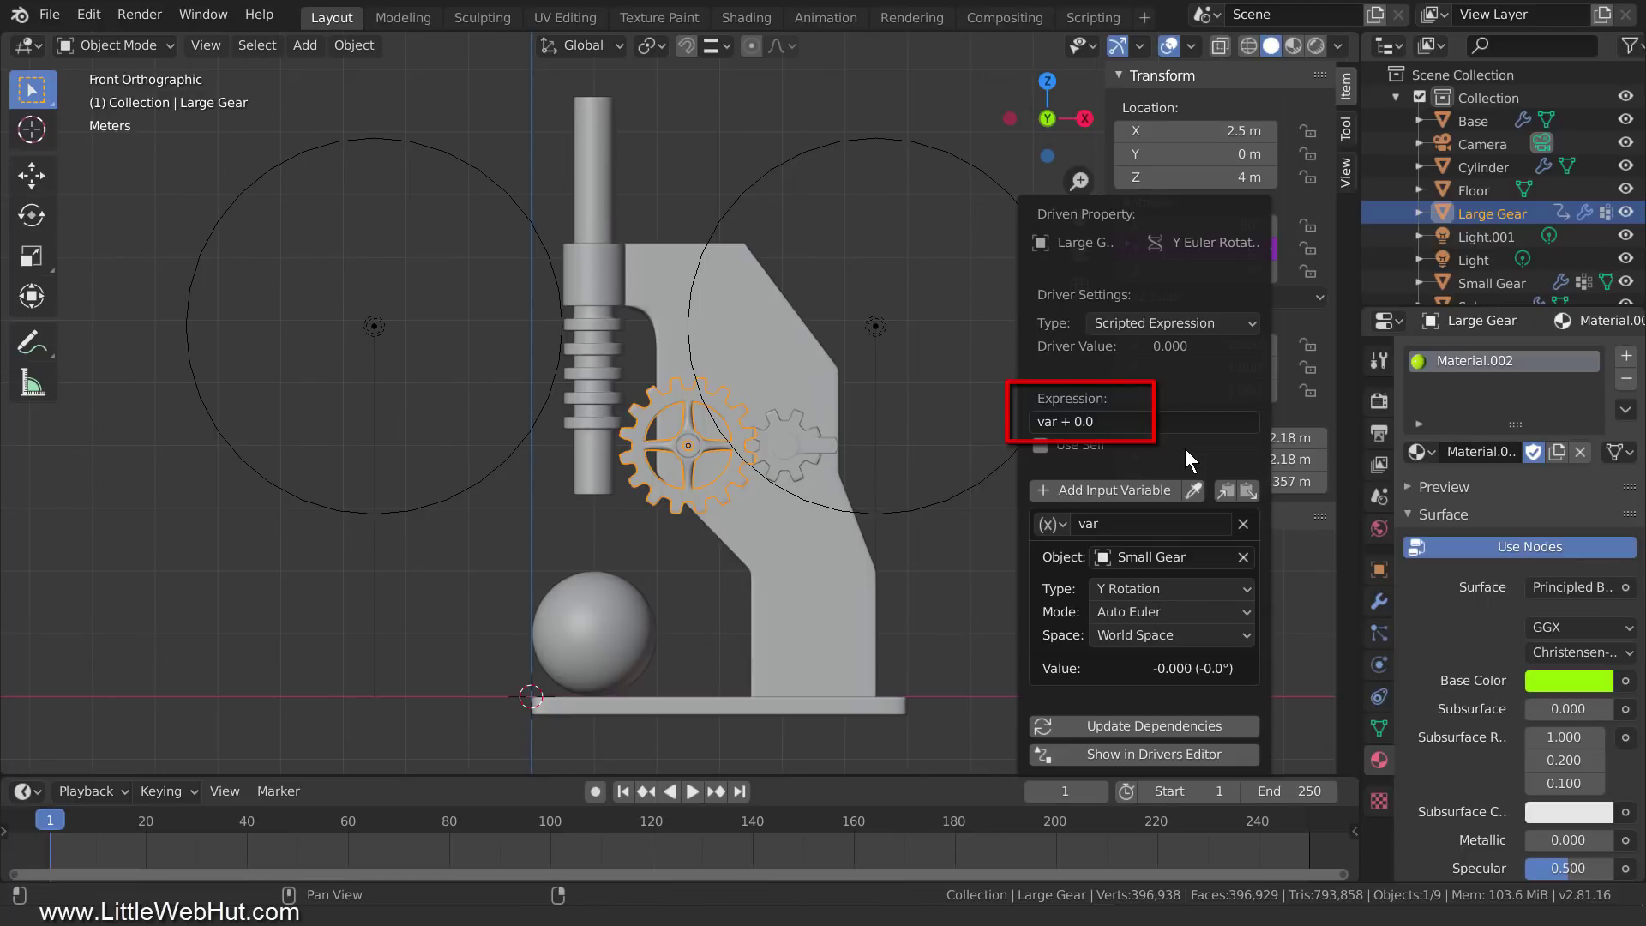
- Shorten the large gear's driver expression to var
{"action": "left_click", "coordinate": [1155, 421]}
{"action": "left_click", "coordinate": [1155, 421]}
{"action": "key", "text": "BackSpace"}
{"action": "key", "text": "BackSpace"}
{"action": "key", "text": "BackSpace"}
{"action": "key", "text": "BackSpace"}
{"action": "key", "text": "BackSpace"}
{"action": "key", "text": "BackSpace"}
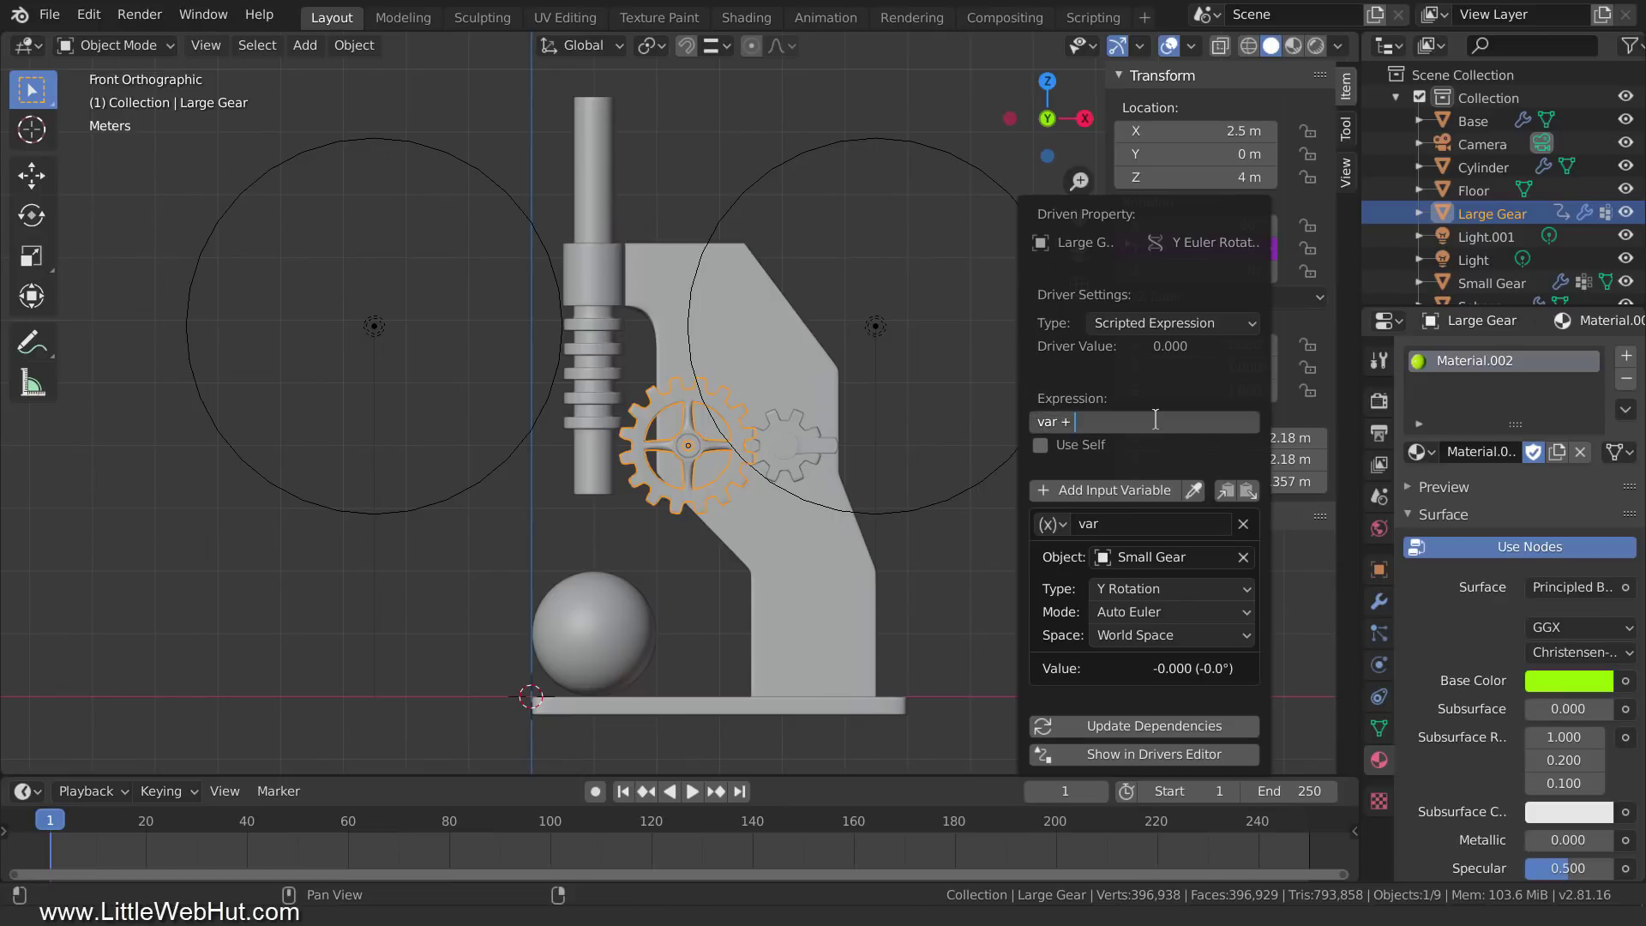
{"action": "key", "text": "Return"}
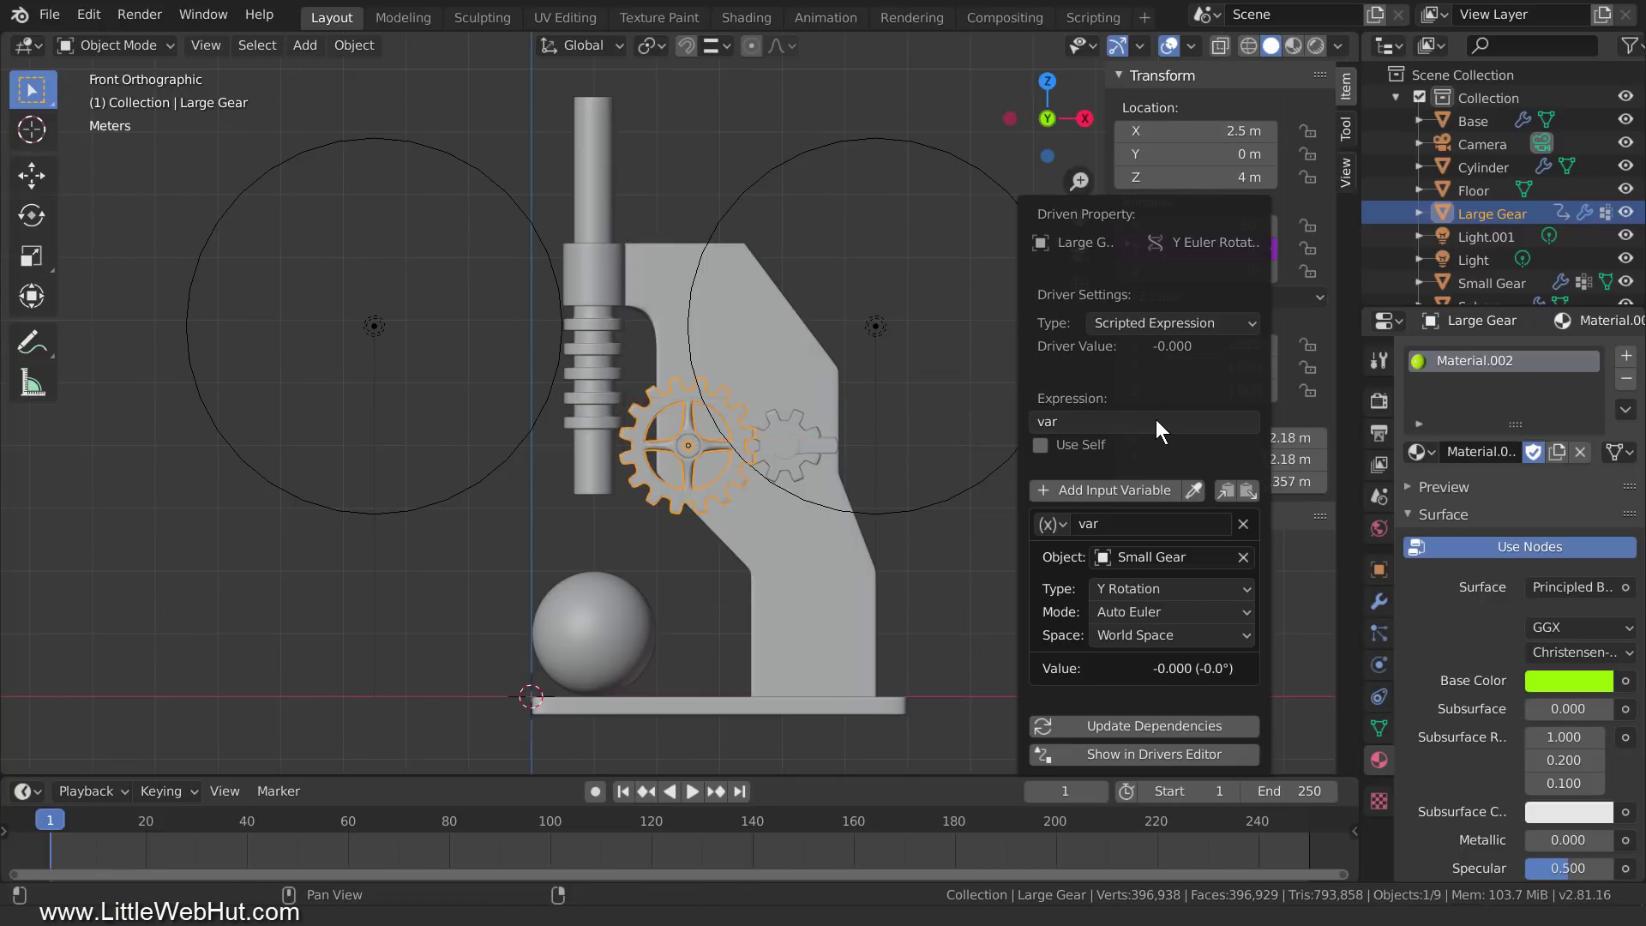
- Lock the small gear's X and Z rotation and test-rotate it about Y, leaving it at about 1°
{"action": "left_click", "coordinate": [806, 455]}
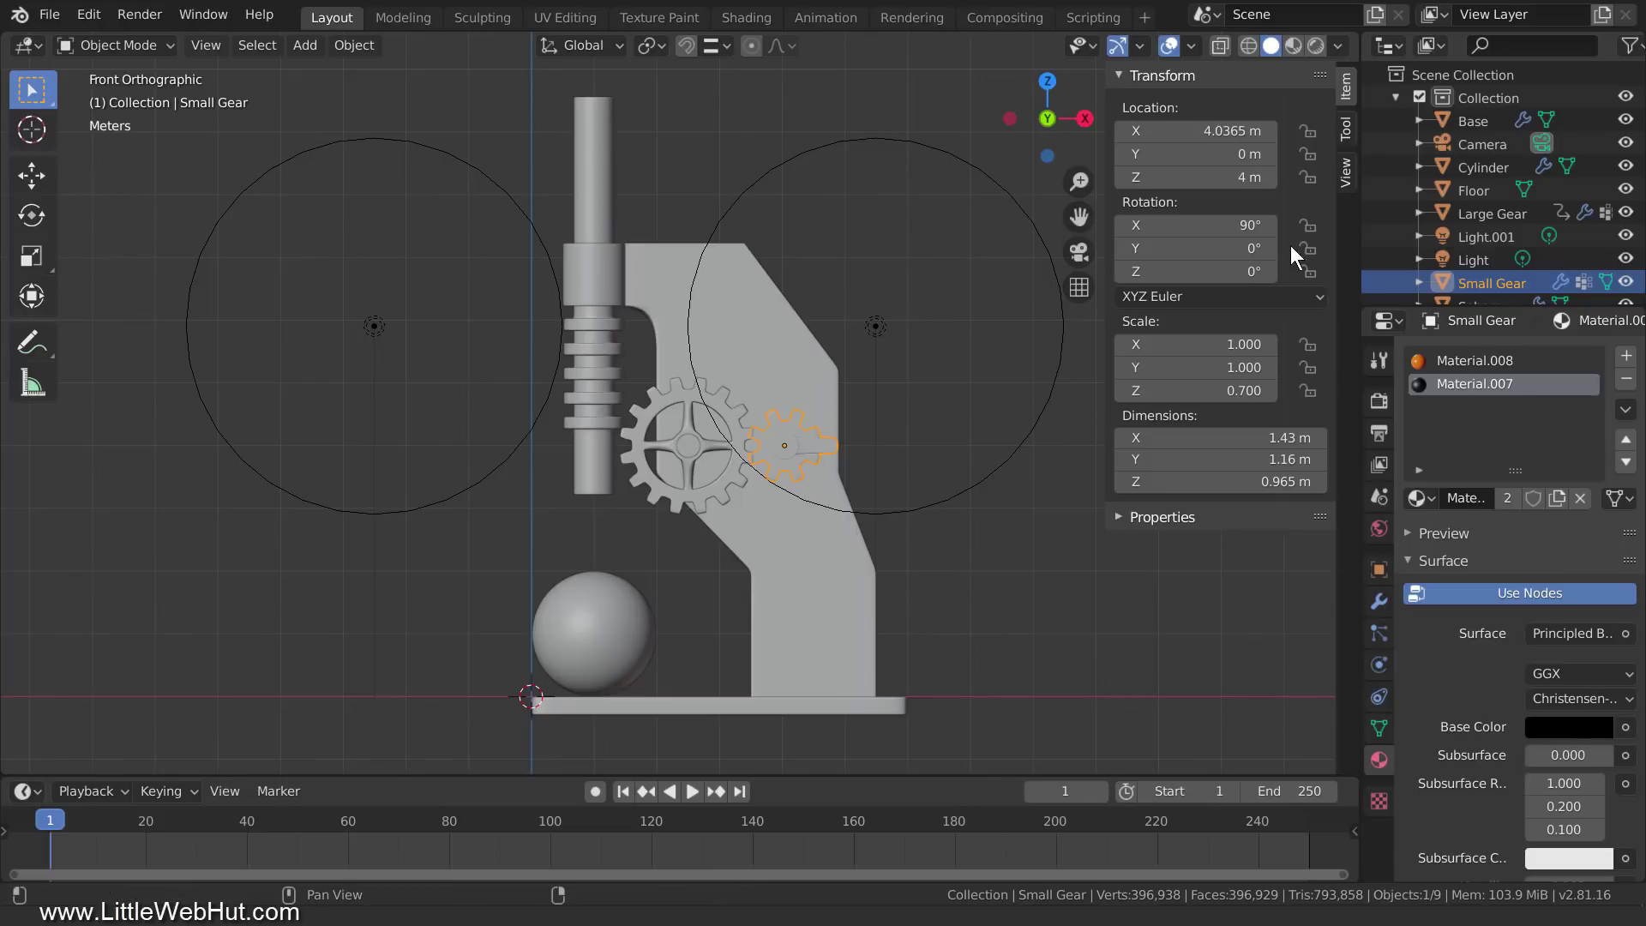
{"action": "left_click", "coordinate": [1307, 225]}
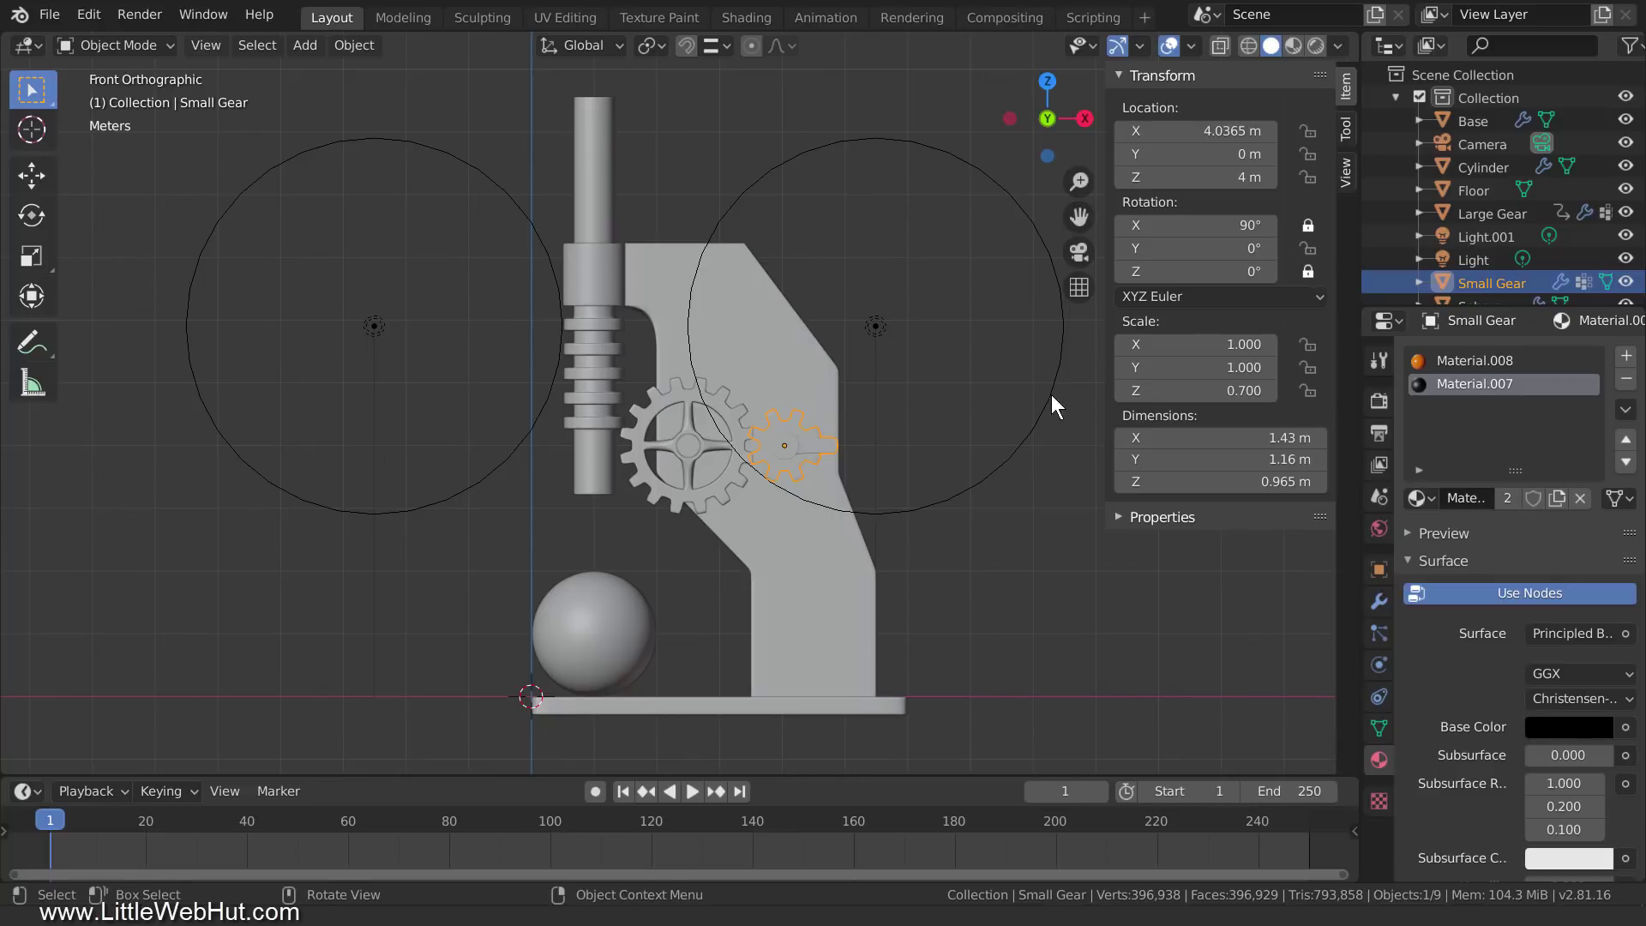
{"action": "key", "text": "r"}
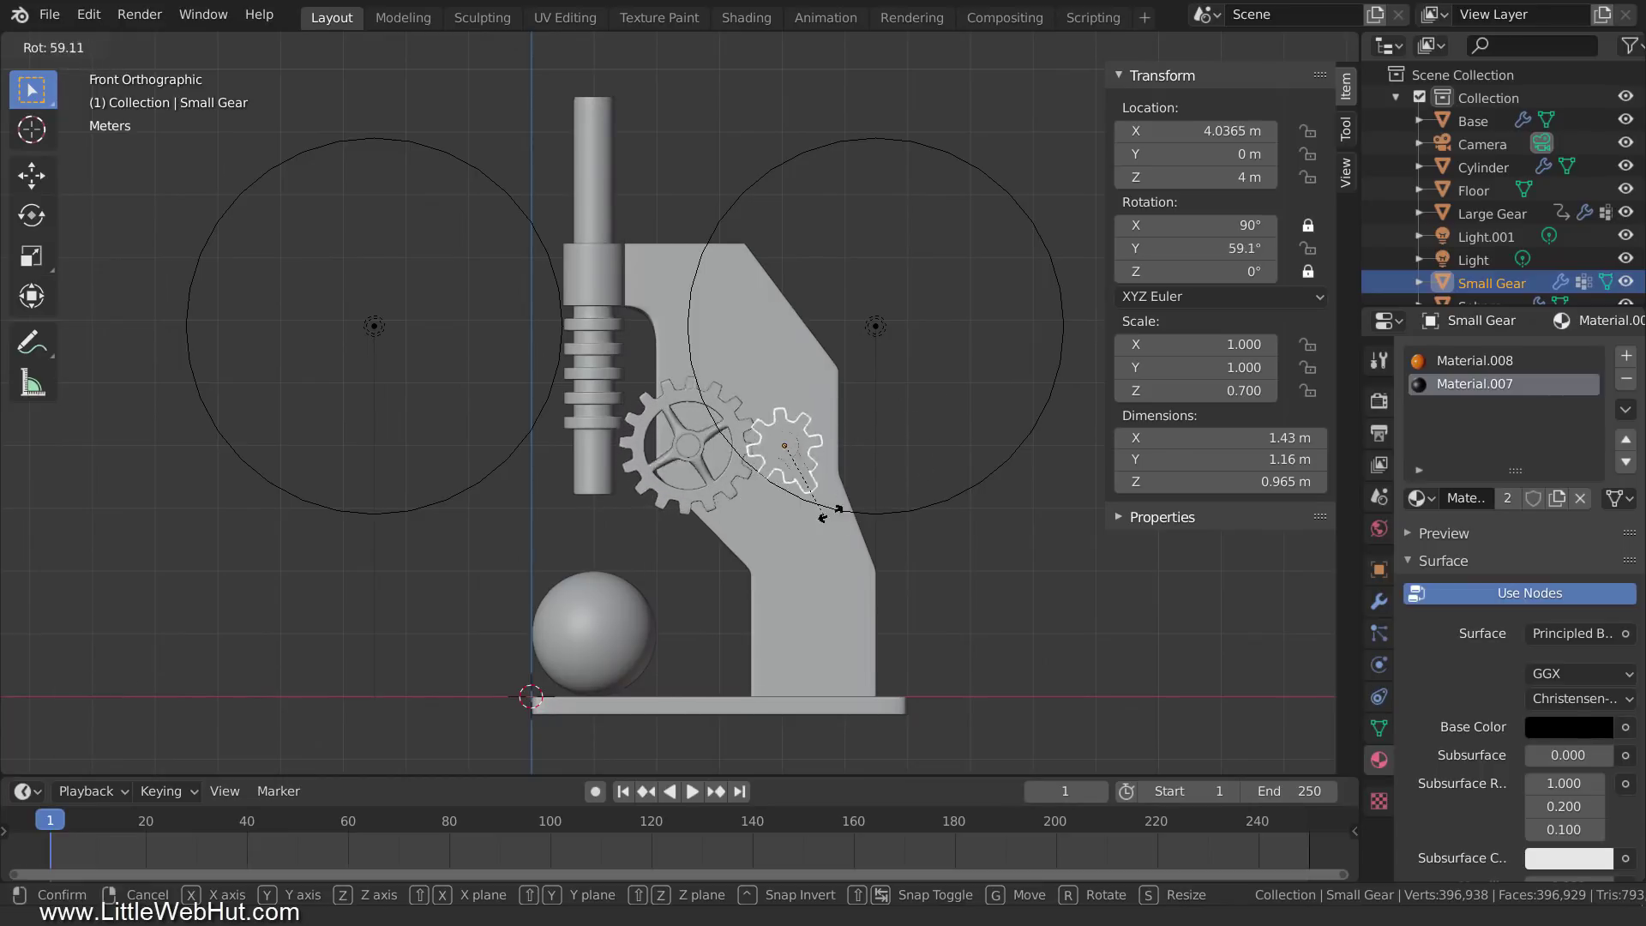
{"action": "left_click", "coordinate": [926, 451]}
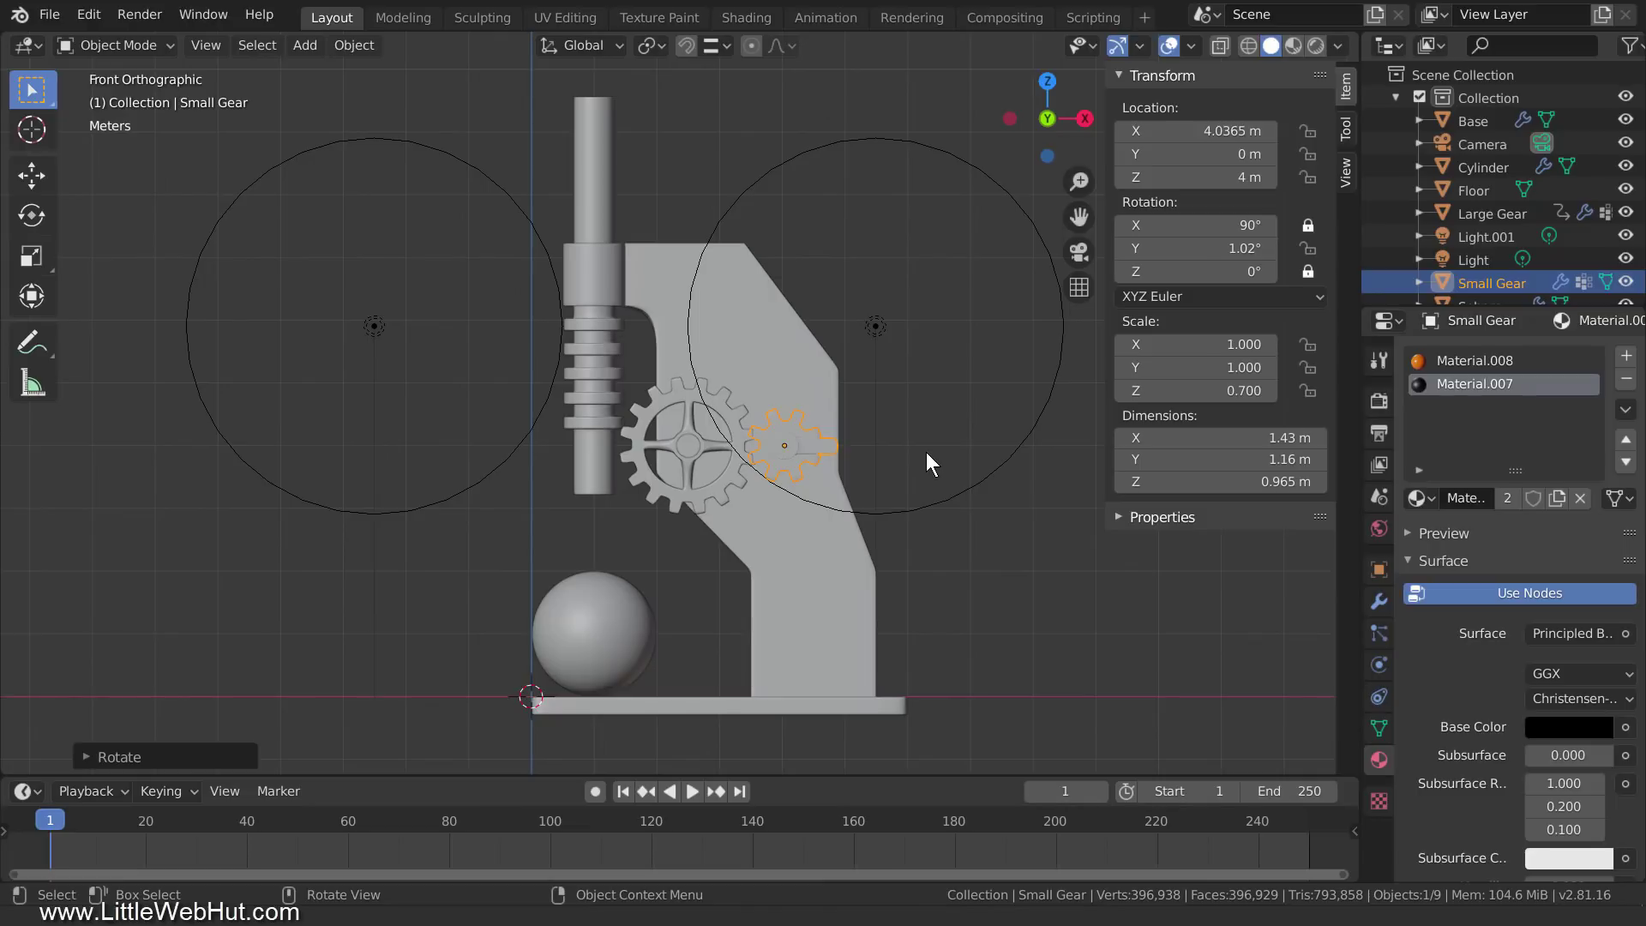
- Change the expression of the large gear's Y rotation driver to -var to reverse its direction
{"action": "left_click", "coordinate": [718, 491]}
{"action": "right_click", "coordinate": [1184, 249]}
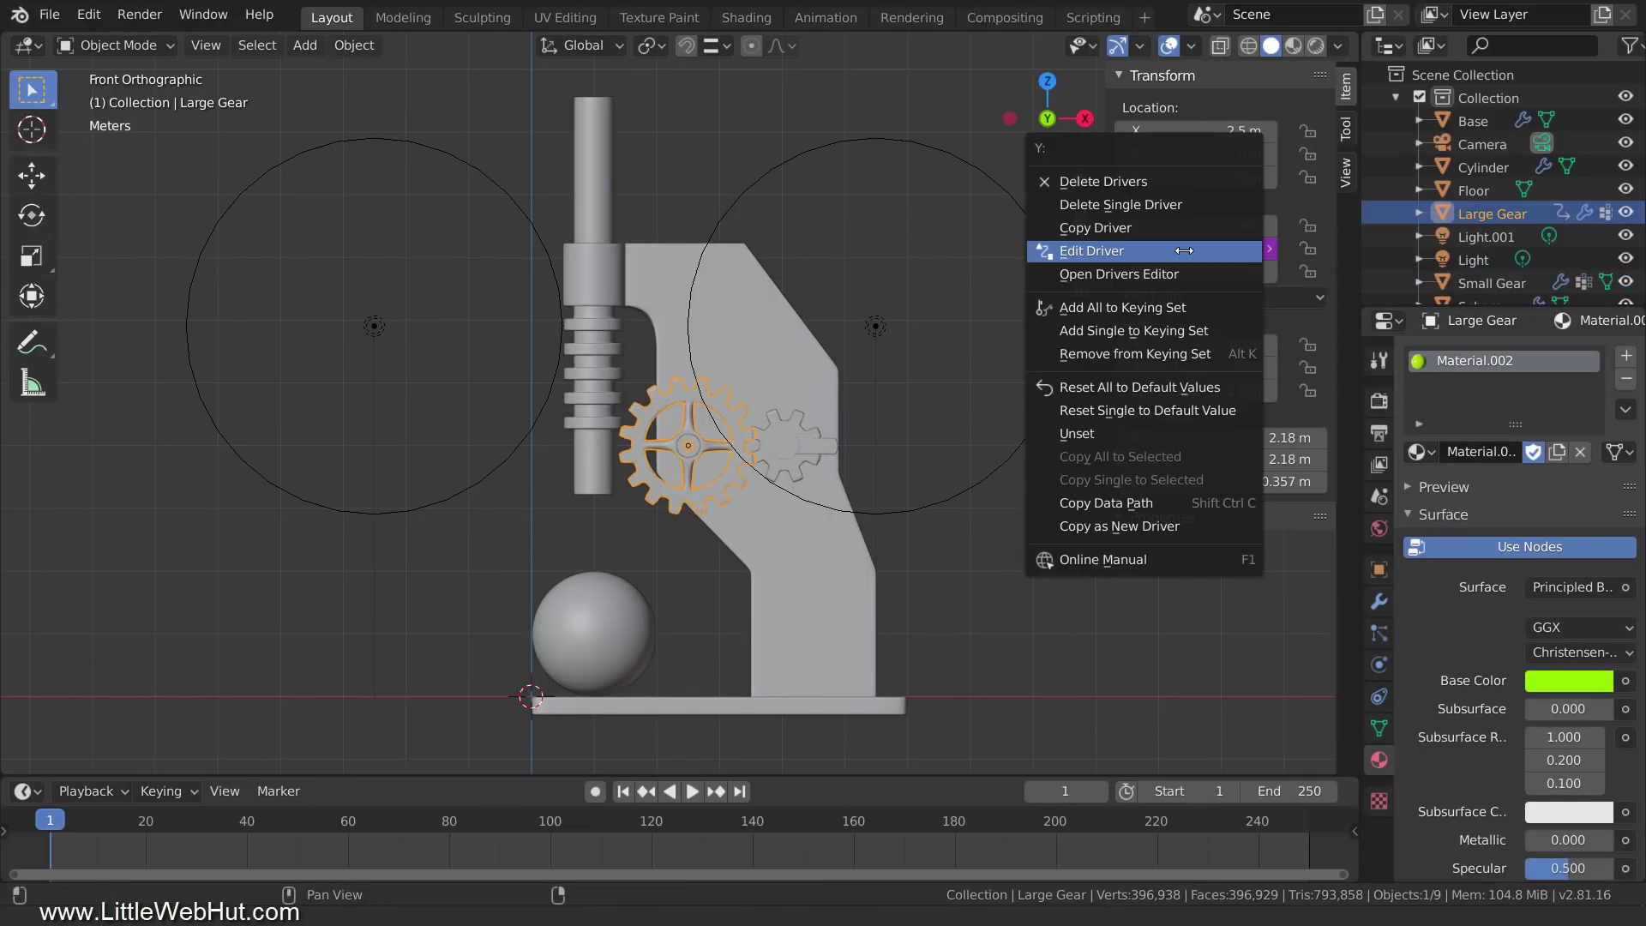
{"action": "left_click", "coordinate": [1183, 251]}
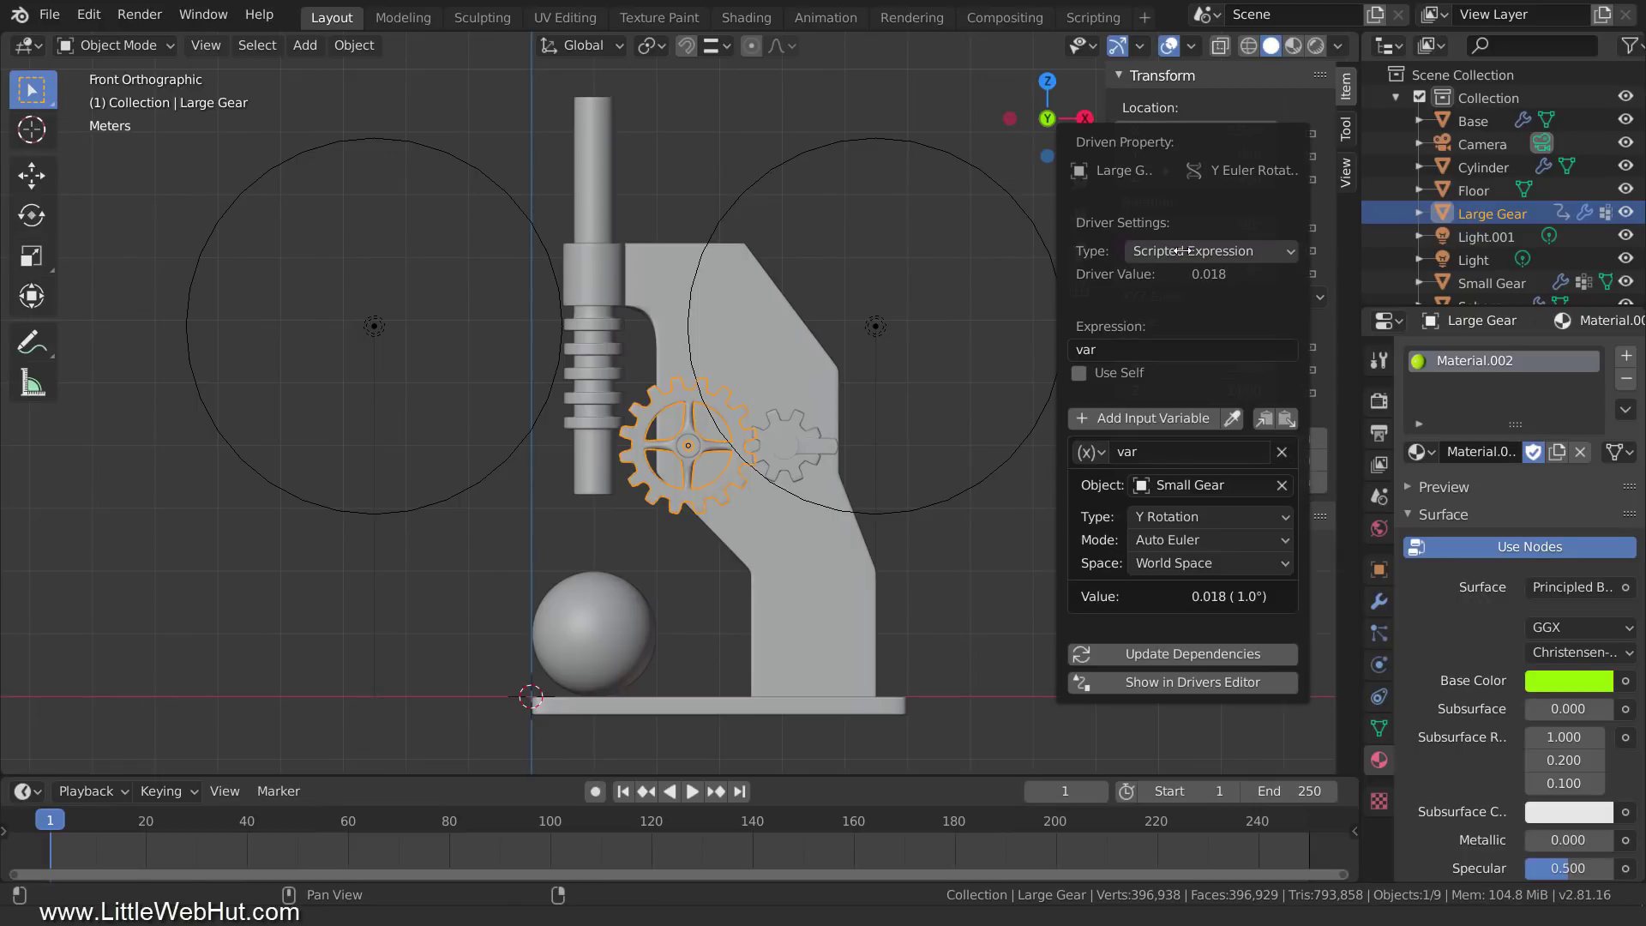
{"action": "left_click", "coordinate": [1079, 350]}
{"action": "left_click", "coordinate": [1078, 349]}
{"action": "type", "text": "-"}
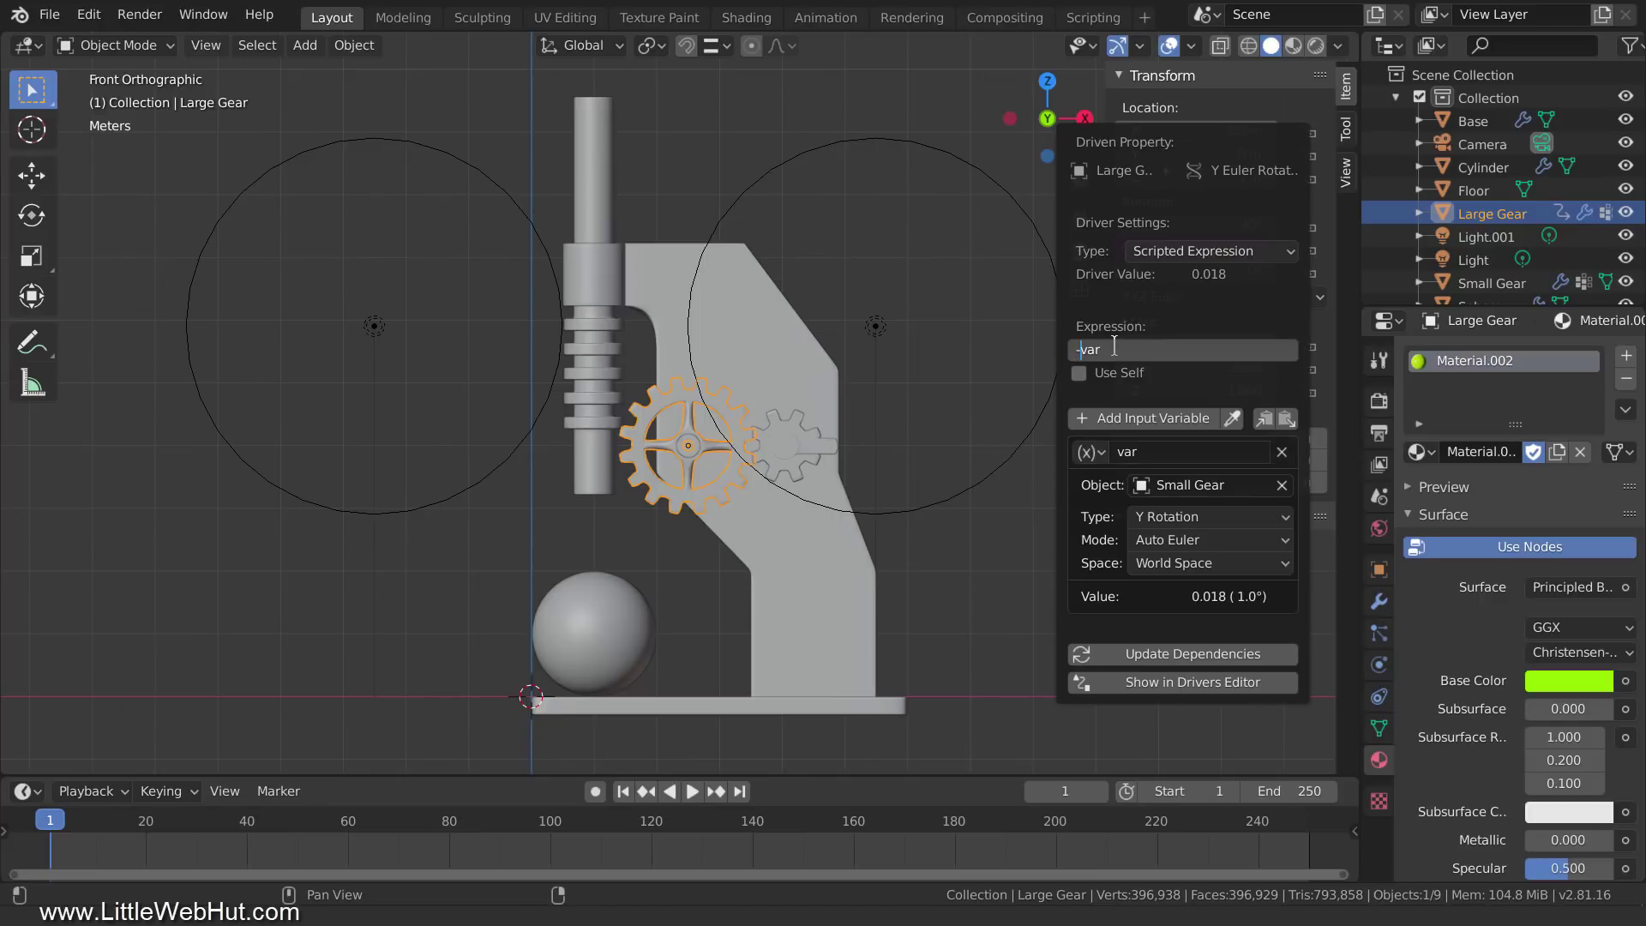
{"action": "key", "text": "Return"}
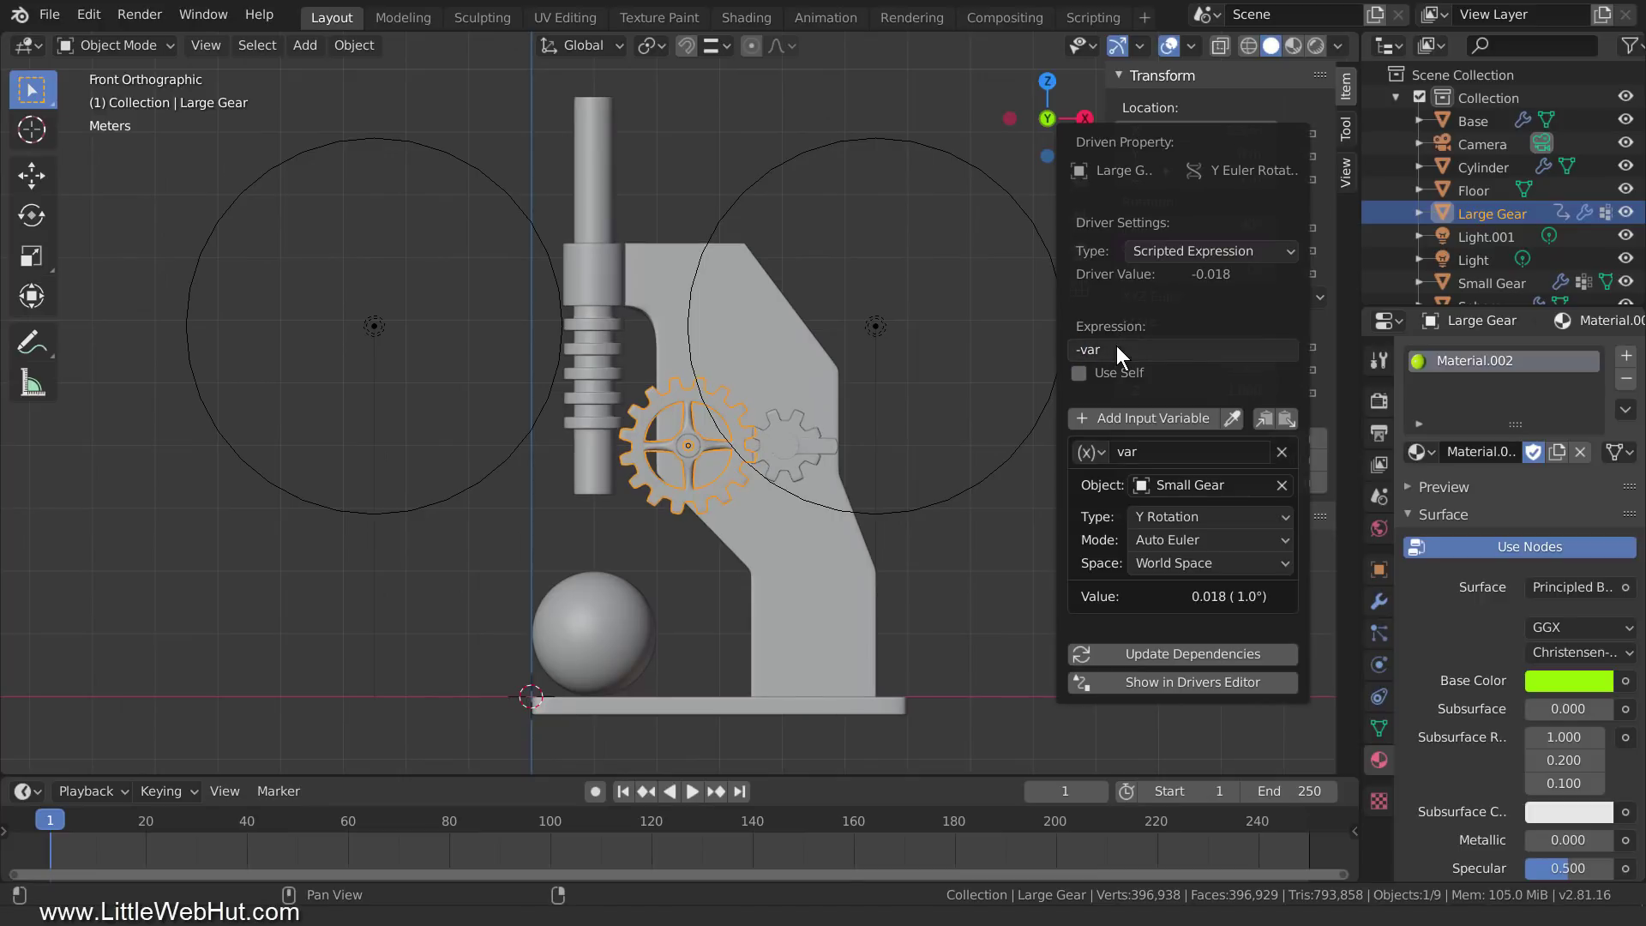
- Rotate the small gear to about -20° on Y to test the reversed driver
{"action": "left_click", "coordinate": [805, 455]}
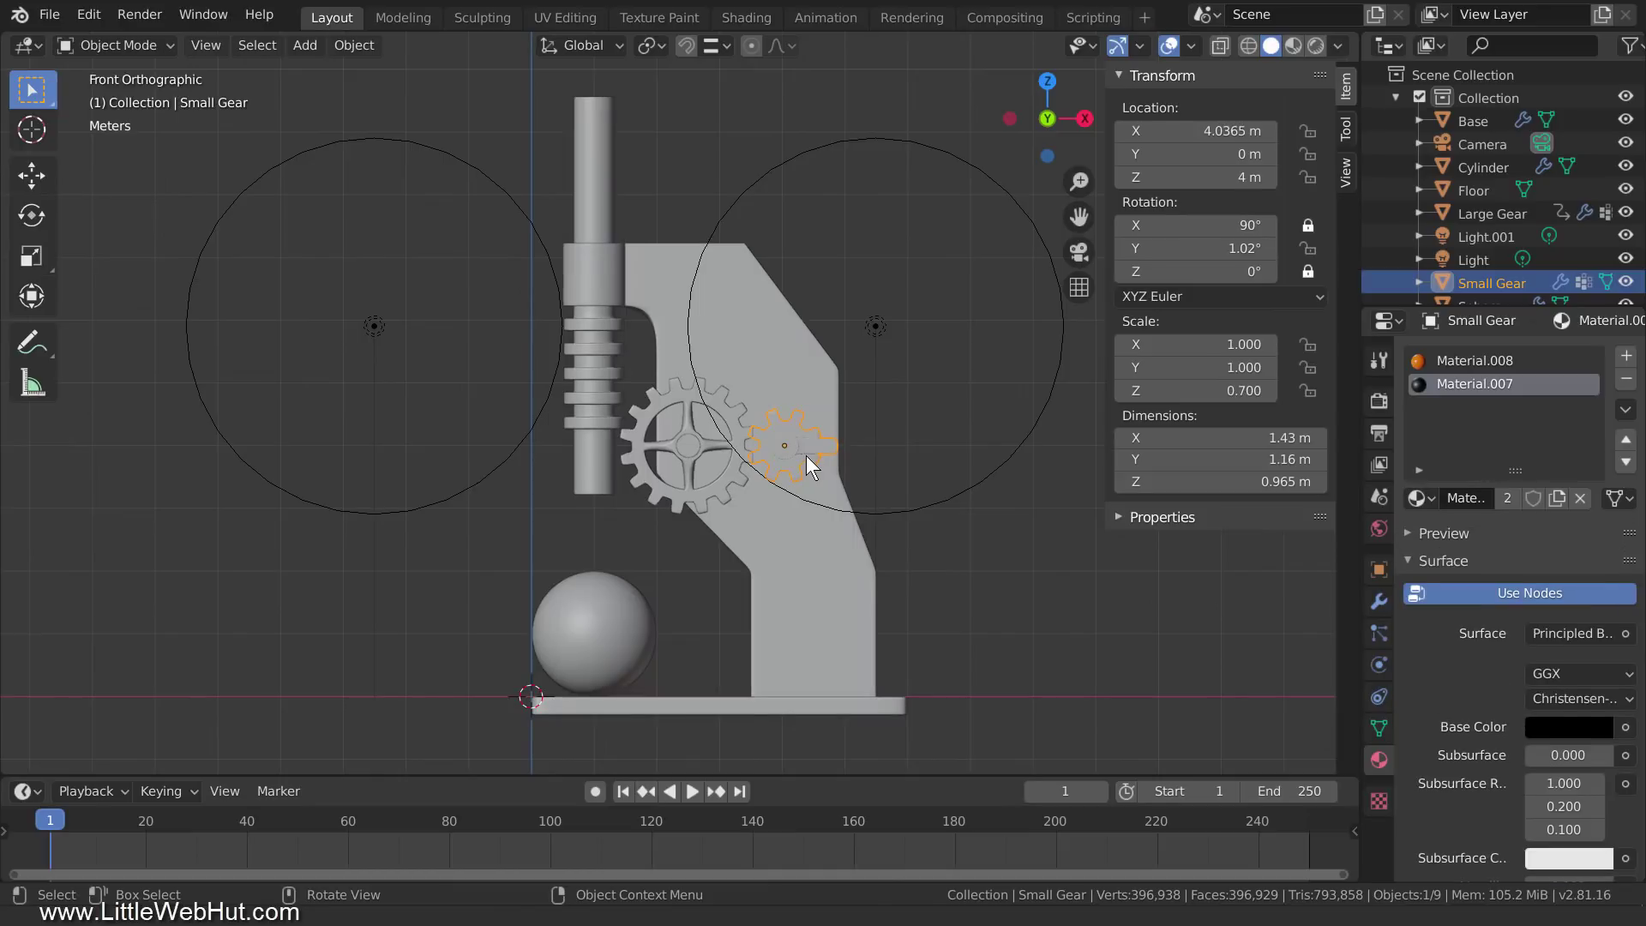
{"action": "key", "text": "r"}
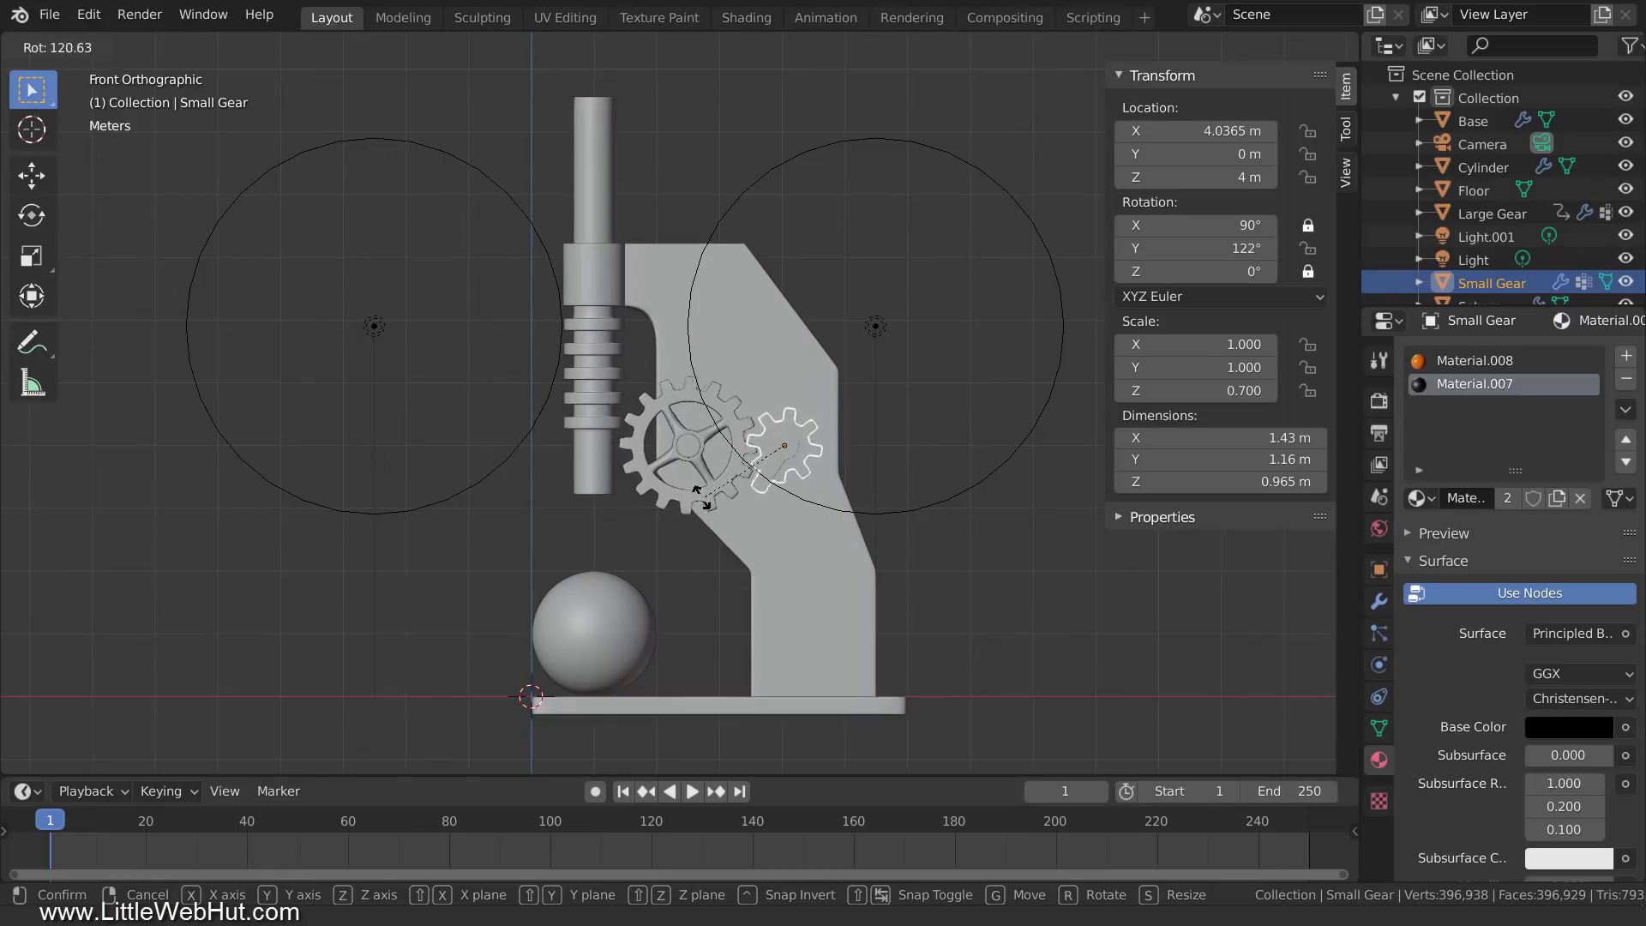
{"action": "left_click", "coordinate": [900, 454]}
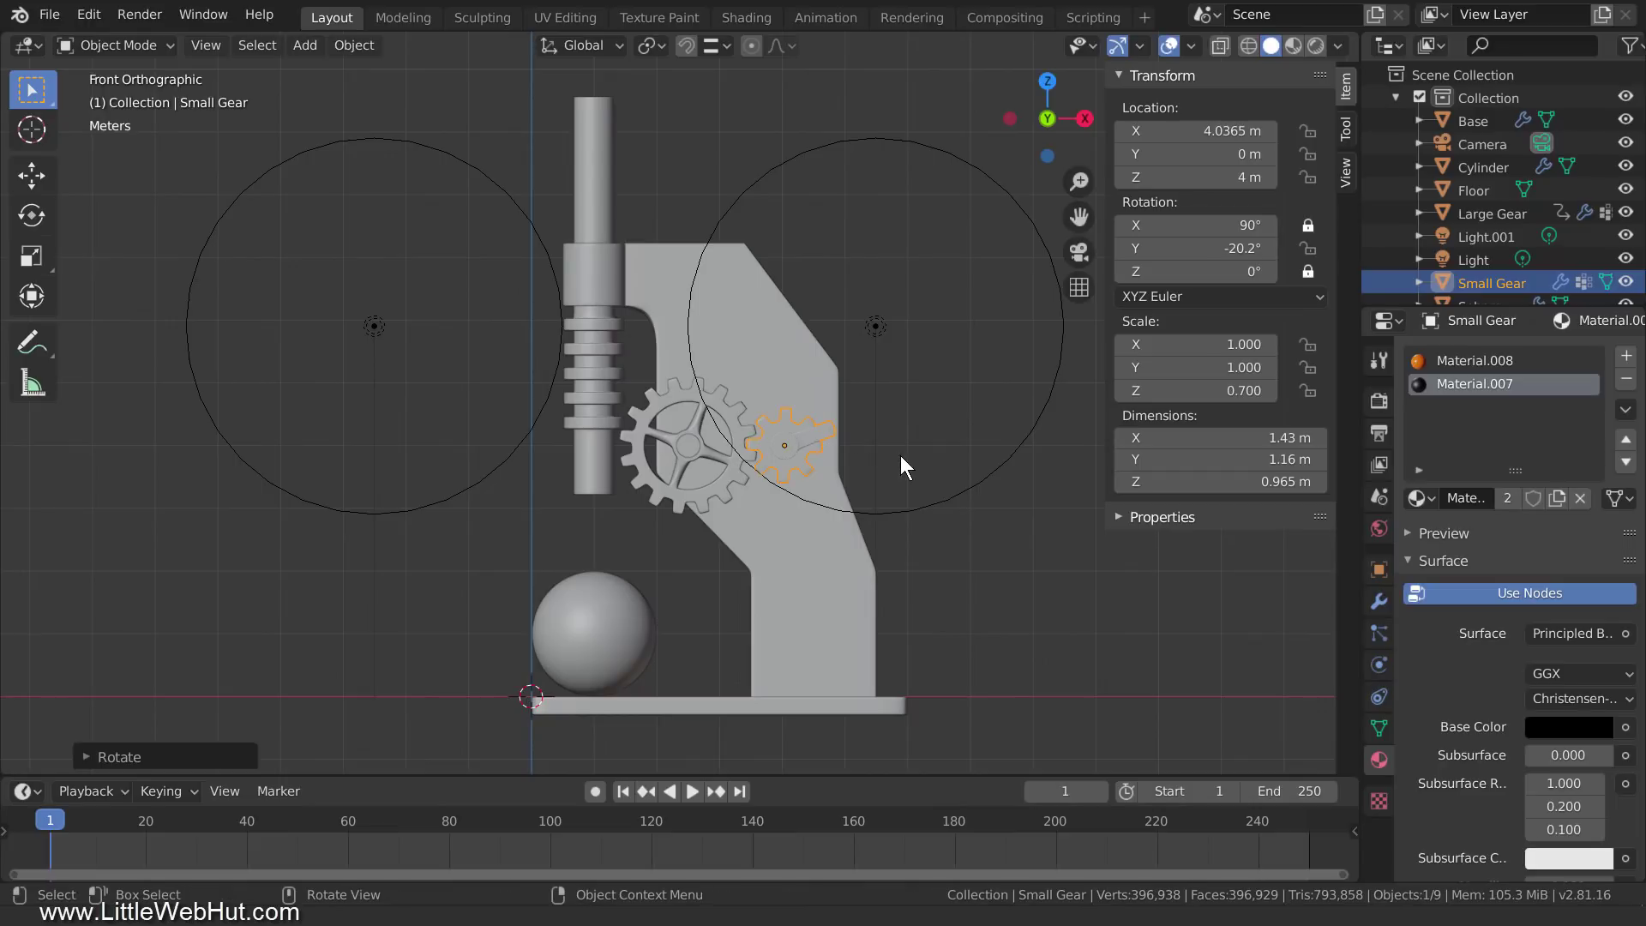
- Set the expression of the large gear's Y rotation driver to -var / 2 to halve its speed
{"action": "left_click", "coordinate": [731, 481]}
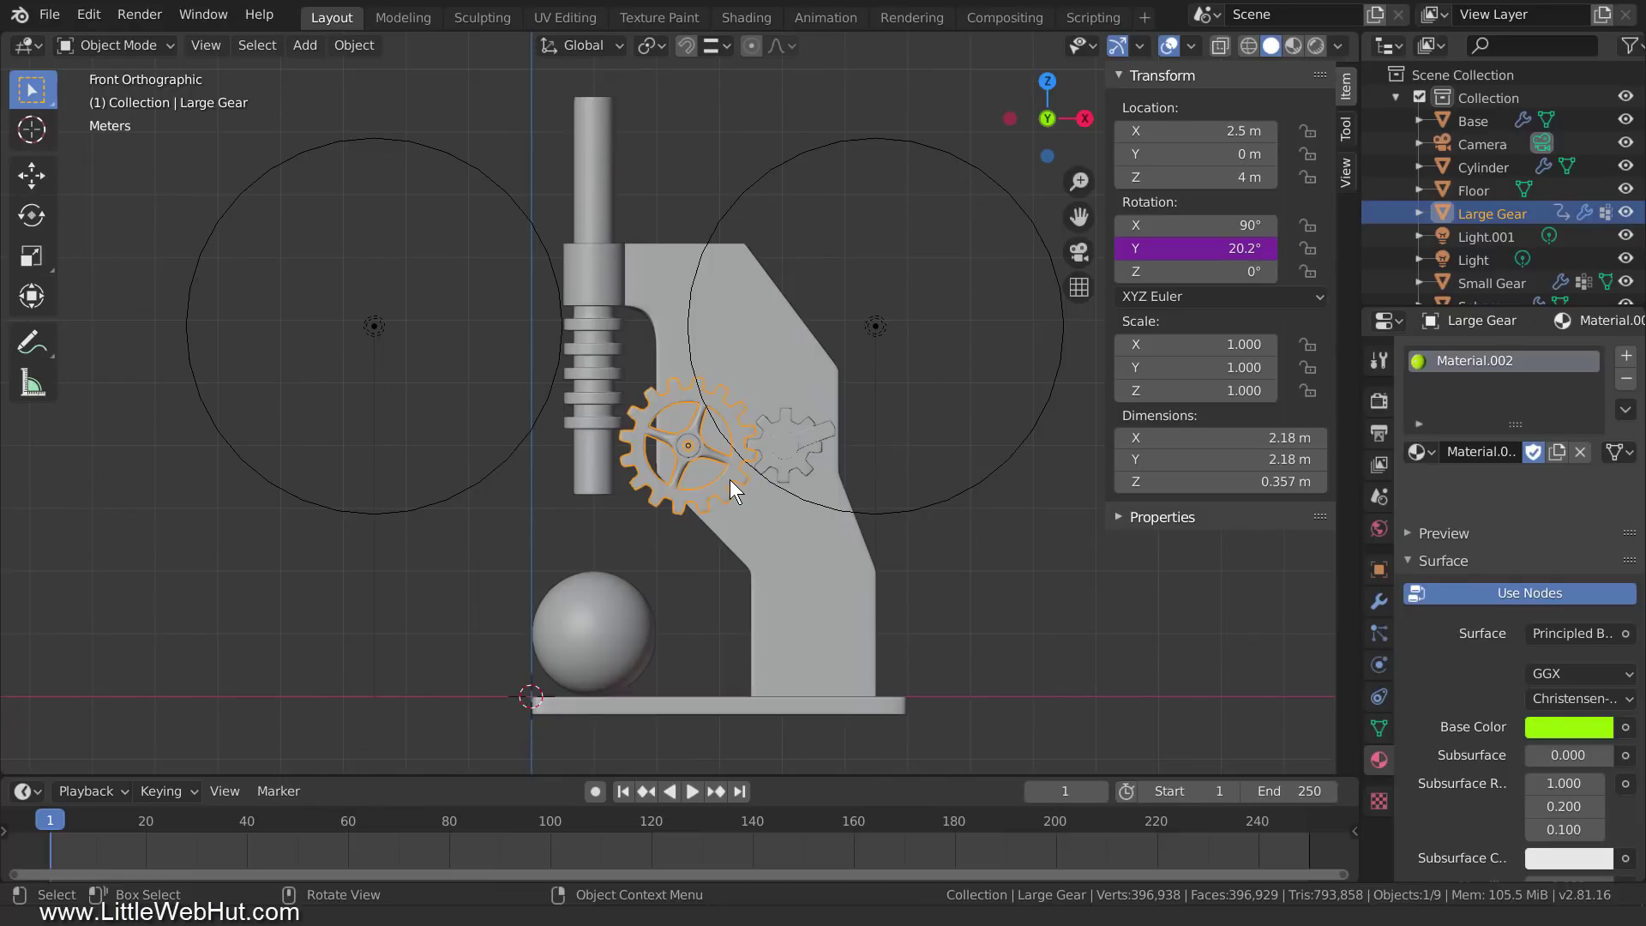
{"action": "right_click", "coordinate": [1168, 248]}
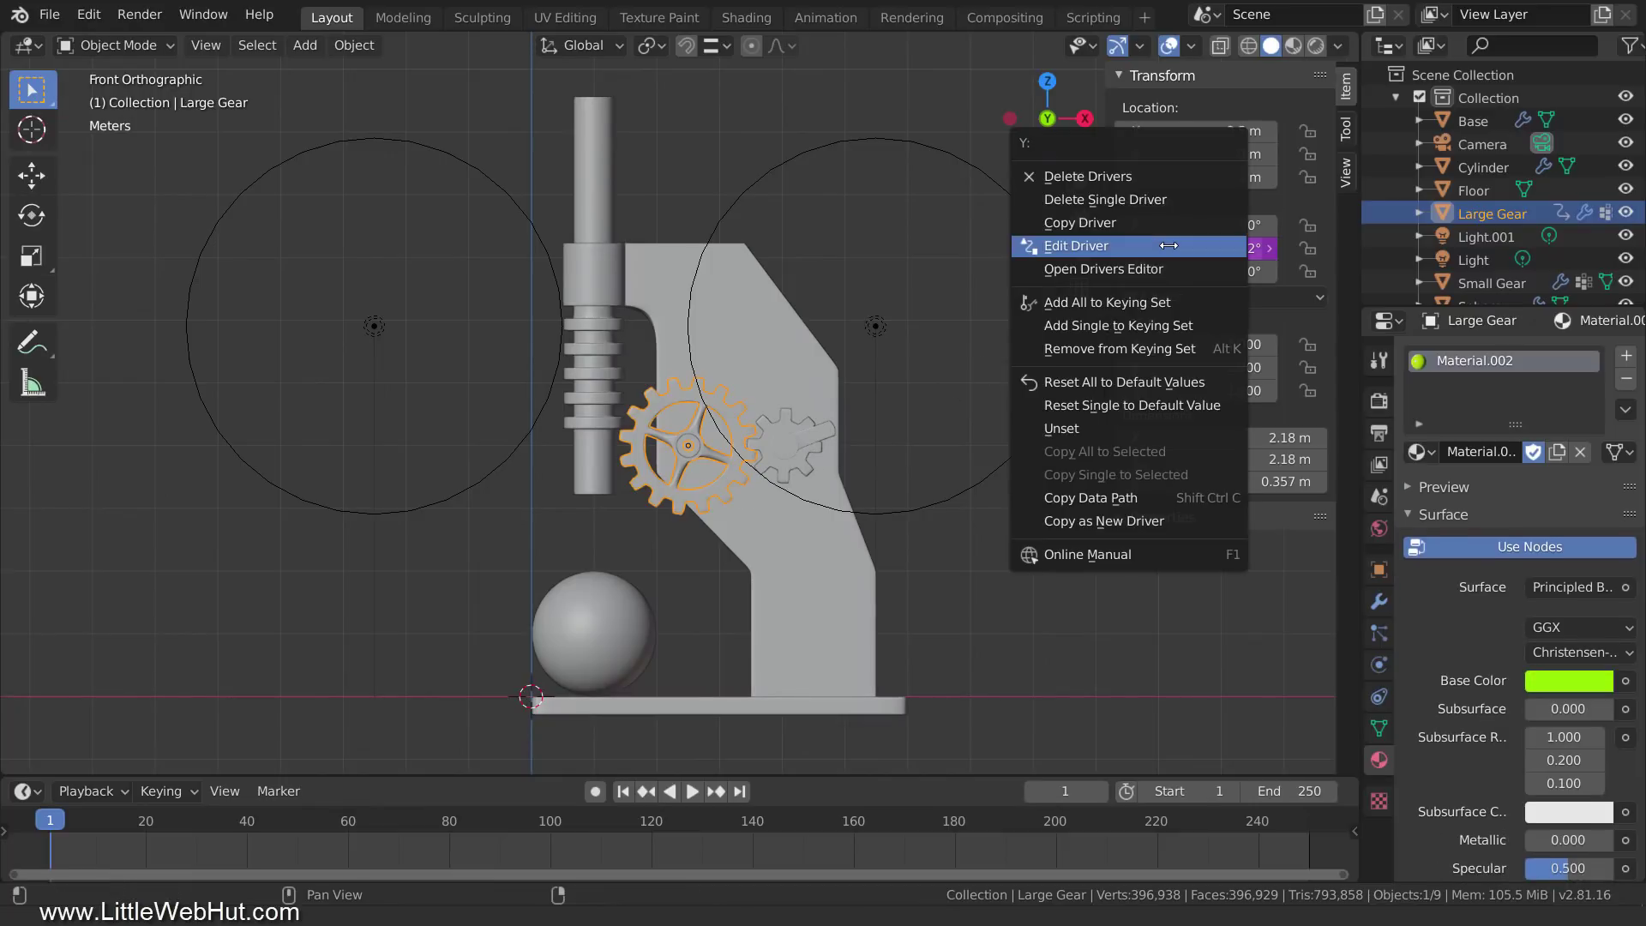
{"action": "left_click", "coordinate": [1168, 245]}
{"action": "left_click", "coordinate": [1104, 344]}
{"action": "key", "text": "End"}
{"action": "type", "text": "/"}
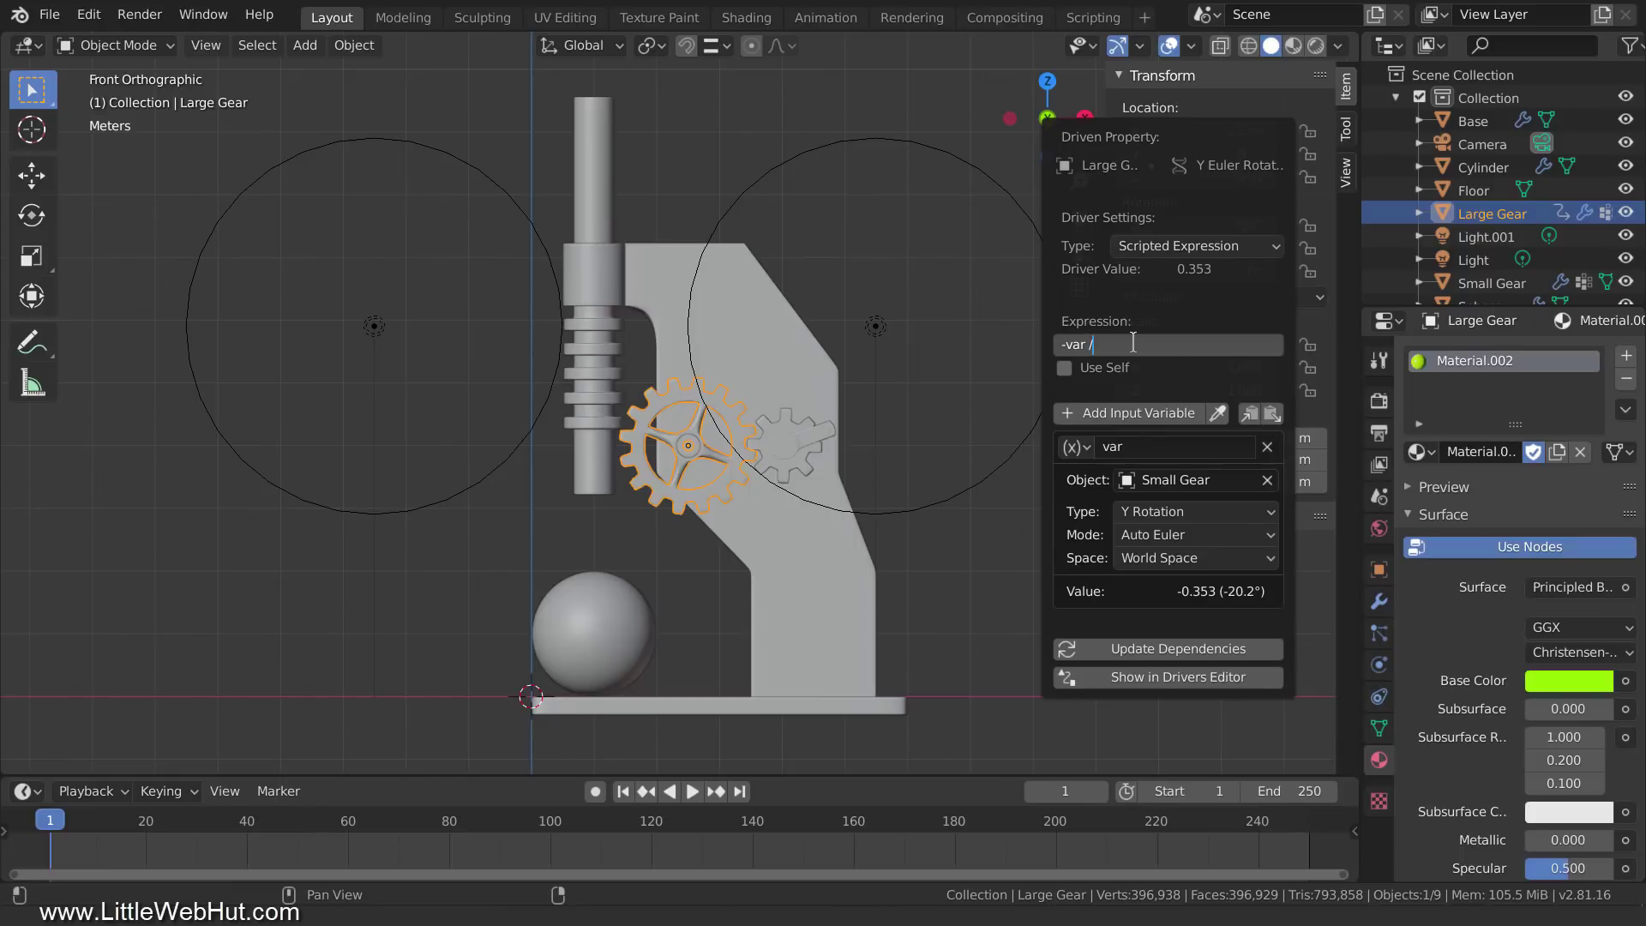
{"action": "type", "text": "2"}
{"action": "key", "text": "Return"}
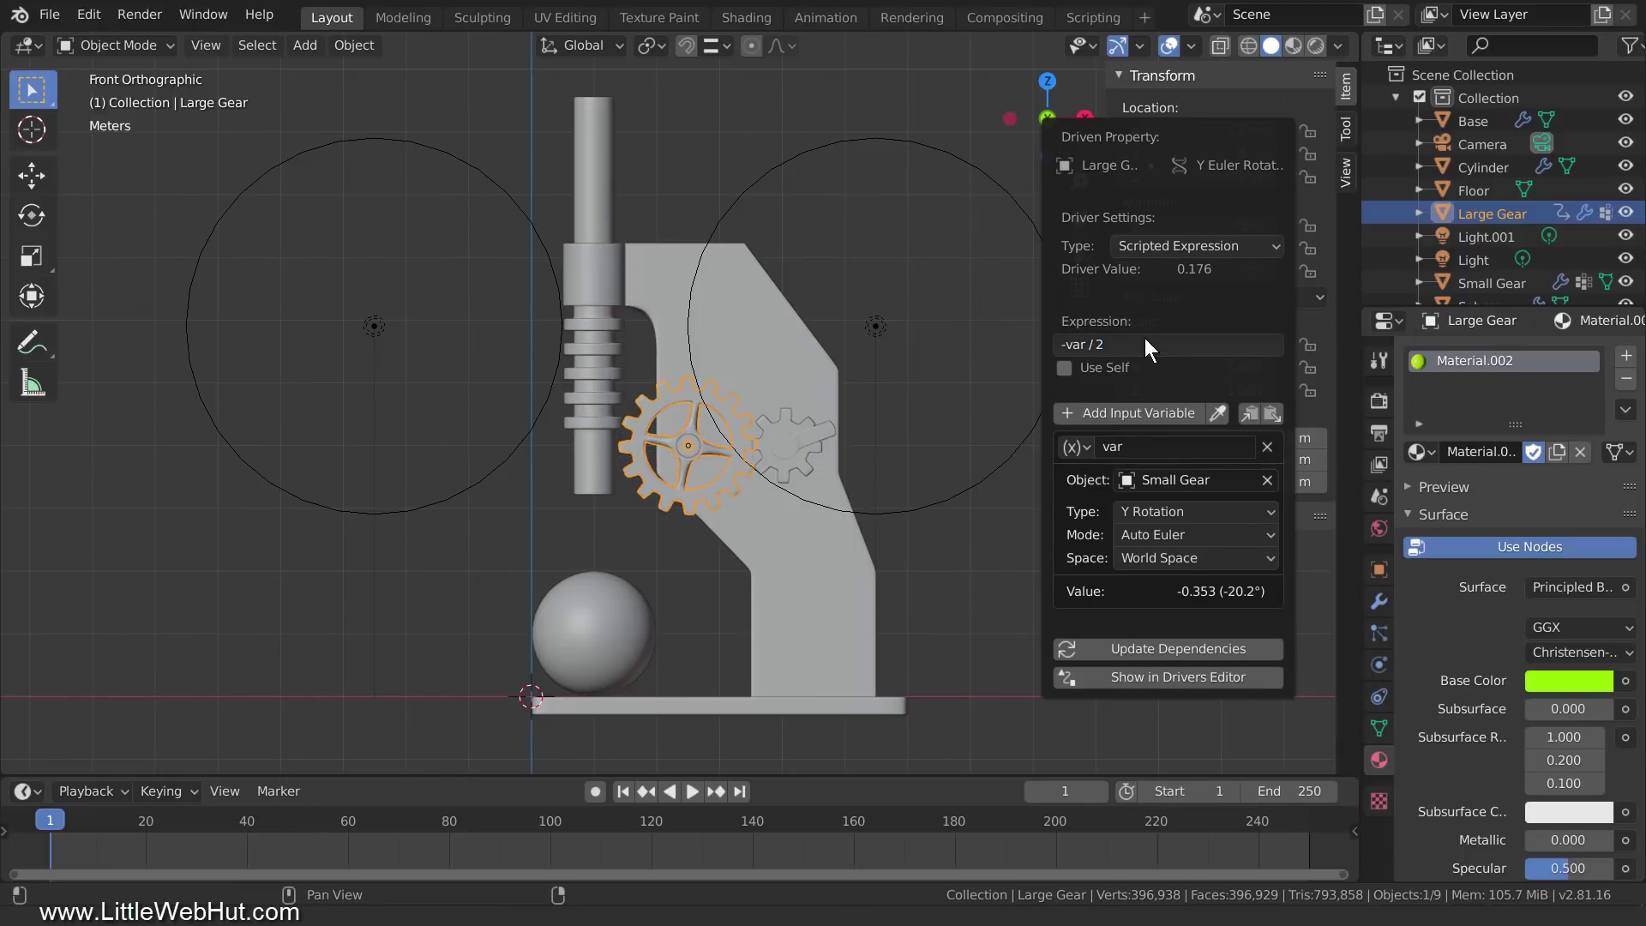
- Rotate the small gear to about -21° on Y to test the half-speed driver
{"action": "left_click", "coordinate": [809, 452]}
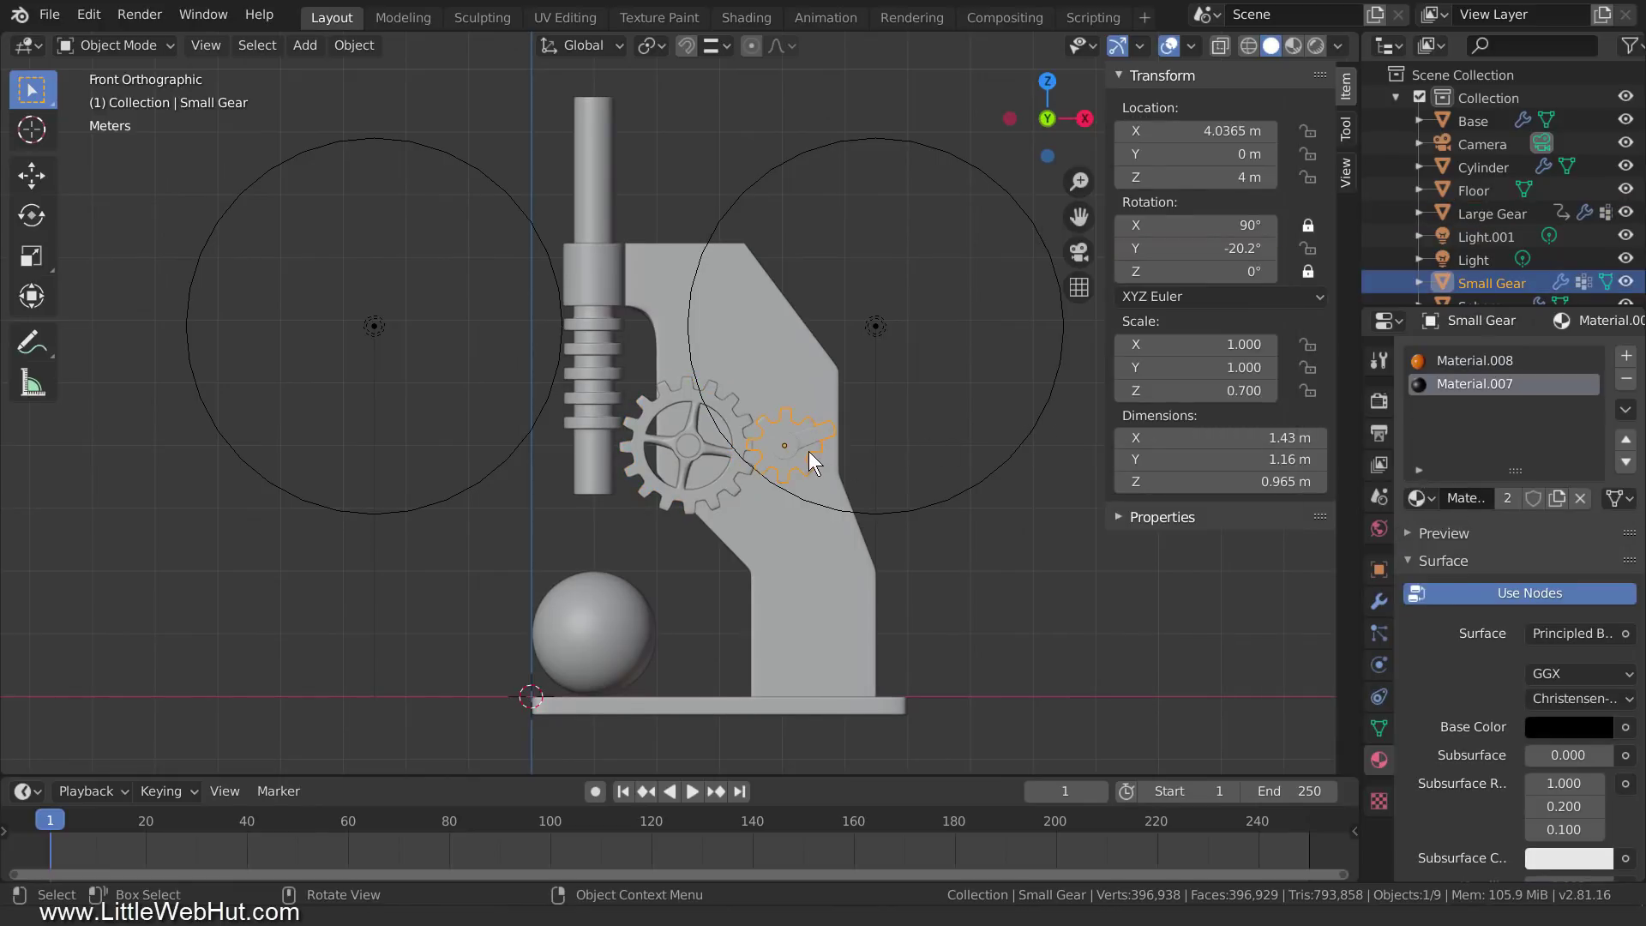
{"action": "key", "text": "r"}
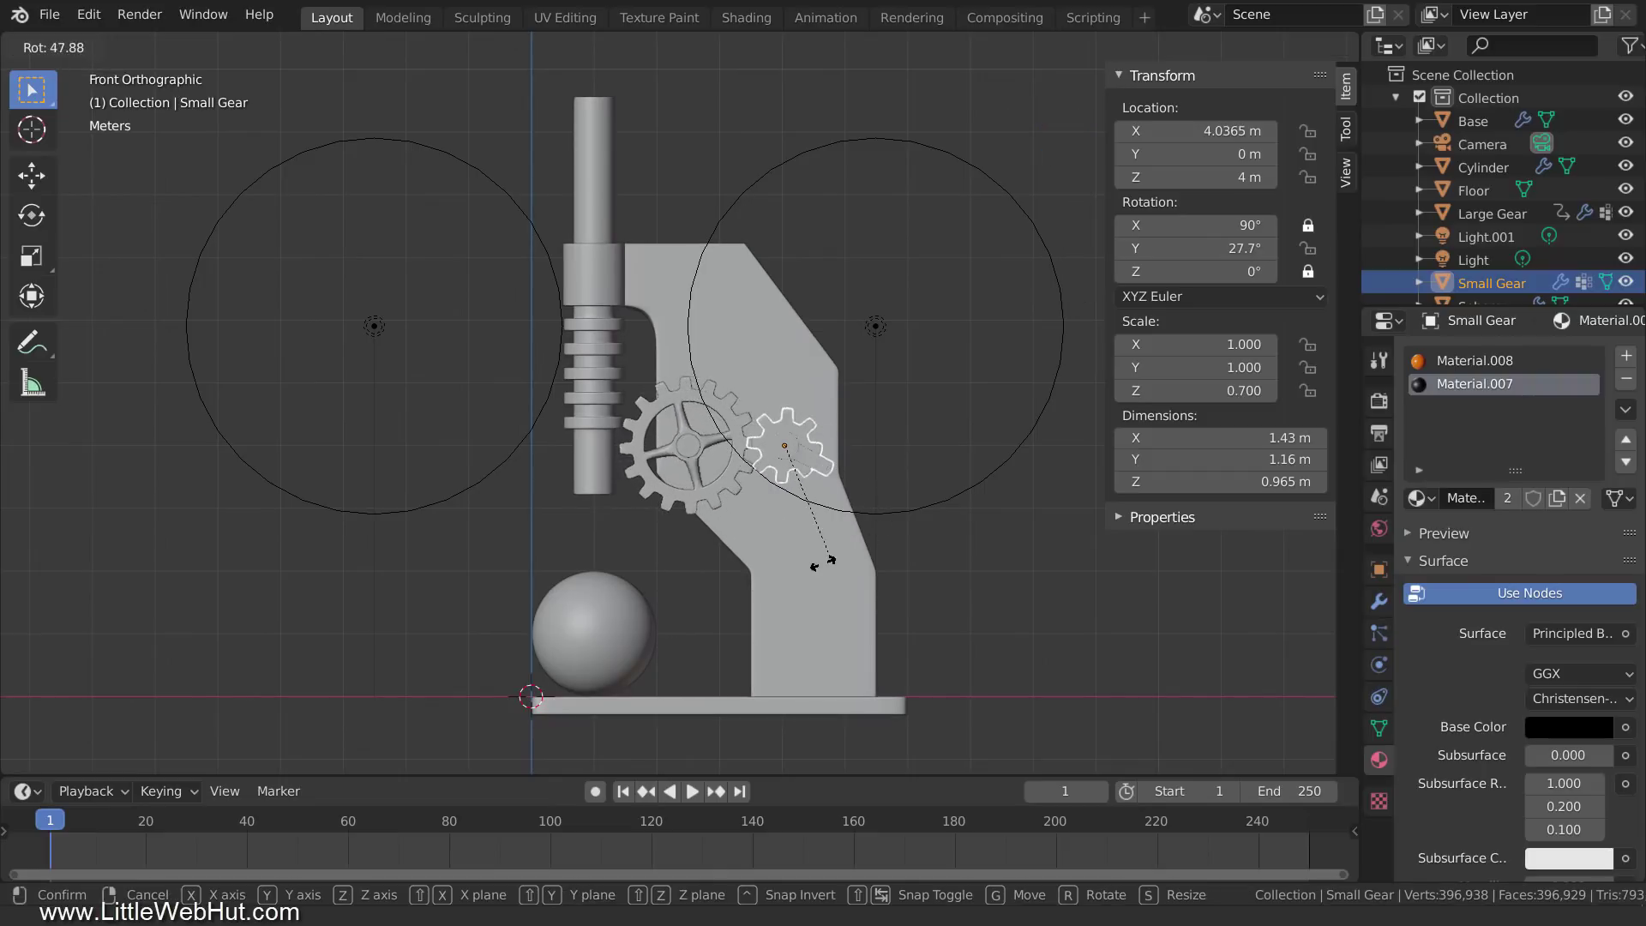
{"action": "left_click", "coordinate": [934, 500]}
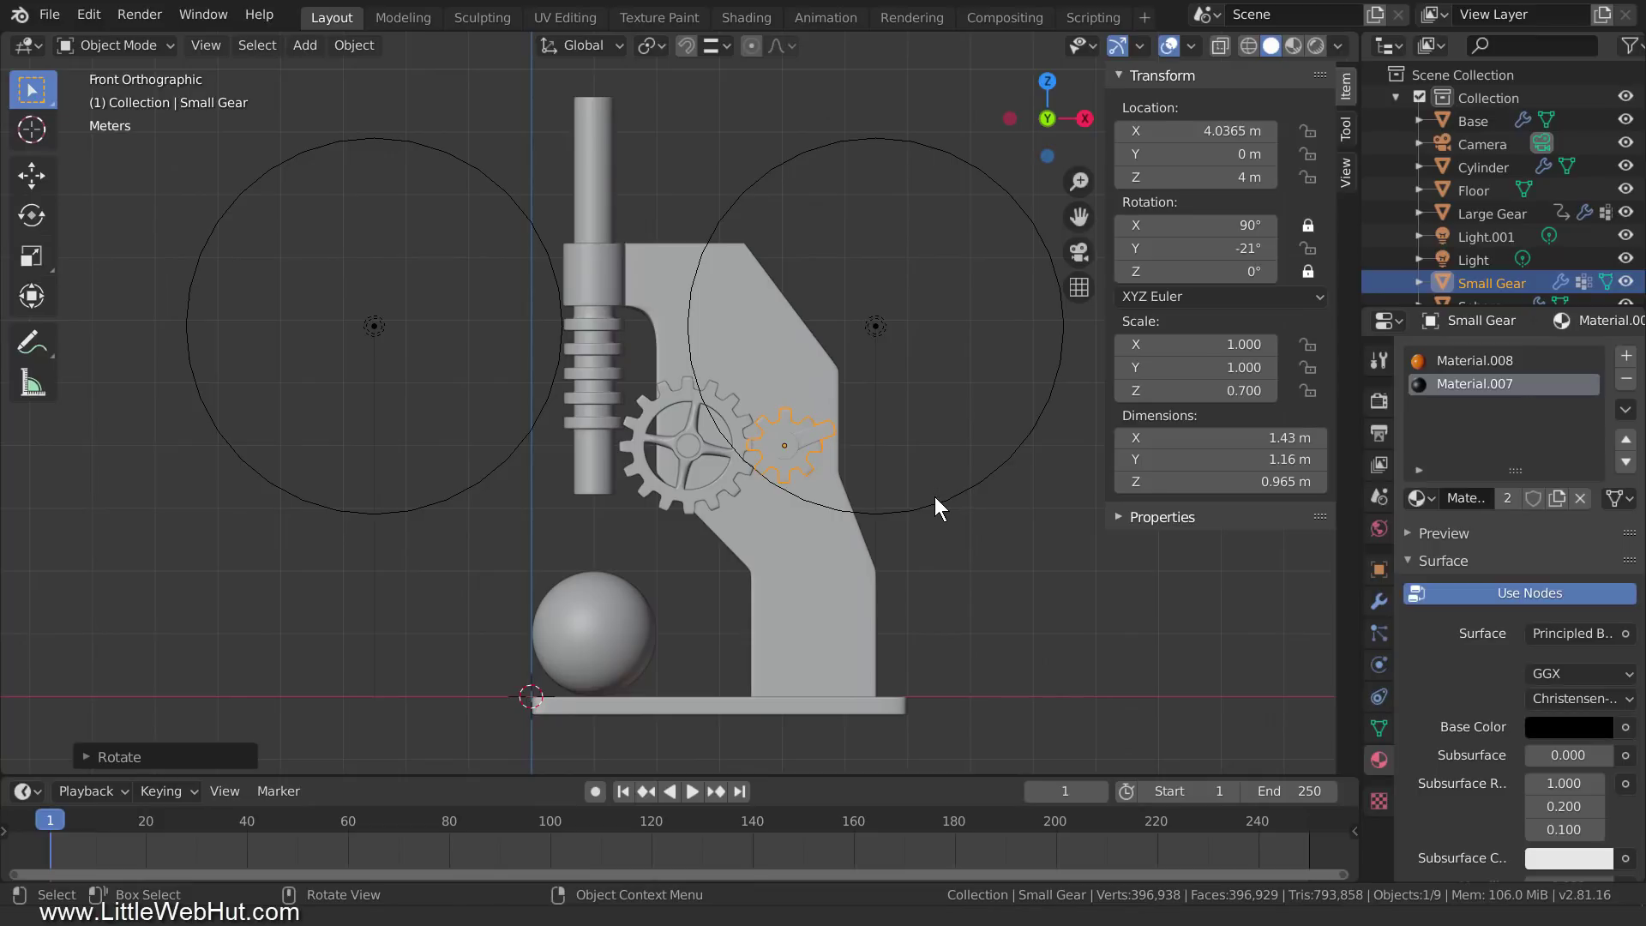
- Reset the small gear's Y rotation to 0°
{"action": "left_click", "coordinate": [1212, 248]}
{"action": "key", "text": "BackSpace"}
{"action": "key", "text": "BackSpace"}
{"action": "key", "text": "BackSpace"}
{"action": "key", "text": "BackSpace"}
{"action": "key", "text": "BackSpace"}
{"action": "key", "text": "BackSpace"}
{"action": "key", "text": "BackSpace"}
{"action": "key", "text": "BackSpace"}
{"action": "type", "text": "0"}
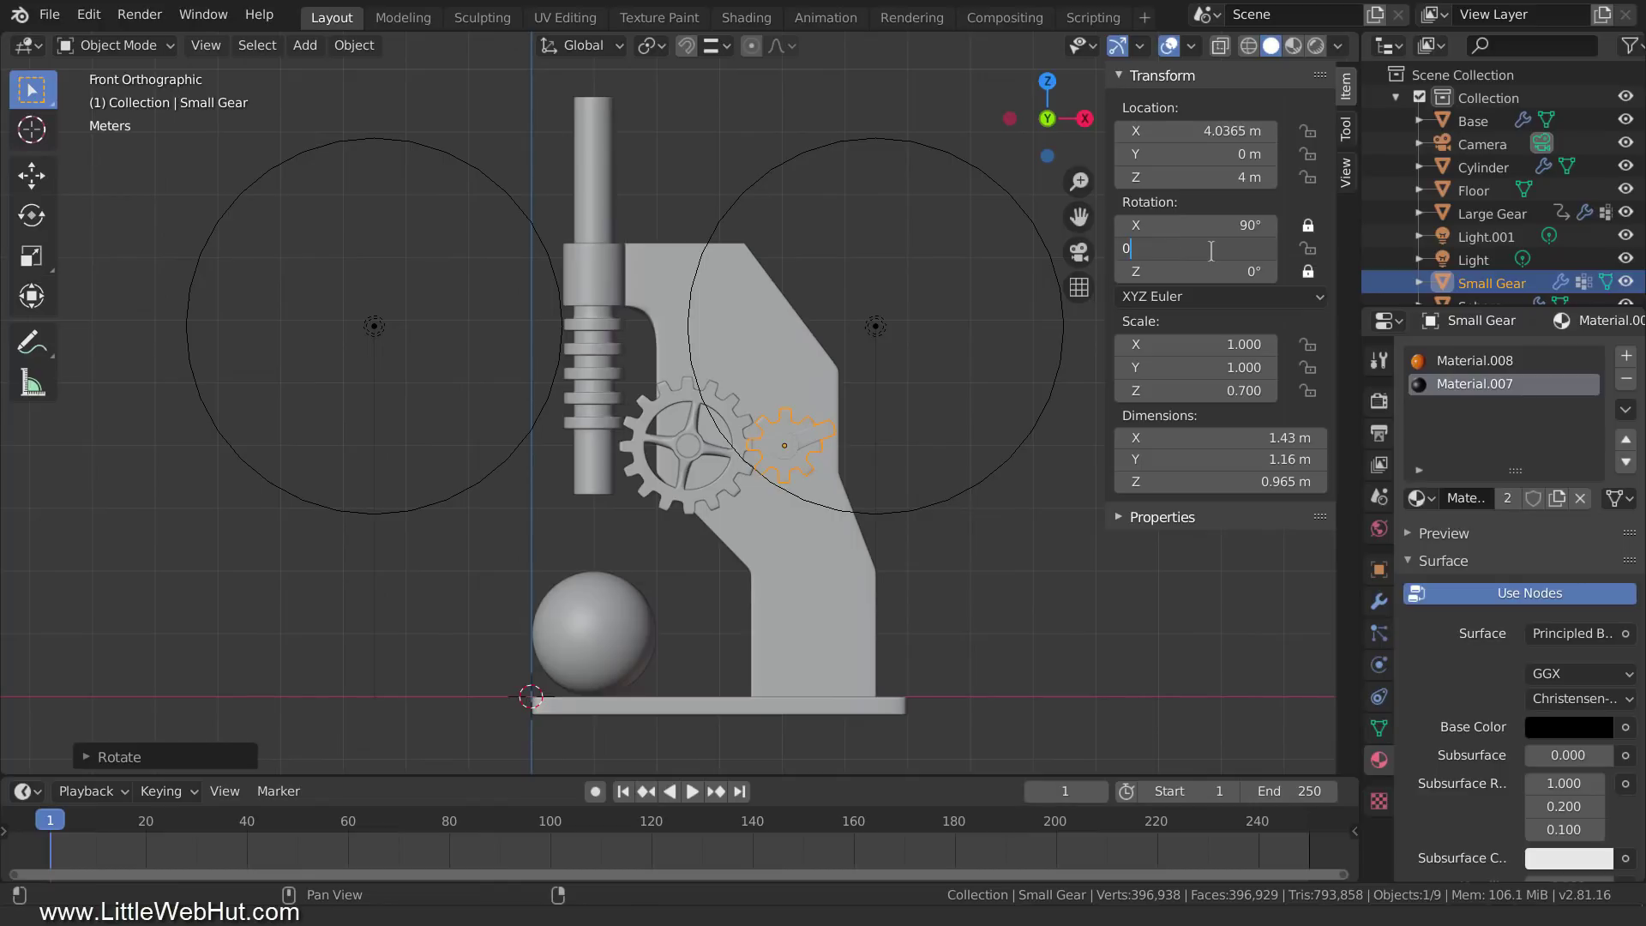
{"action": "key", "text": "Return"}
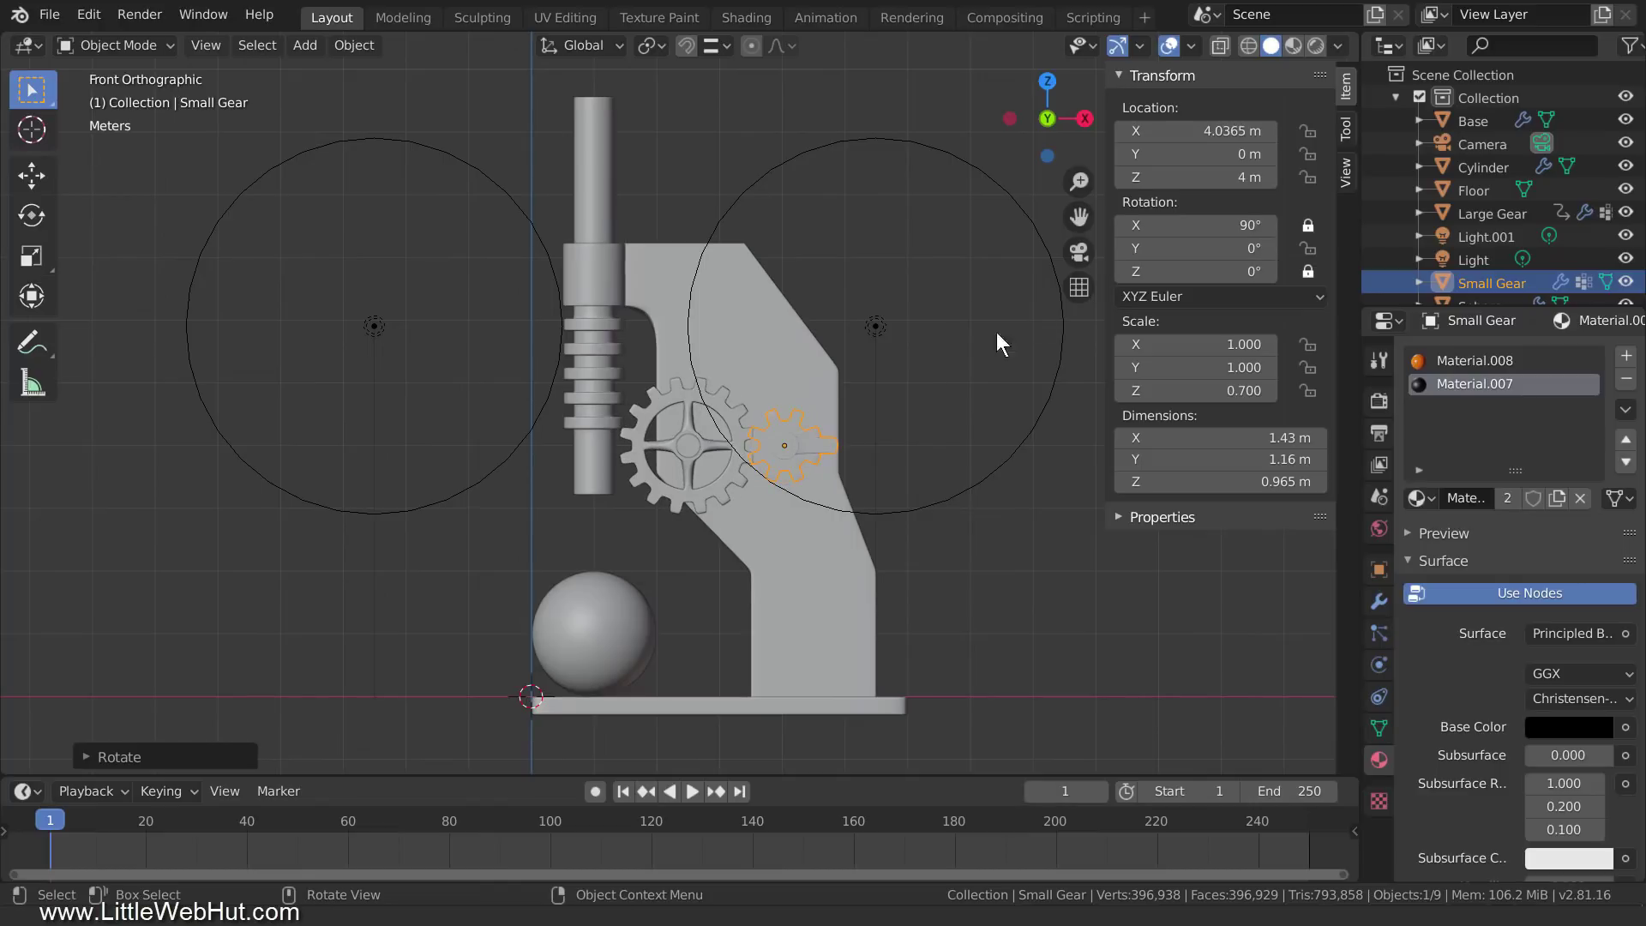
- Change the expression of the large gear's Y rotation driver to -var / 2 + 0.1 to offset its teeth
{"action": "left_click", "coordinate": [720, 485]}
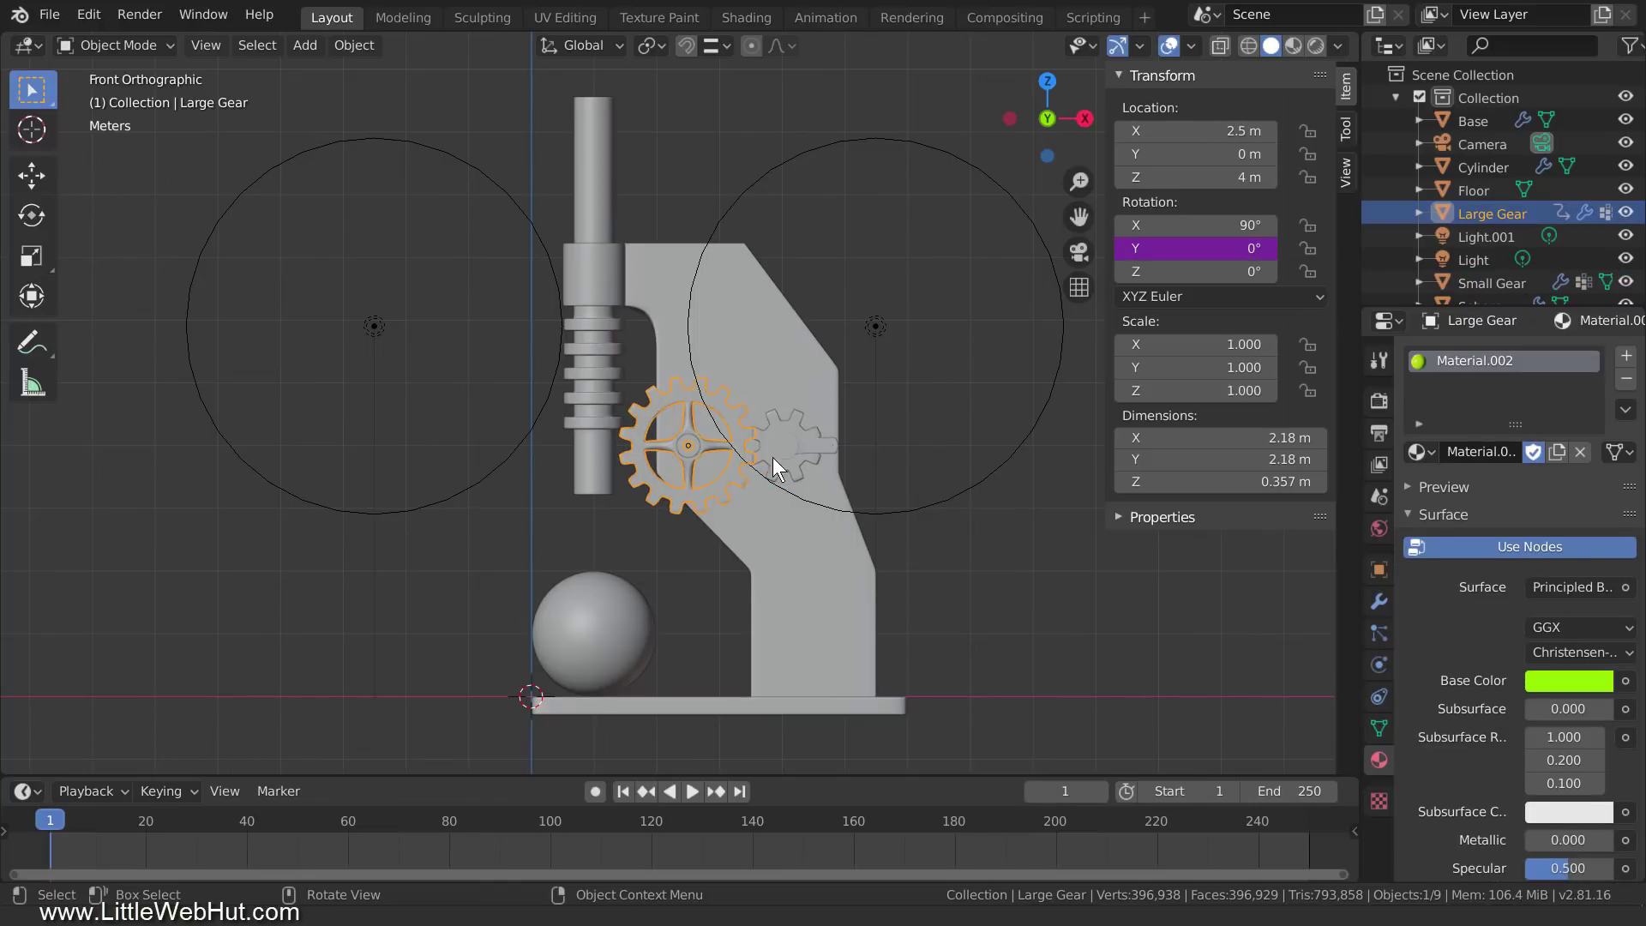
{"action": "right_click", "coordinate": [1152, 249]}
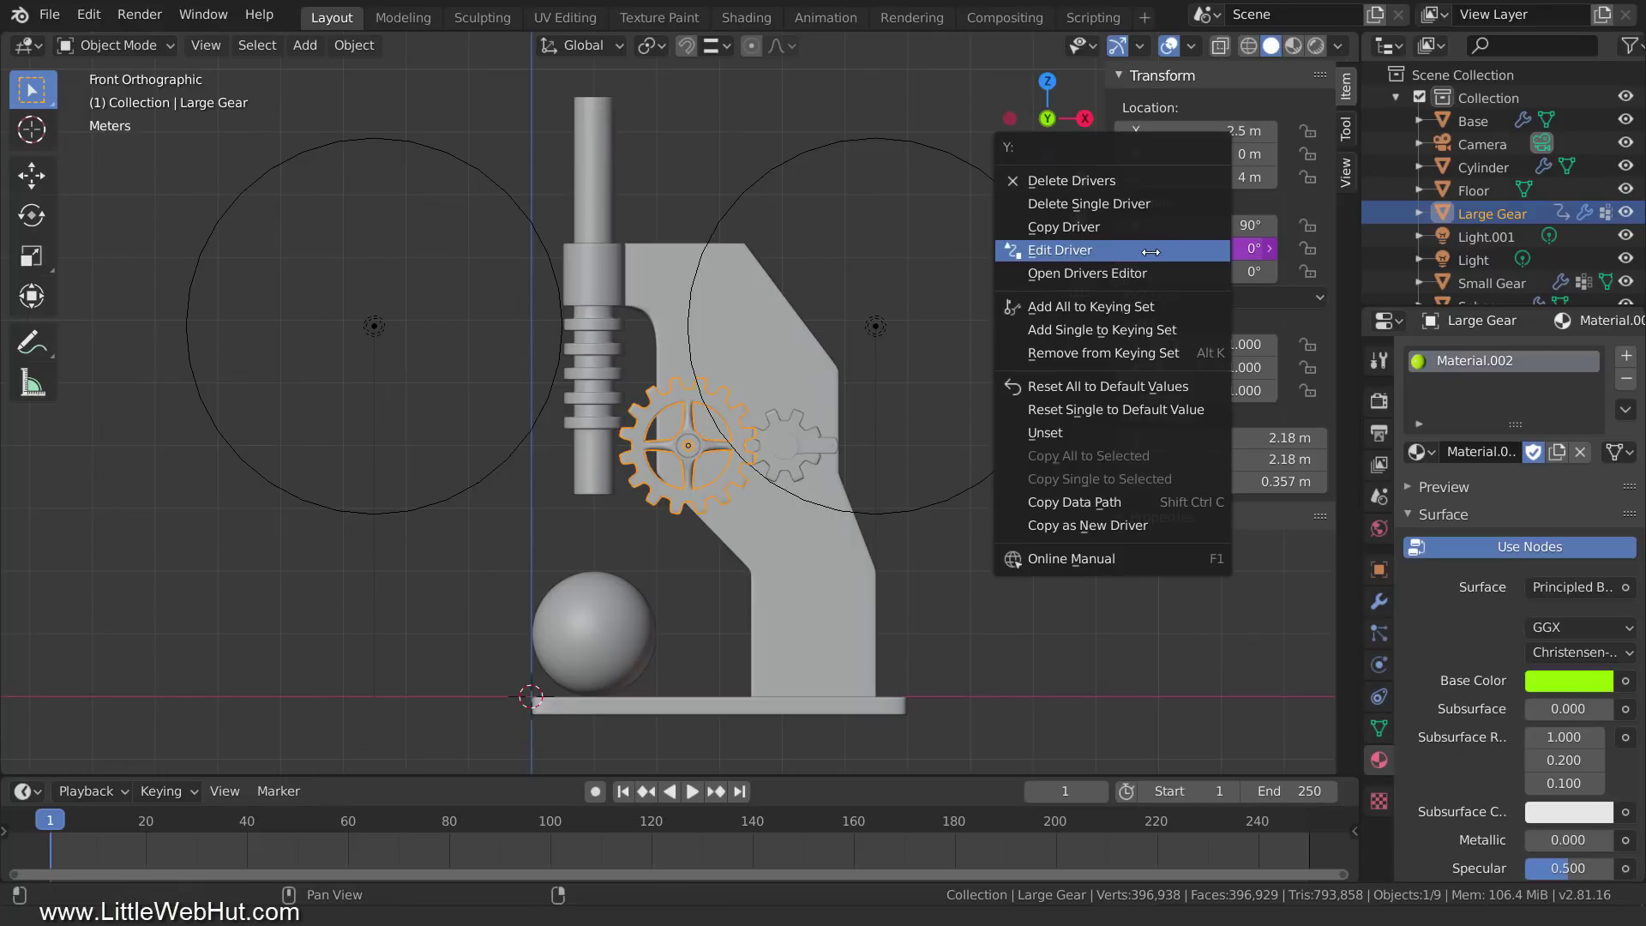
{"action": "left_click", "coordinate": [1151, 251]}
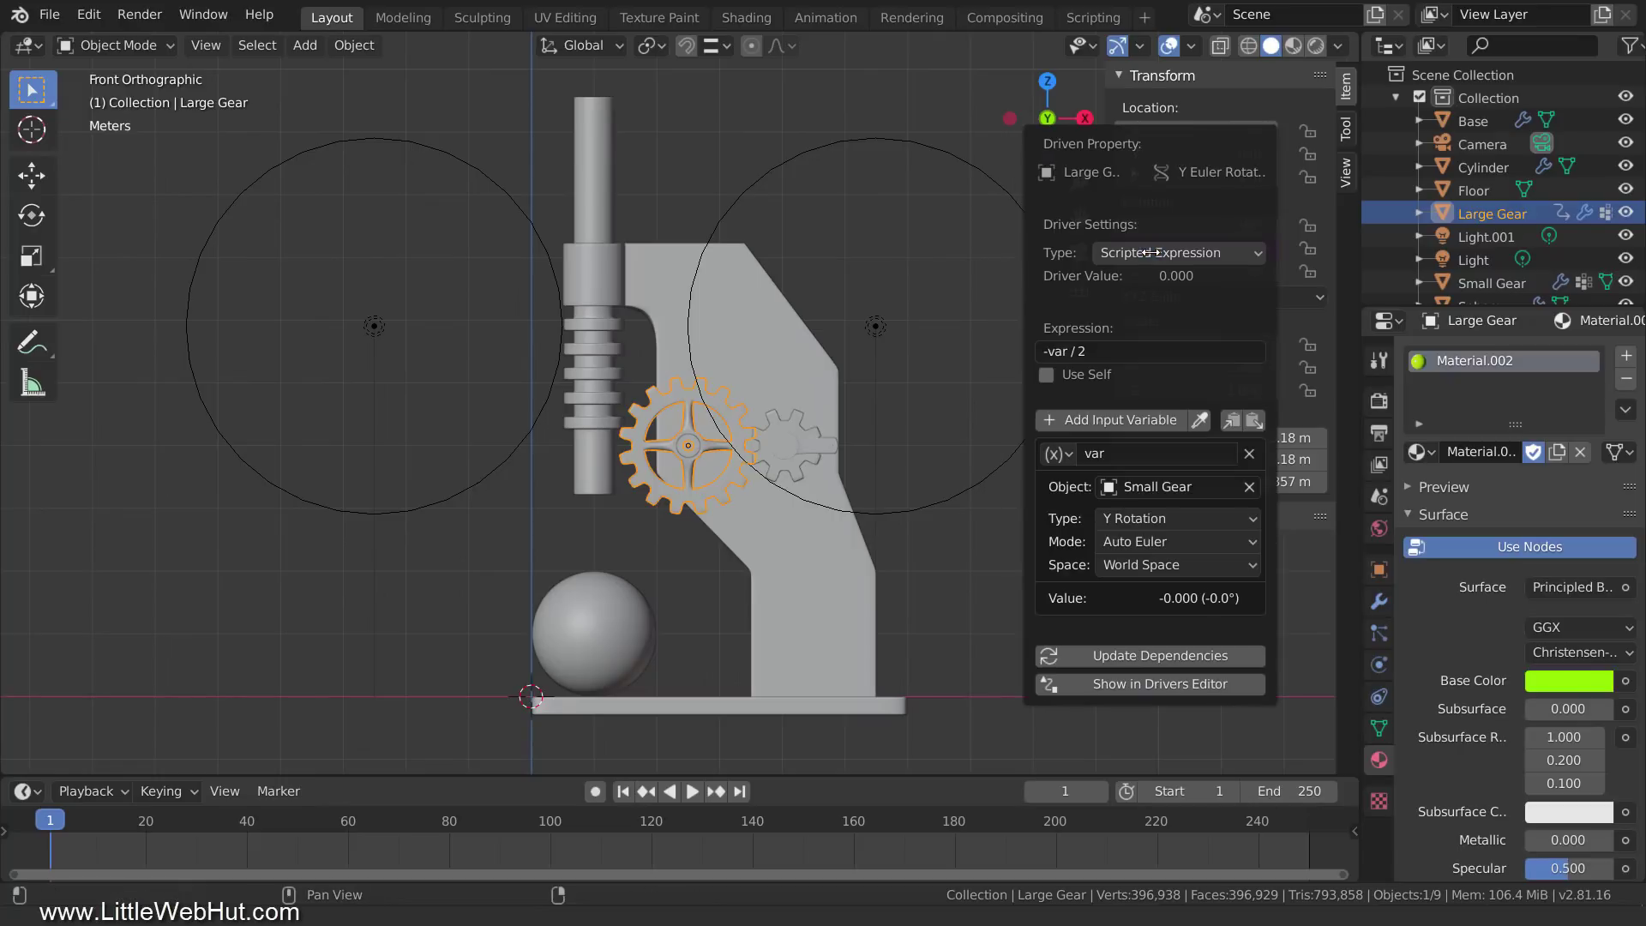
{"action": "left_click", "coordinate": [1138, 357]}
{"action": "left_click", "coordinate": [1140, 353]}
{"action": "type", "text": "+ "}
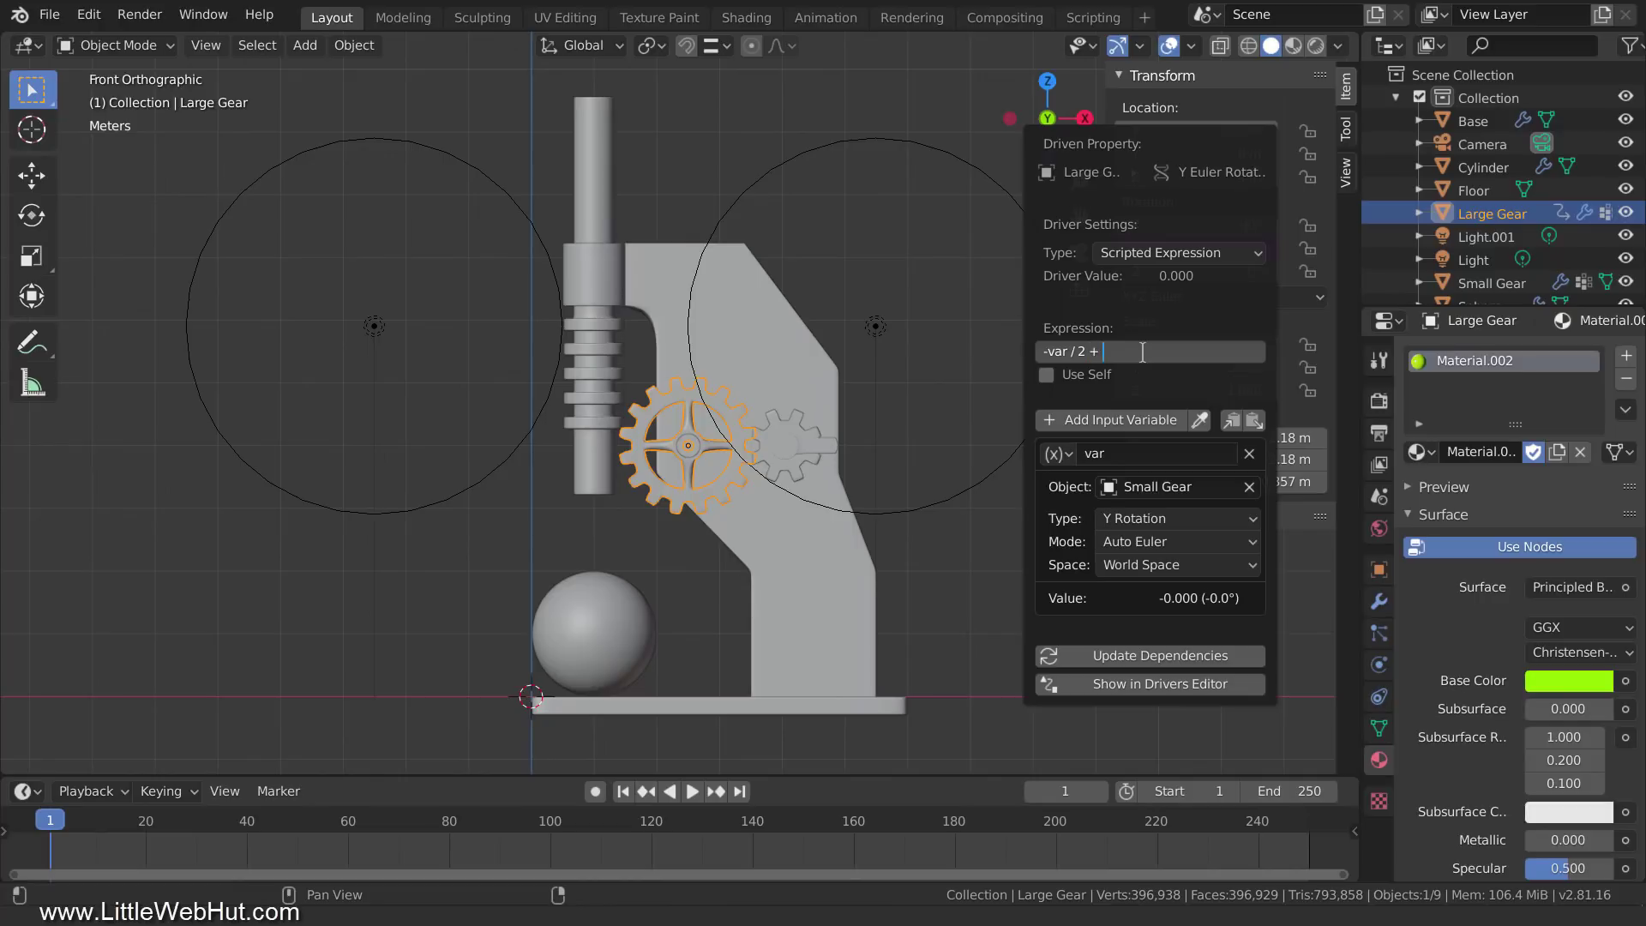
{"action": "type", "text": "0.1"}
{"action": "key", "text": "Return"}
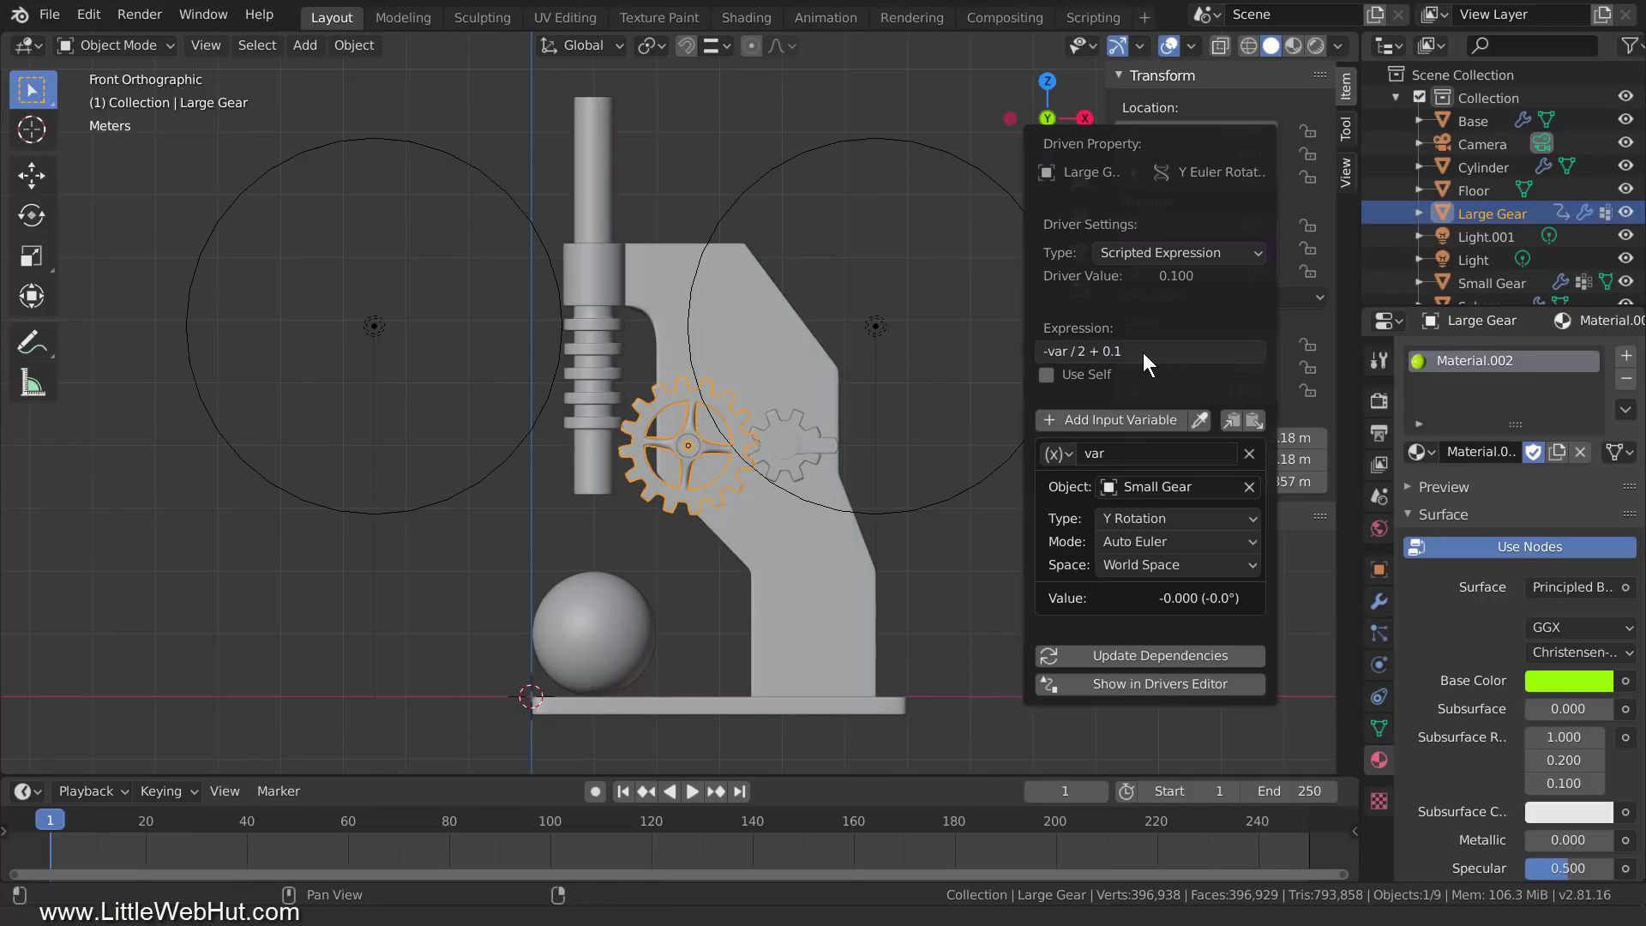
- Increase the offset in the large gear's driver expression so that it reads -var / 2 + 0.2
{"action": "left_click", "coordinate": [1144, 352]}
{"action": "left_click", "coordinate": [1144, 352]}
{"action": "key", "text": "BackSpace"}
{"action": "type", "text": "2"}
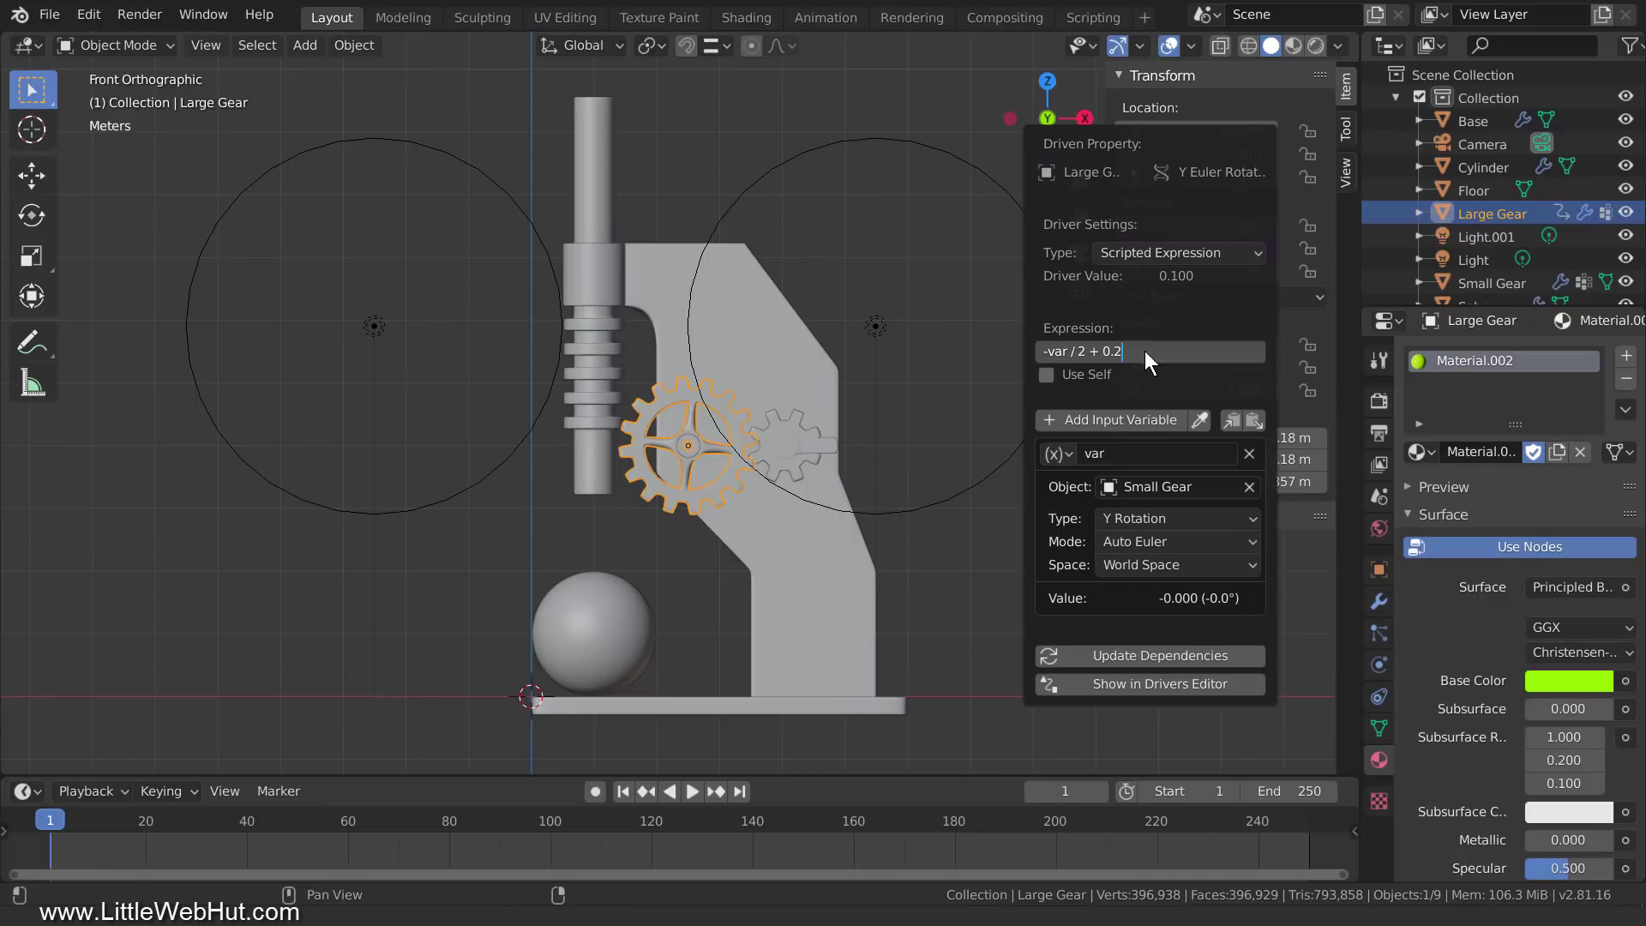
{"action": "key", "text": "Return"}
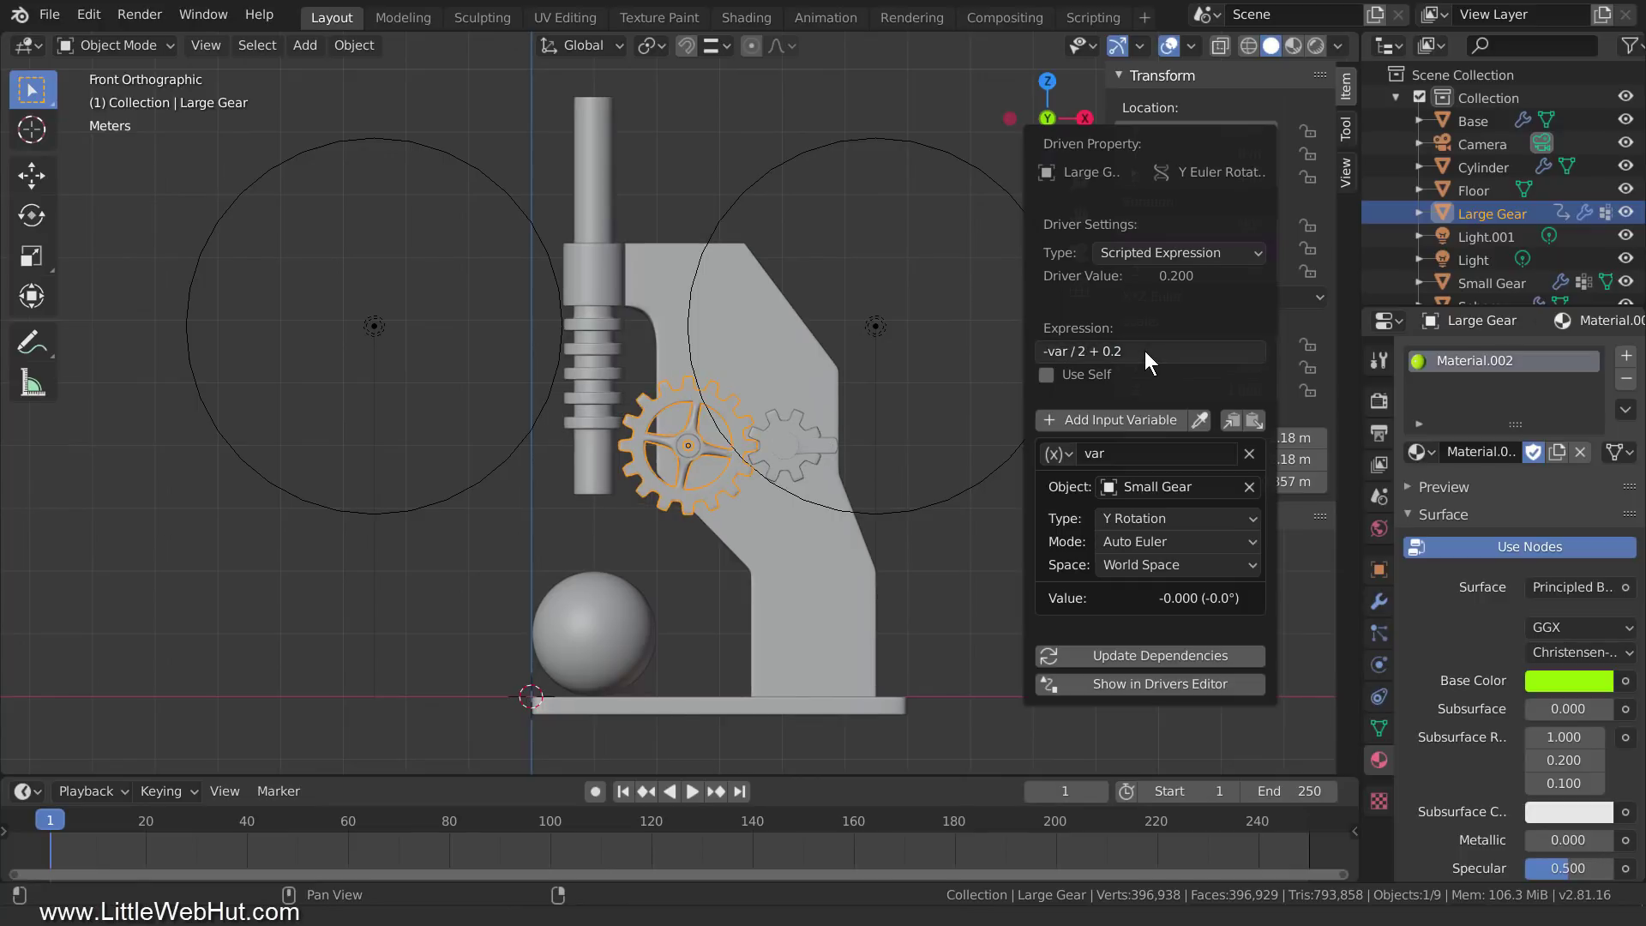
- Rotate the small gear to test how the teeth mesh, and return its Y rotation to 0°
{"action": "left_click", "coordinate": [816, 445]}
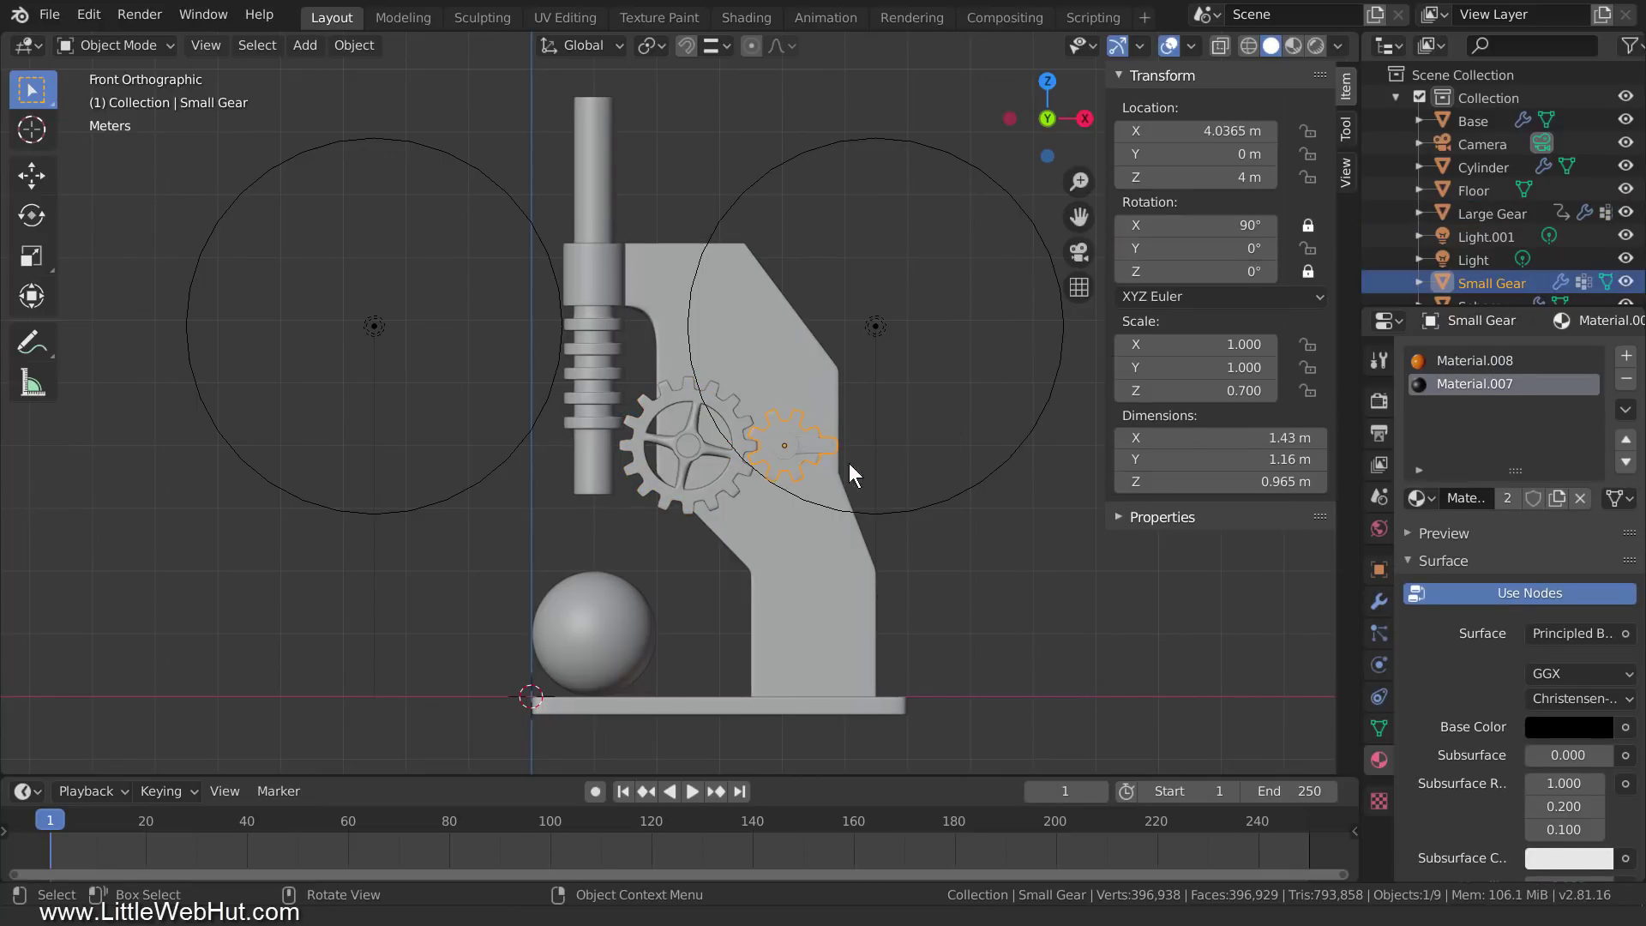
{"action": "key", "text": "r"}
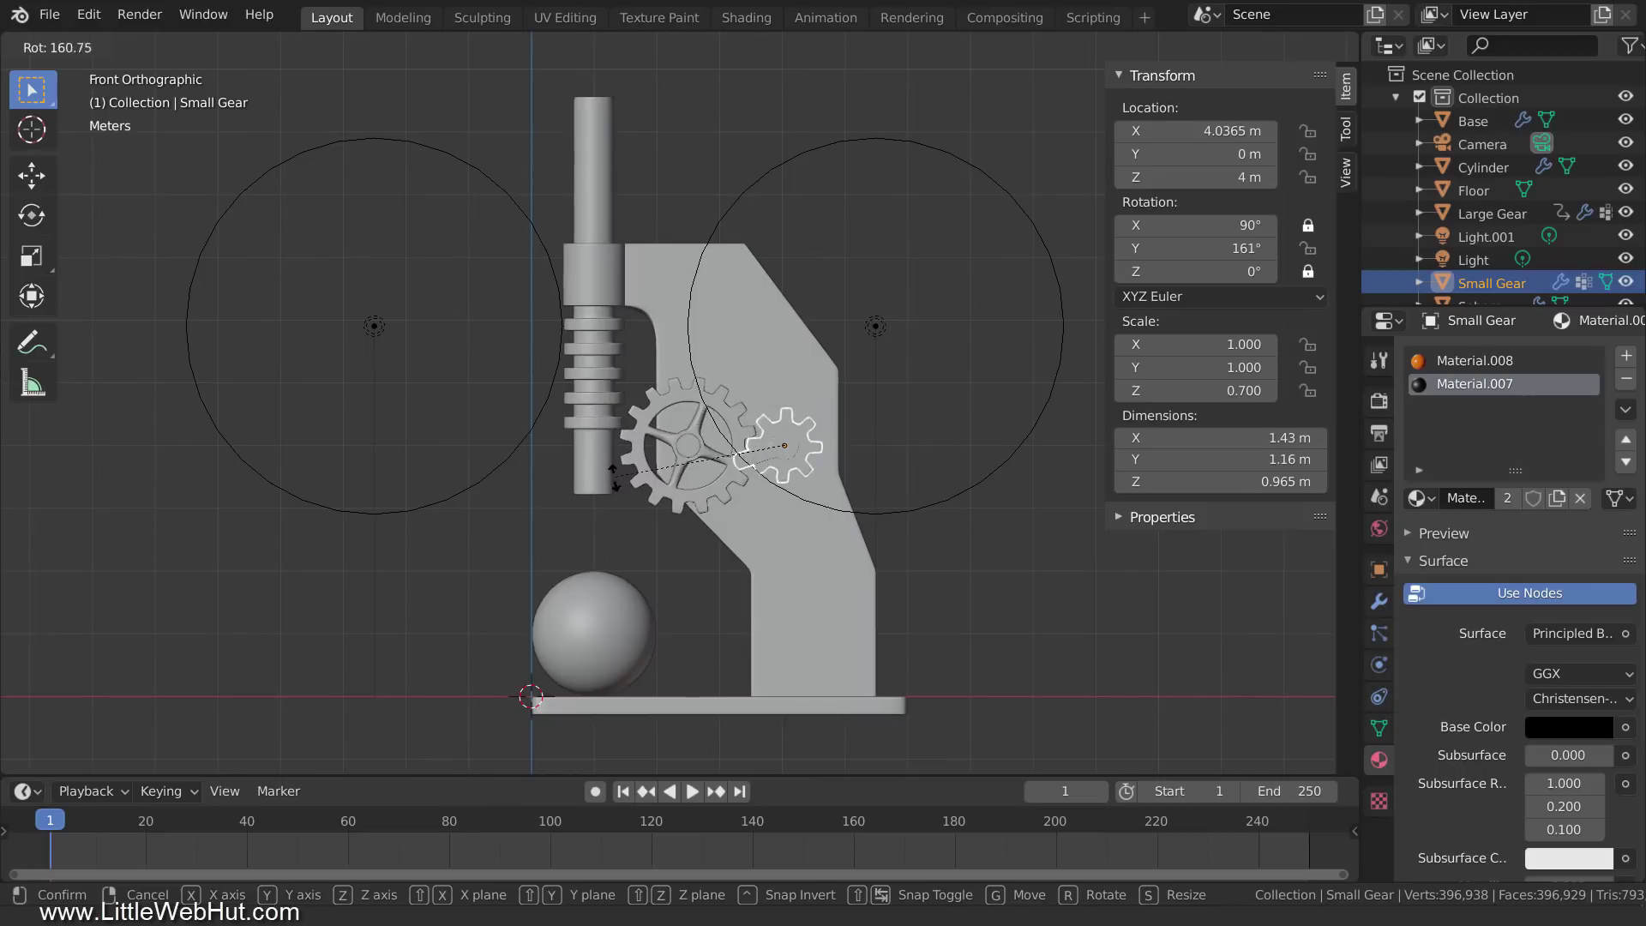
{"action": "left_click", "coordinate": [915, 441]}
{"action": "left_click", "coordinate": [1187, 248]}
{"action": "type", "text": "0"}
{"action": "key", "text": "Return"}
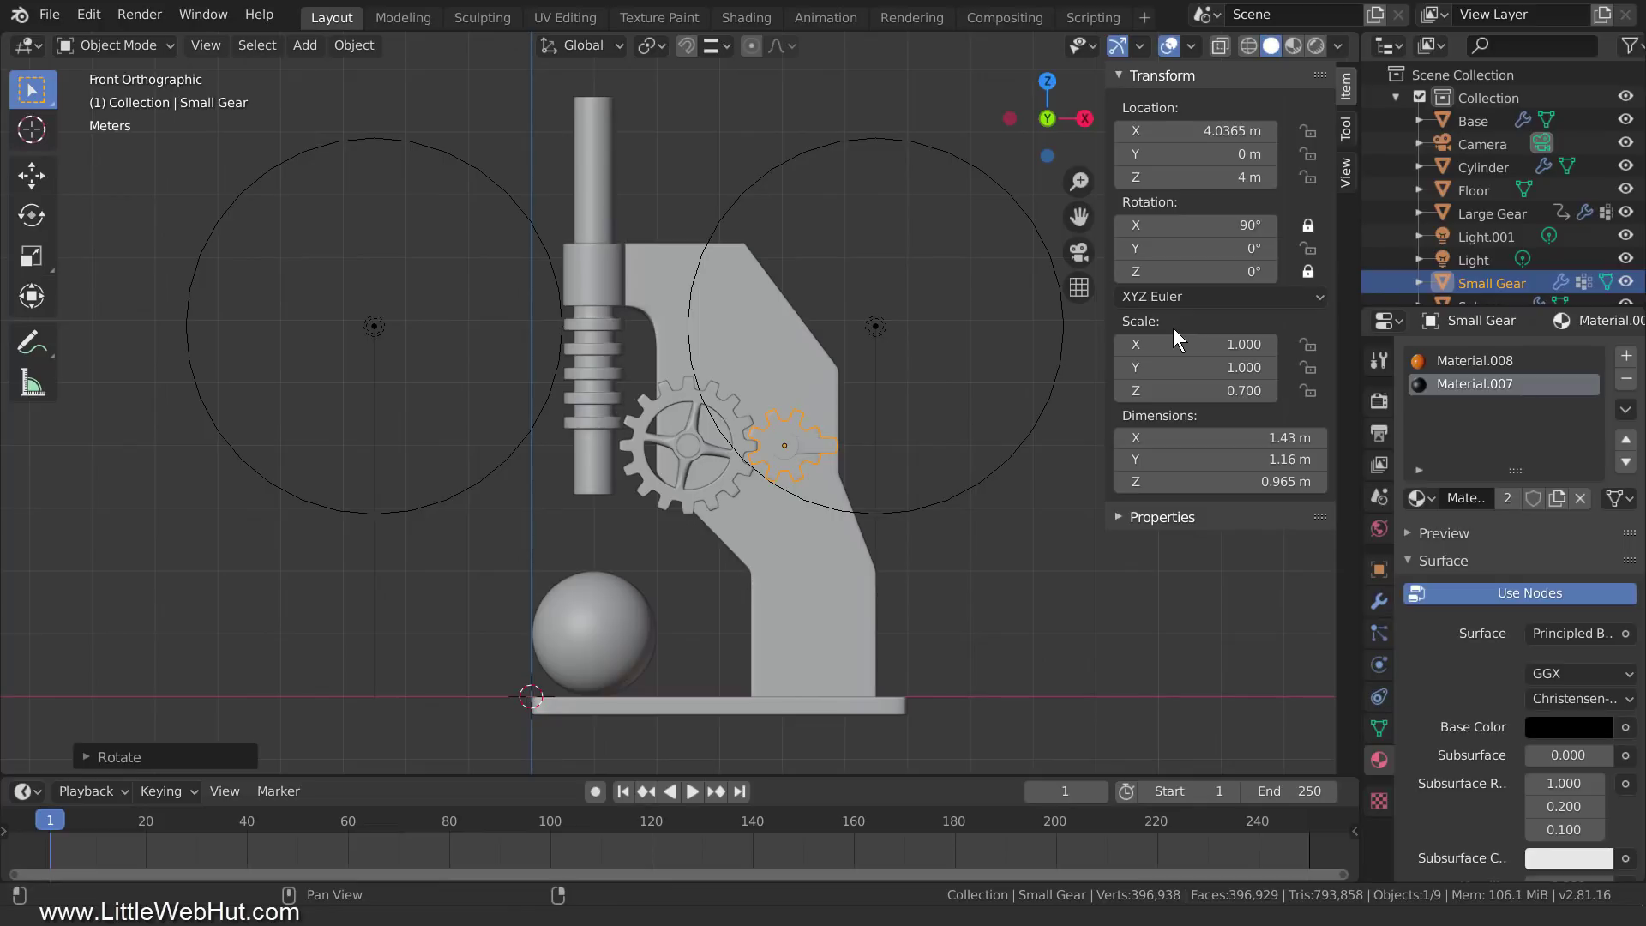
- Add a driver to the cylinder's Z location, using a Transform Channel input variable
{"action": "left_click", "coordinate": [600, 382]}
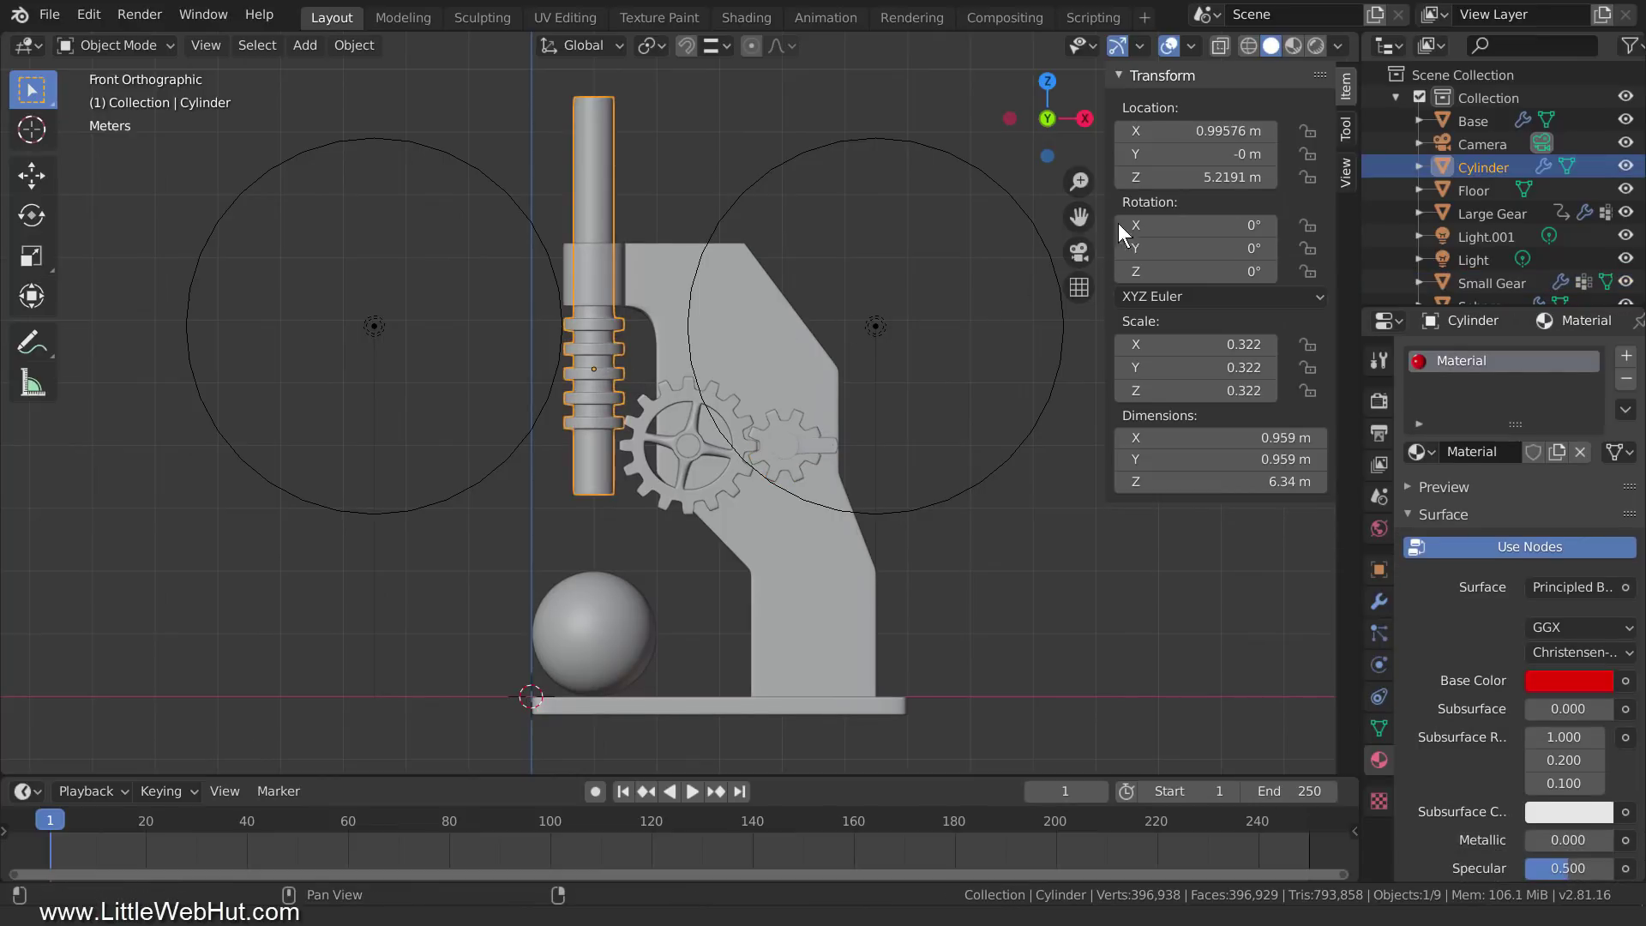
{"action": "right_click", "coordinate": [1186, 178]}
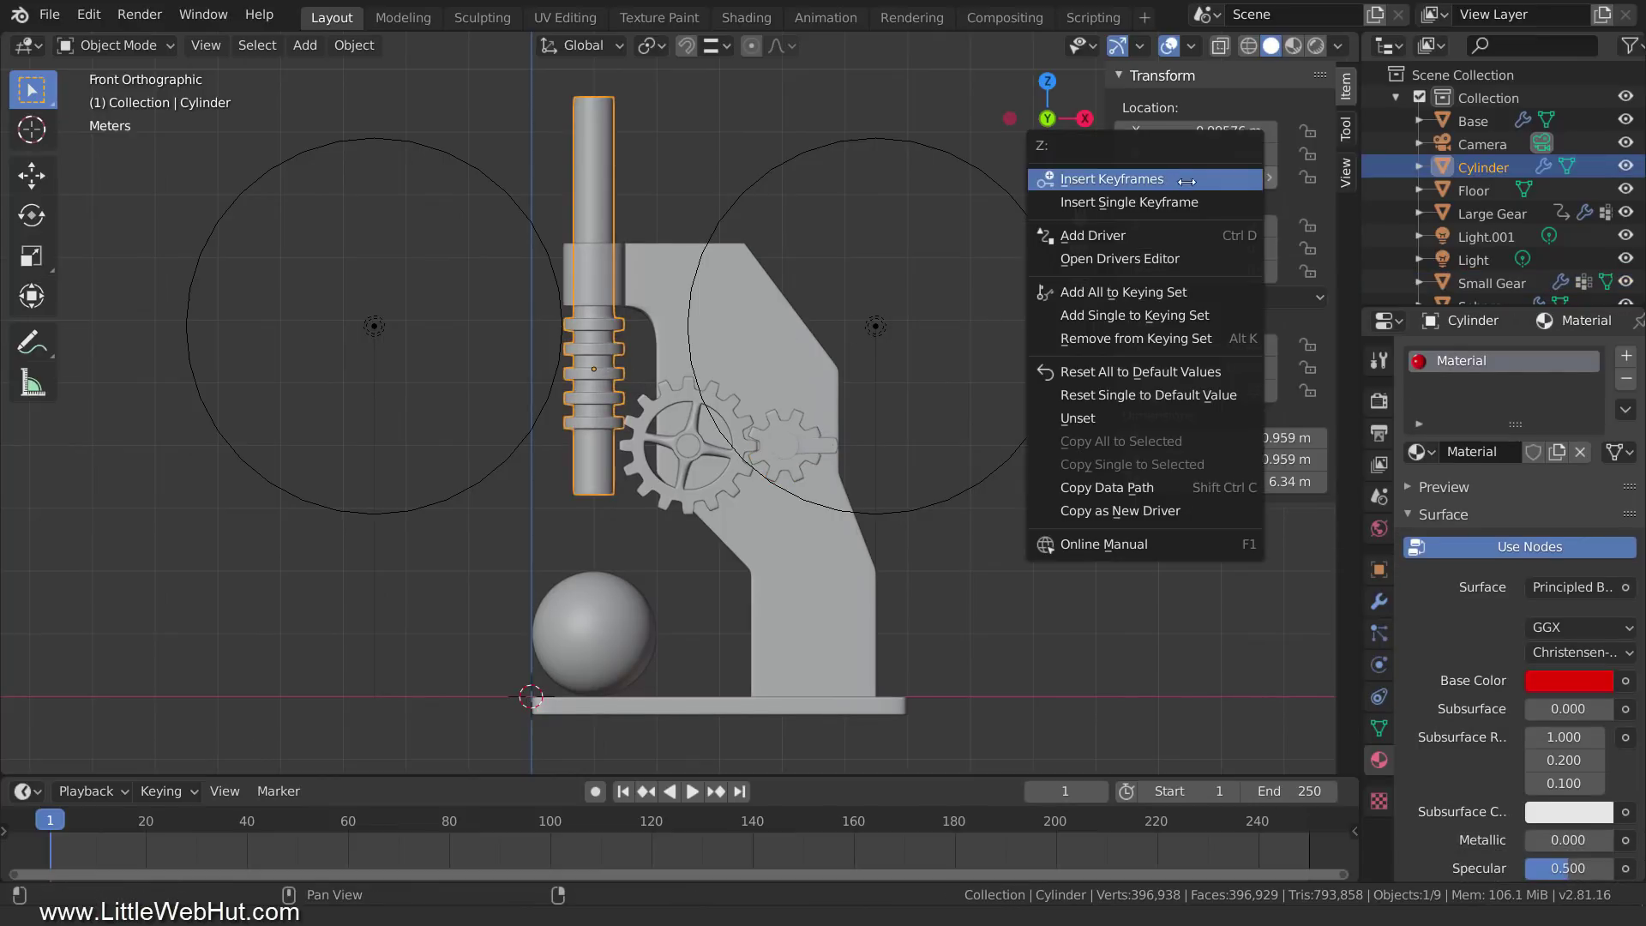
{"action": "left_click", "coordinate": [1173, 235]}
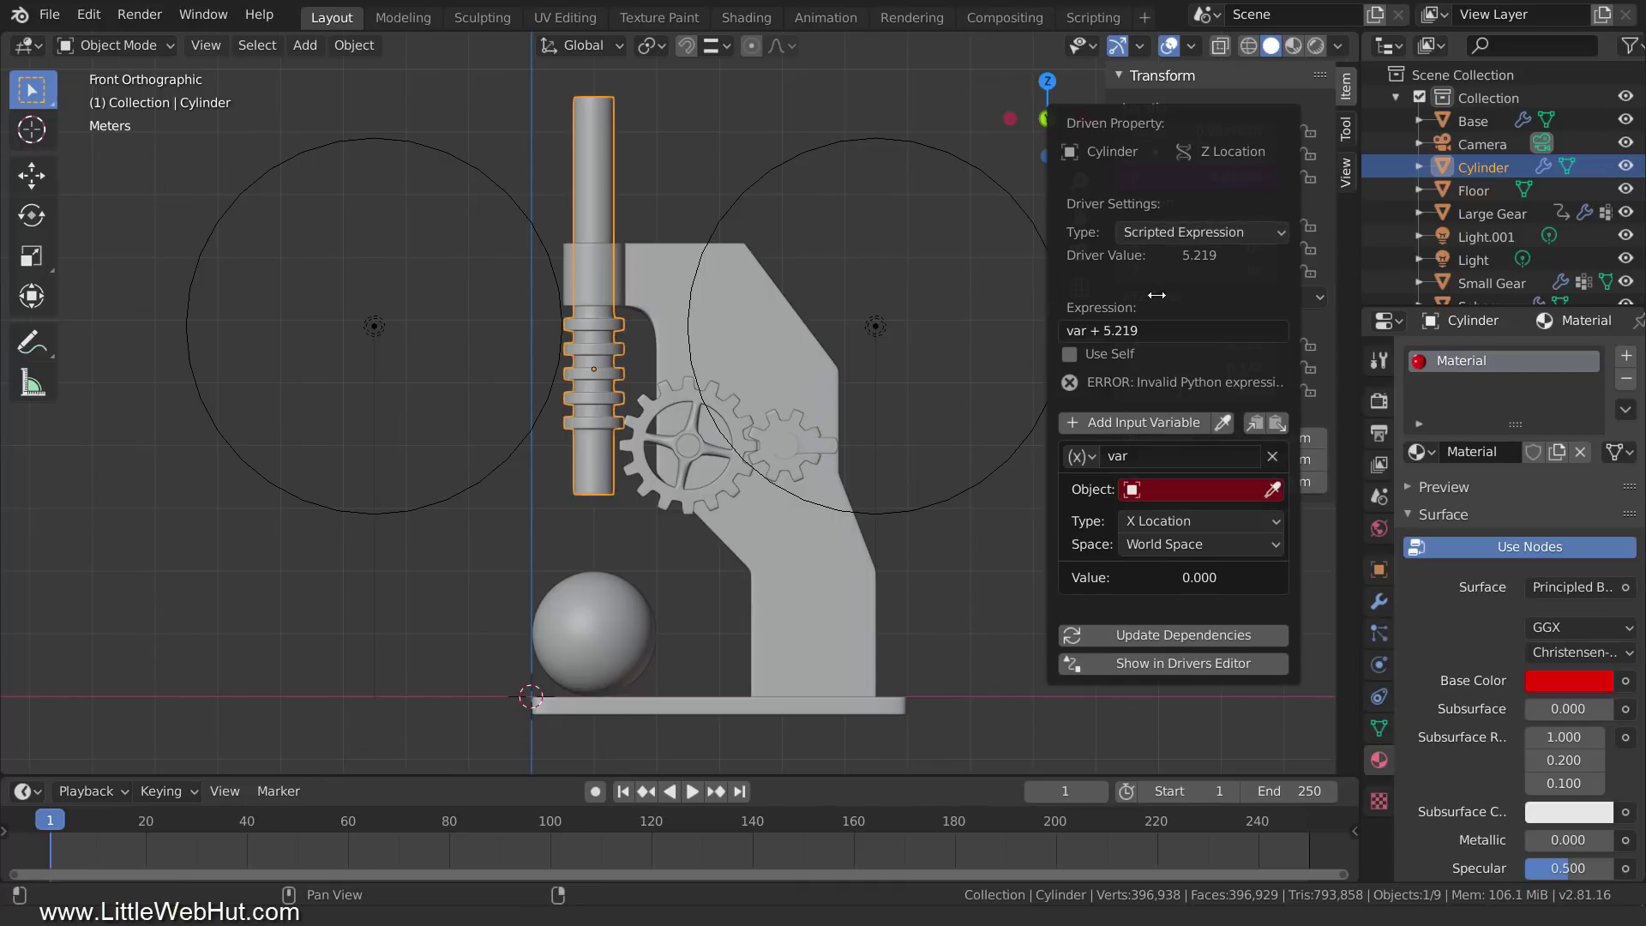
{"action": "left_click", "coordinate": [1094, 455]}
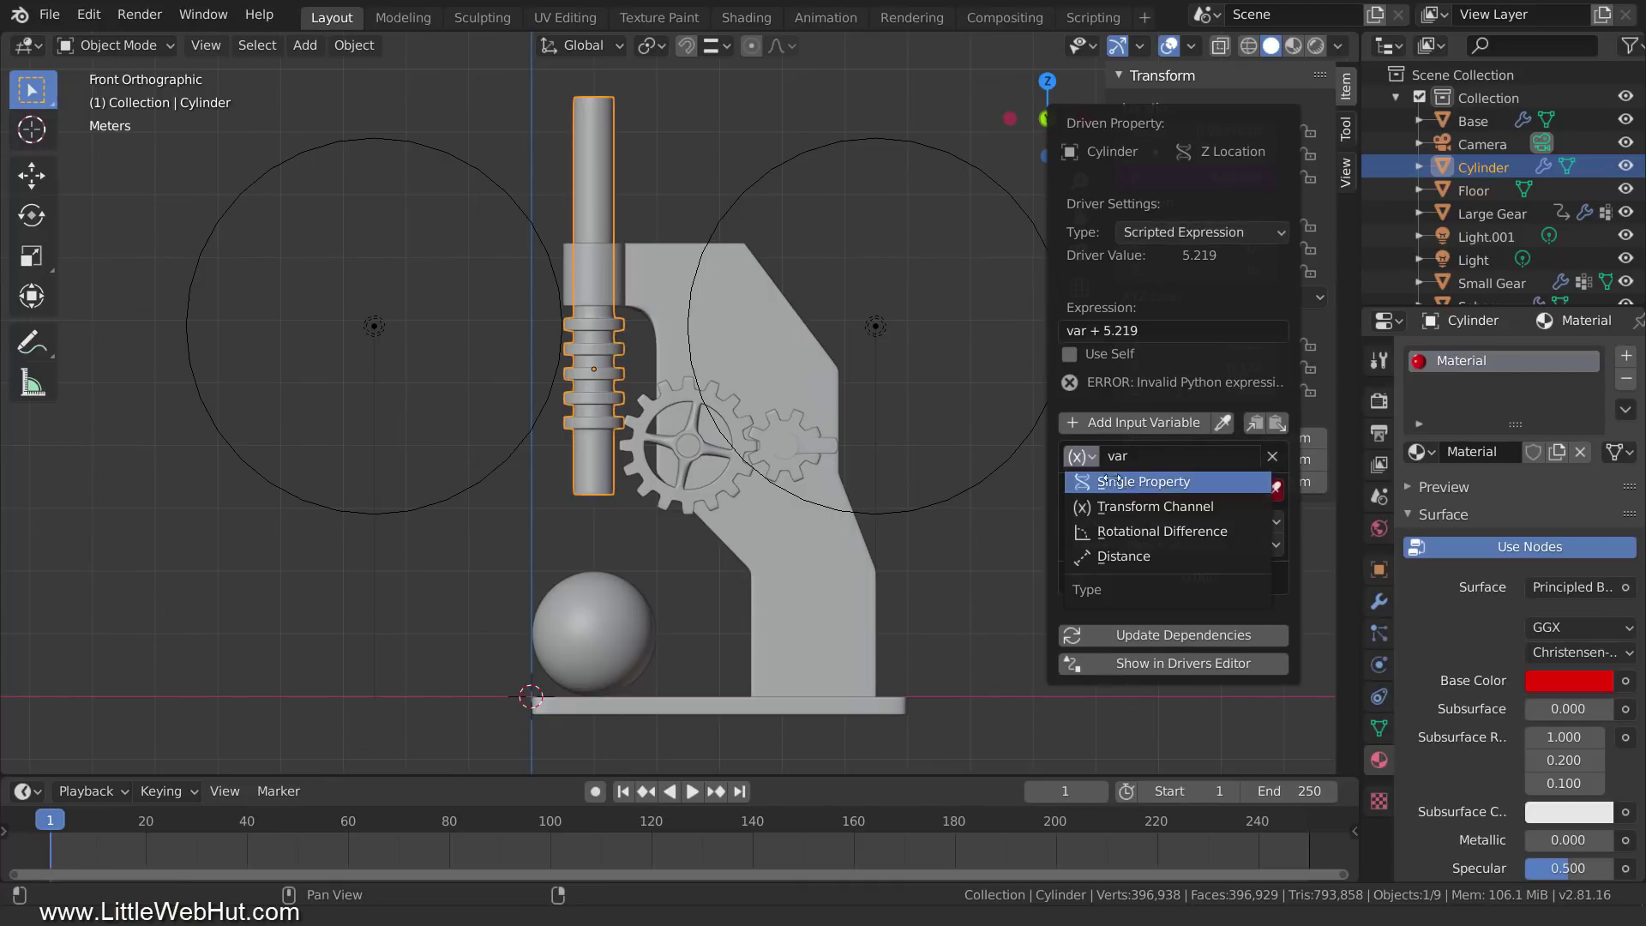
{"action": "left_click", "coordinate": [1228, 507]}
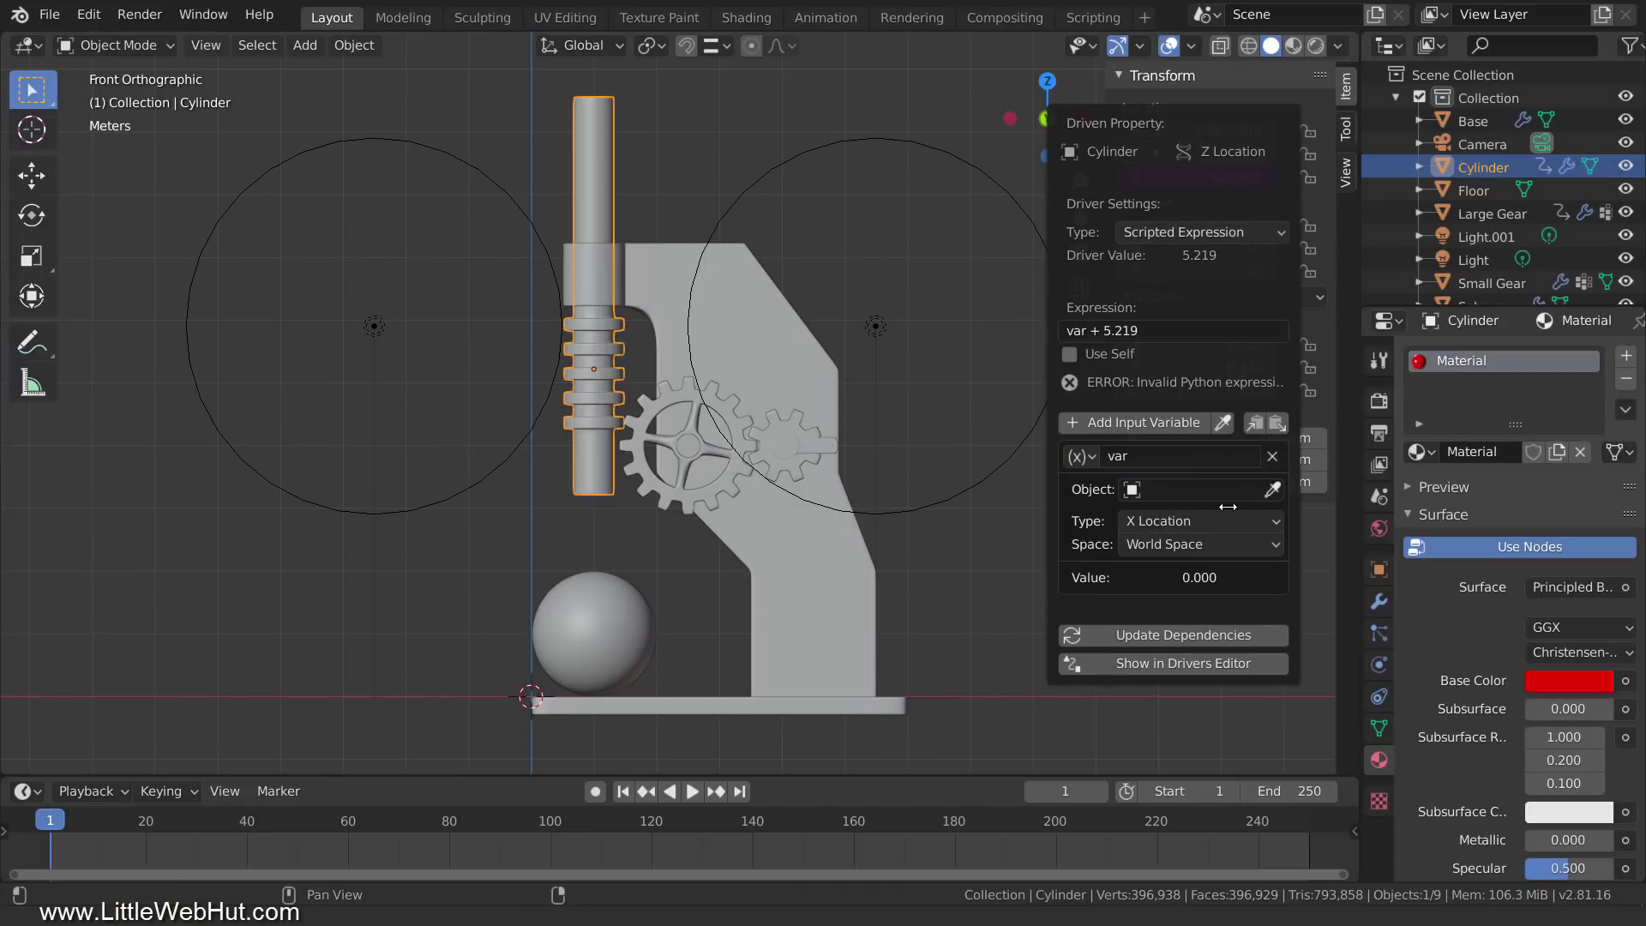
- Set the cylinder driver's variable to read the Y Rotation of the Large Gear
{"action": "left_click", "coordinate": [1187, 489]}
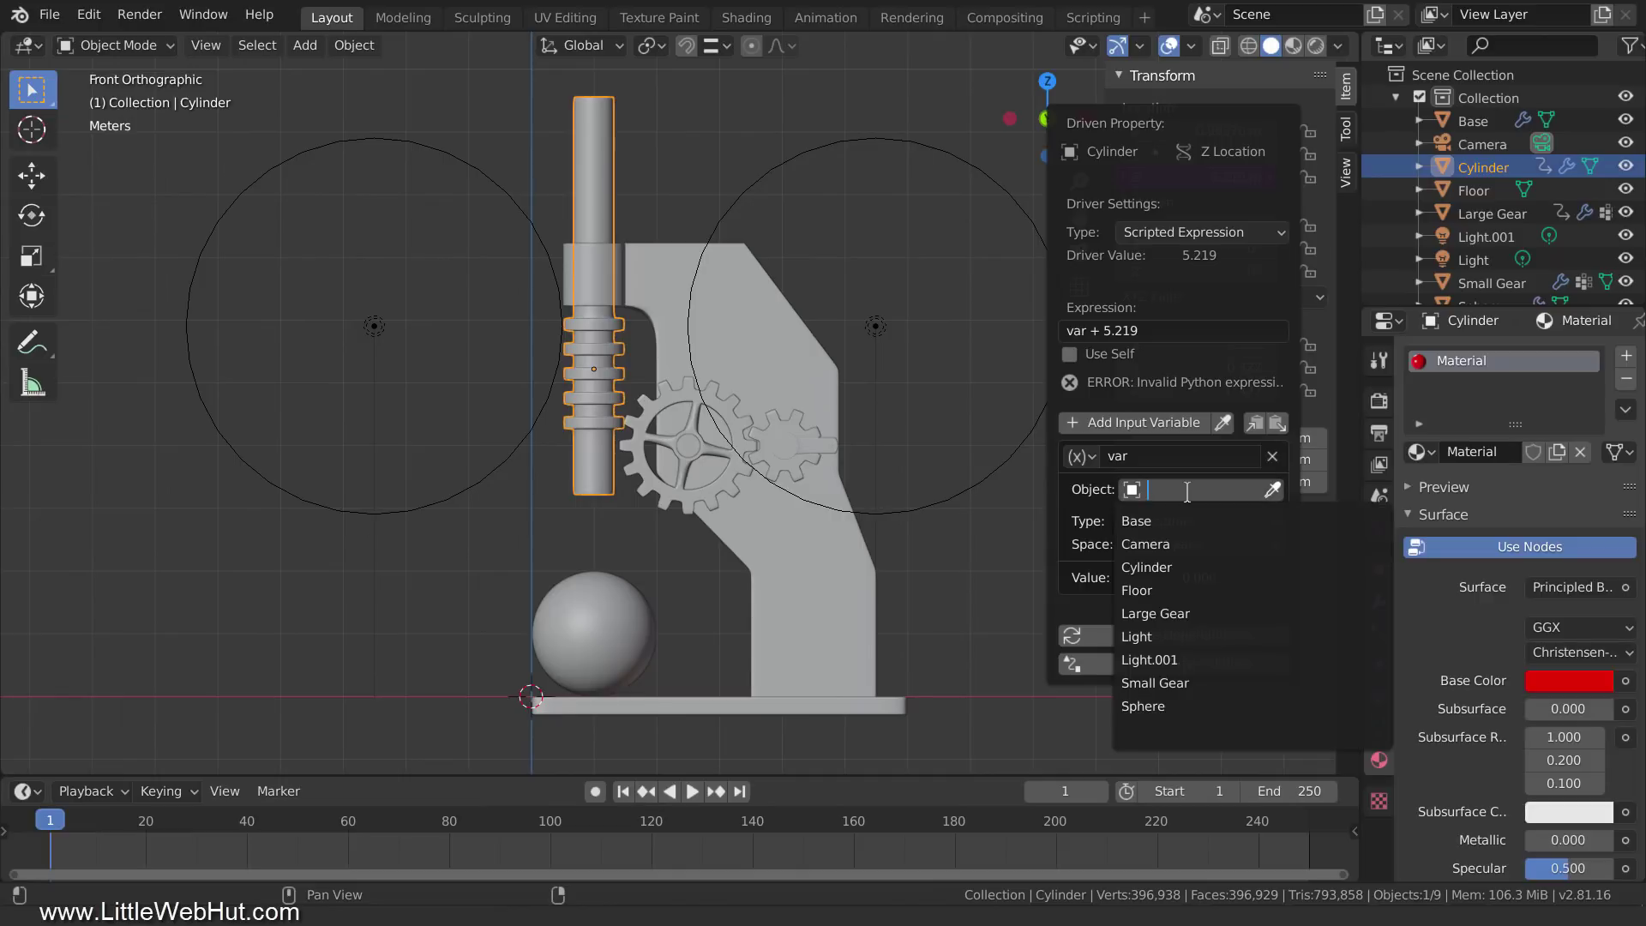
{"action": "left_click", "coordinate": [1217, 614]}
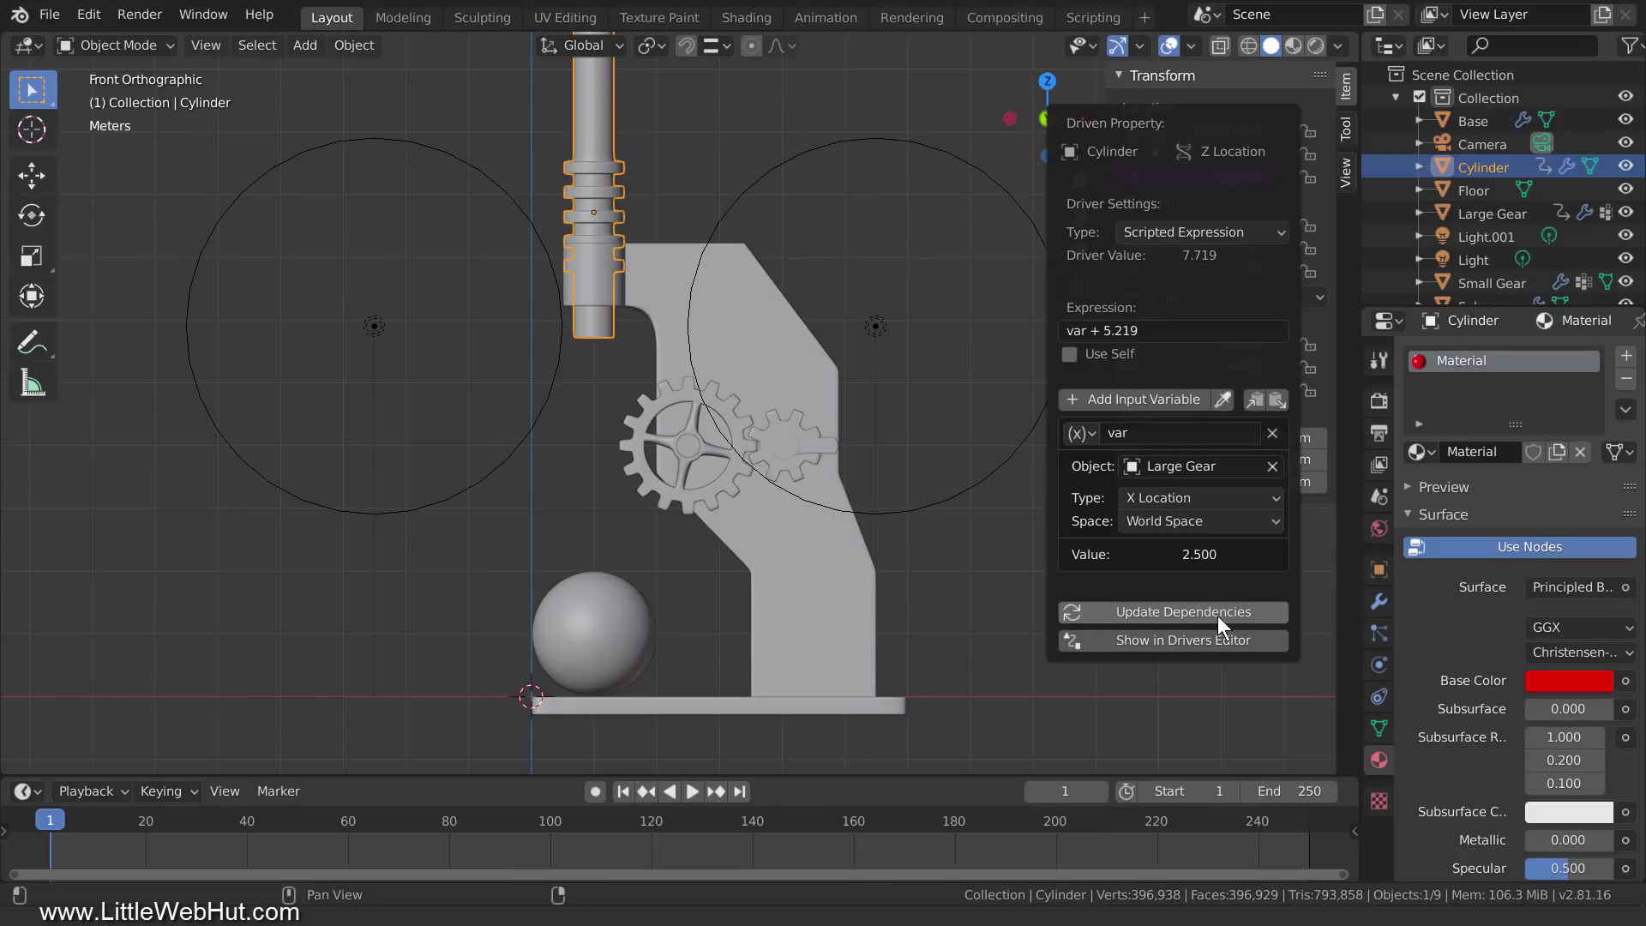
{"action": "left_click", "coordinate": [1195, 497]}
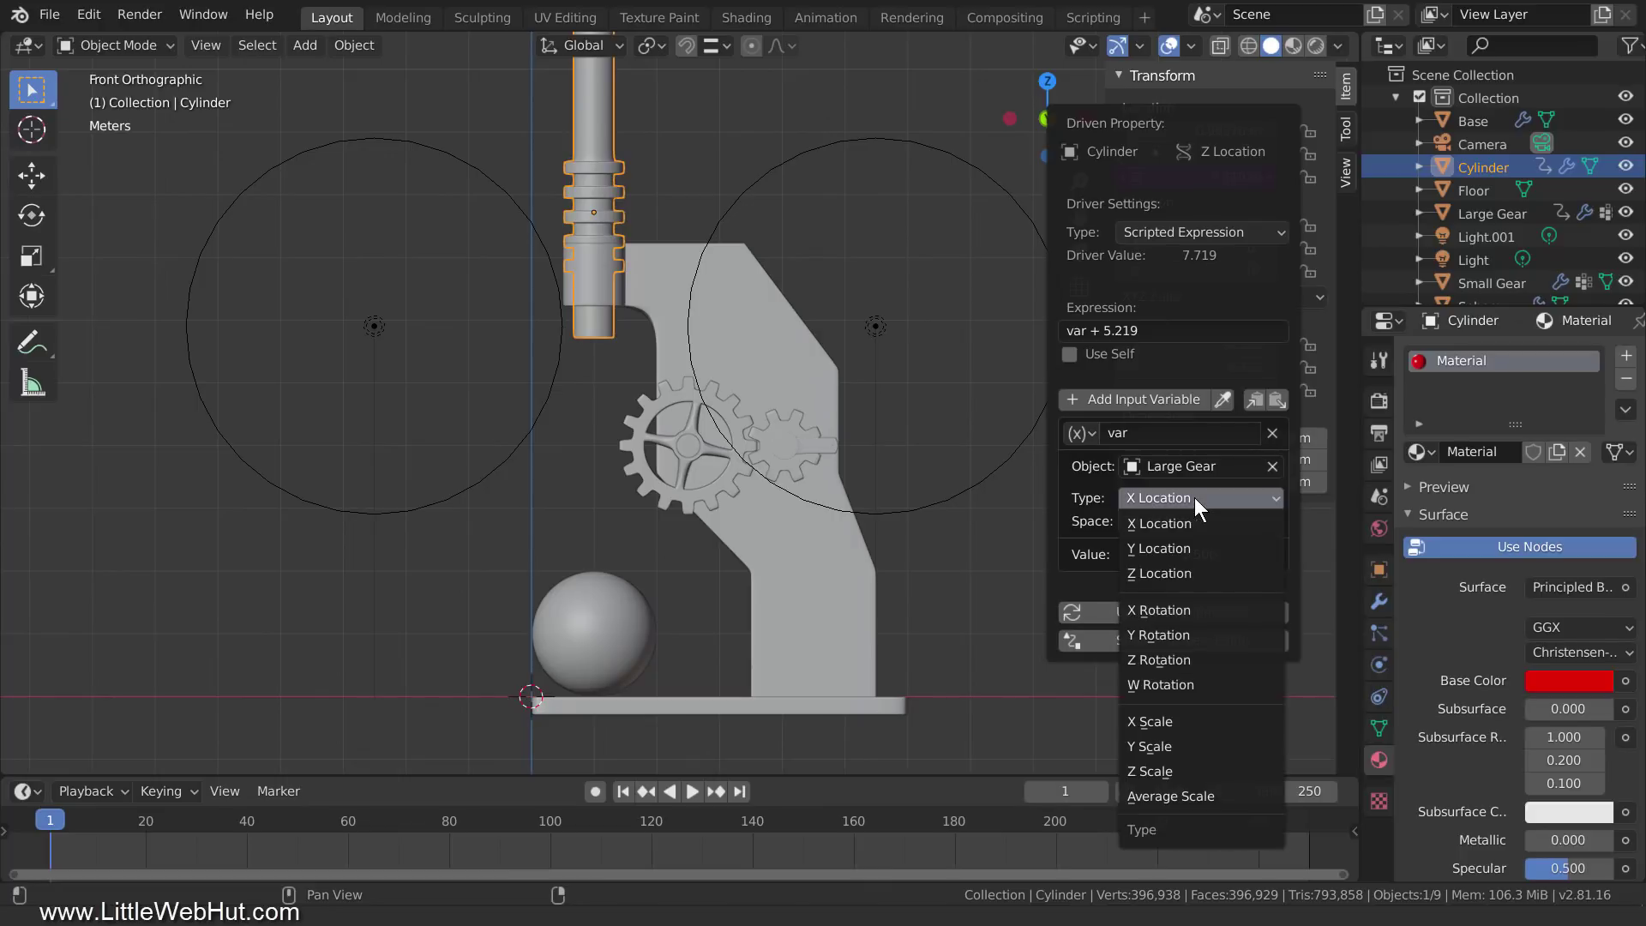
{"action": "left_click", "coordinate": [1221, 634]}
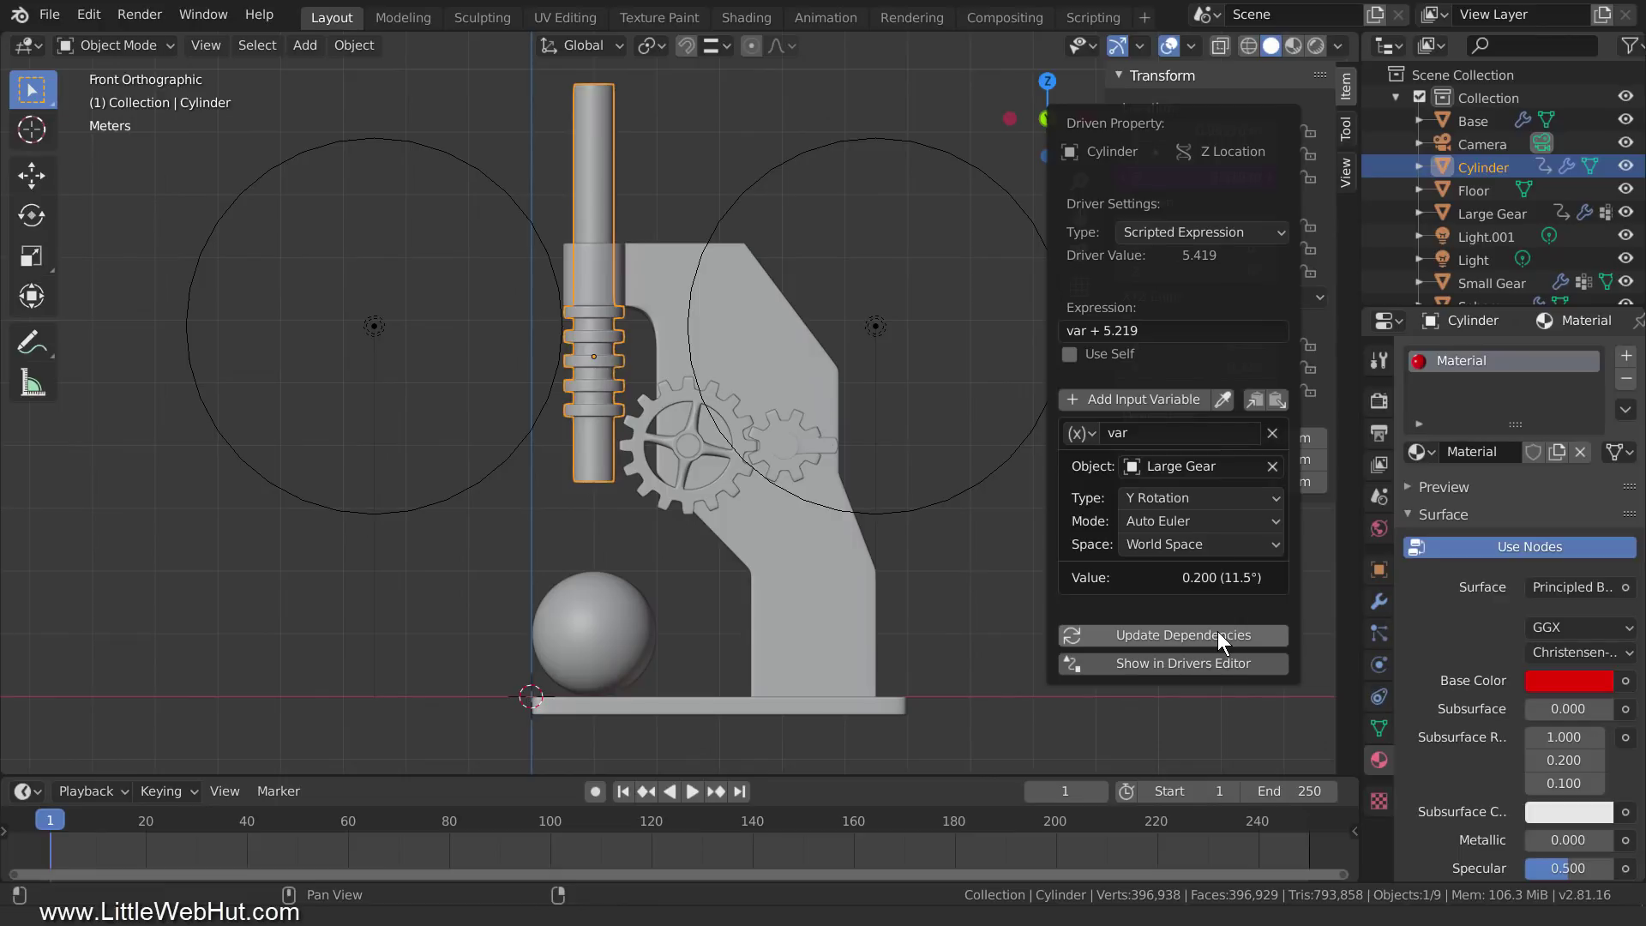
- Set the expression of the cylinder's Z location driver to var + 4.07 to lower the cylinder to the large gear
{"action": "left_click", "coordinate": [1153, 330]}
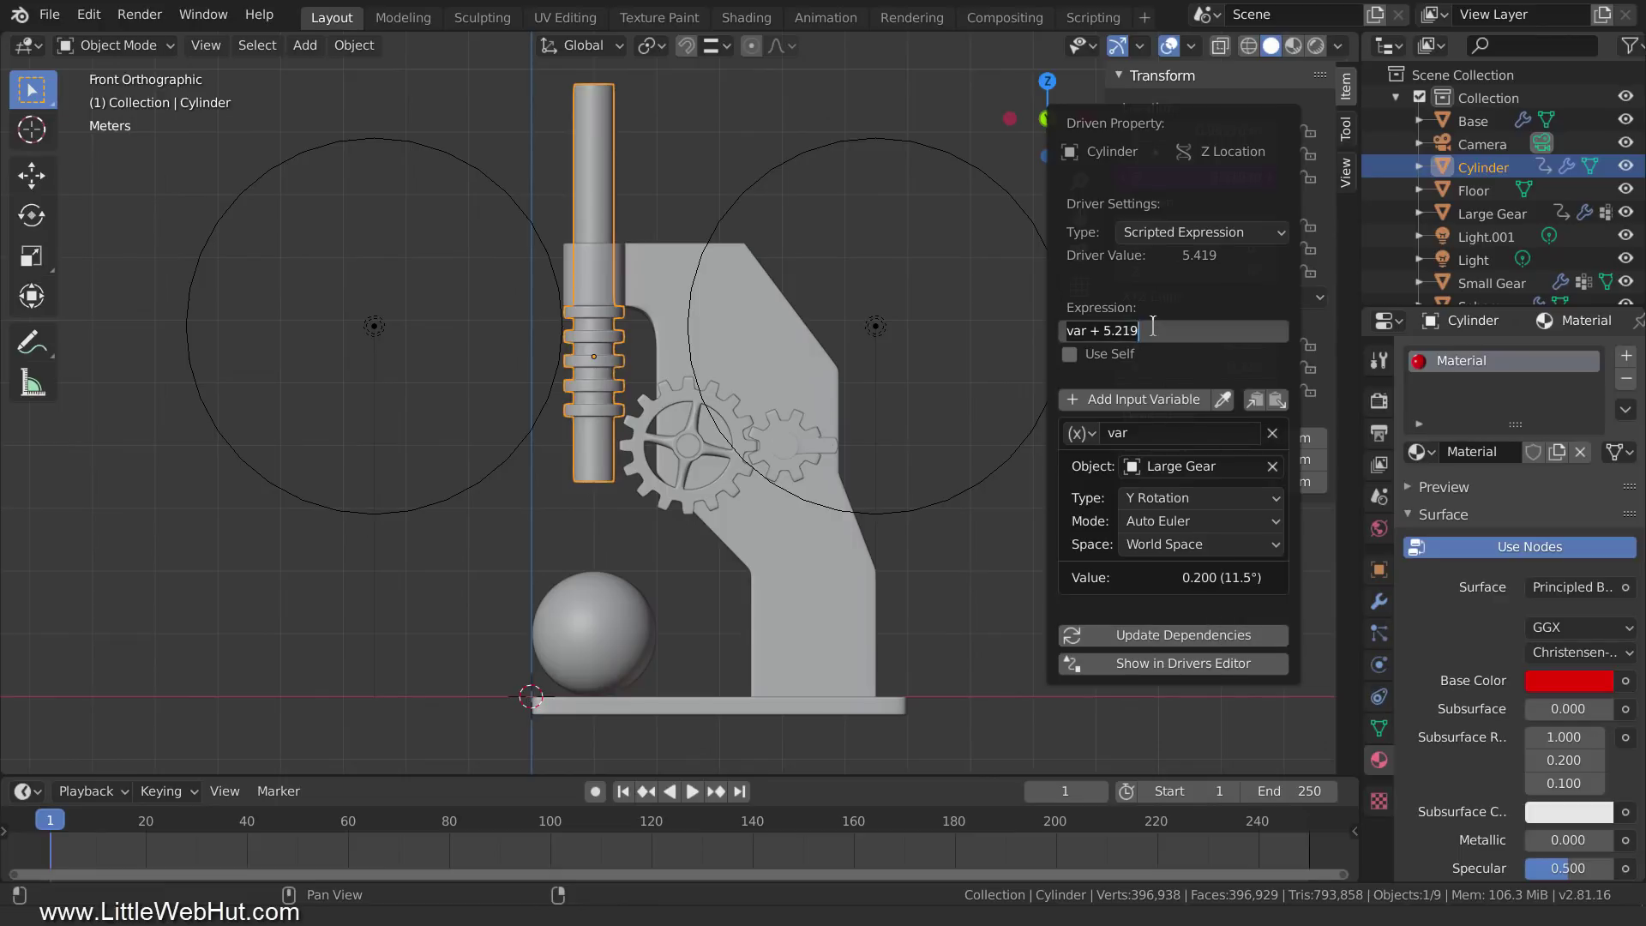
{"action": "left_click", "coordinate": [1153, 330]}
{"action": "key", "text": "BackSpace"}
{"action": "key", "text": "BackSpace"}
{"action": "key", "text": "BackSpace"}
{"action": "key", "text": "BackSpace"}
{"action": "key", "text": "BackSpace"}
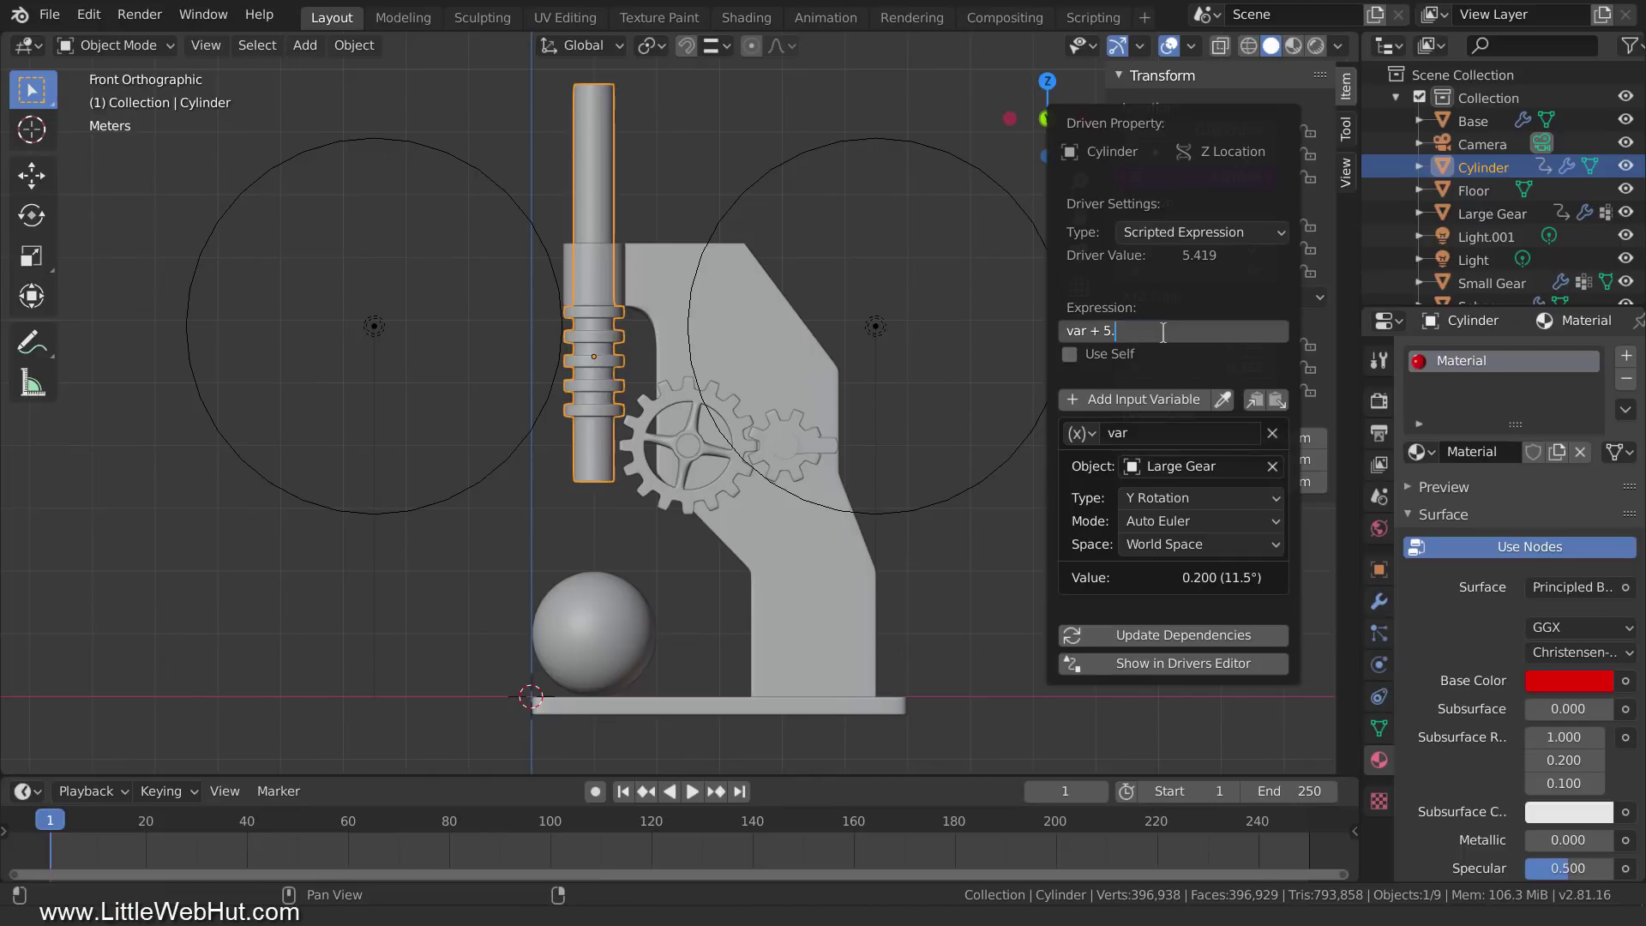
{"action": "type", "text": "4.07"}
{"action": "key", "text": "Return"}
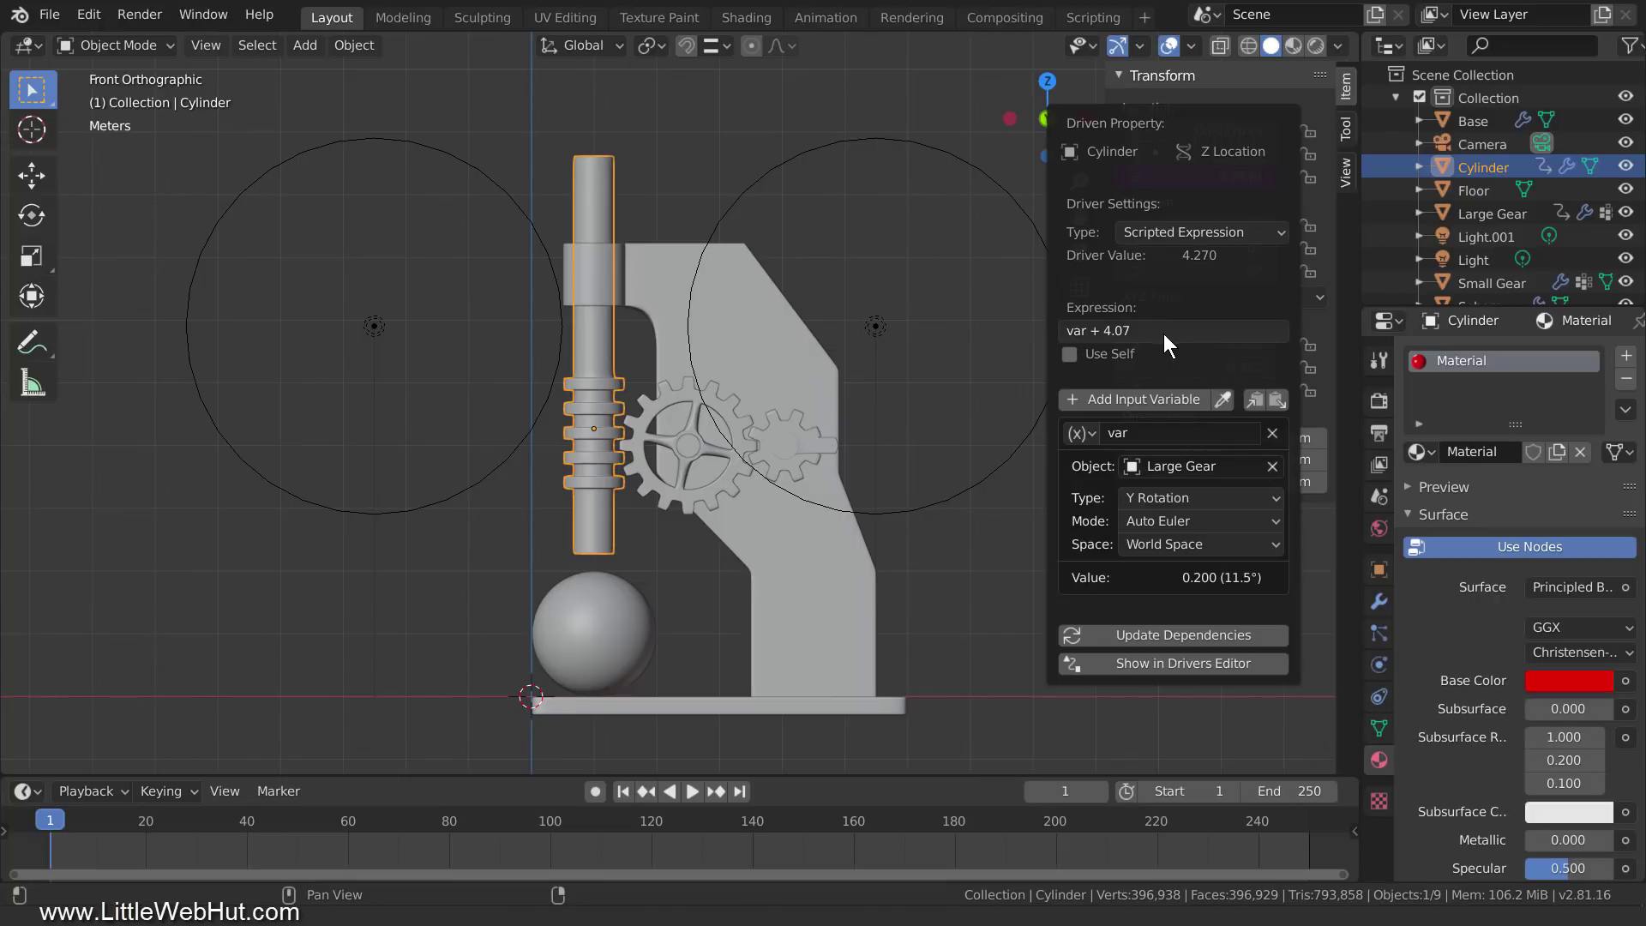
- Rotate the small gear back and forth to test the cylinder's movement, leaving it at about 5.15° on Y
{"action": "left_click", "coordinate": [814, 450]}
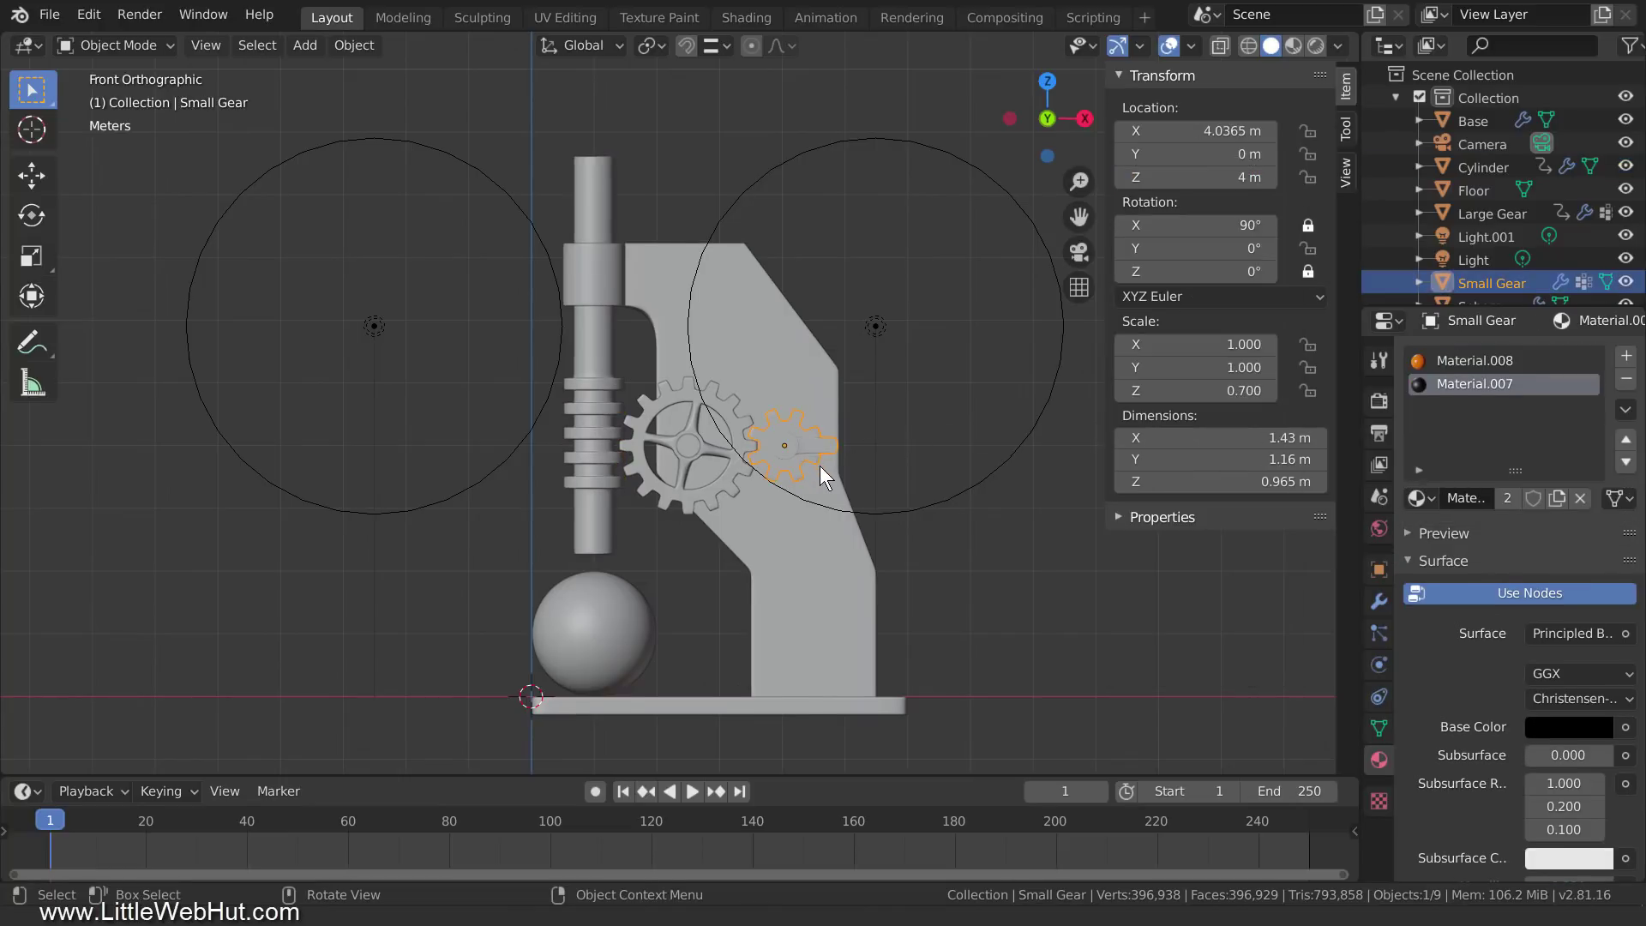
{"action": "key", "text": "r"}
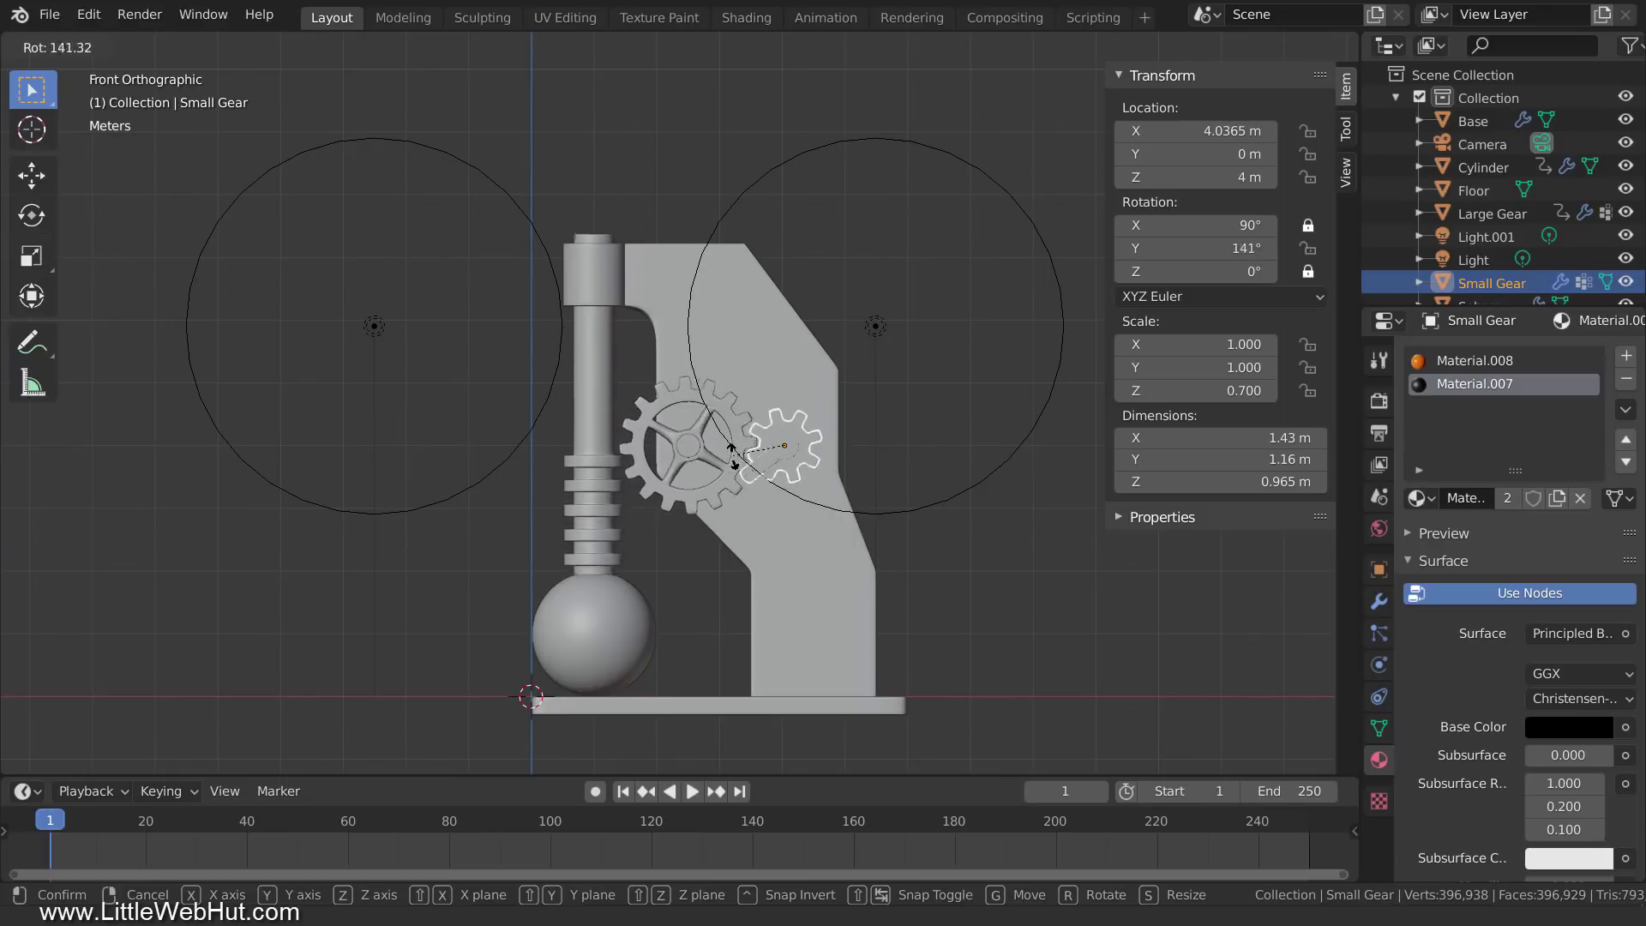
{"action": "left_click", "coordinate": [882, 508]}
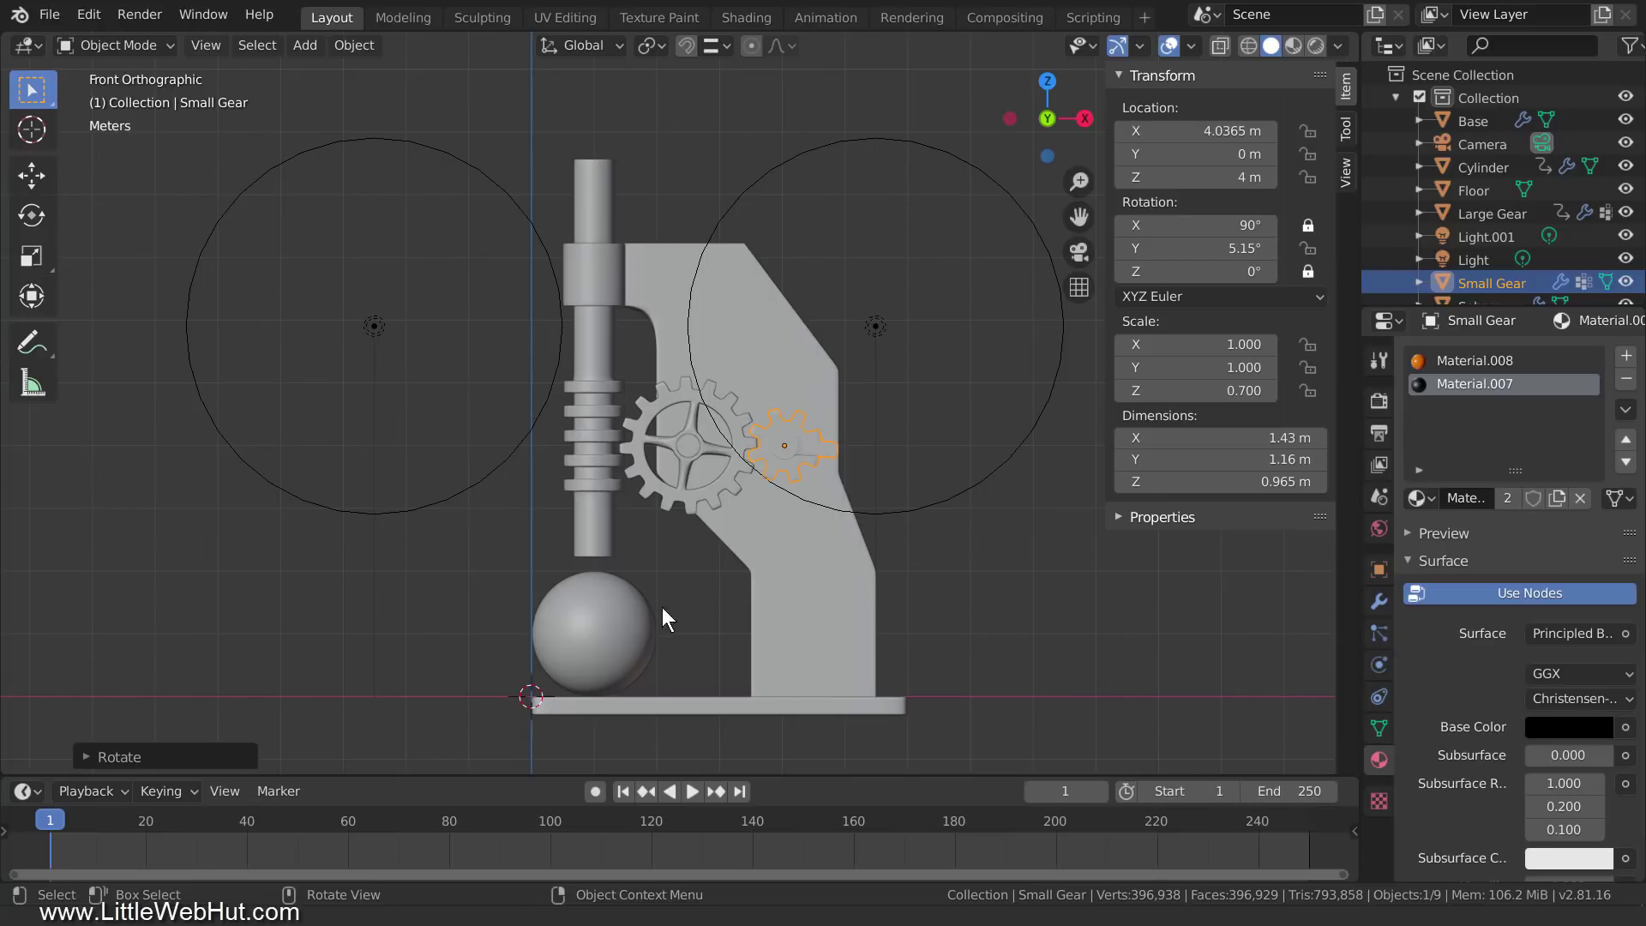
- Try scaling the sphere along Z about its current origin, and undo the scaling
{"action": "left_click", "coordinate": [629, 619]}
{"action": "key", "text": "s"}
{"action": "key", "text": "z"}
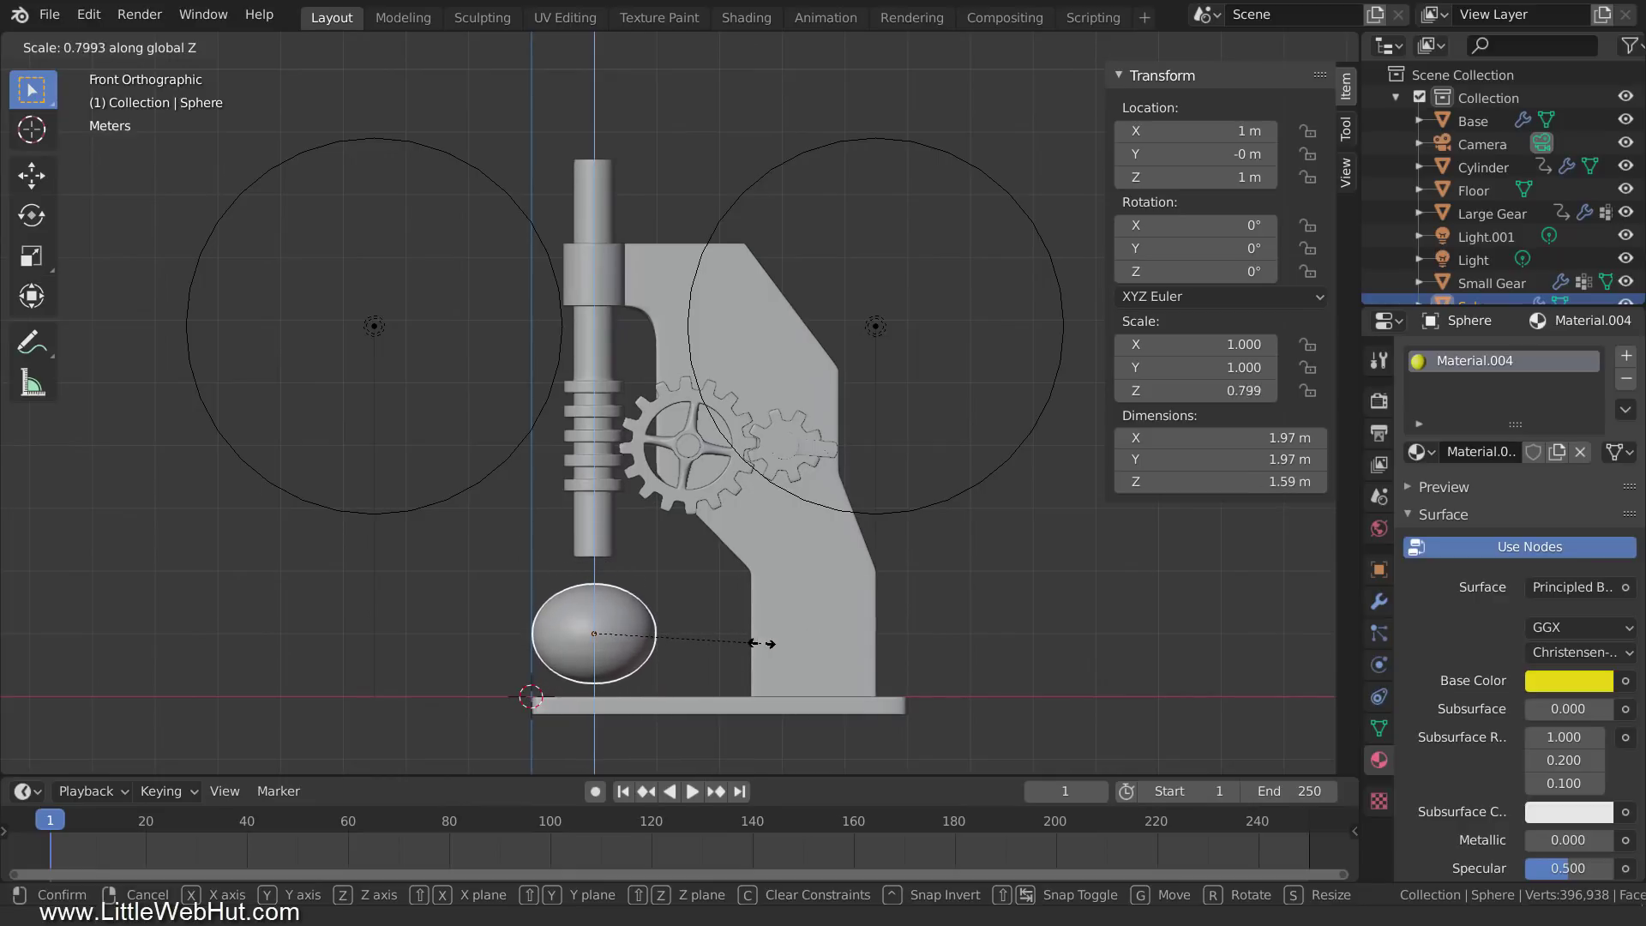
{"action": "left_click", "coordinate": [792, 641]}
{"action": "key", "text": "ctrl+z"}
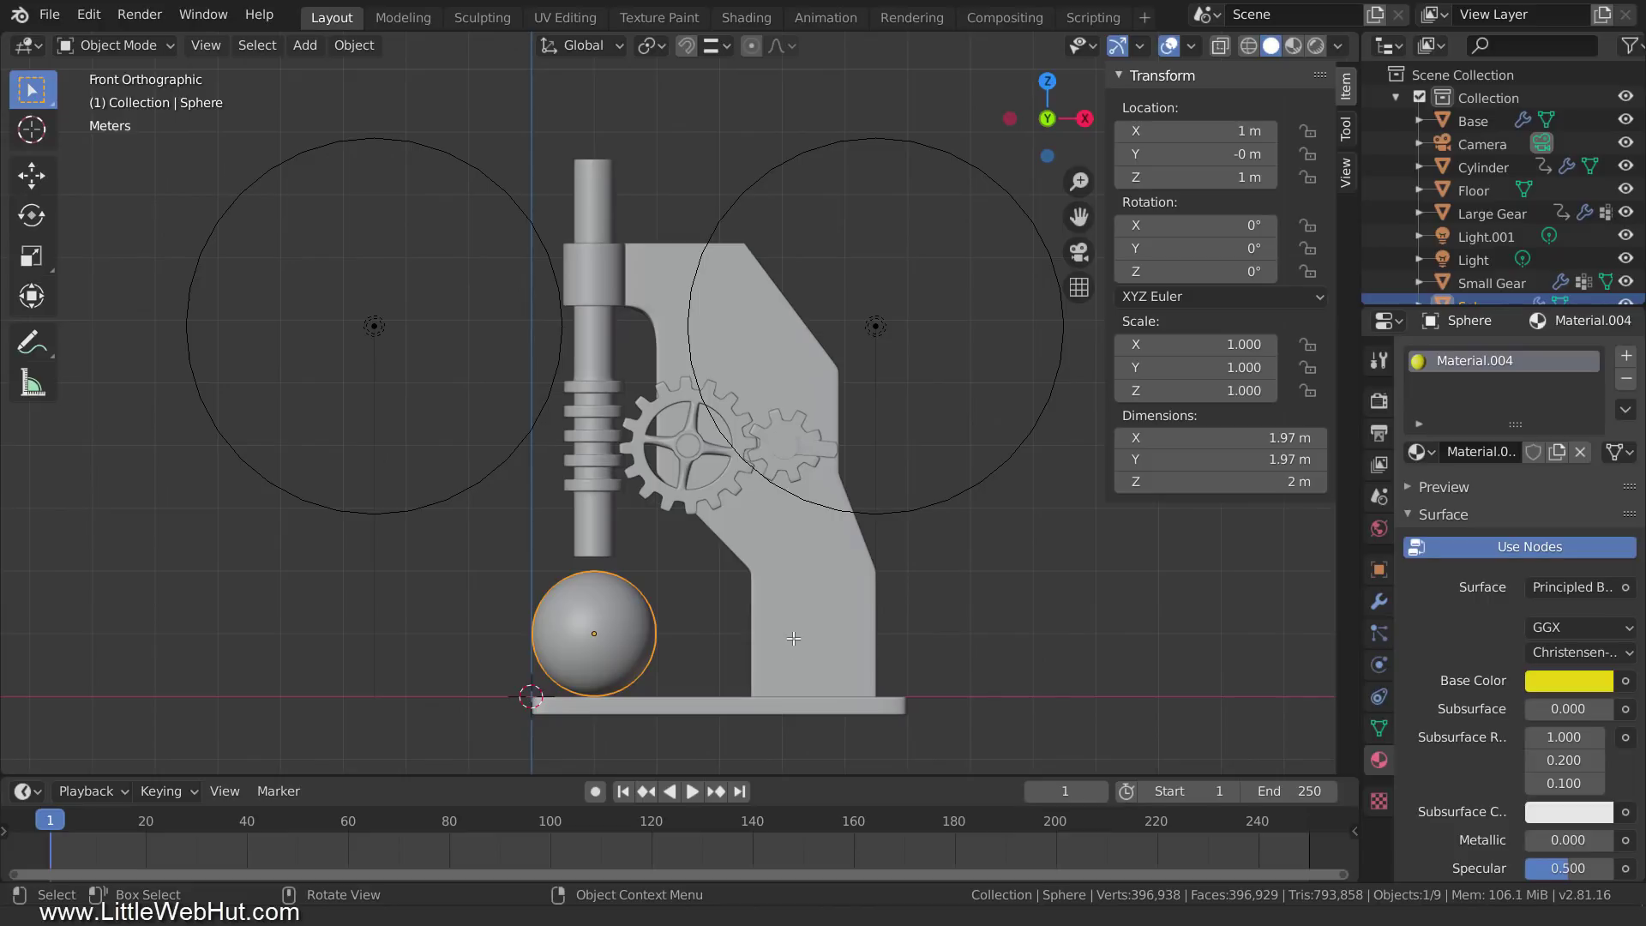
- Put the sphere into Edit Mode with vertex selection and wireframe shading
{"action": "key", "text": "Tab"}
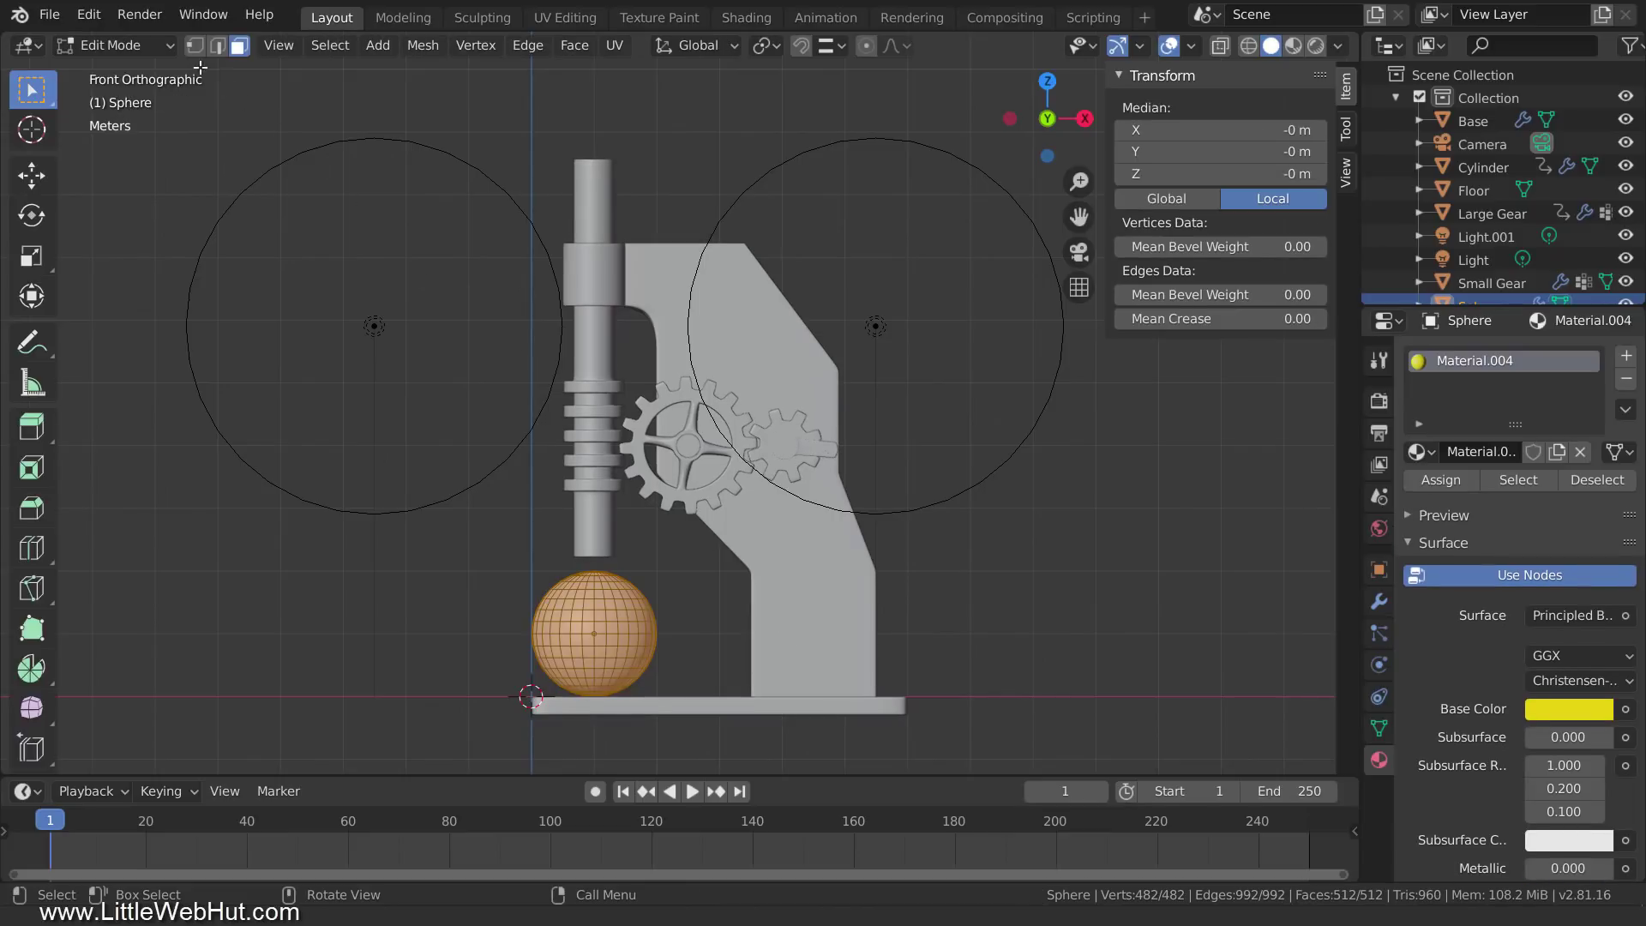
{"action": "left_click", "coordinate": [195, 45]}
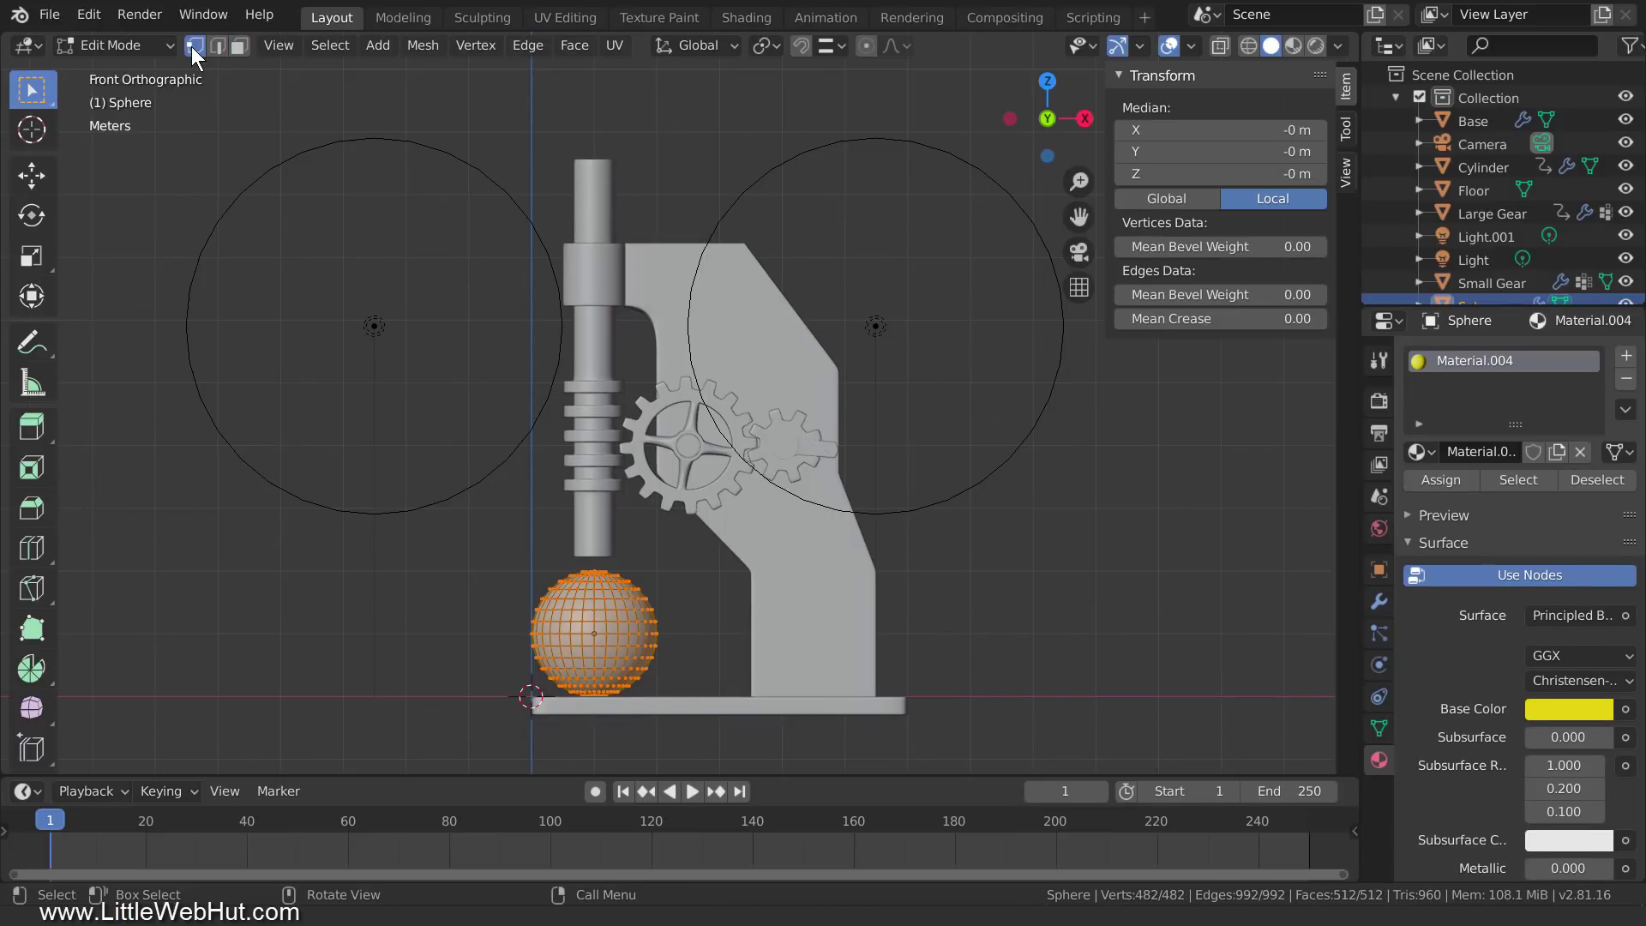
{"action": "key", "text": "z"}
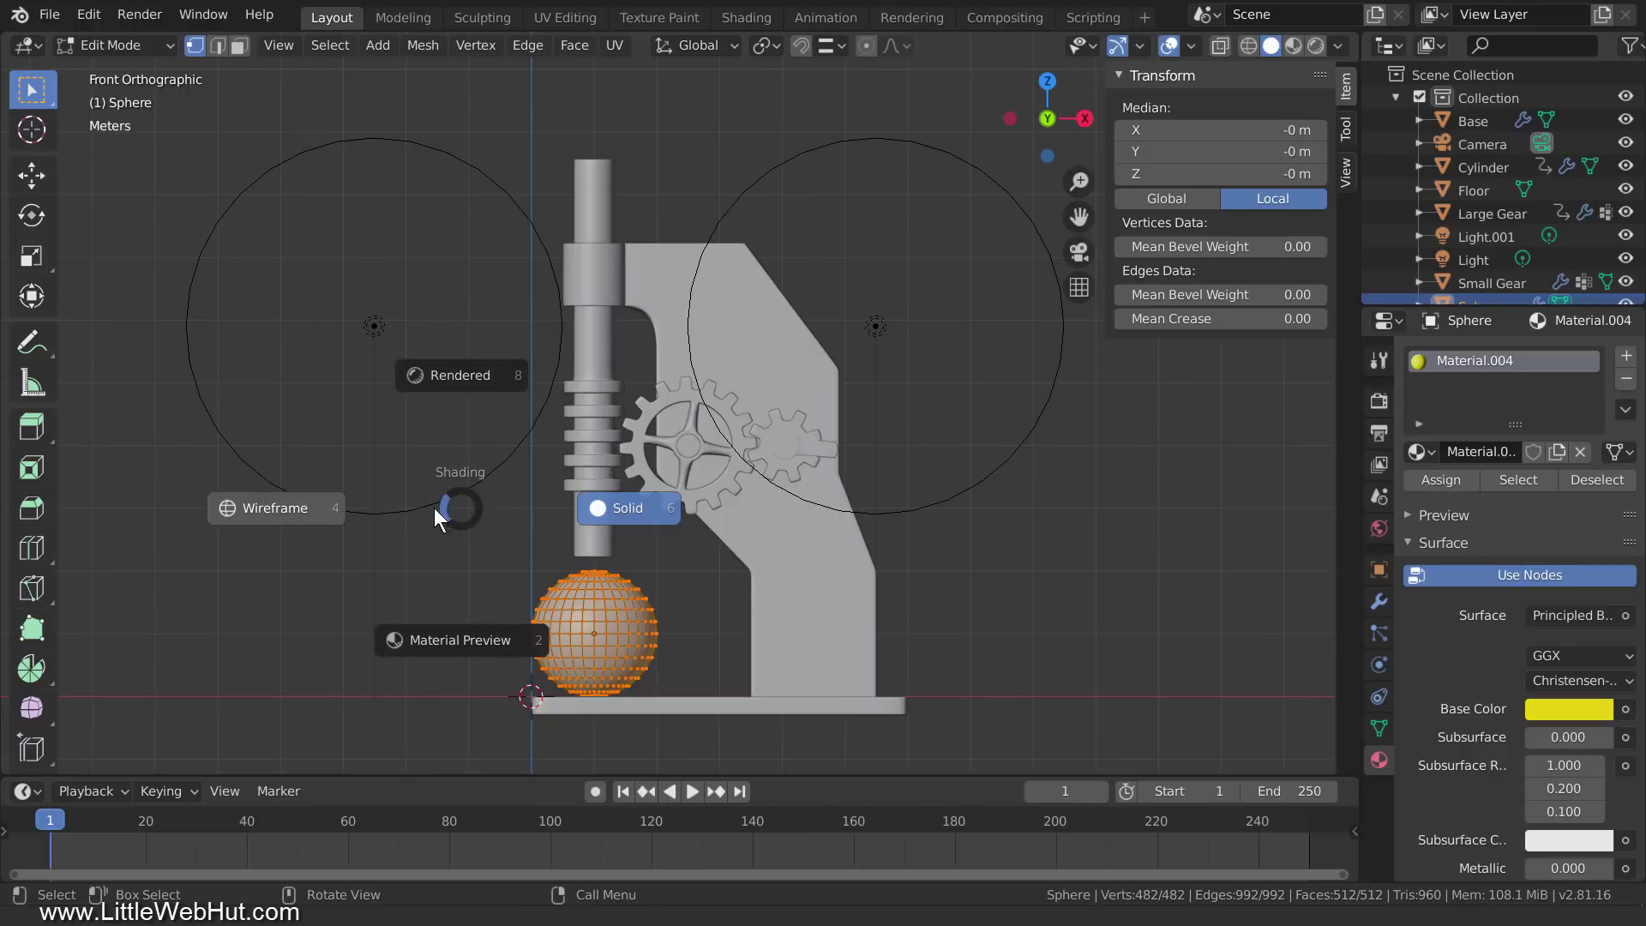
{"action": "left_click", "coordinate": [309, 507]}
- Select the sphere's bottom pole vertex and snap the 3D cursor to it
{"action": "middle_click_drag", "start_coordinate": [608, 582], "coordinate": [651, 471]}
{"action": "scroll", "coordinate": [638, 501], "scroll_direction": "up", "scroll_amount": 5}
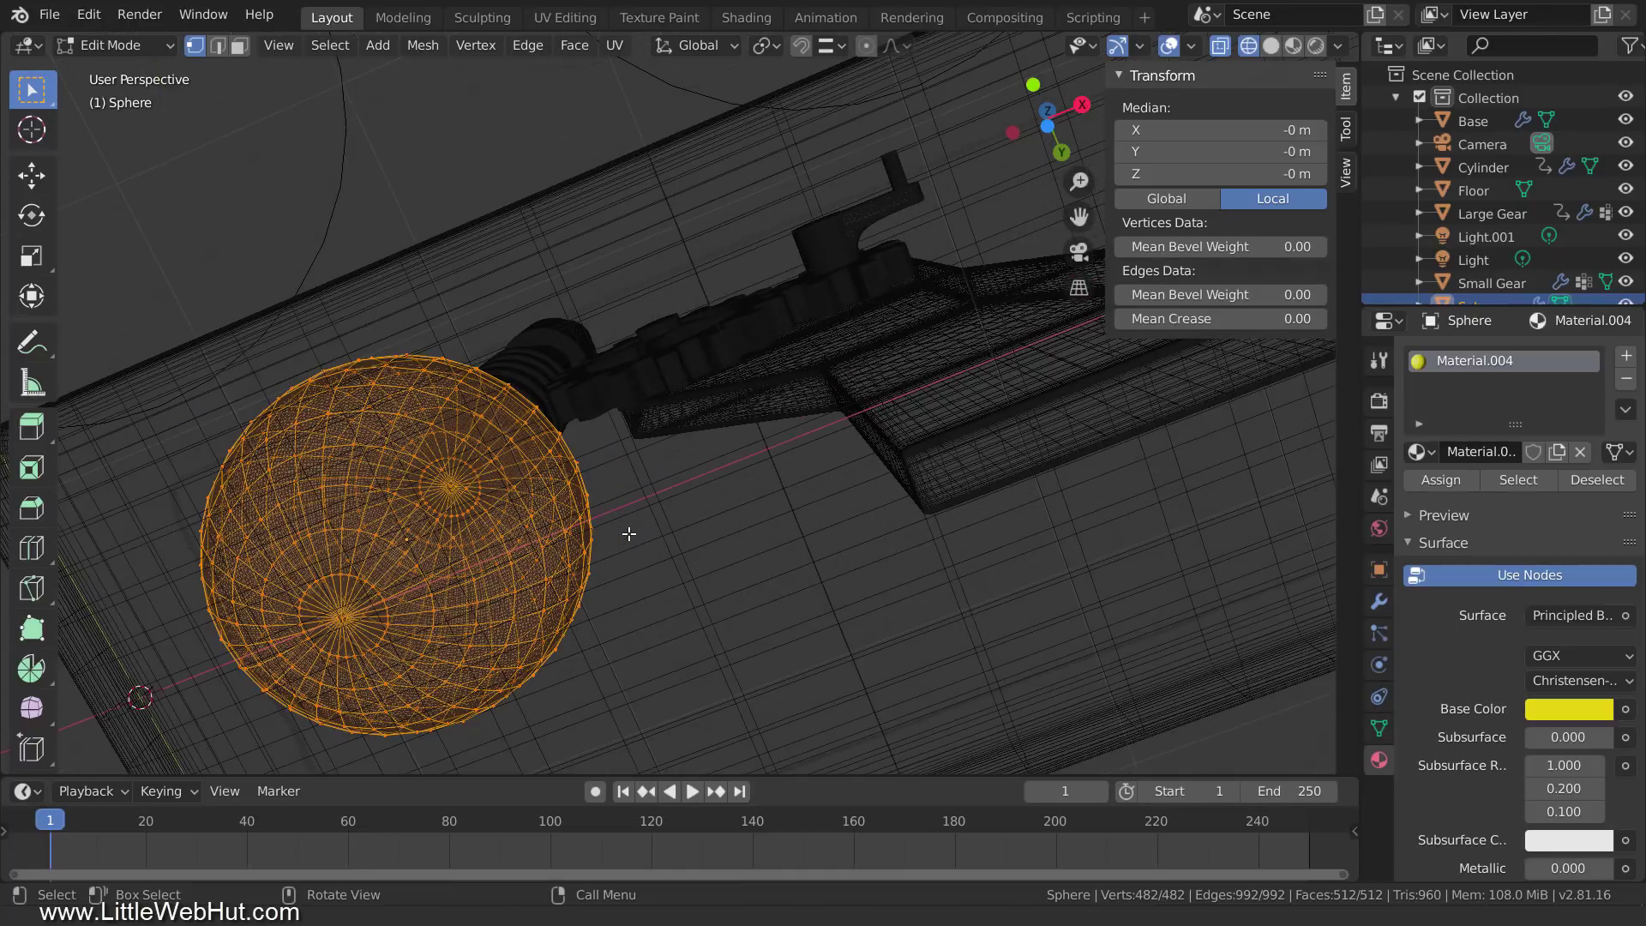
{"action": "left_click", "coordinate": [340, 617]}
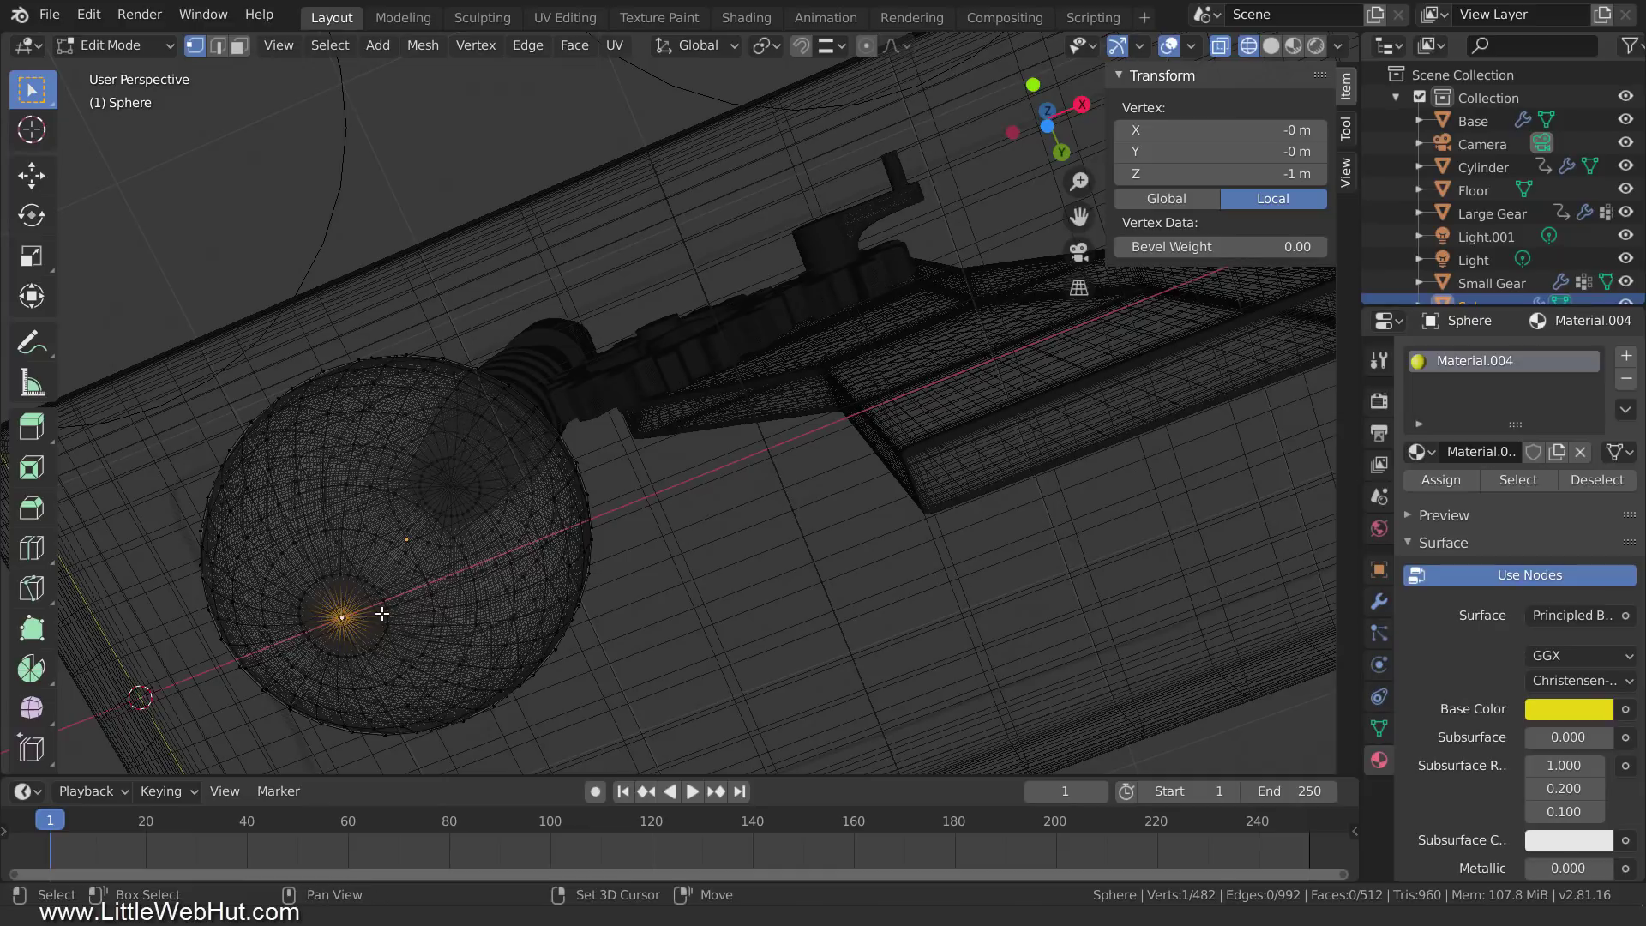
{"action": "key", "text": "shift+s"}
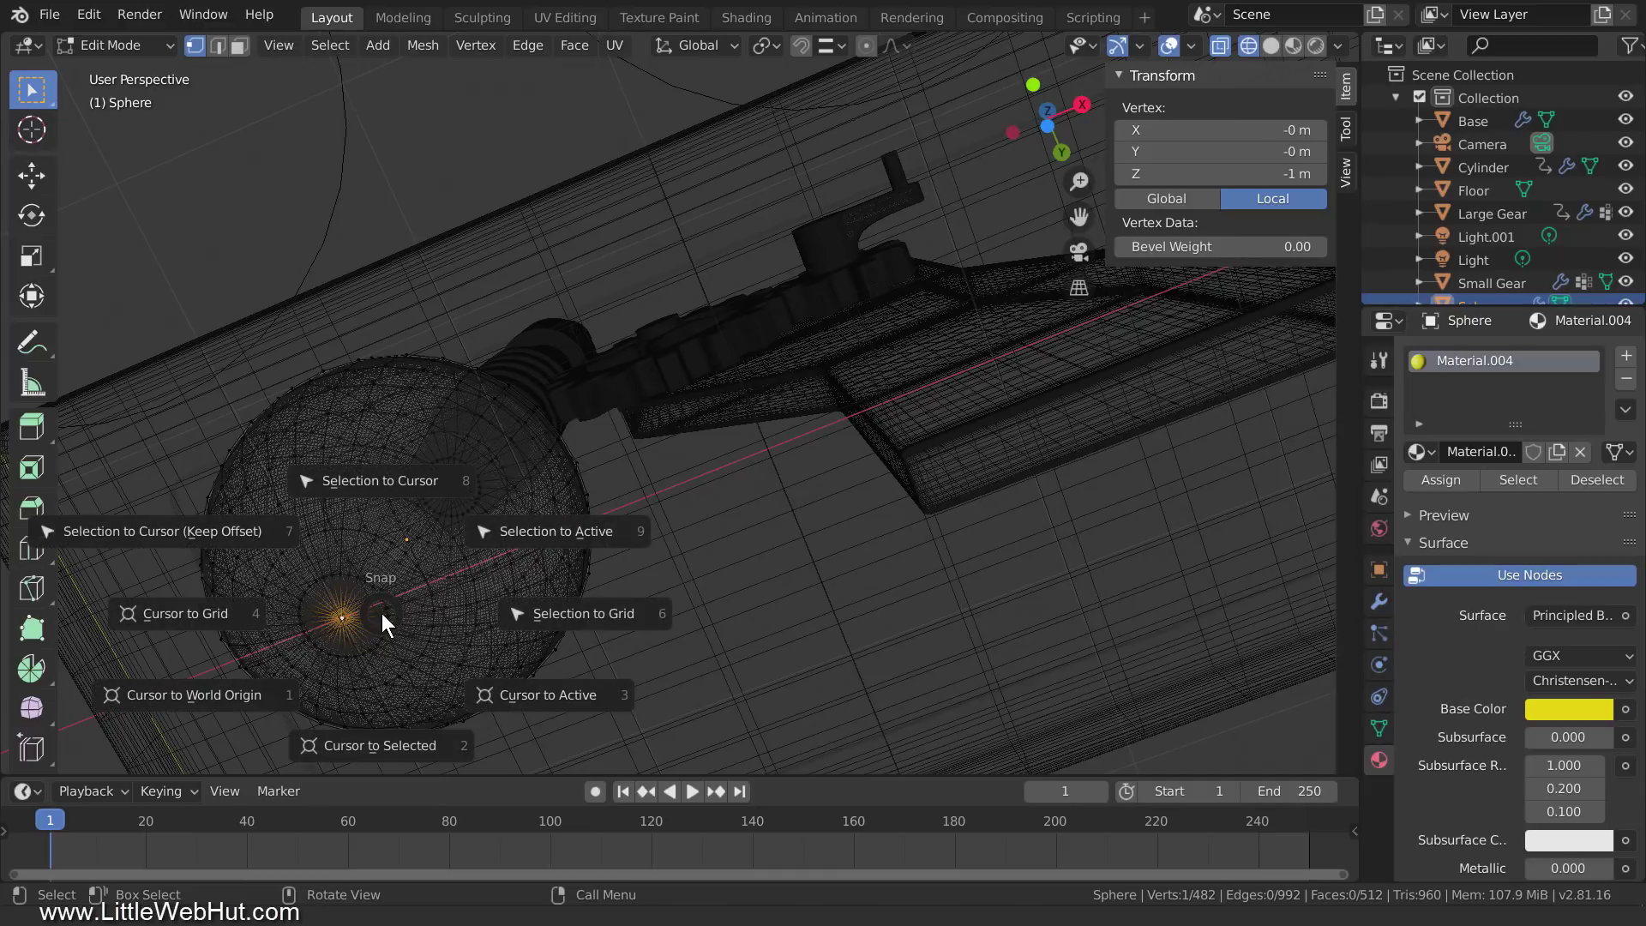
{"action": "left_click", "coordinate": [414, 755]}
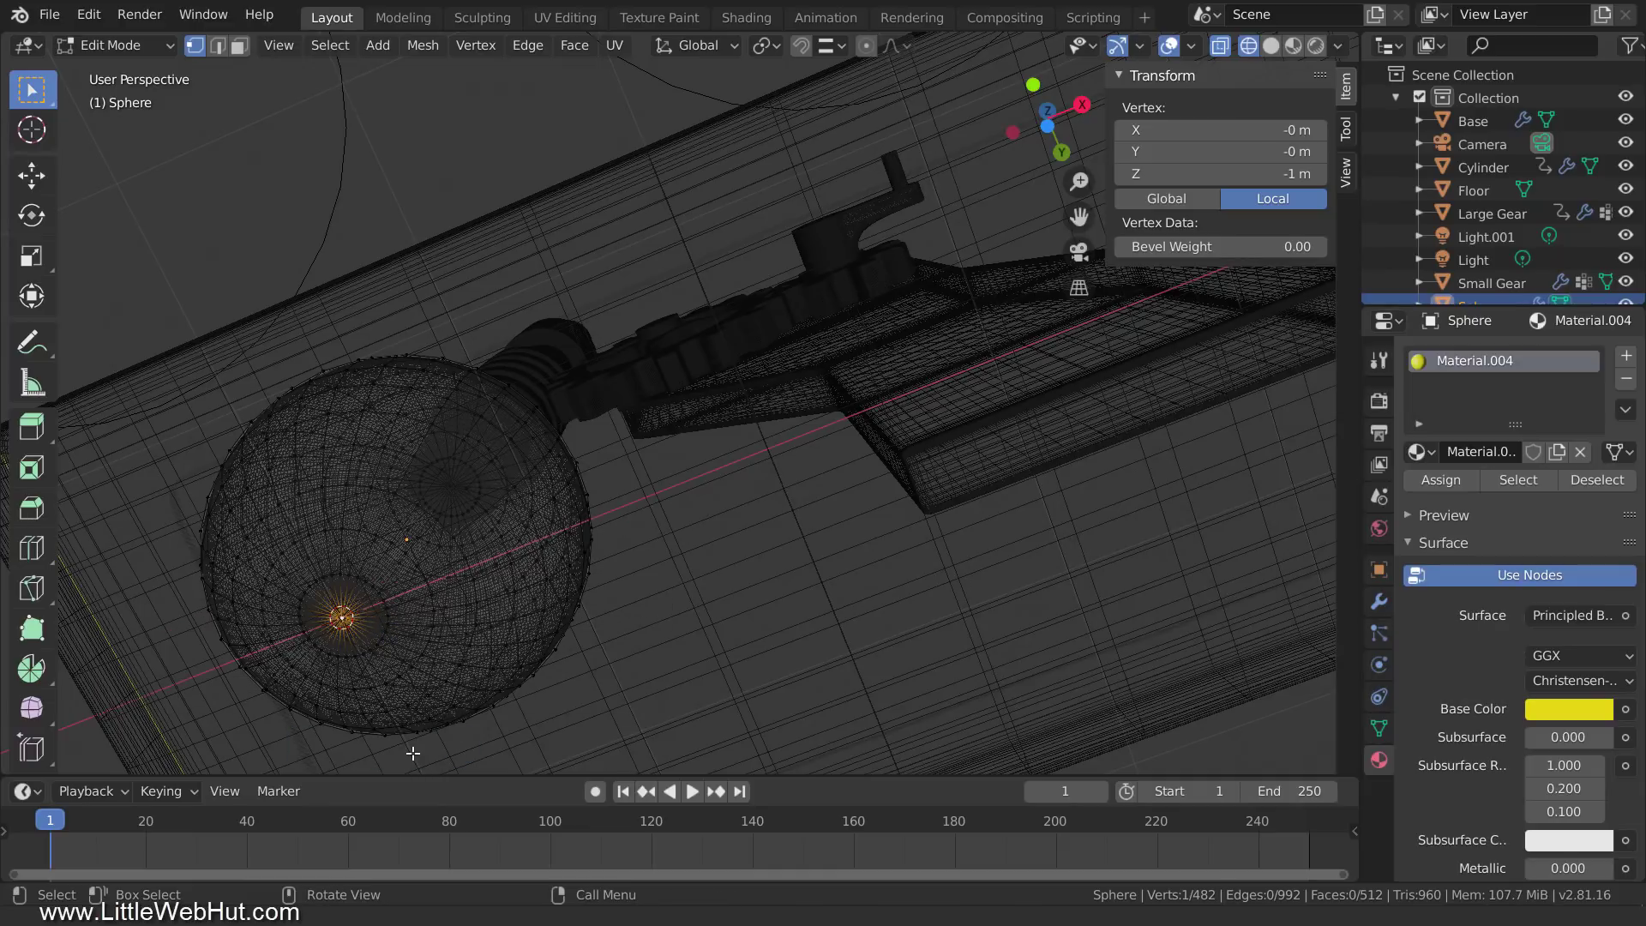
- Set the sphere's origin to the 3D cursor in Object Mode and switch the viewport back to Solid shading
{"action": "scroll", "coordinate": [476, 604], "scroll_direction": "down", "scroll_amount": 6}
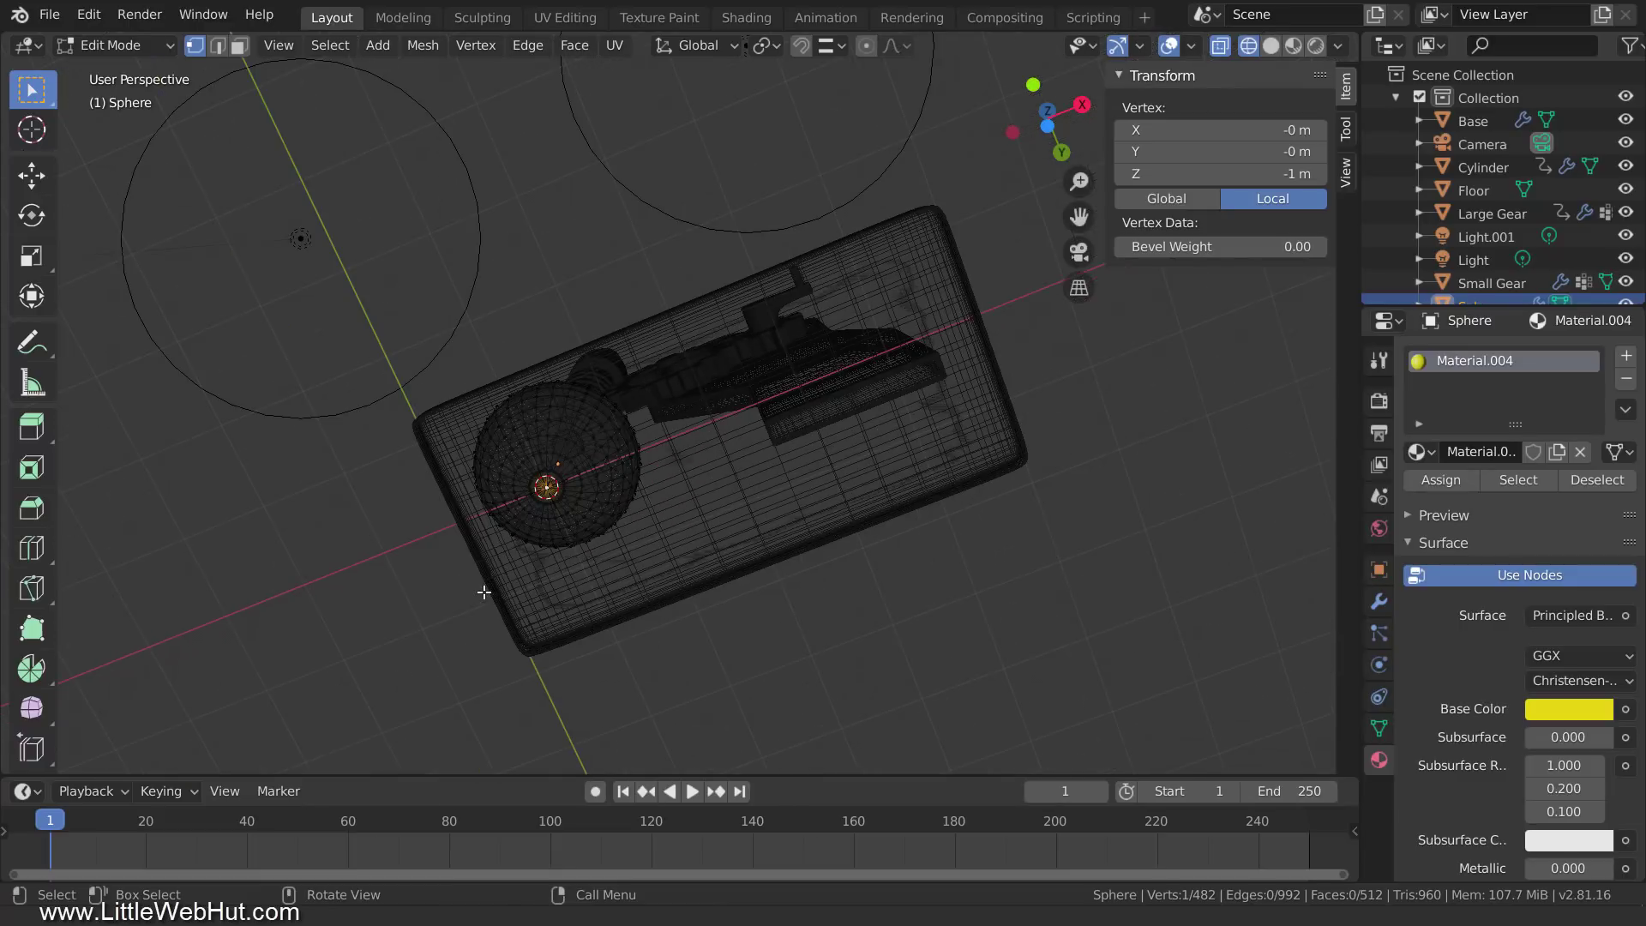
{"action": "key", "text": "KP_1"}
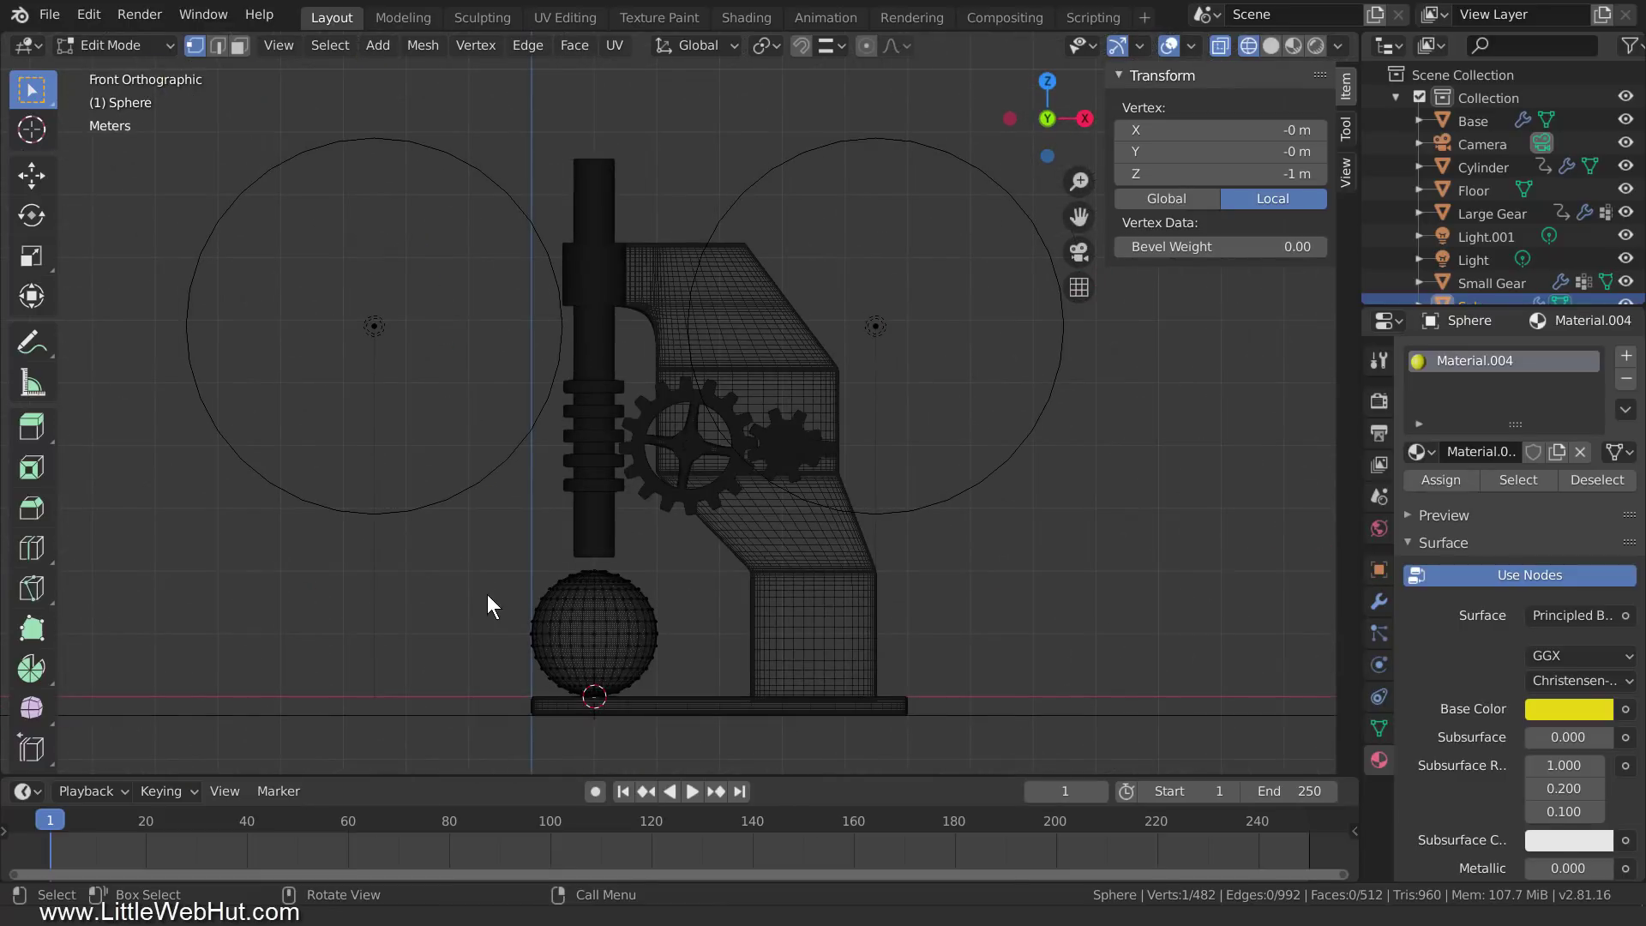
{"action": "key", "text": "Tab"}
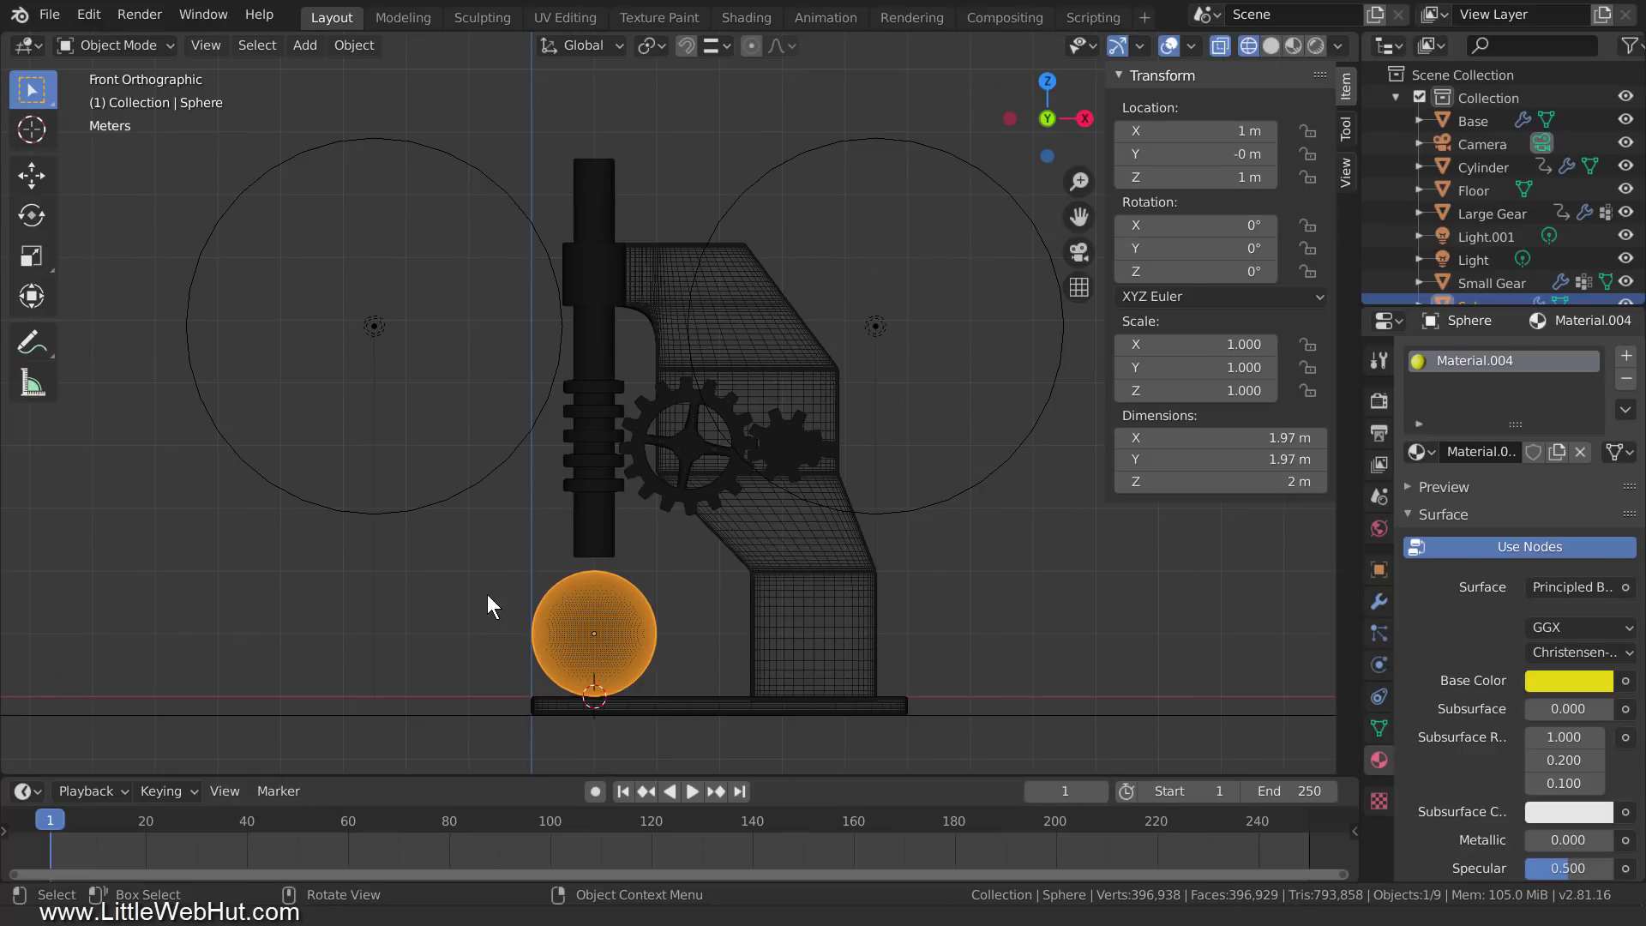
{"action": "left_click", "coordinate": [365, 48]}
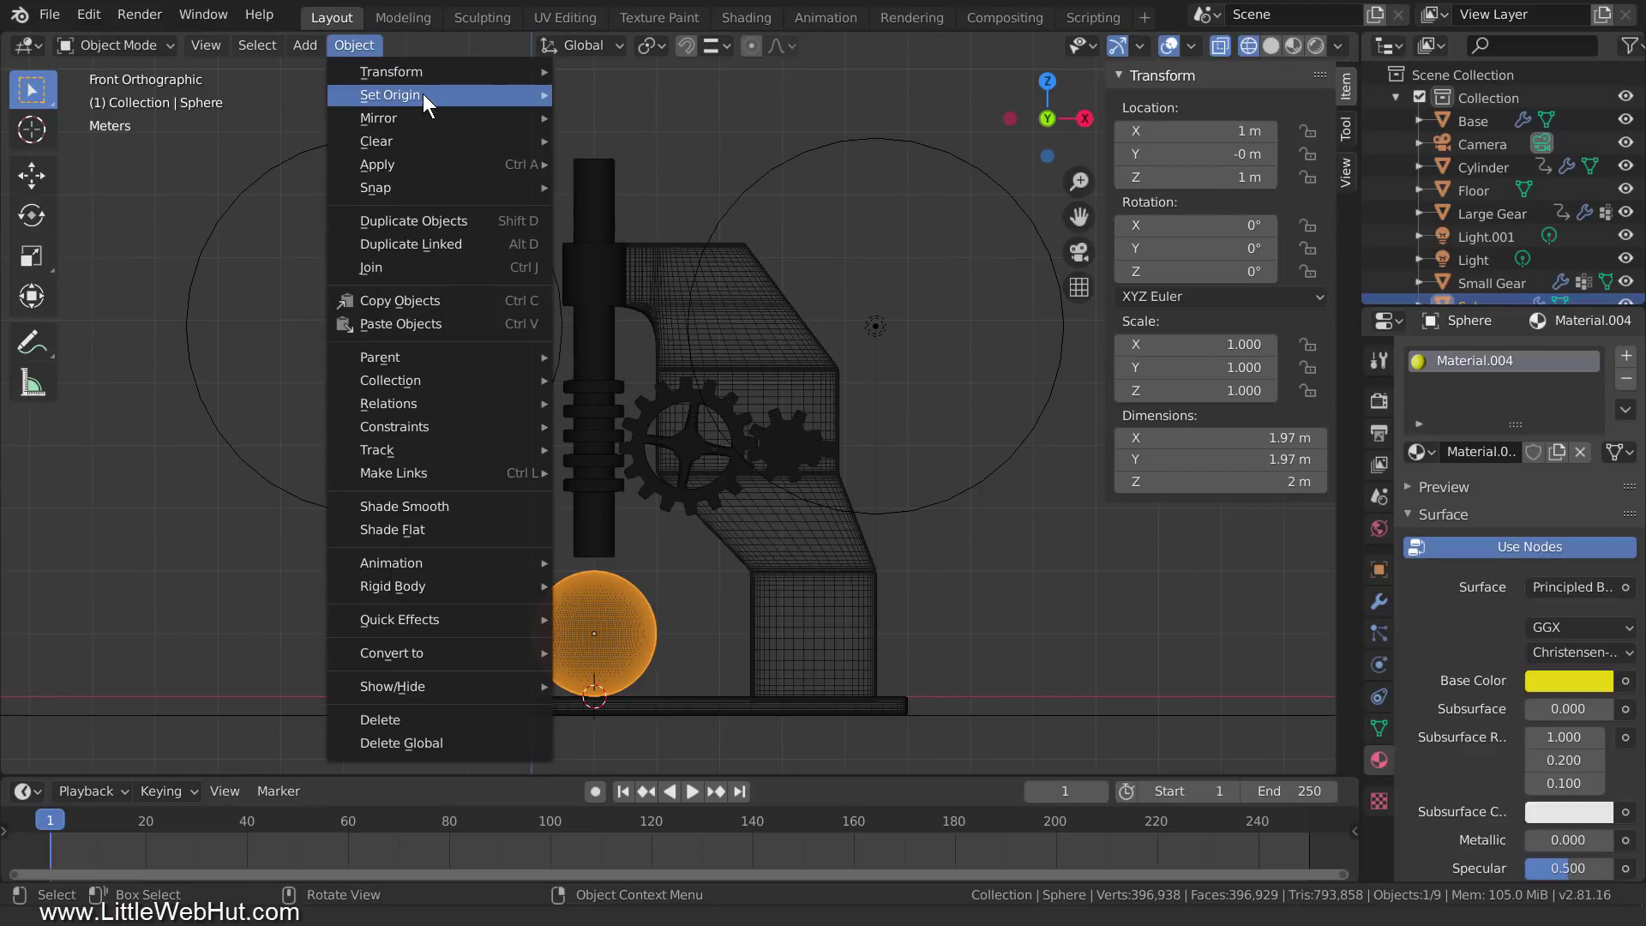
{"action": "mouse_move", "coordinate": [424, 92]}
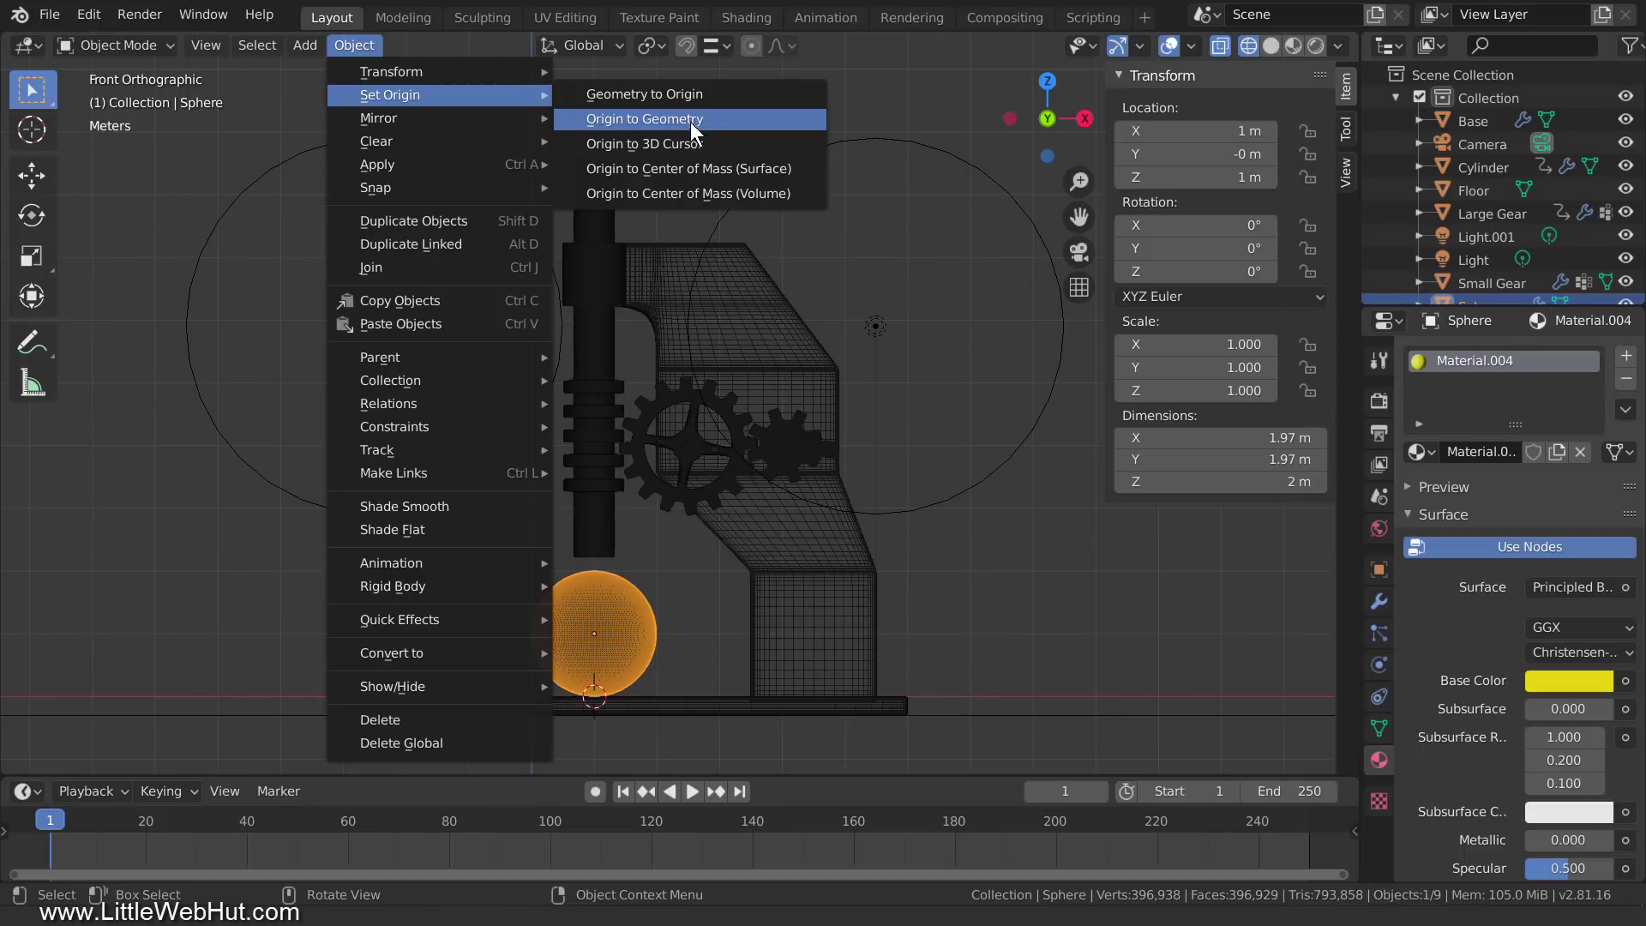
{"action": "left_click", "coordinate": [716, 147]}
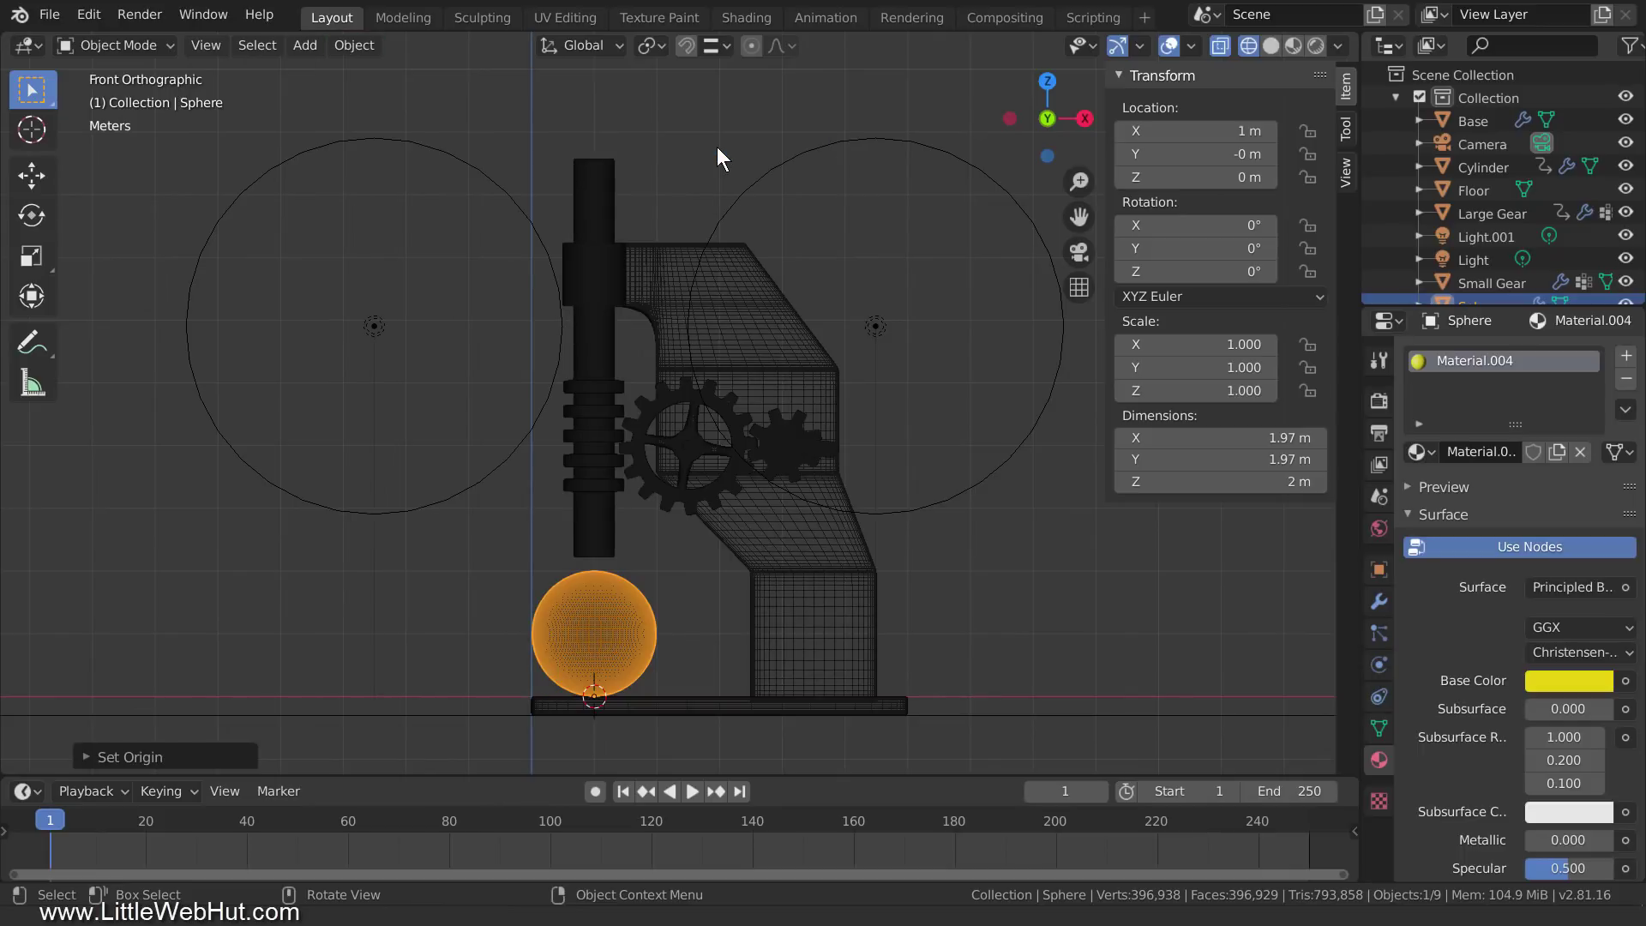
{"action": "key", "text": "z"}
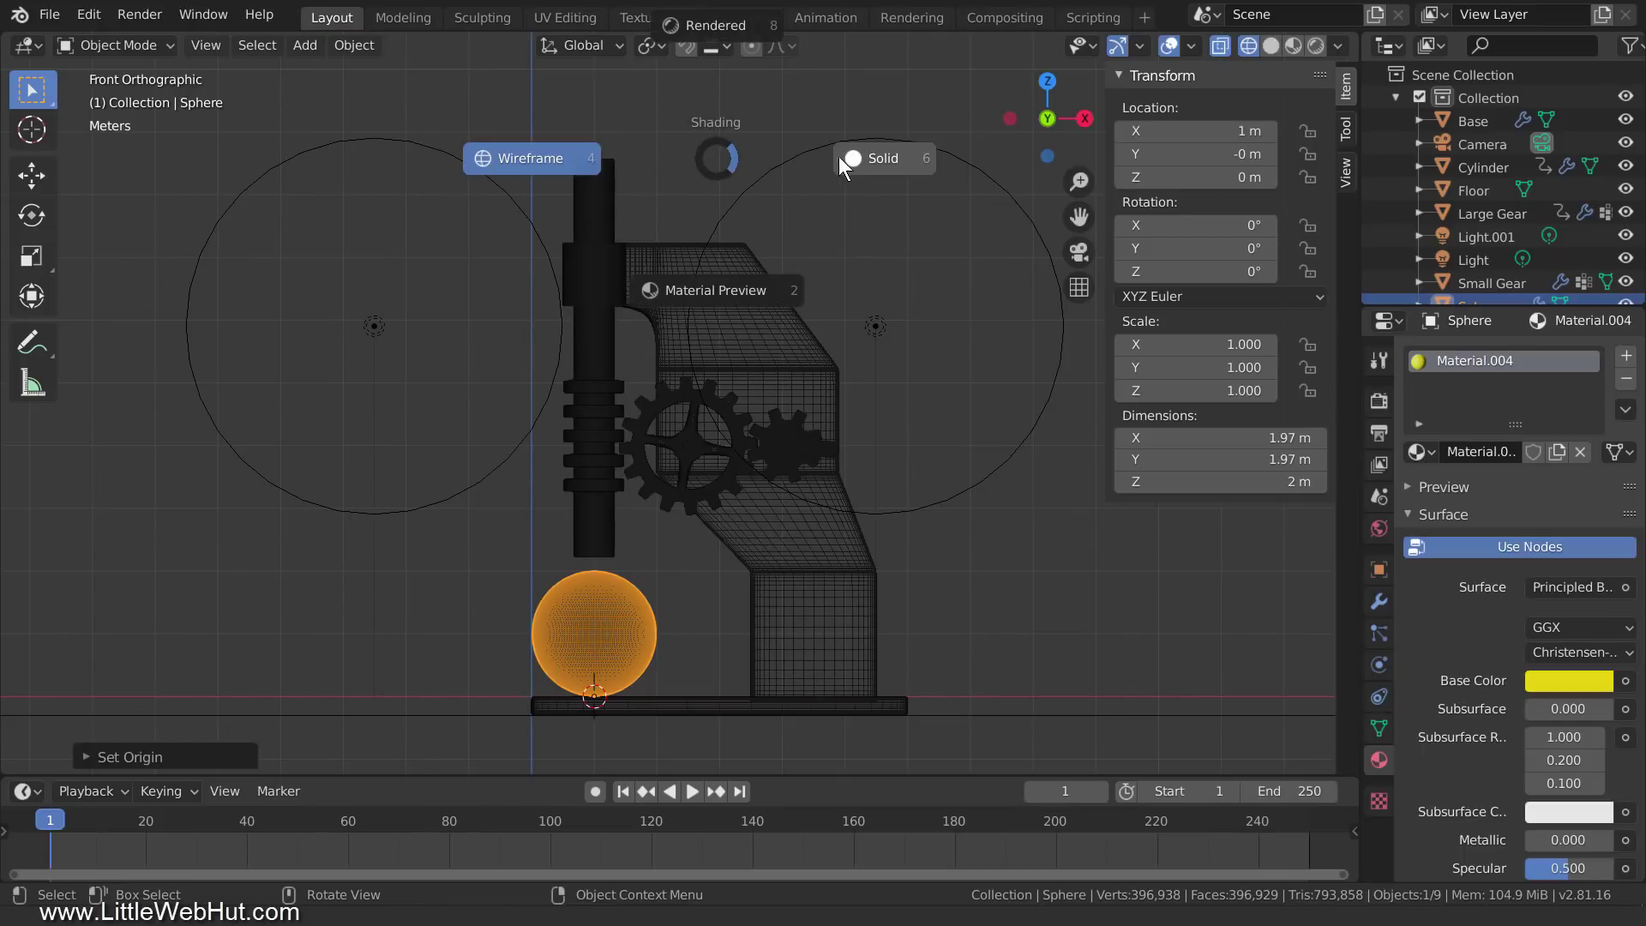
{"action": "left_click", "coordinate": [878, 160]}
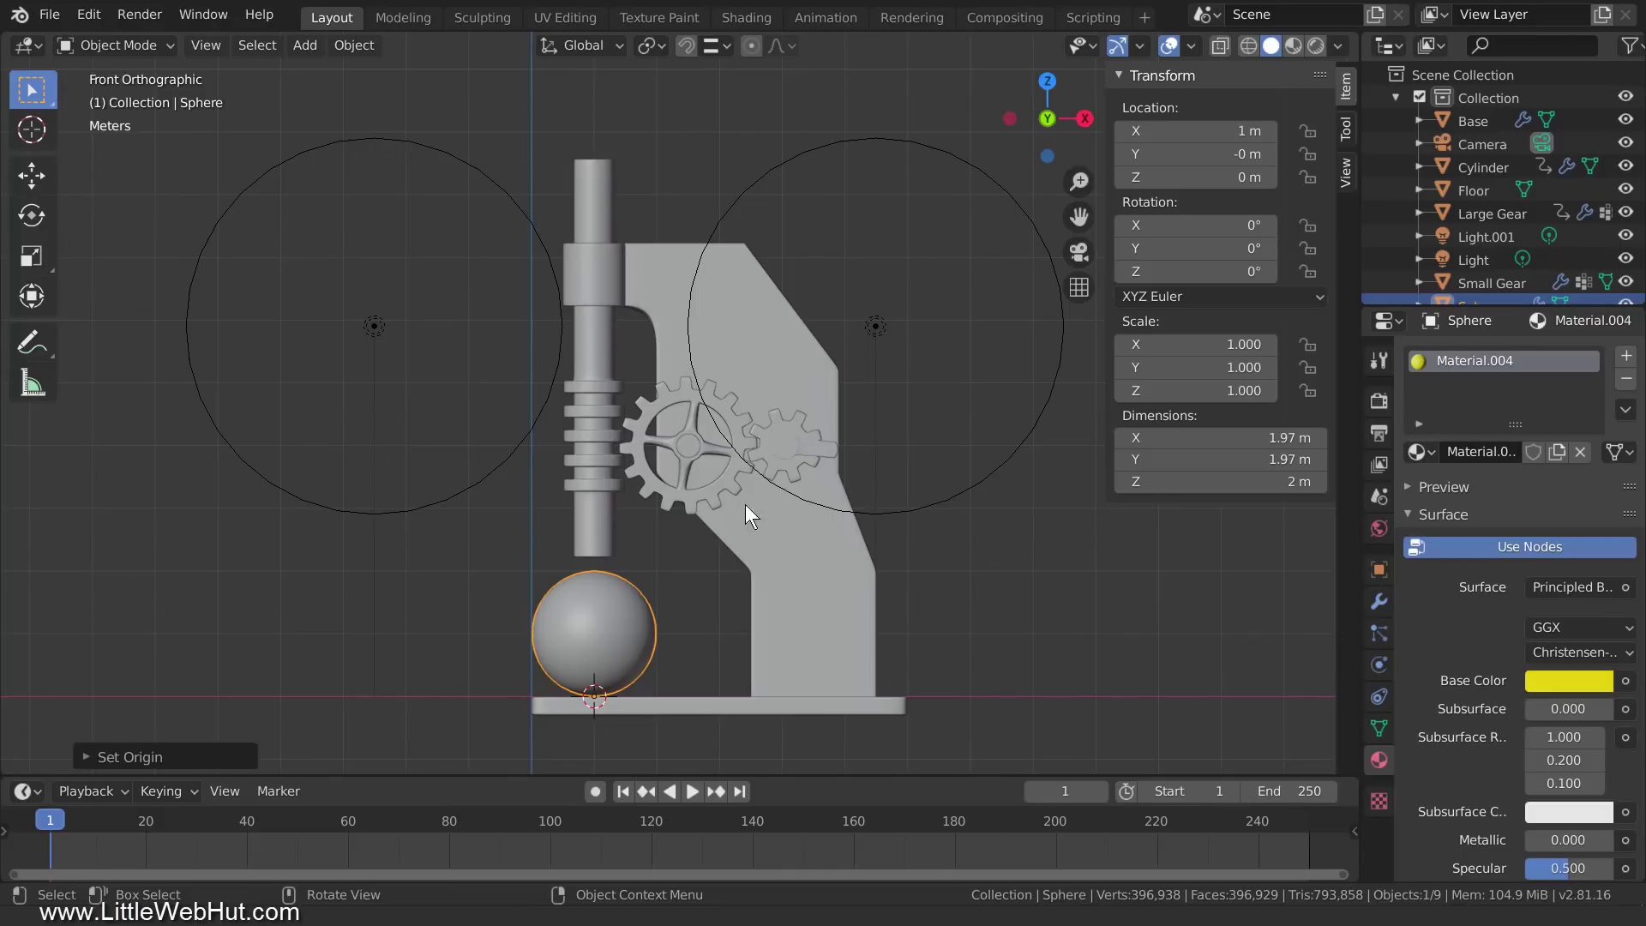
- Try squashing the sphere along Z about its new origin at the base
{"action": "key", "text": "s"}
{"action": "key", "text": "z"}
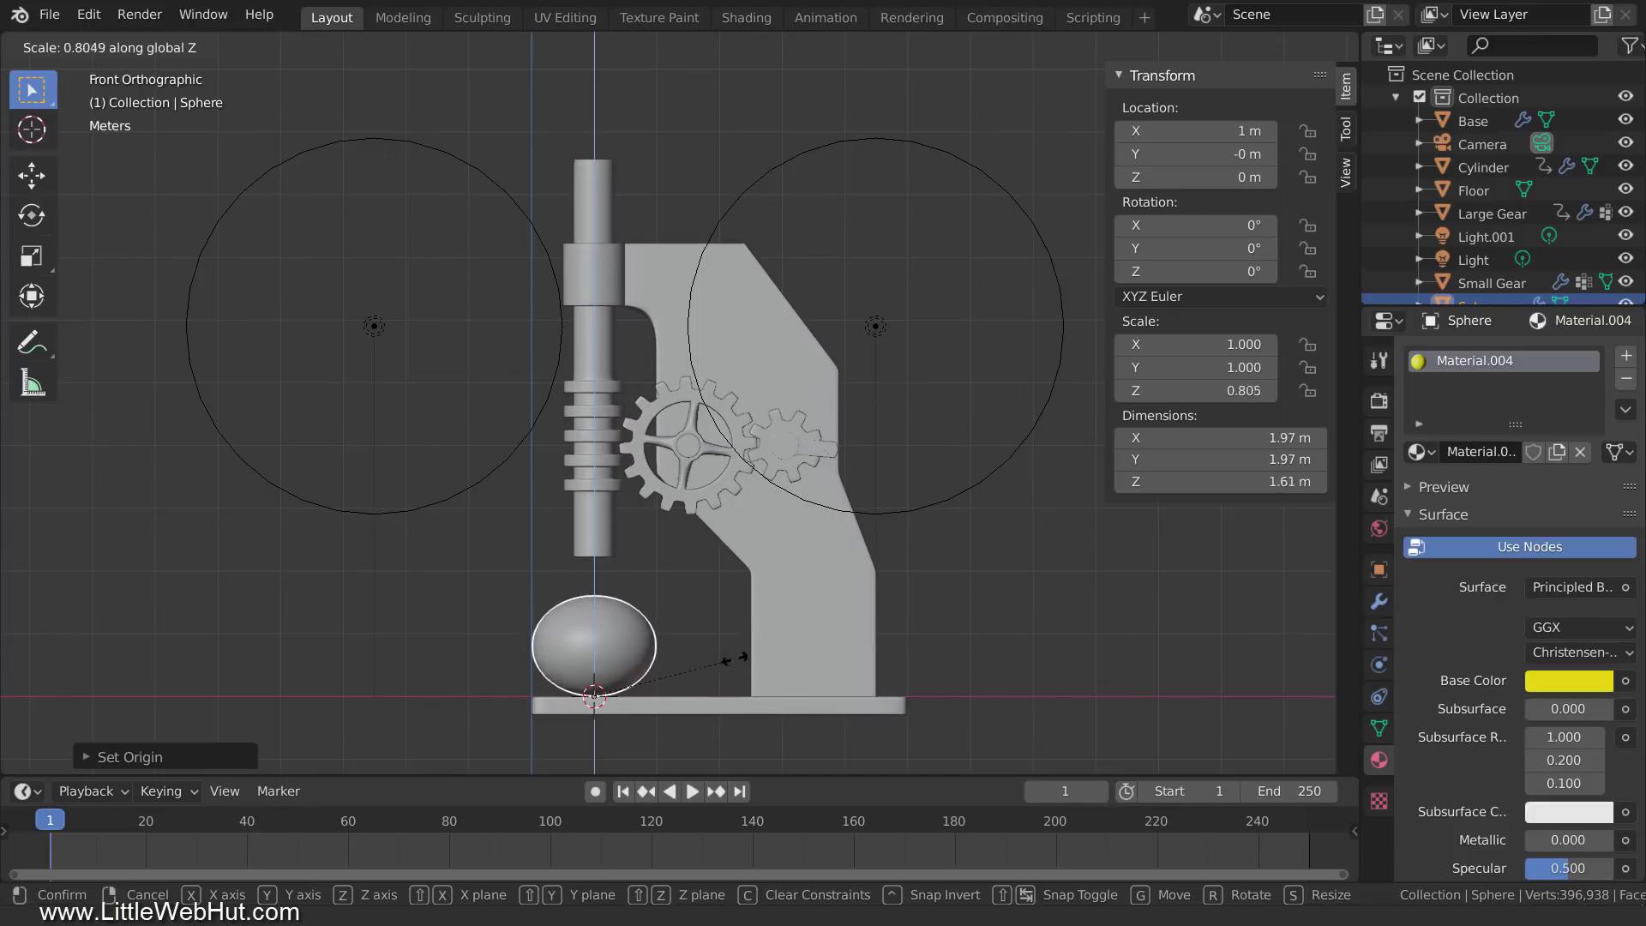
{"action": "left_click", "coordinate": [766, 638]}
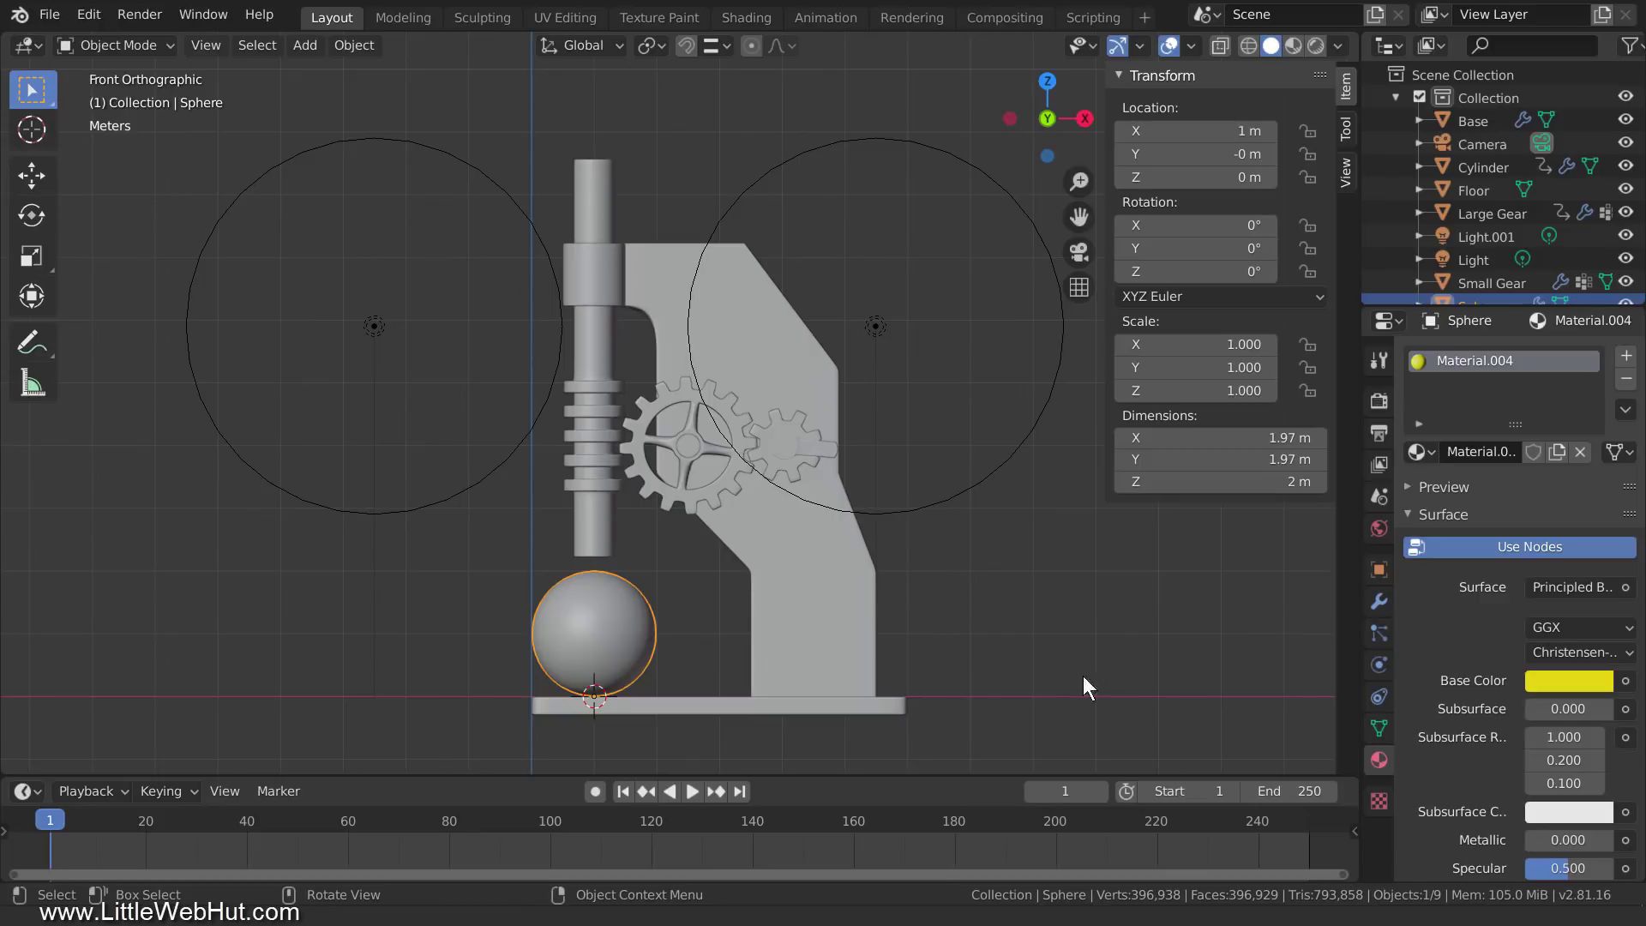
- Add a Maintain Volume constraint to the sphere with Z as the free axis
{"action": "left_click", "coordinate": [1379, 696]}
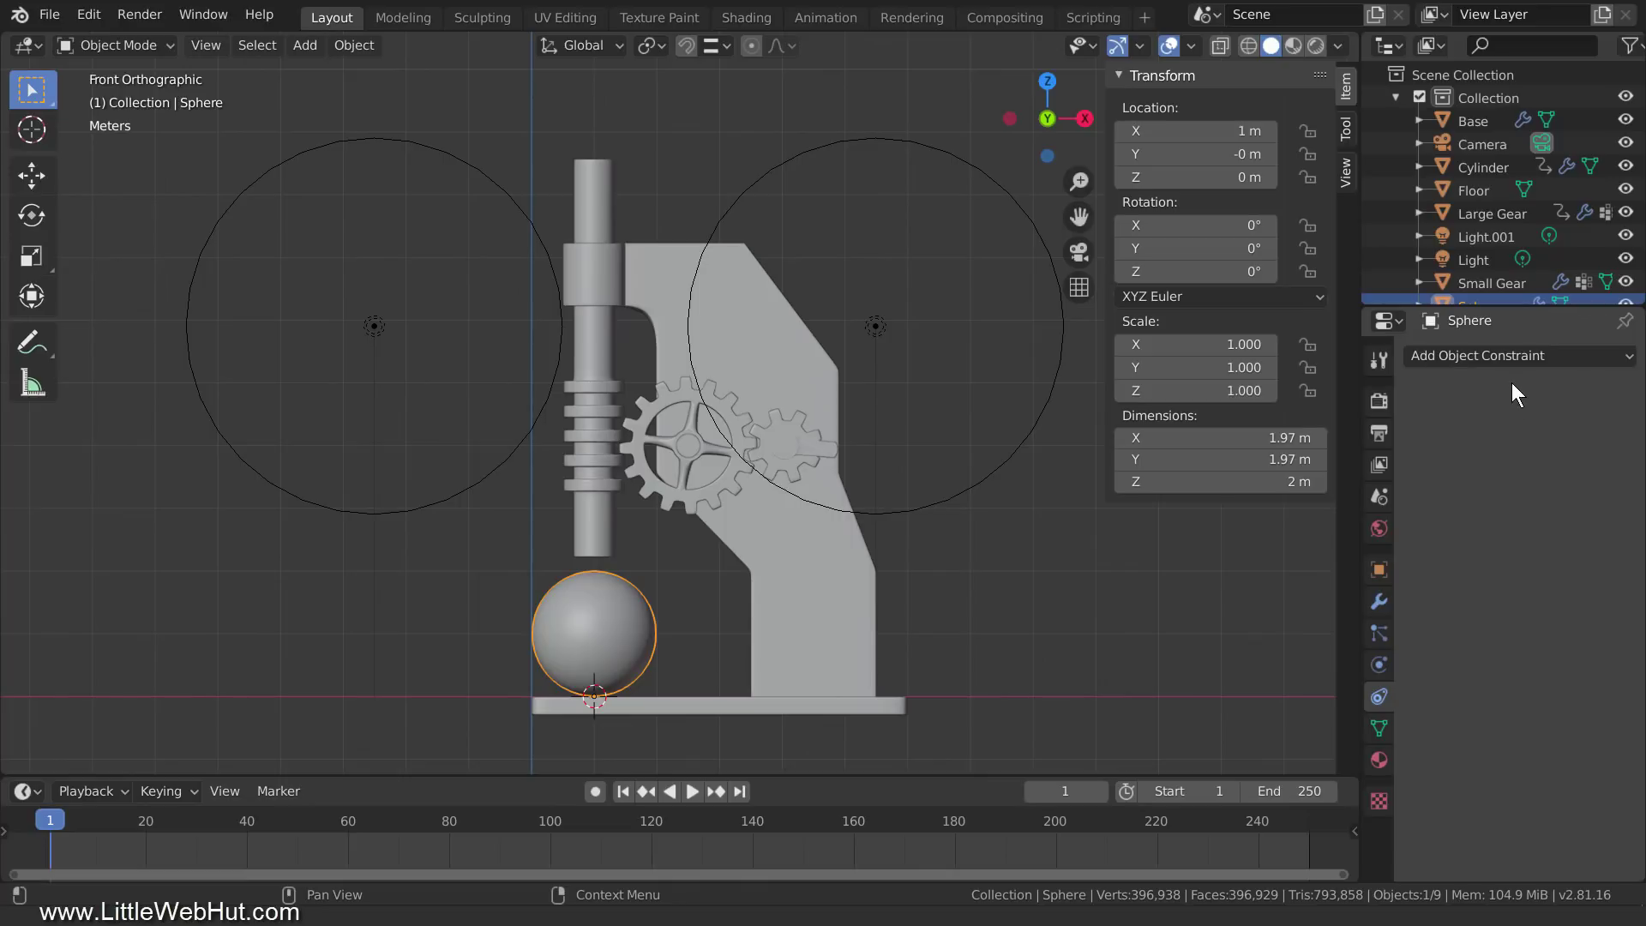
{"action": "left_click", "coordinate": [1519, 359]}
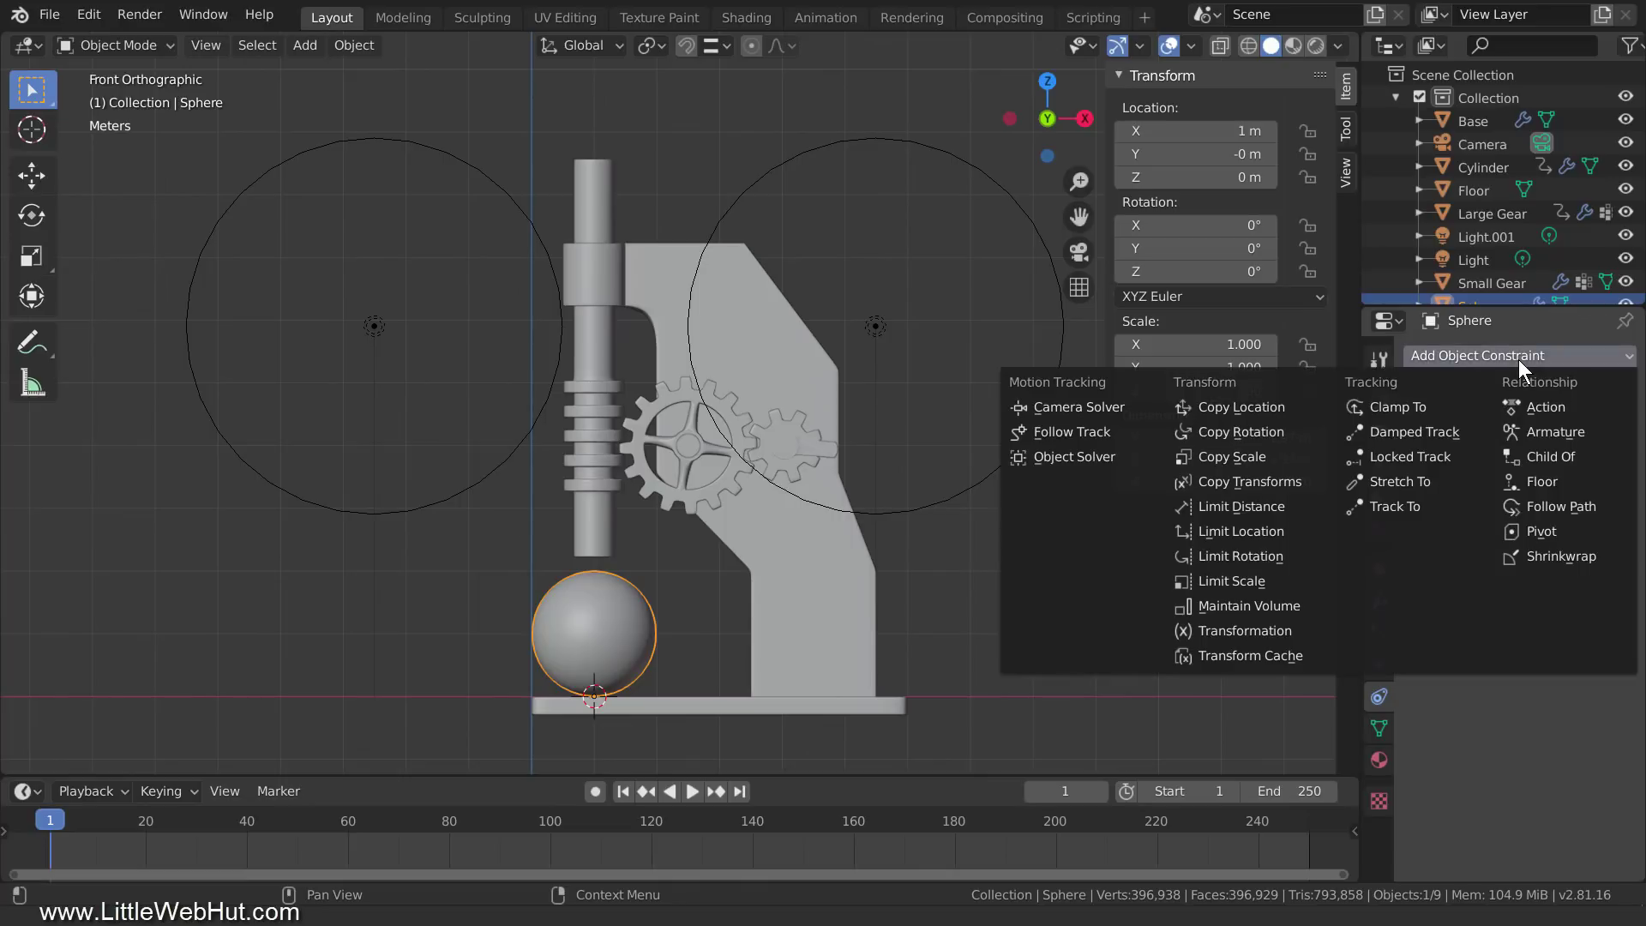
{"action": "left_click", "coordinate": [1316, 605]}
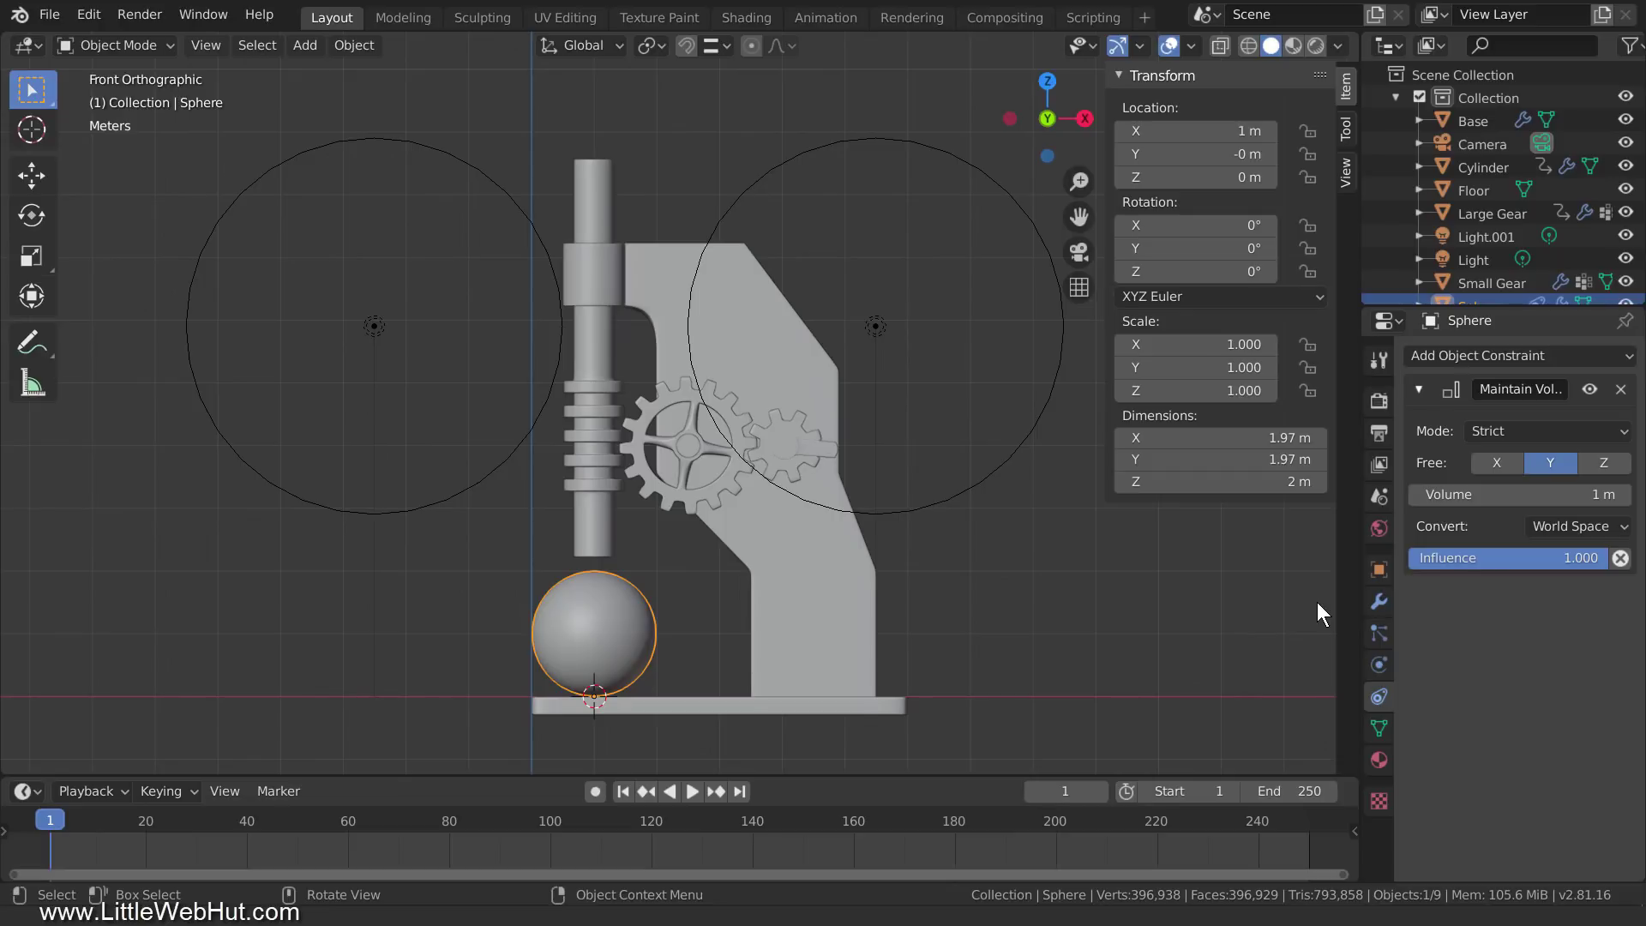
{"action": "left_click", "coordinate": [1603, 463]}
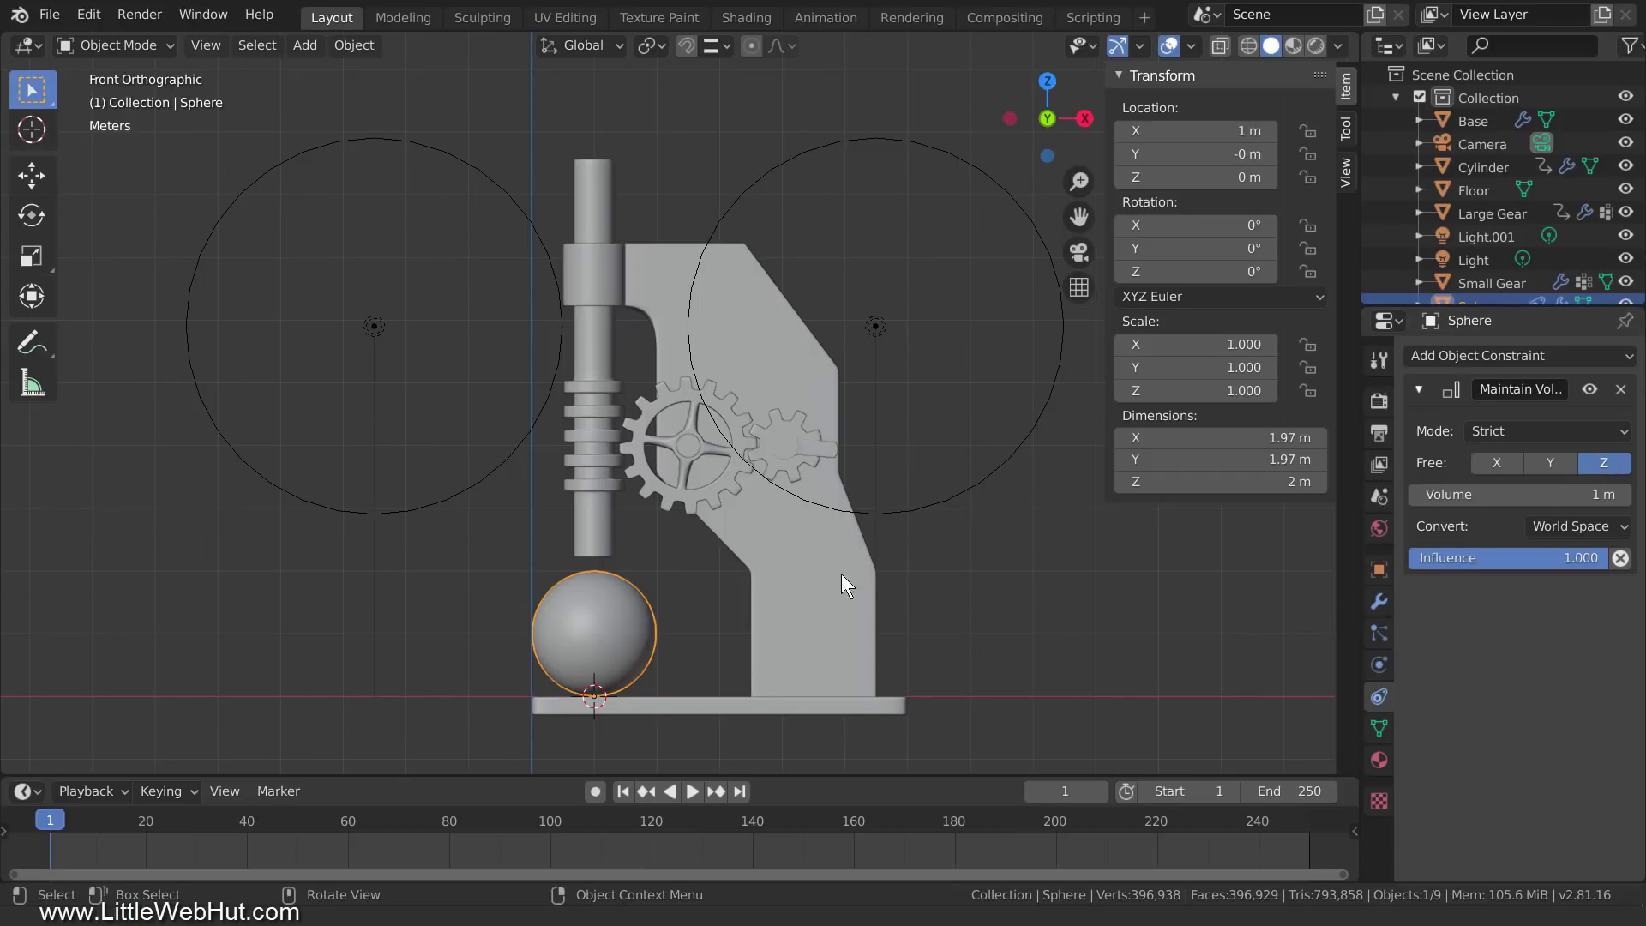
- Test the volume constraint by scaling the sphere along Z, and clear its scale
{"action": "key", "text": "s"}
{"action": "key", "text": "z"}
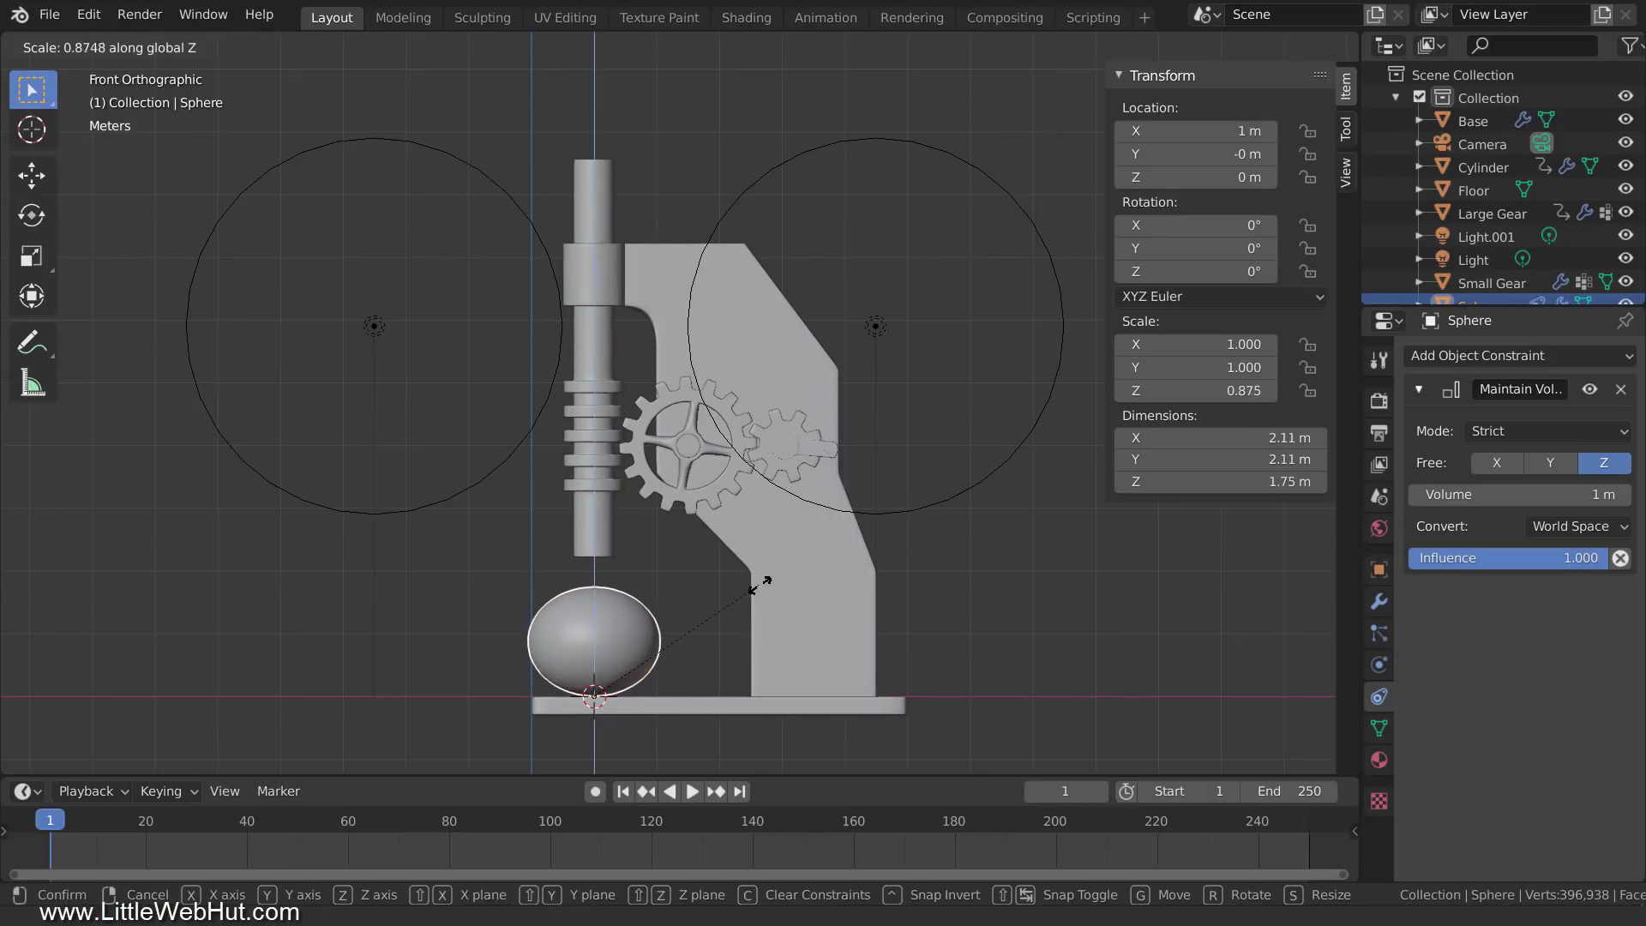
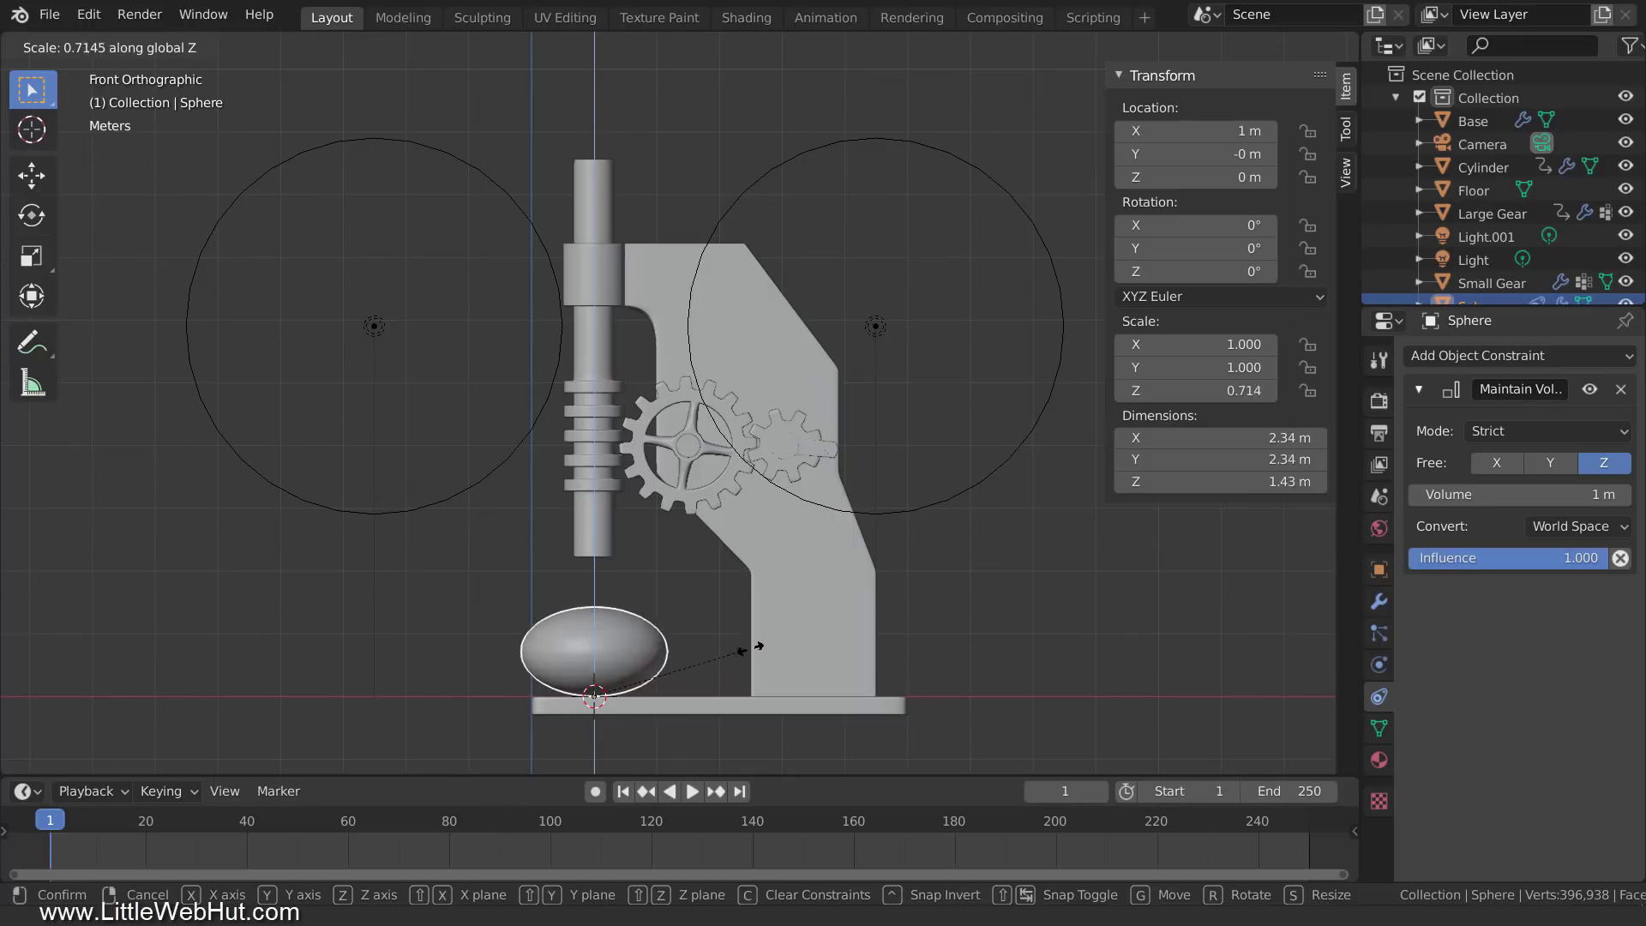
{"action": "left_click", "coordinate": [790, 690]}
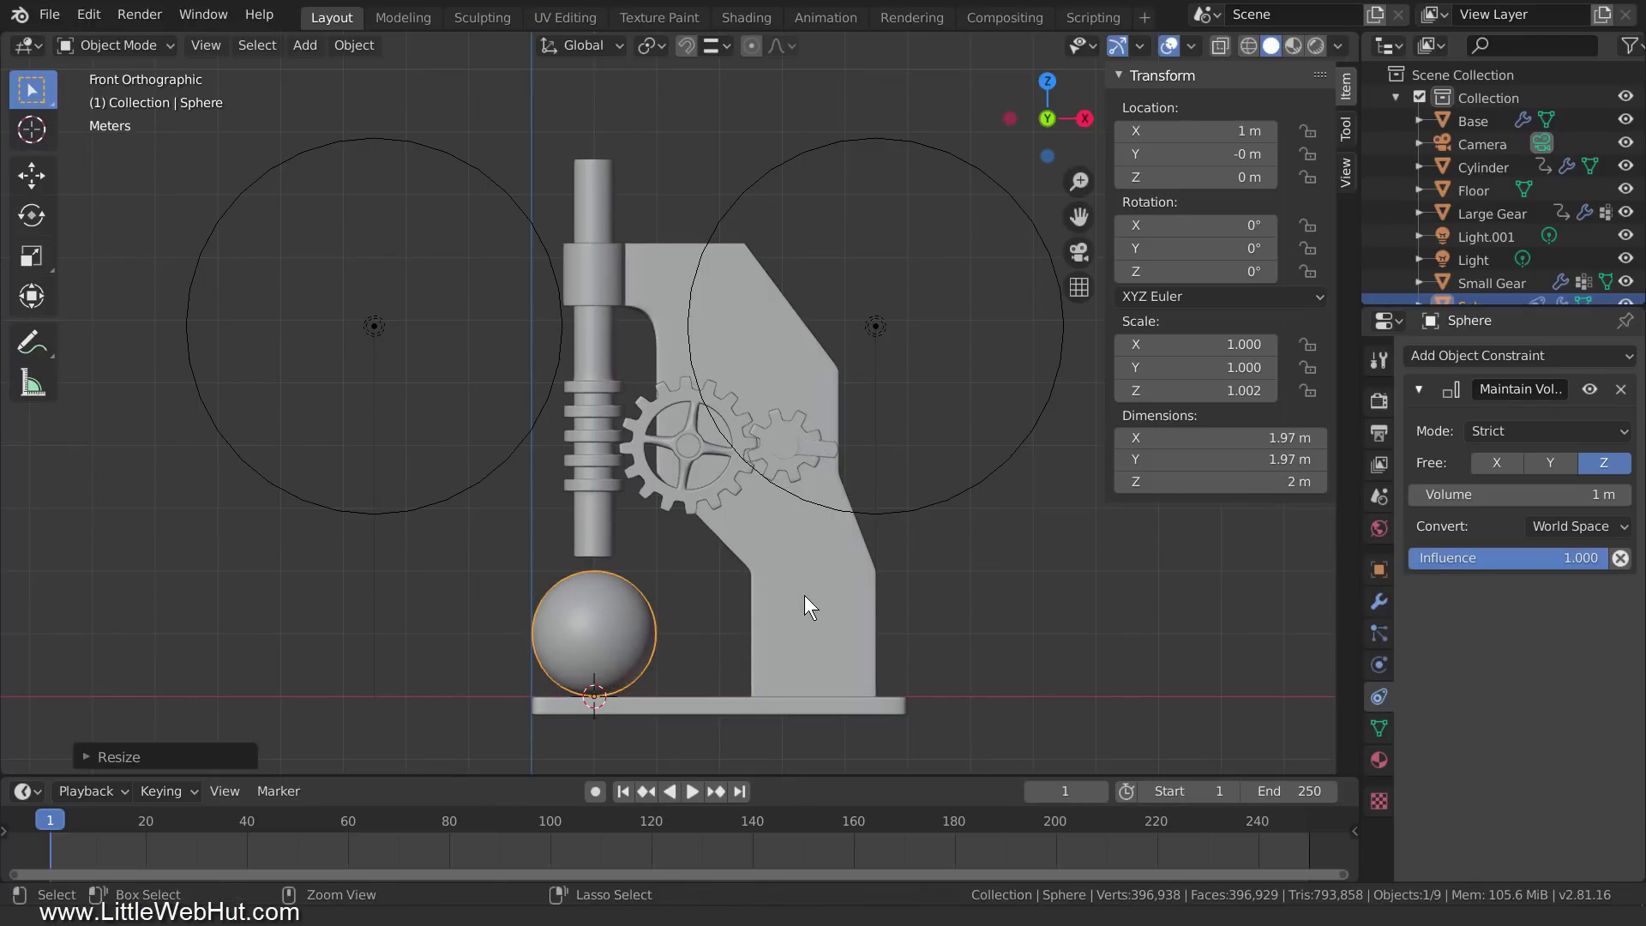
{"action": "key", "text": "alt+s"}
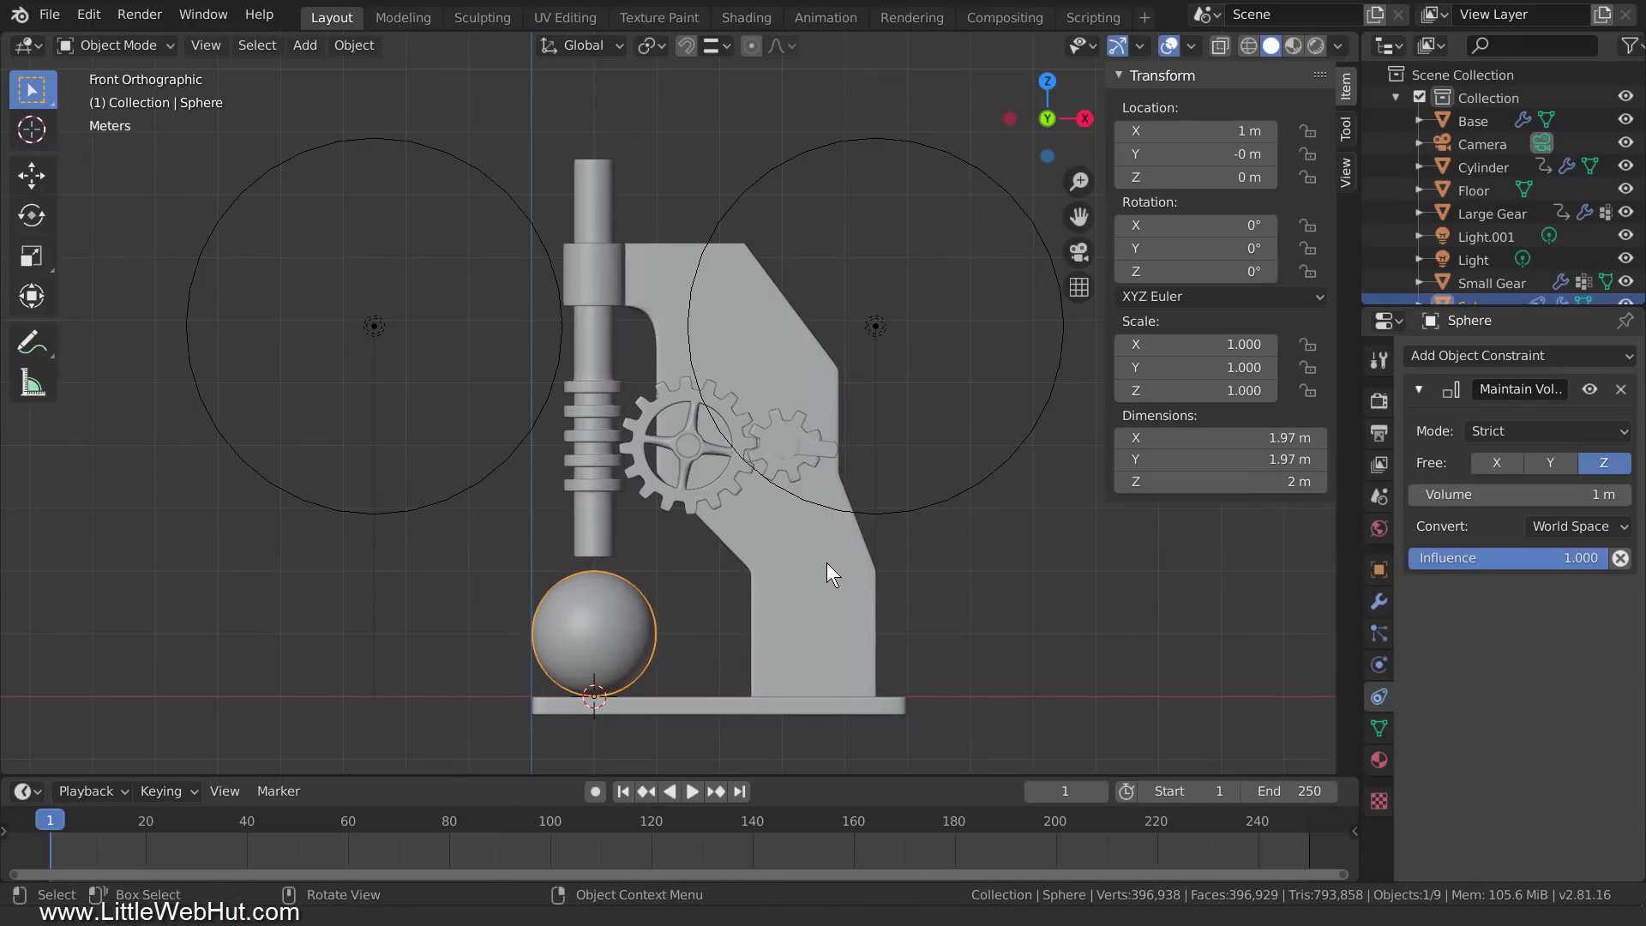
- Rotate the small gear to about 32.3° on Y so the cylinder just touches the top of the sphere
{"action": "left_click", "coordinate": [815, 447]}
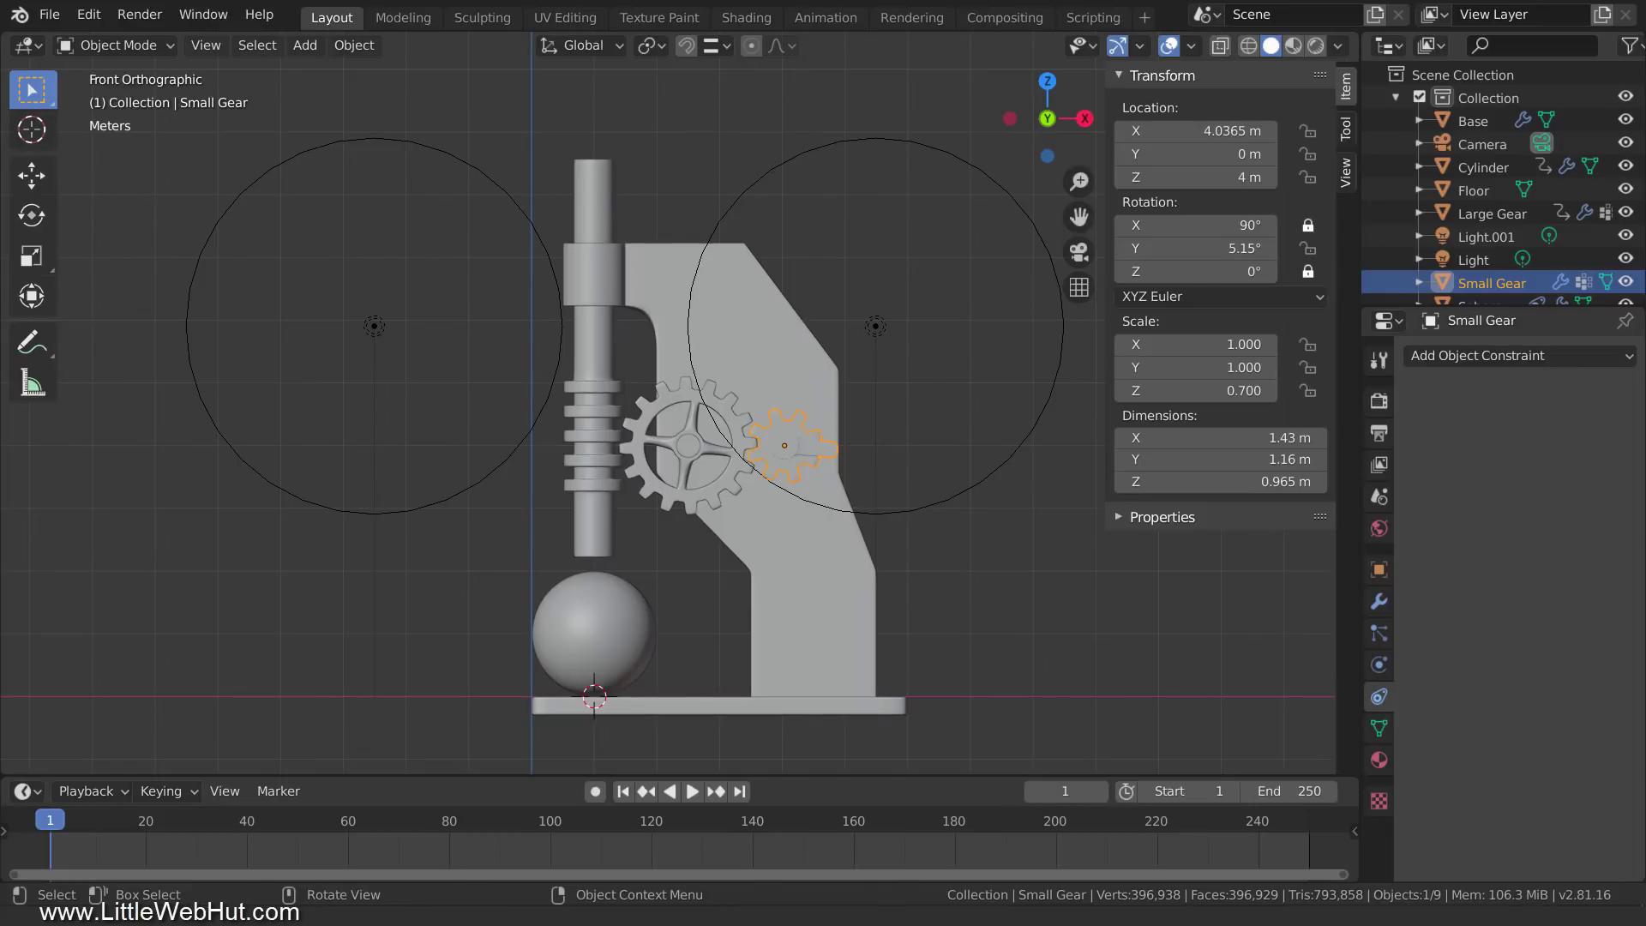
{"action": "key", "text": "r"}
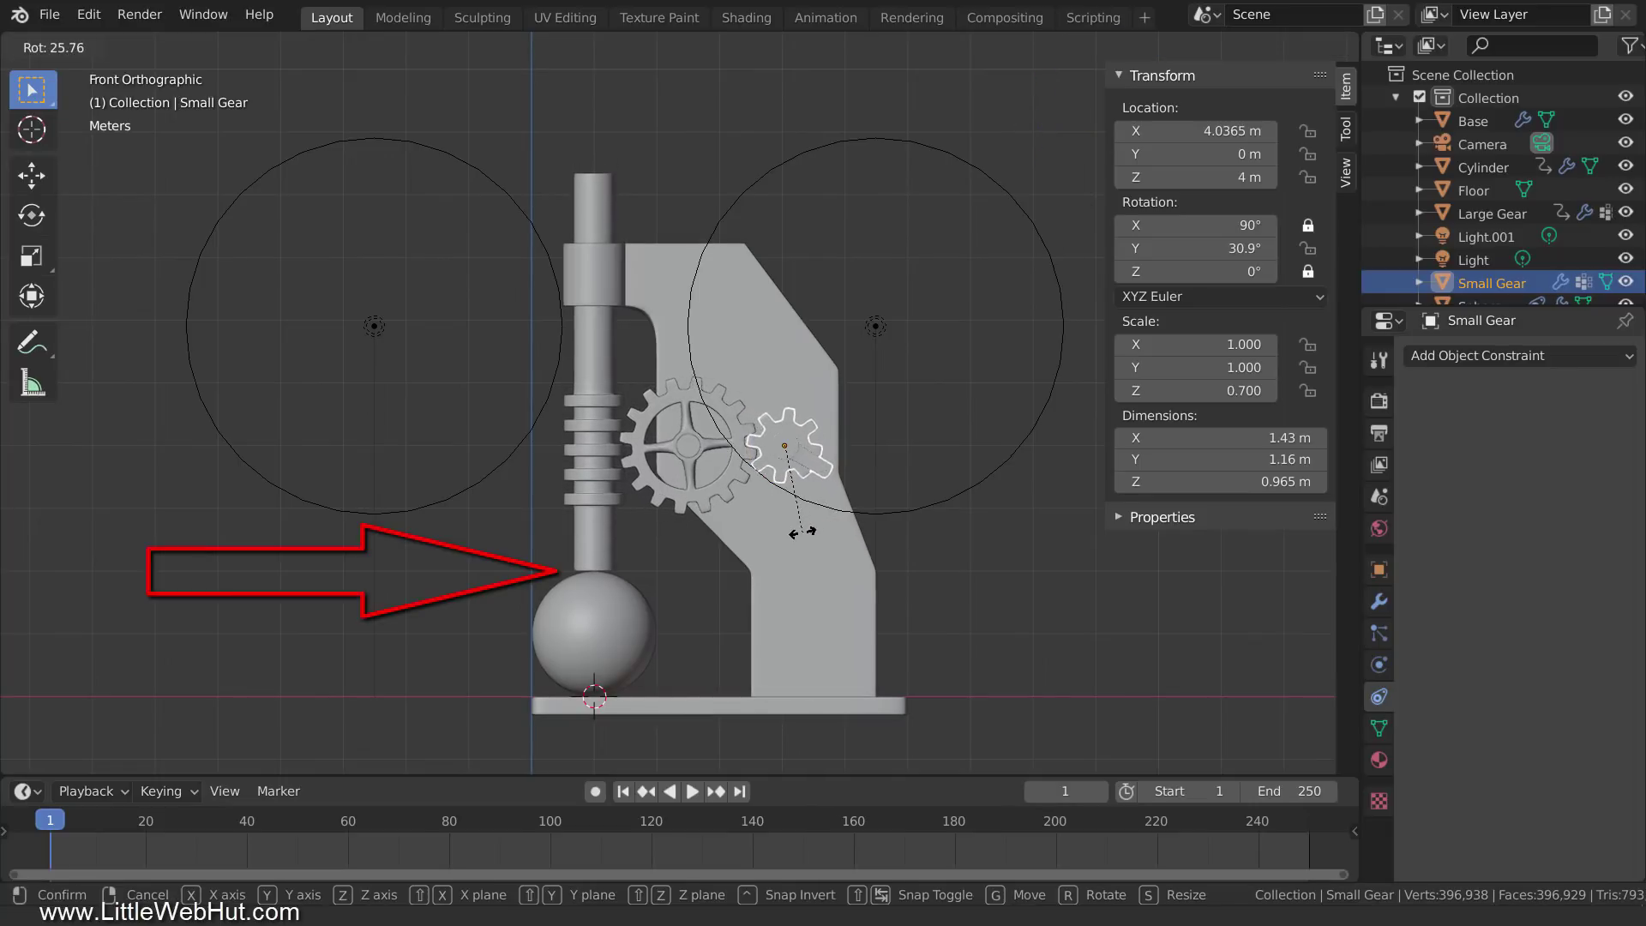
{"action": "left_click", "coordinate": [800, 531]}
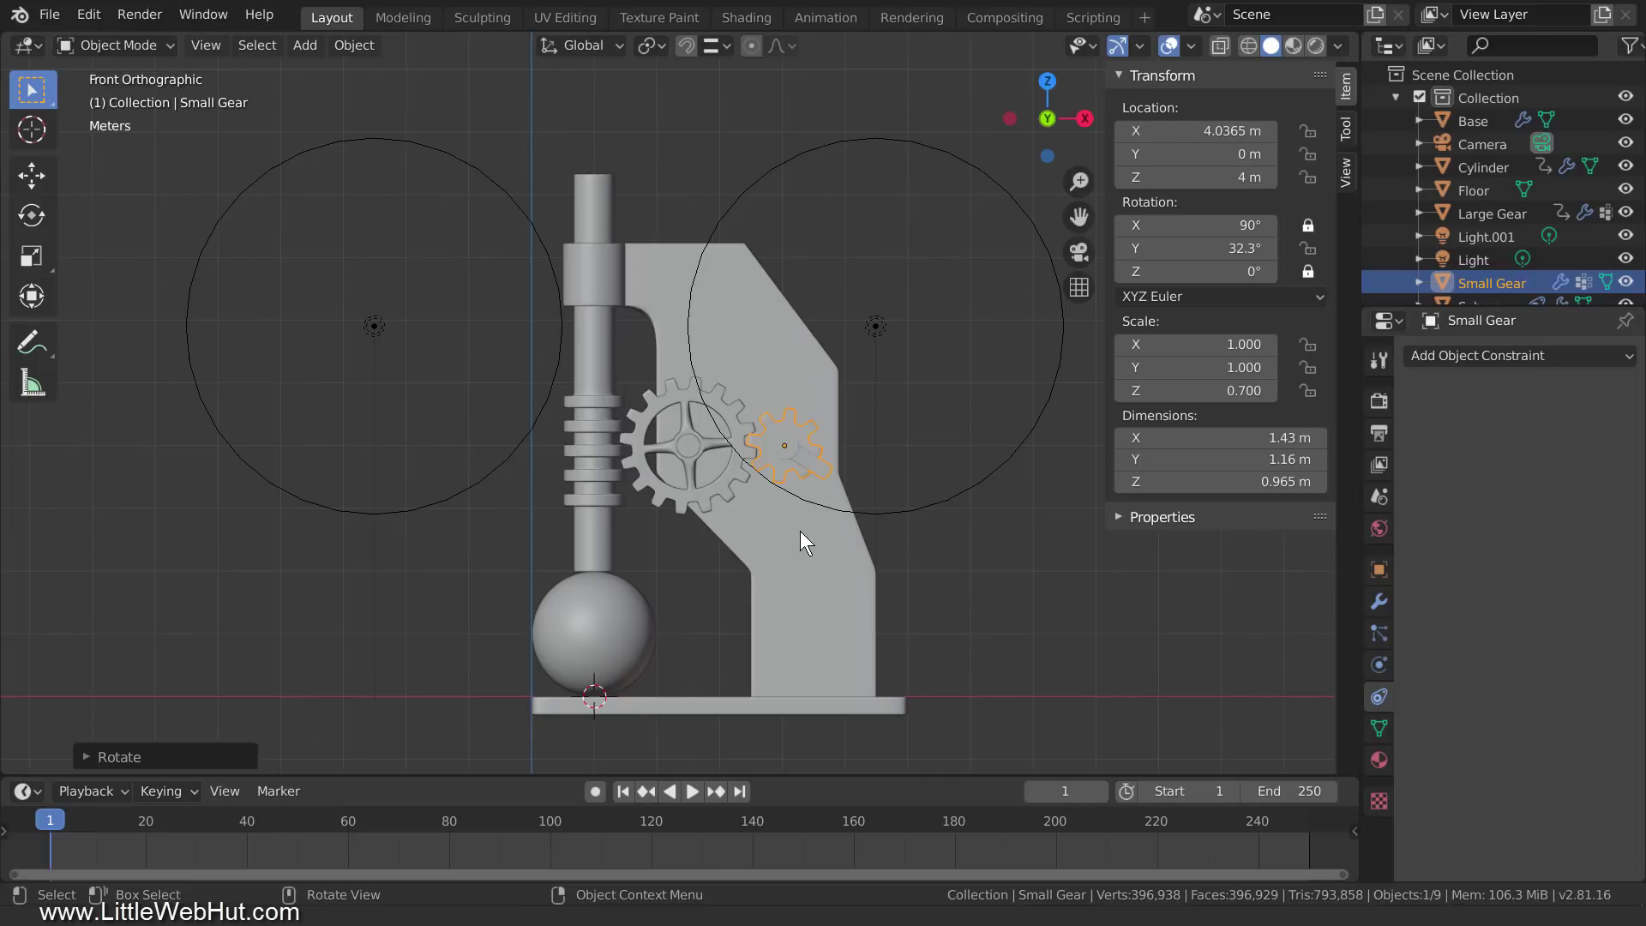
- Add a driver to the sphere's Z scale, keeping its input variable as a Transform Channel
{"action": "left_click", "coordinate": [609, 618]}
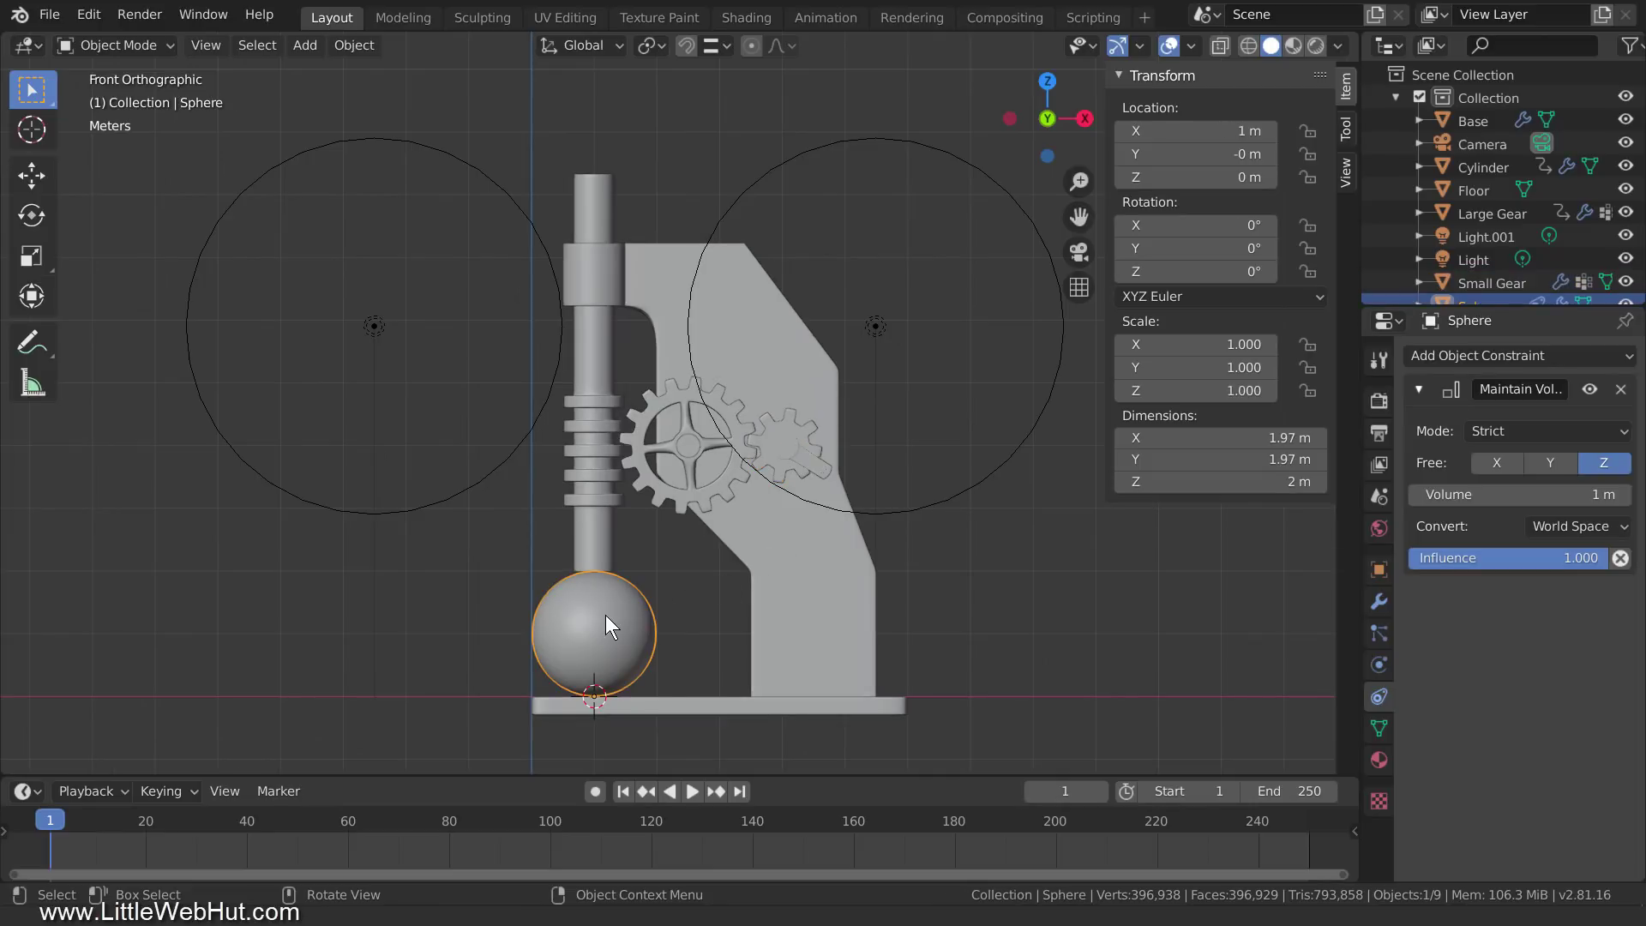
{"action": "right_click", "coordinate": [1170, 391]}
{"action": "left_click", "coordinate": [1168, 390]}
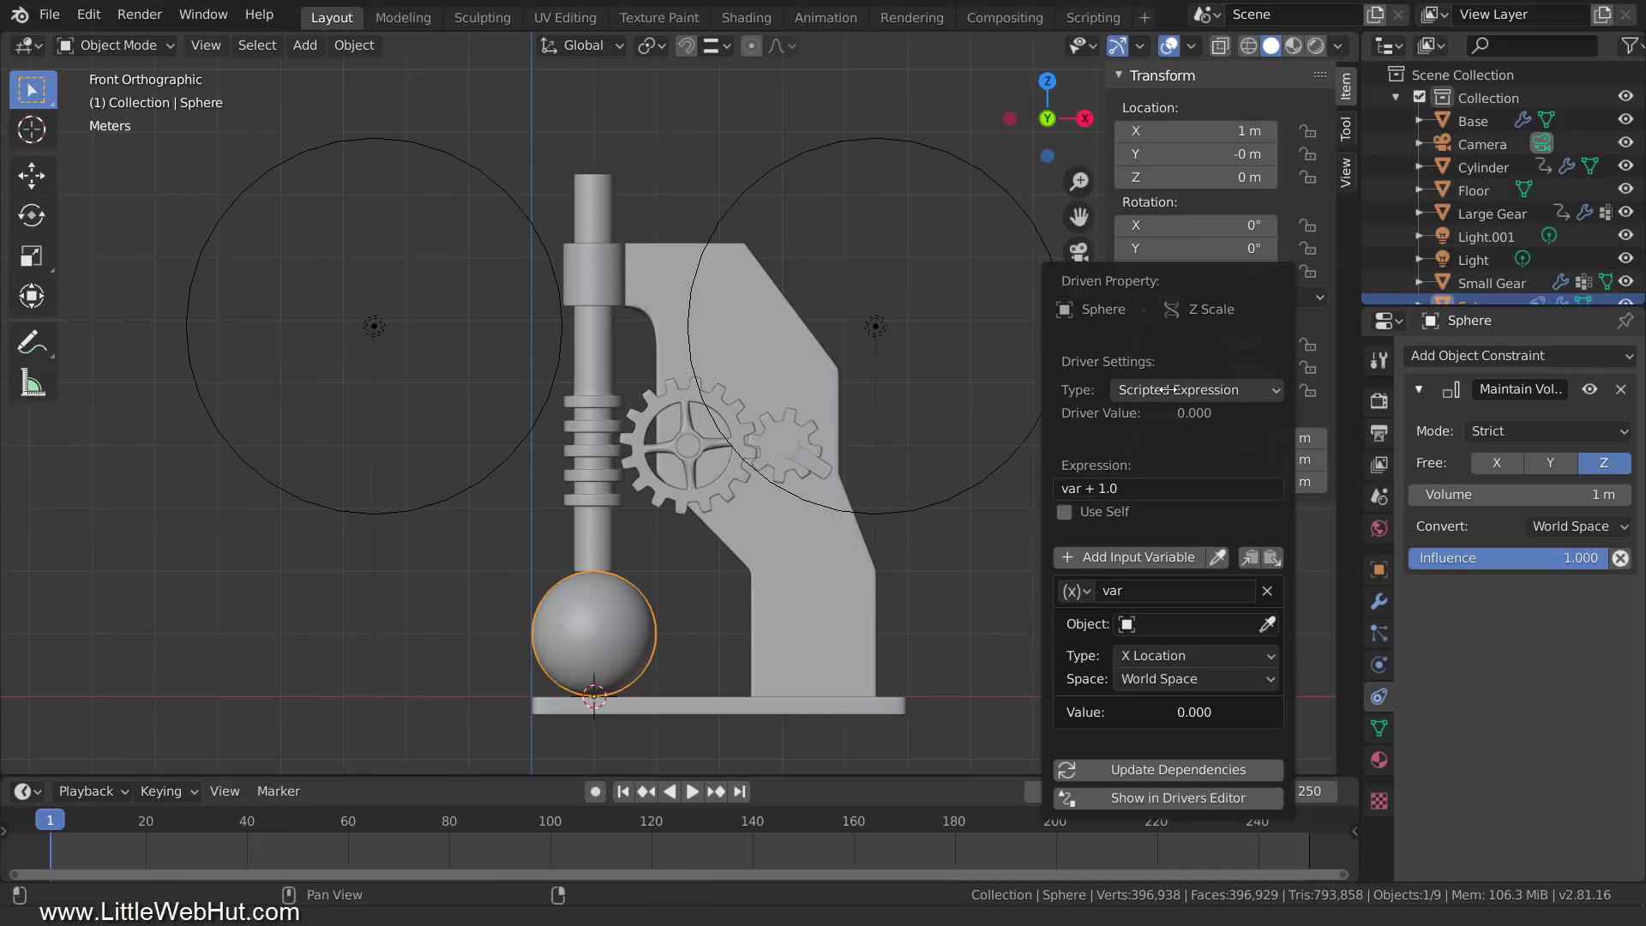
{"action": "left_click", "coordinate": [1076, 613]}
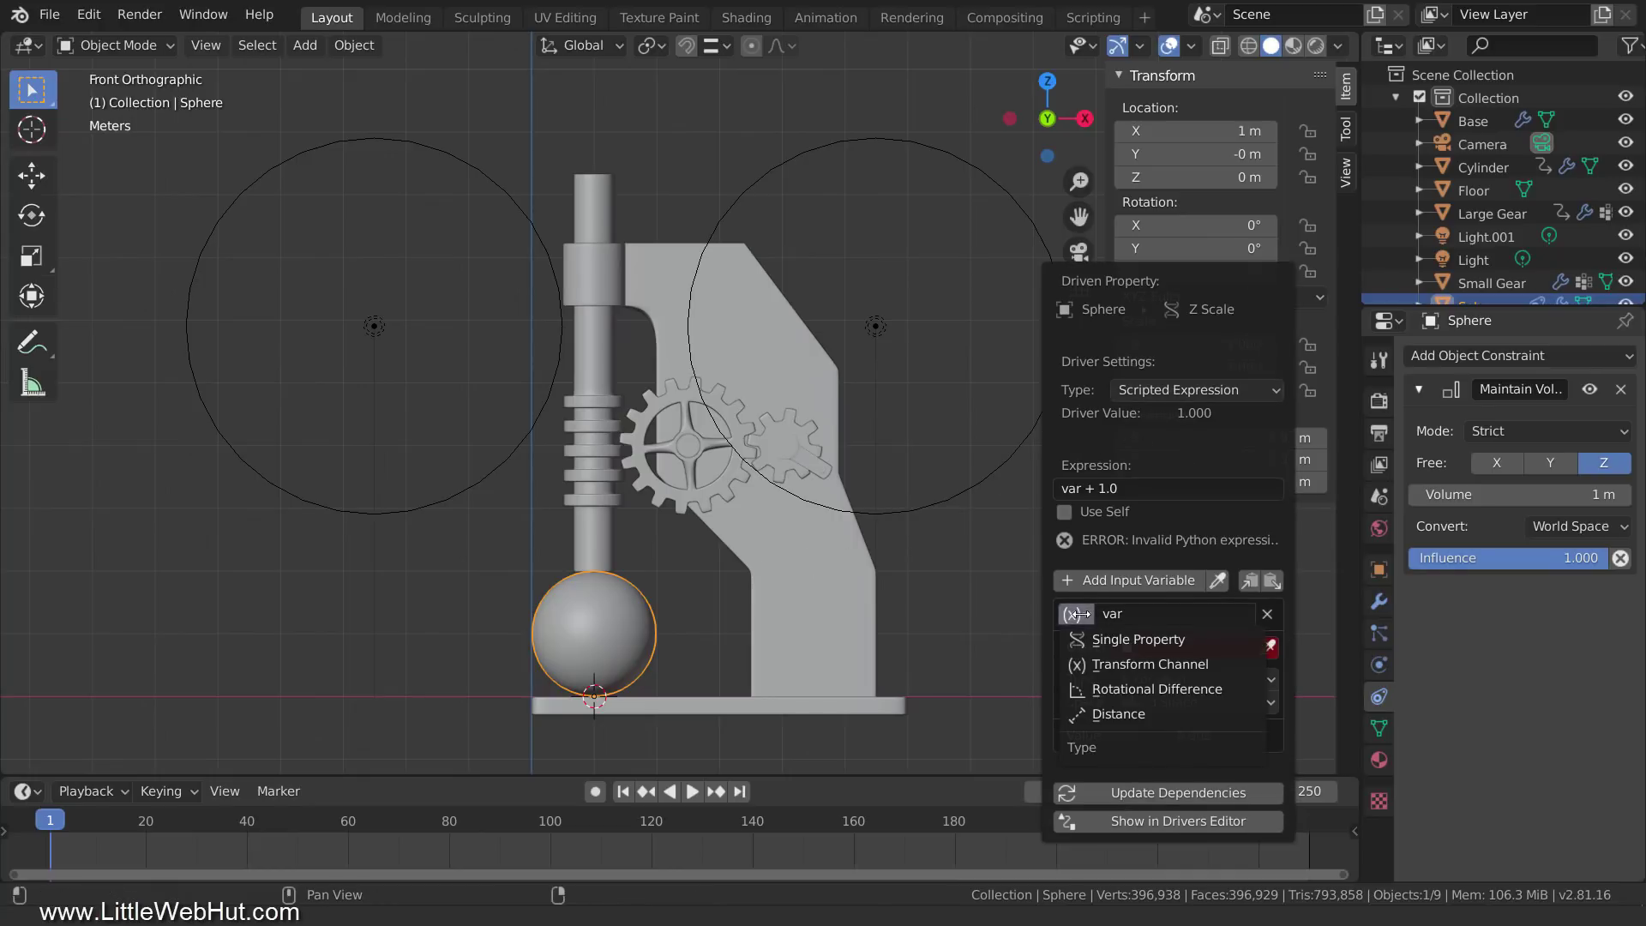
{"action": "left_click", "coordinate": [1223, 663]}
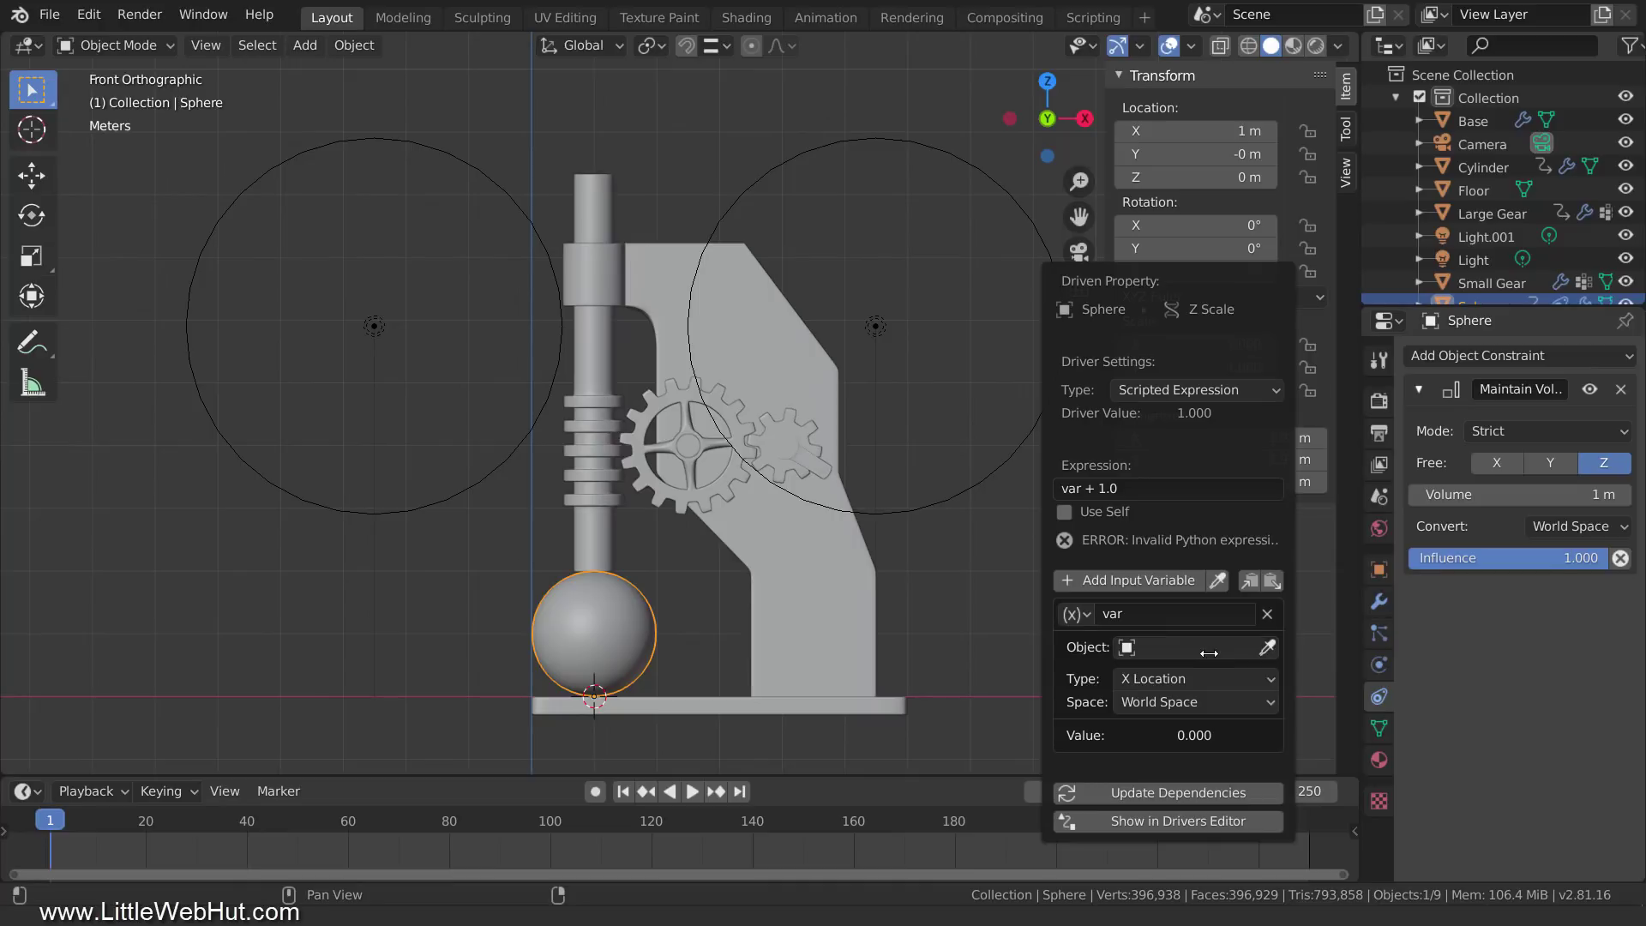
- Set the driver variable's object to Cylinder and its type to Z Location
{"action": "left_click", "coordinate": [1201, 647]}
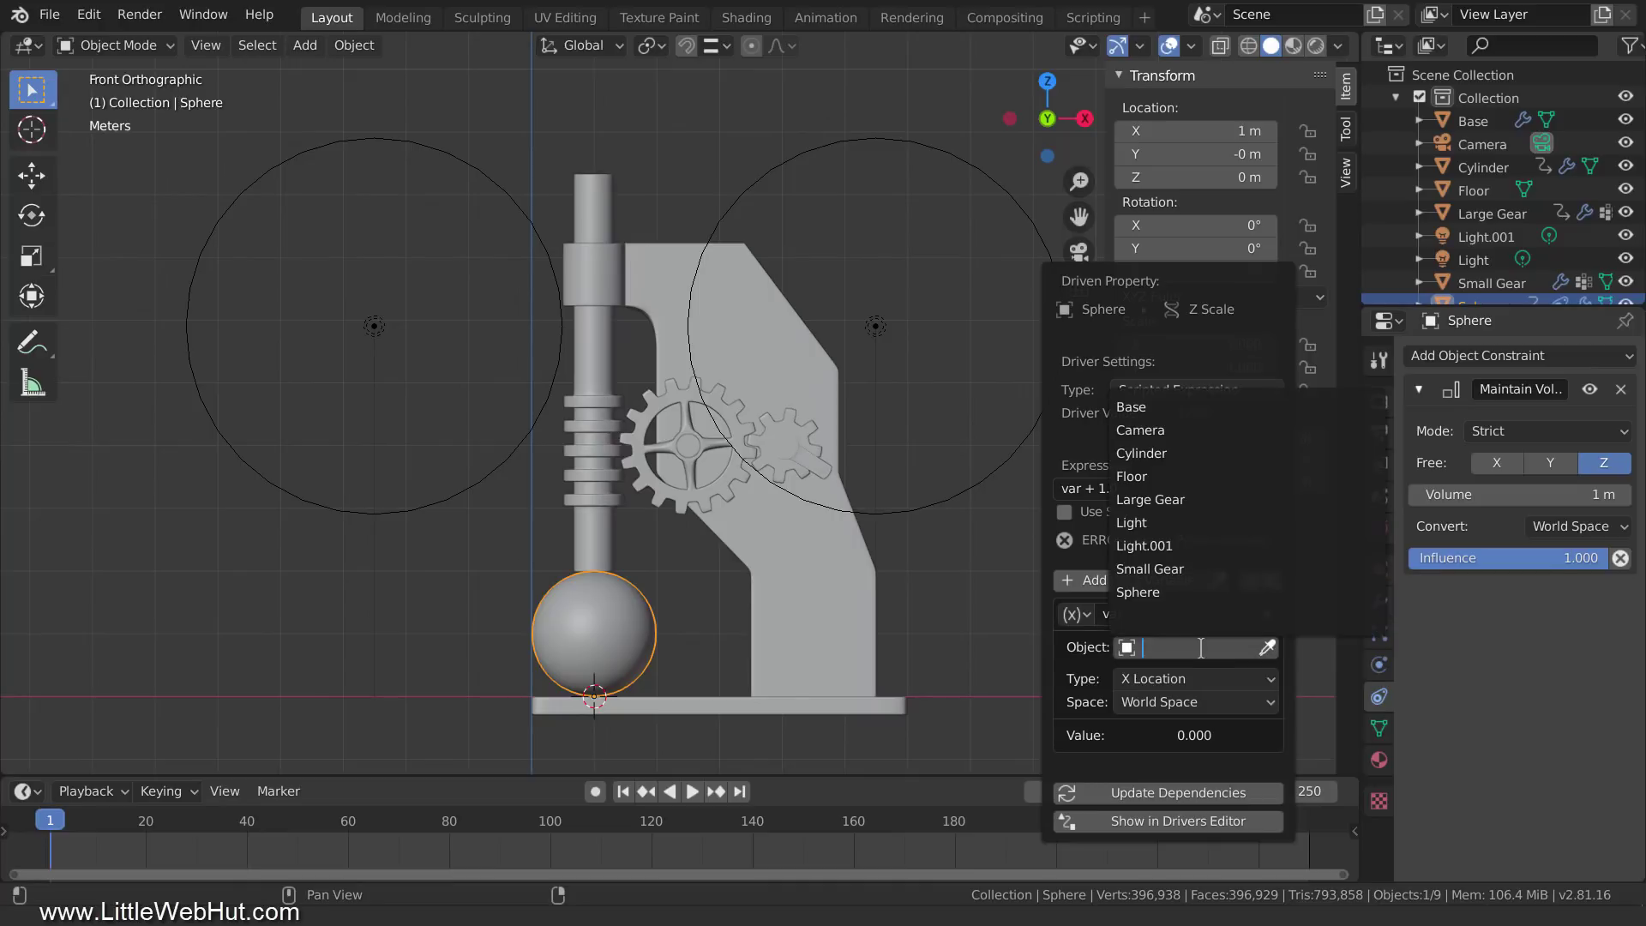
{"action": "left_click", "coordinate": [1196, 454]}
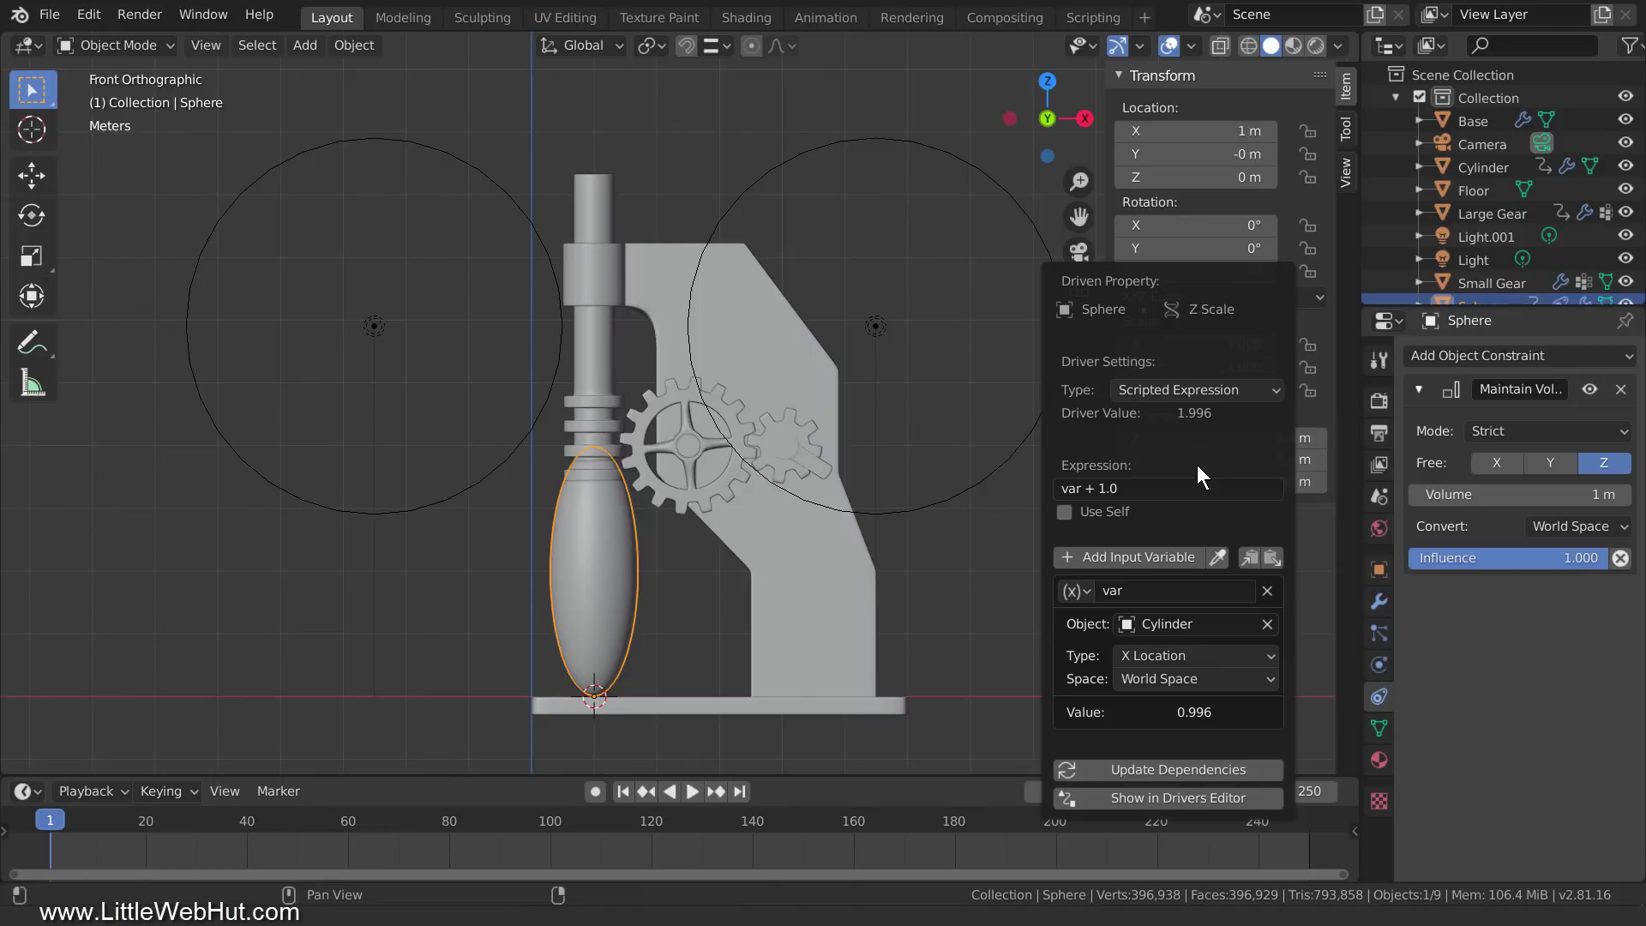
{"action": "left_click", "coordinate": [1191, 655]}
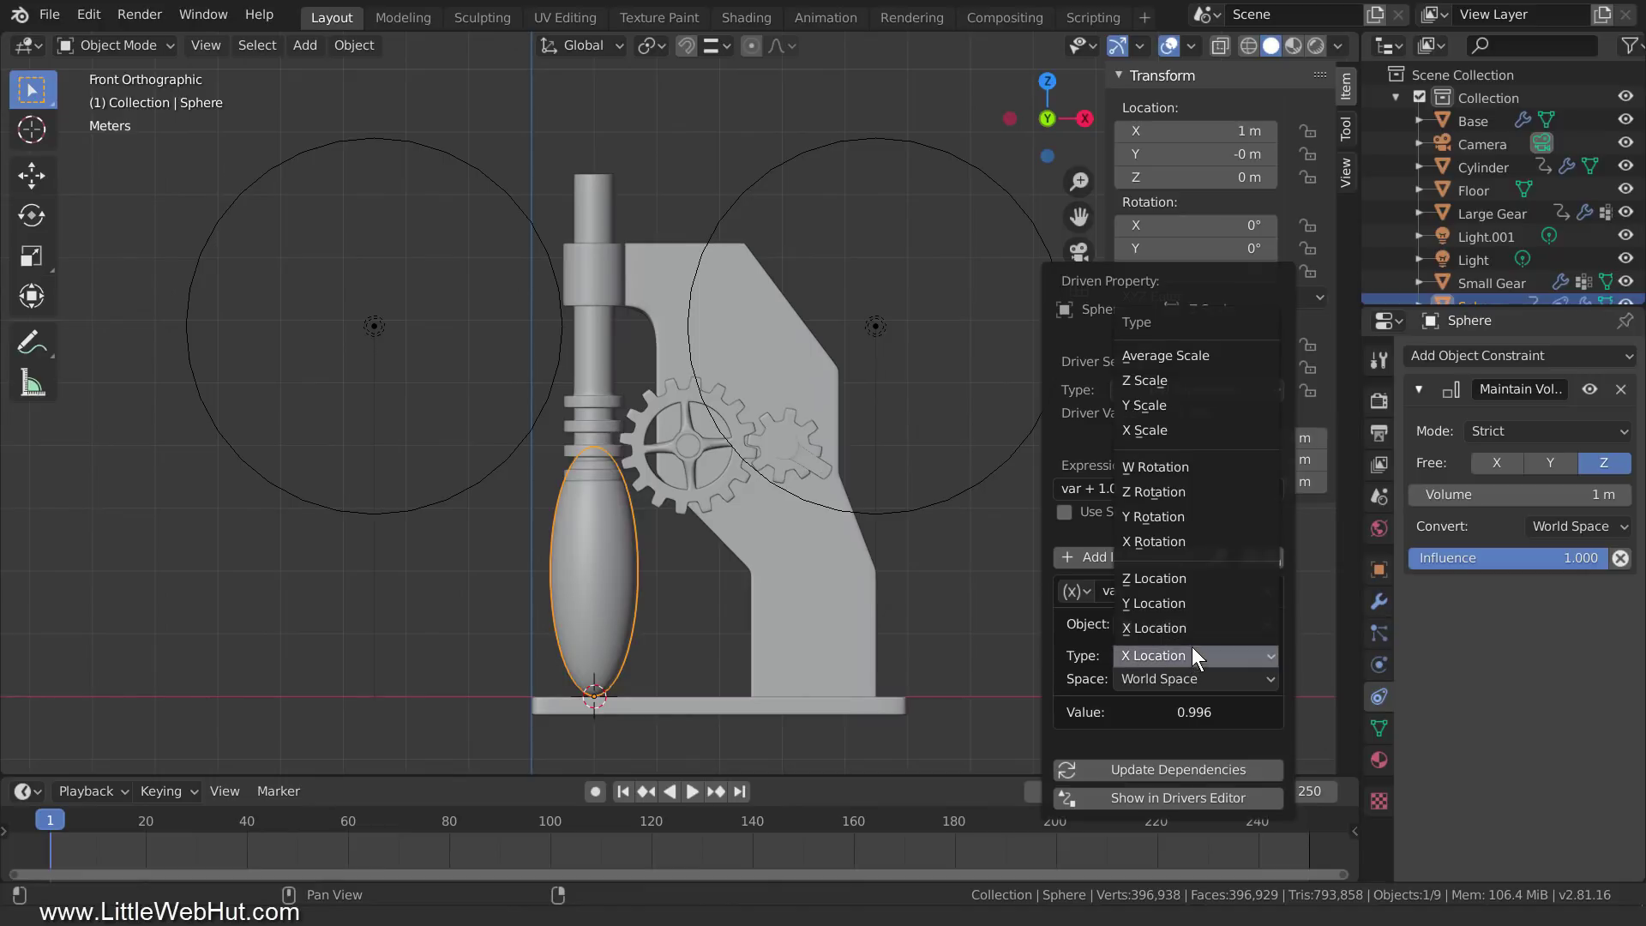
{"action": "left_click", "coordinate": [1197, 578]}
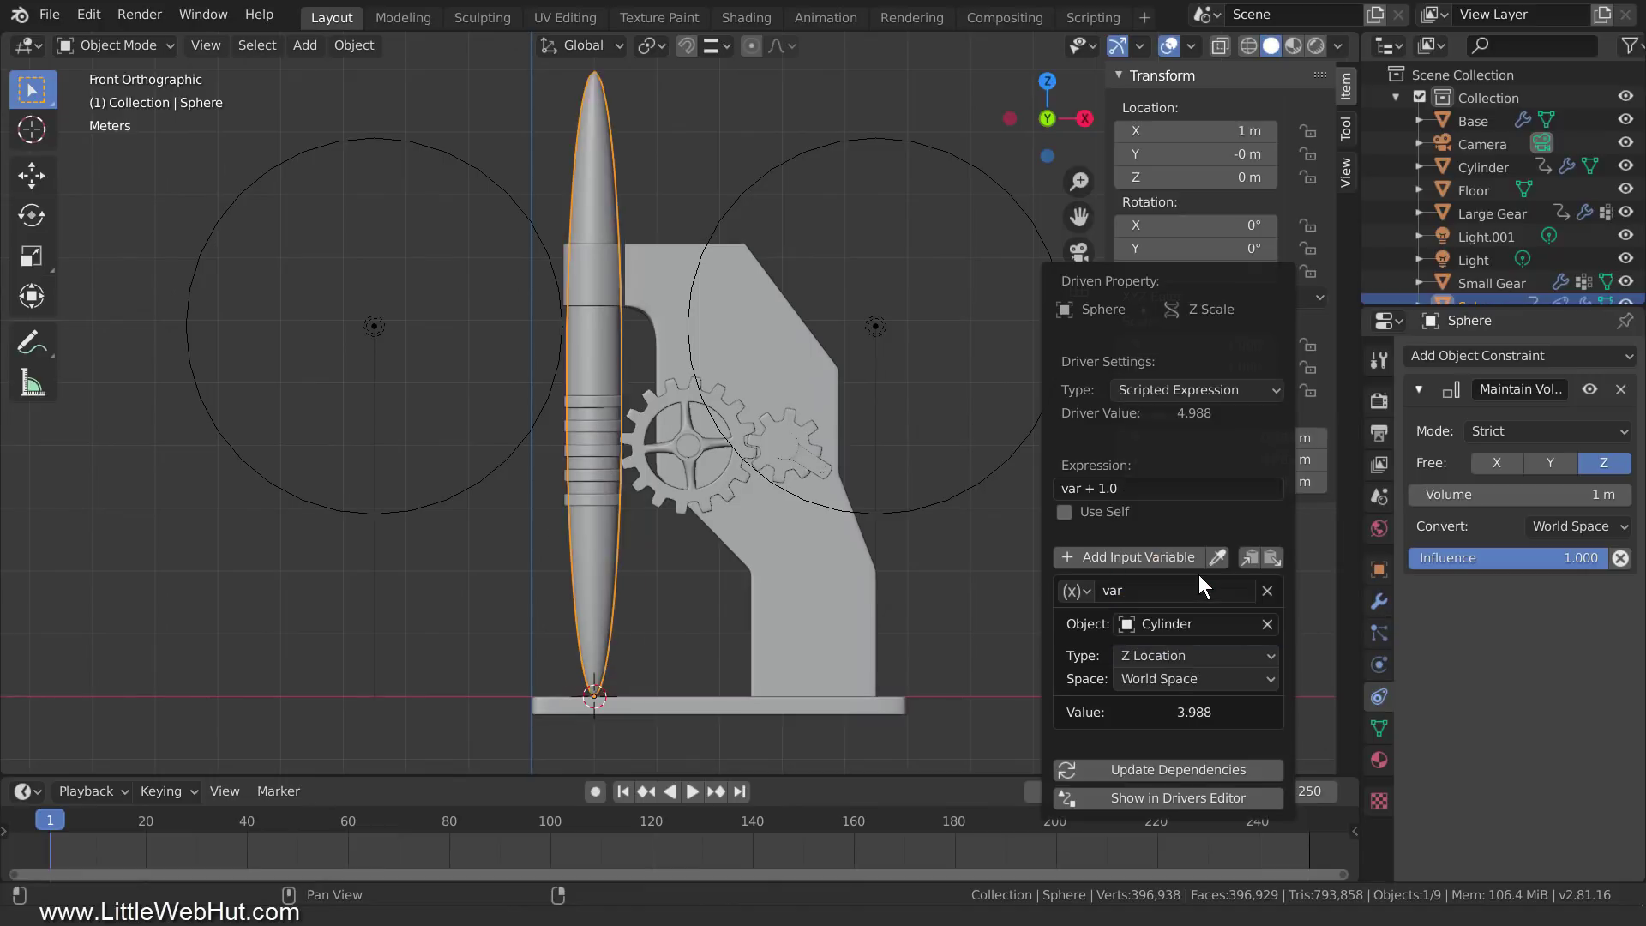
- Reduce the sphere's Z scale driver expression to var
{"action": "left_click", "coordinate": [1158, 487]}
{"action": "key", "text": "BackSpace"}
{"action": "key", "text": "BackSpace"}
{"action": "key", "text": "BackSpace"}
{"action": "key", "text": "BackSpace"}
{"action": "key", "text": "BackSpace"}
{"action": "key", "text": "BackSpace"}
{"action": "key", "text": "Return"}
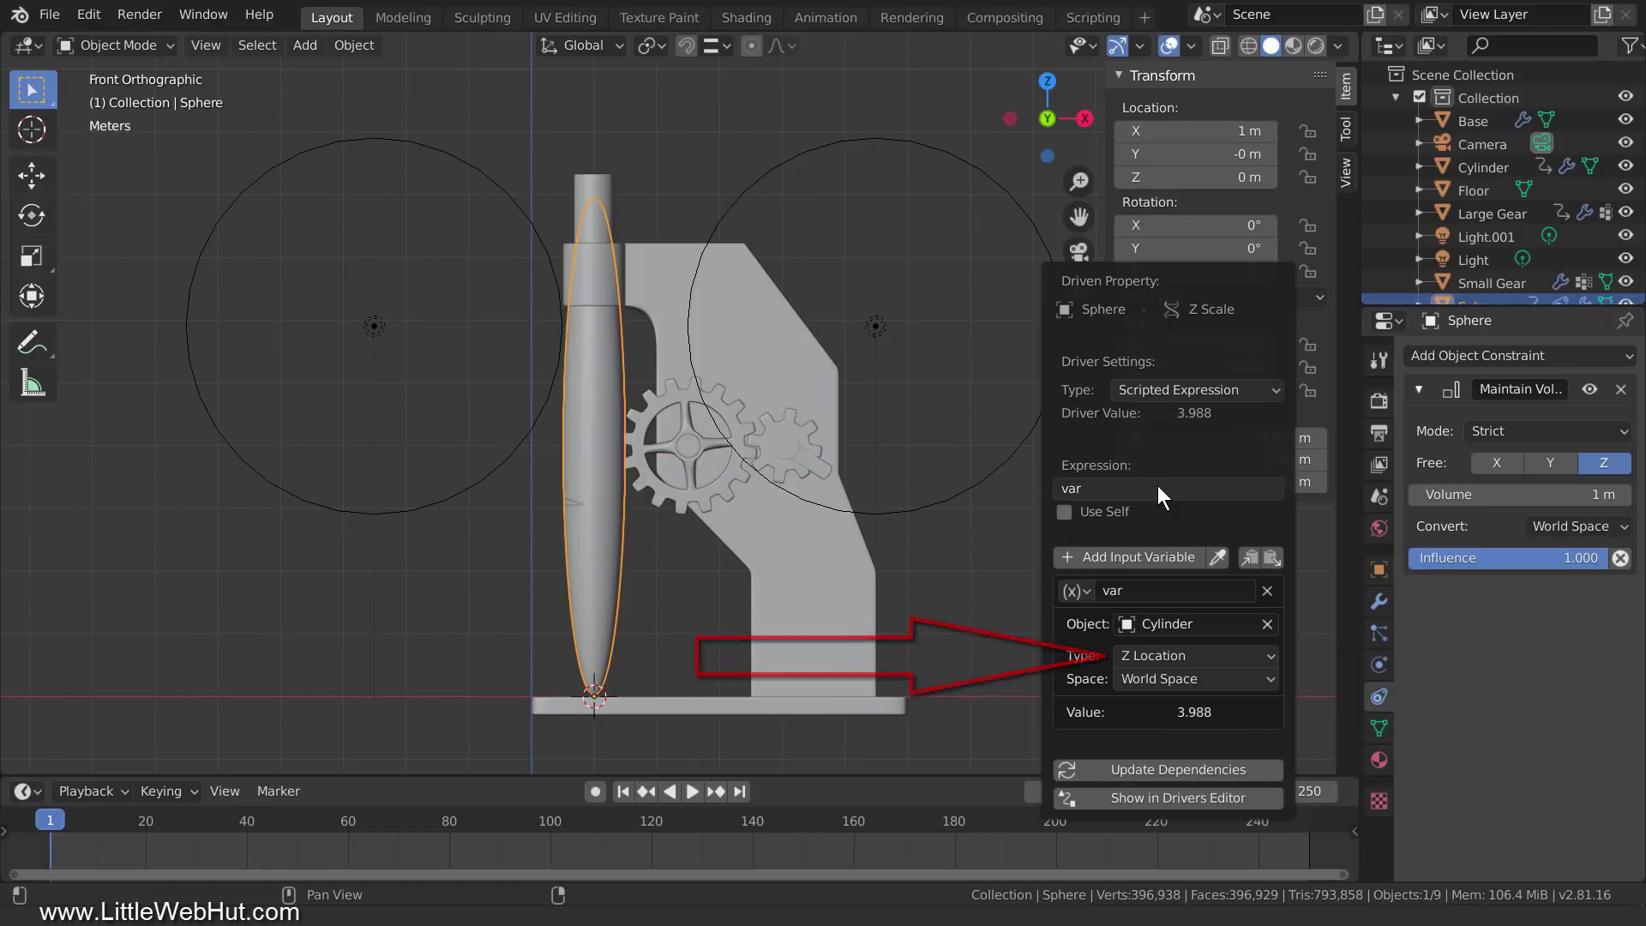
- Change the sphere's Z scale driver expression to var / 2 - 1
{"action": "left_click", "coordinate": [1127, 489]}
{"action": "left_click", "coordinate": [1127, 489]}
{"action": "type", "text": "/ 2"}
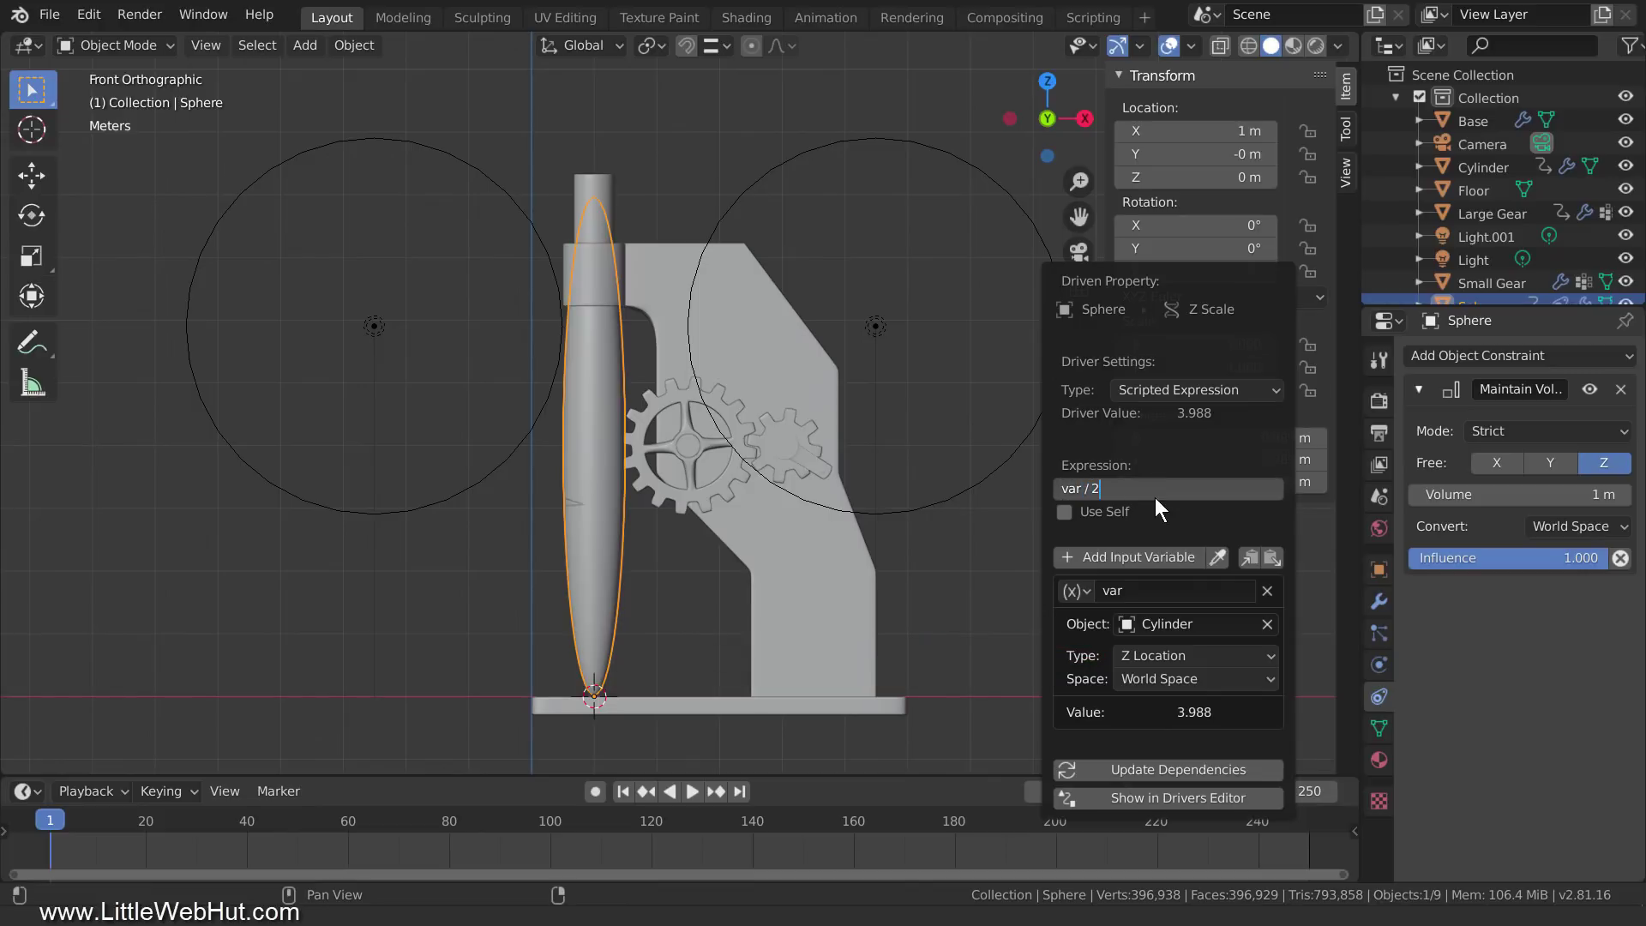
{"action": "key", "text": "Return"}
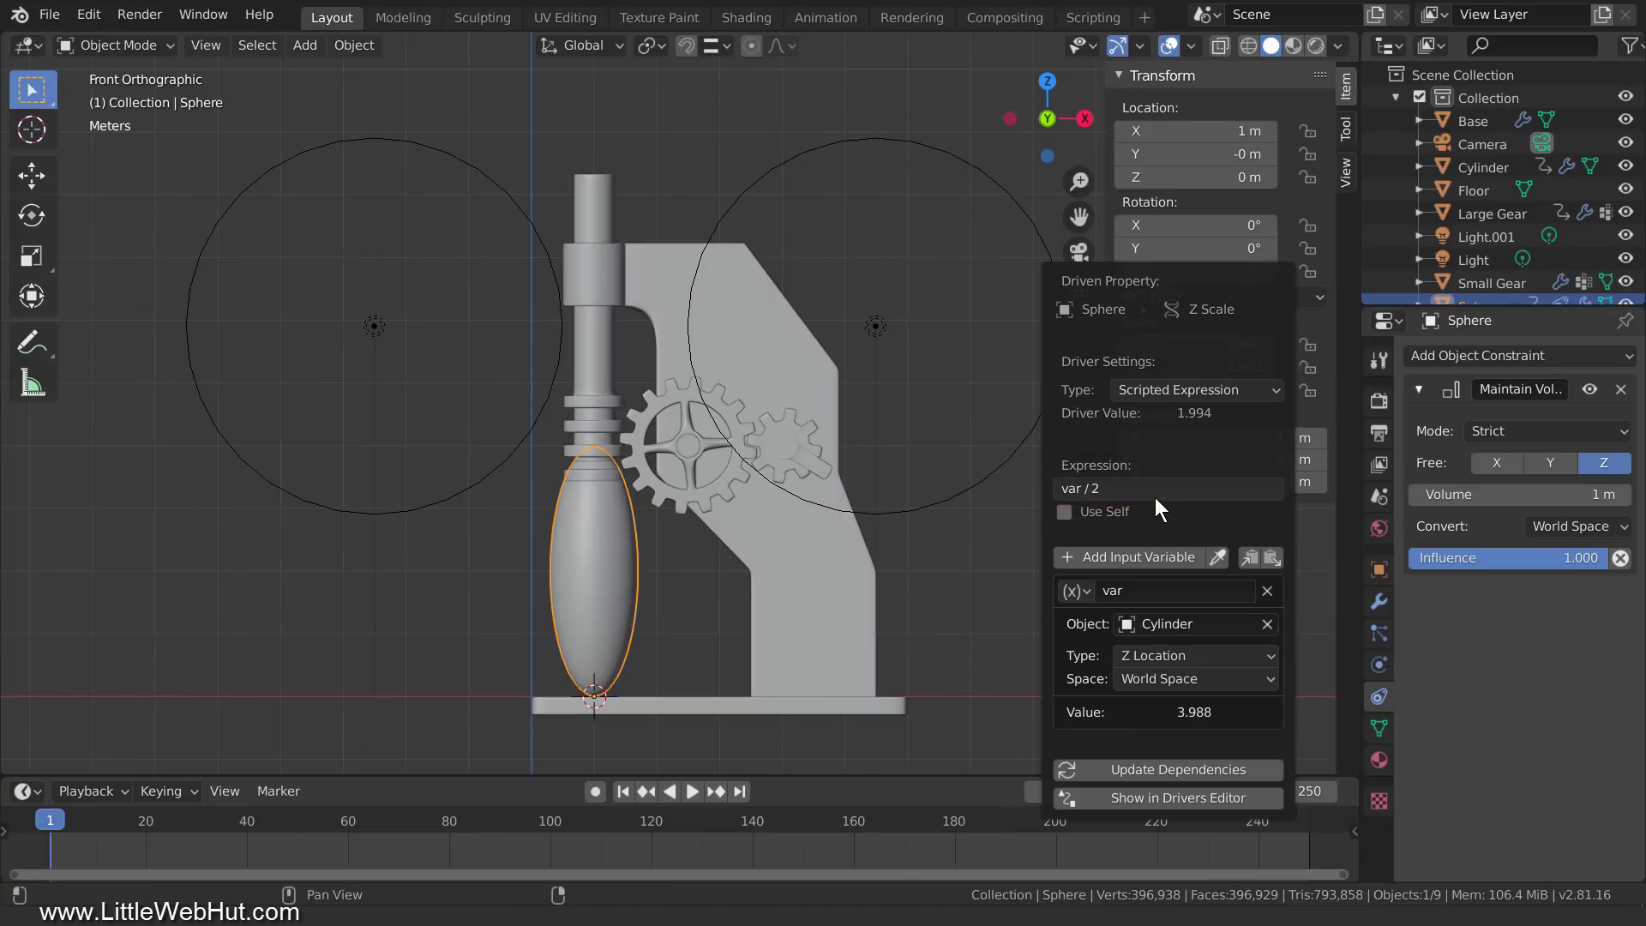
{"action": "left_click", "coordinate": [1149, 491]}
{"action": "left_click", "coordinate": [1147, 489]}
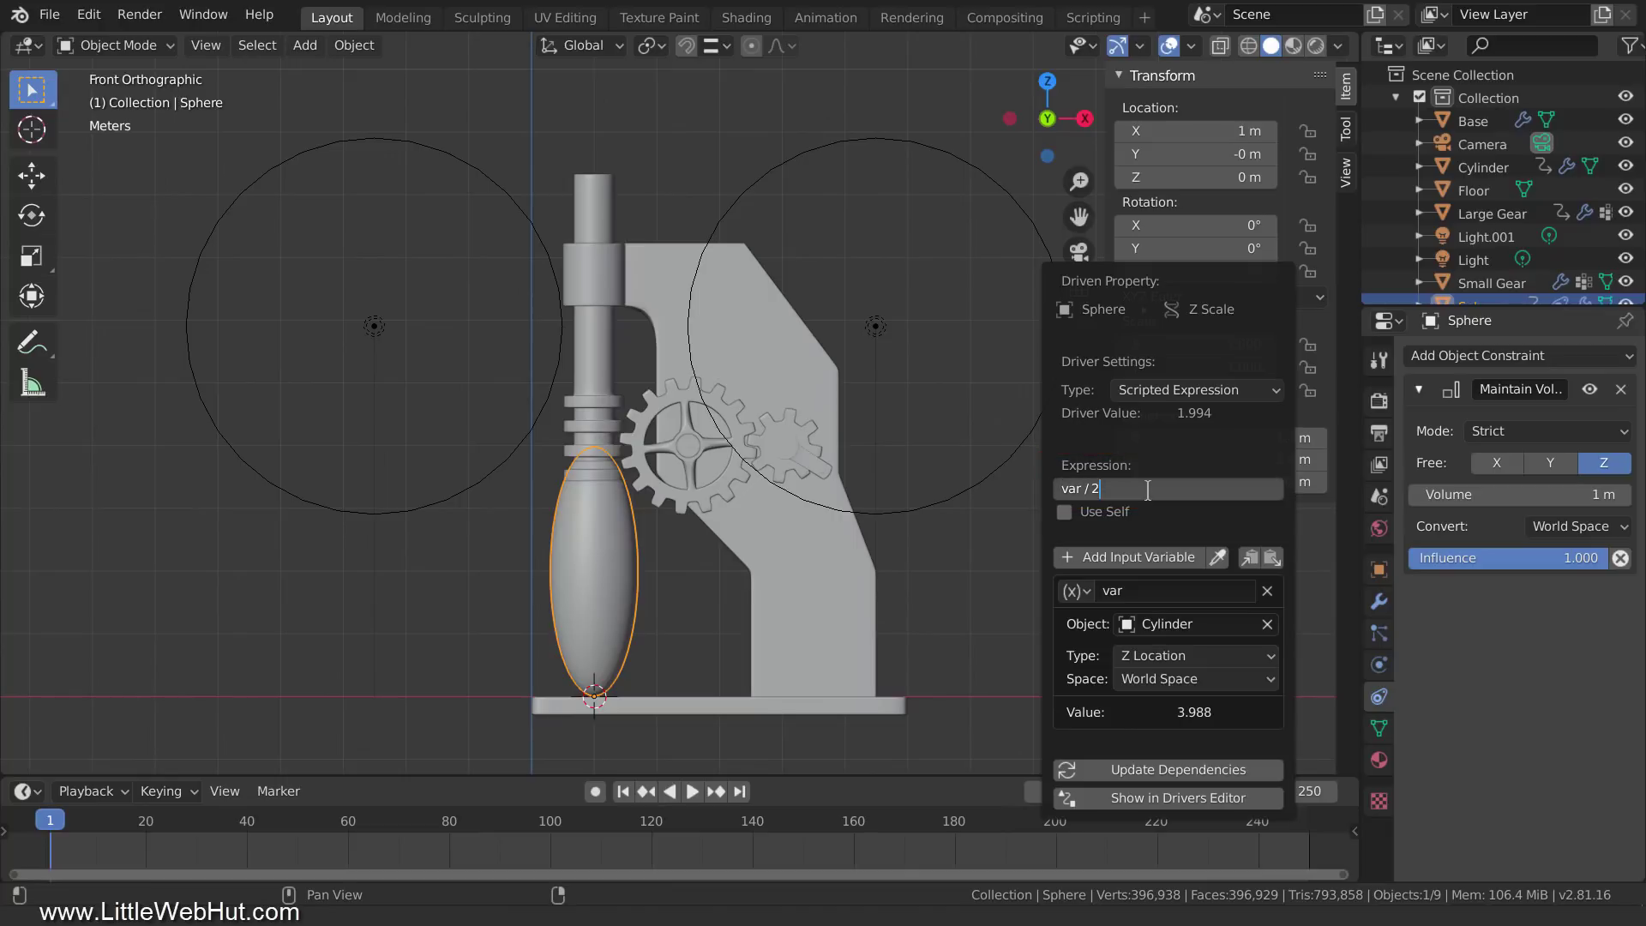
{"action": "type", "text": "- 1"}
{"action": "key", "text": "Return"}
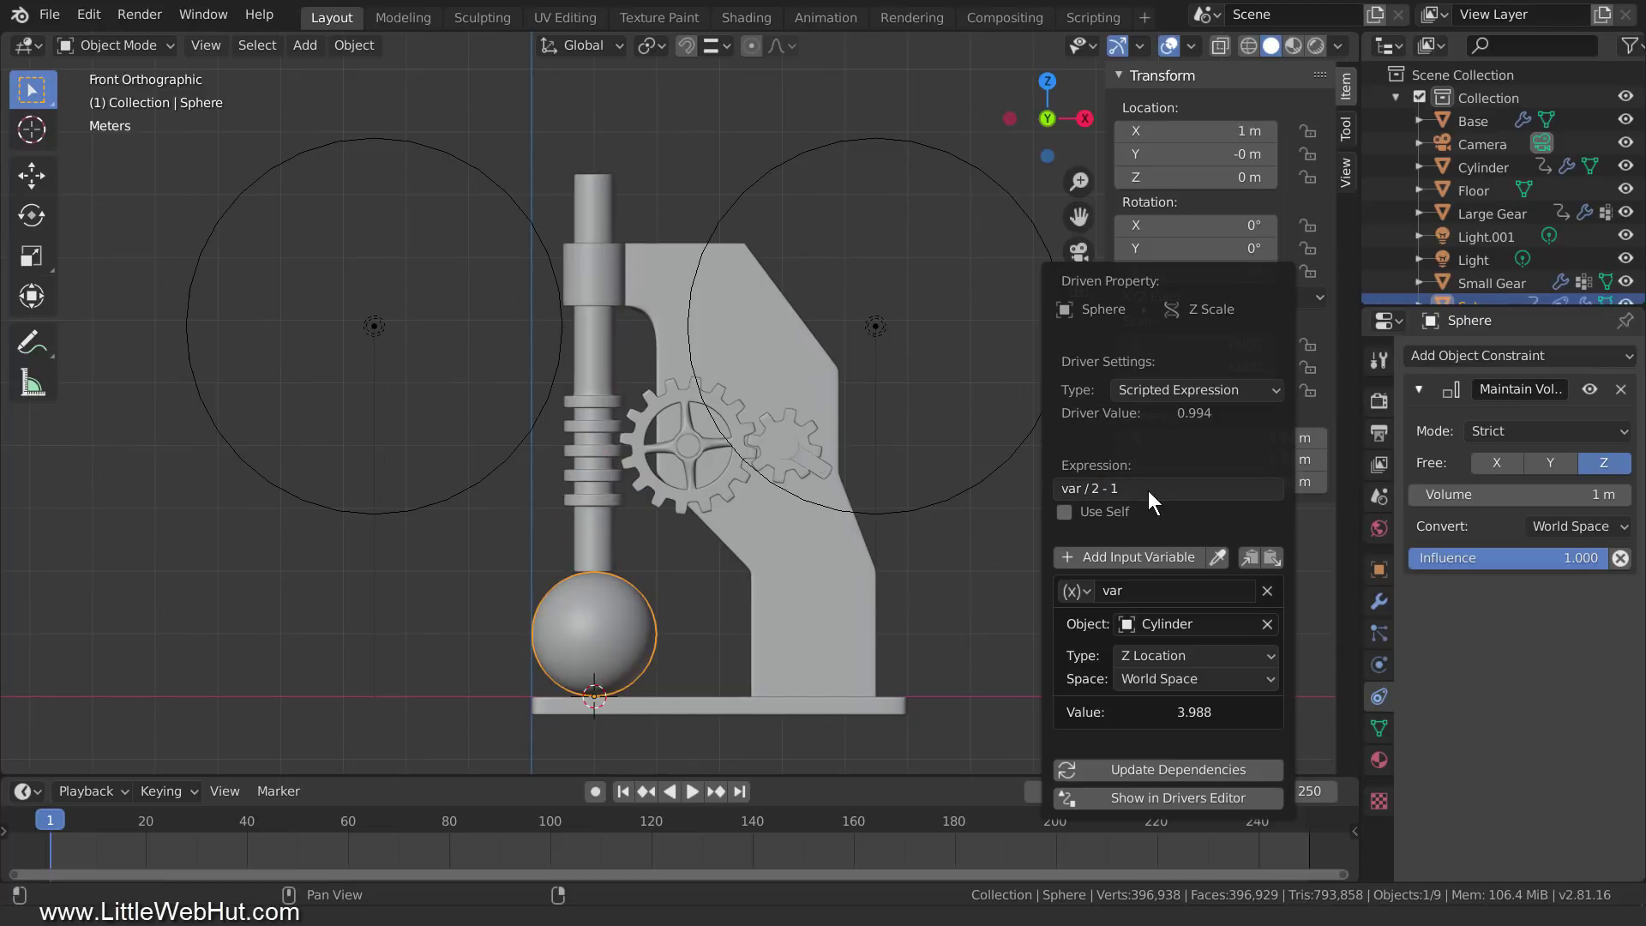
- Rotate the small gear to about 32.6° on Y to test how the sphere responds
{"action": "left_click", "coordinate": [820, 465]}
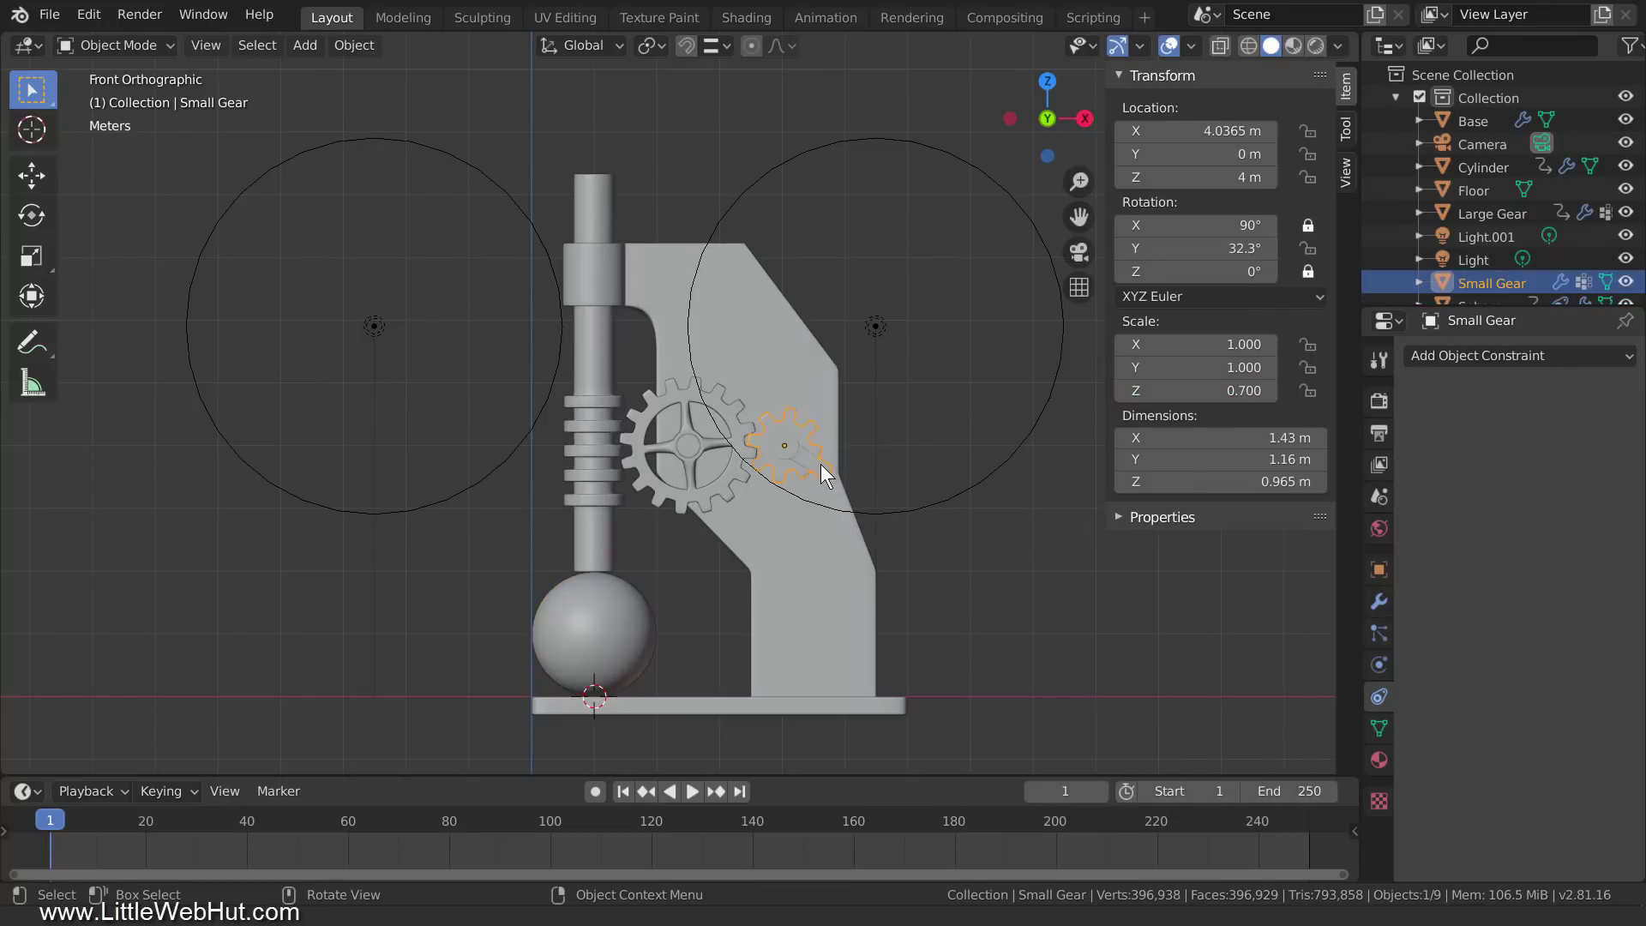
{"action": "key", "text": "r"}
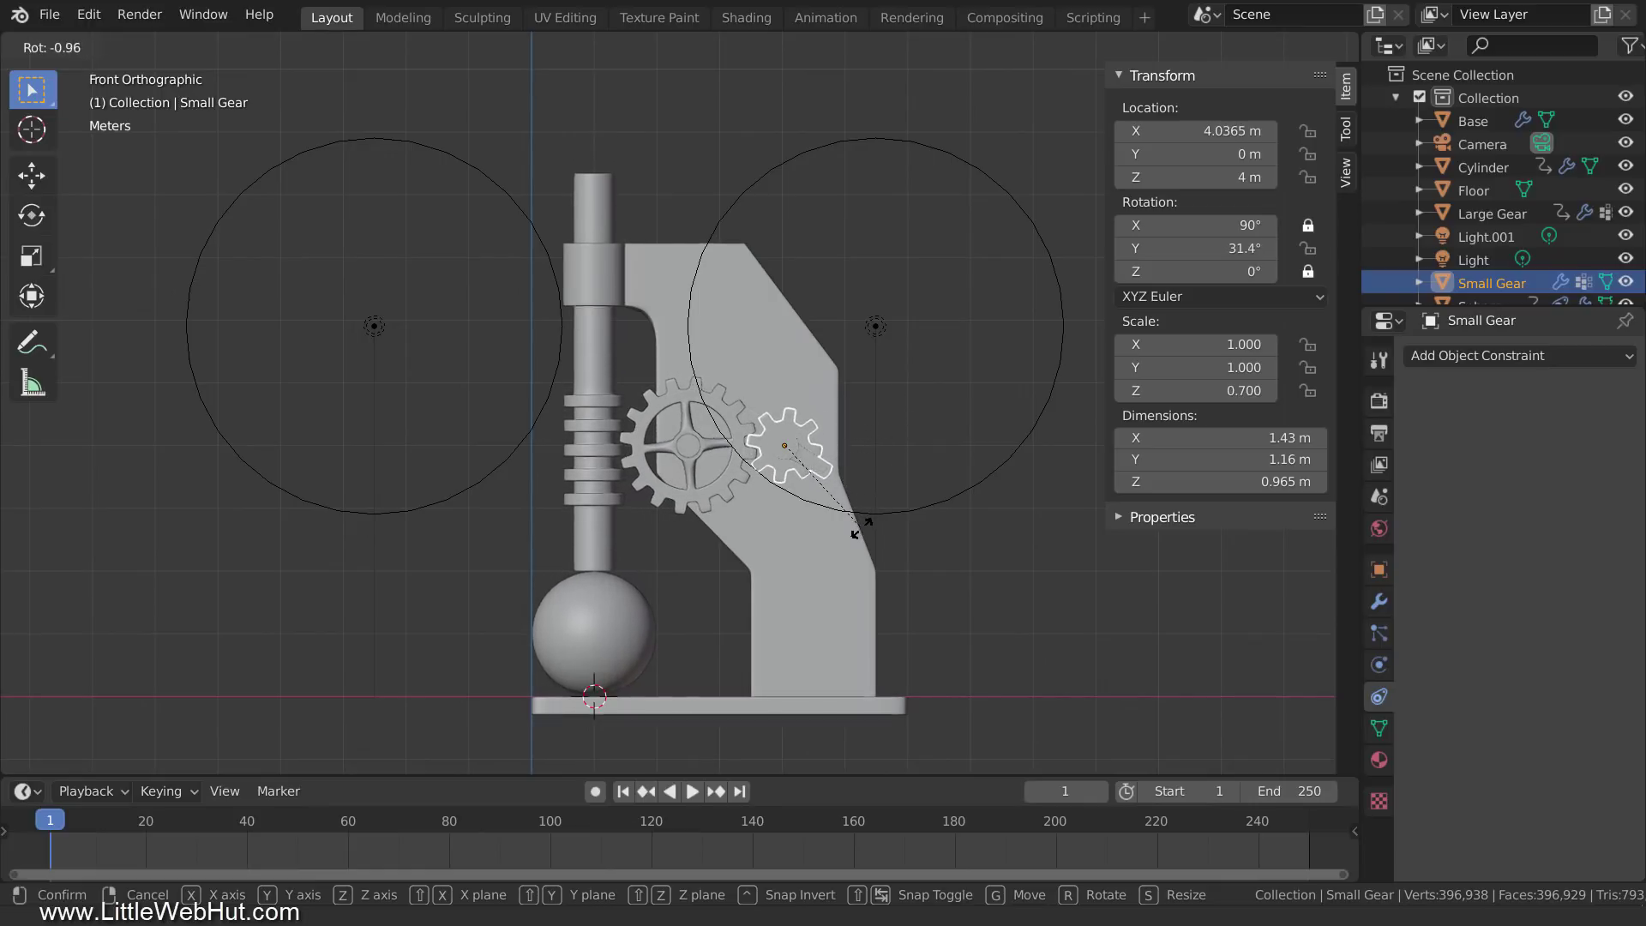
{"action": "left_click", "coordinate": [862, 531]}
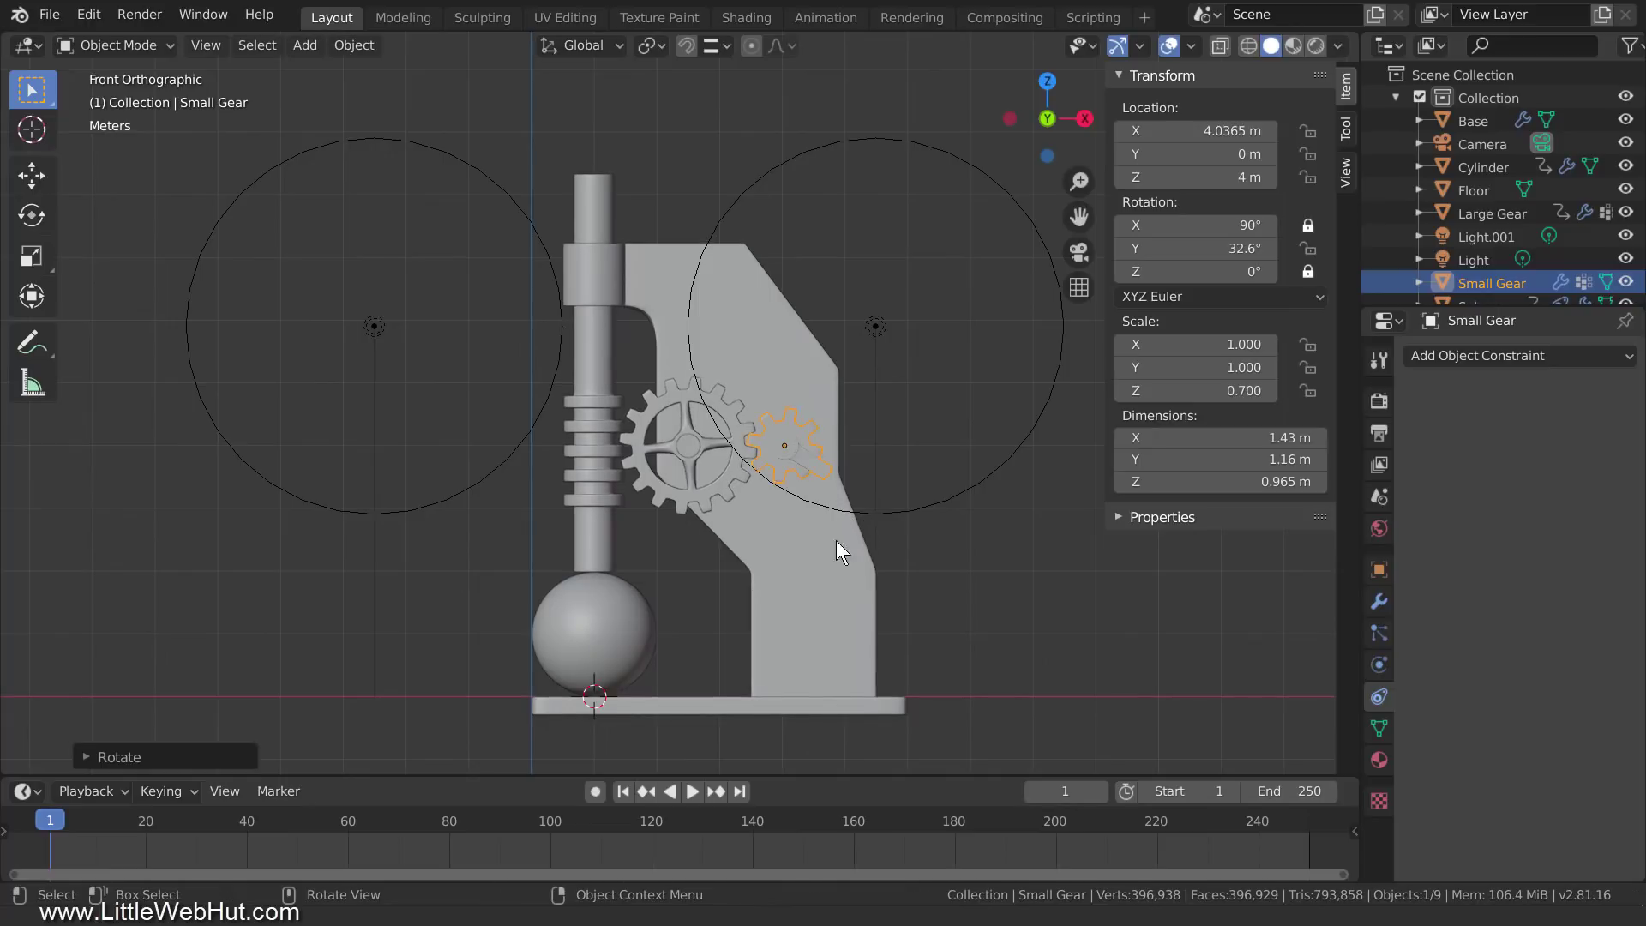
- Edit the driver on the sphere's Z scale so its expression reads var / 2 - 1 if var < 4 else 1
{"action": "left_click", "coordinate": [622, 632]}
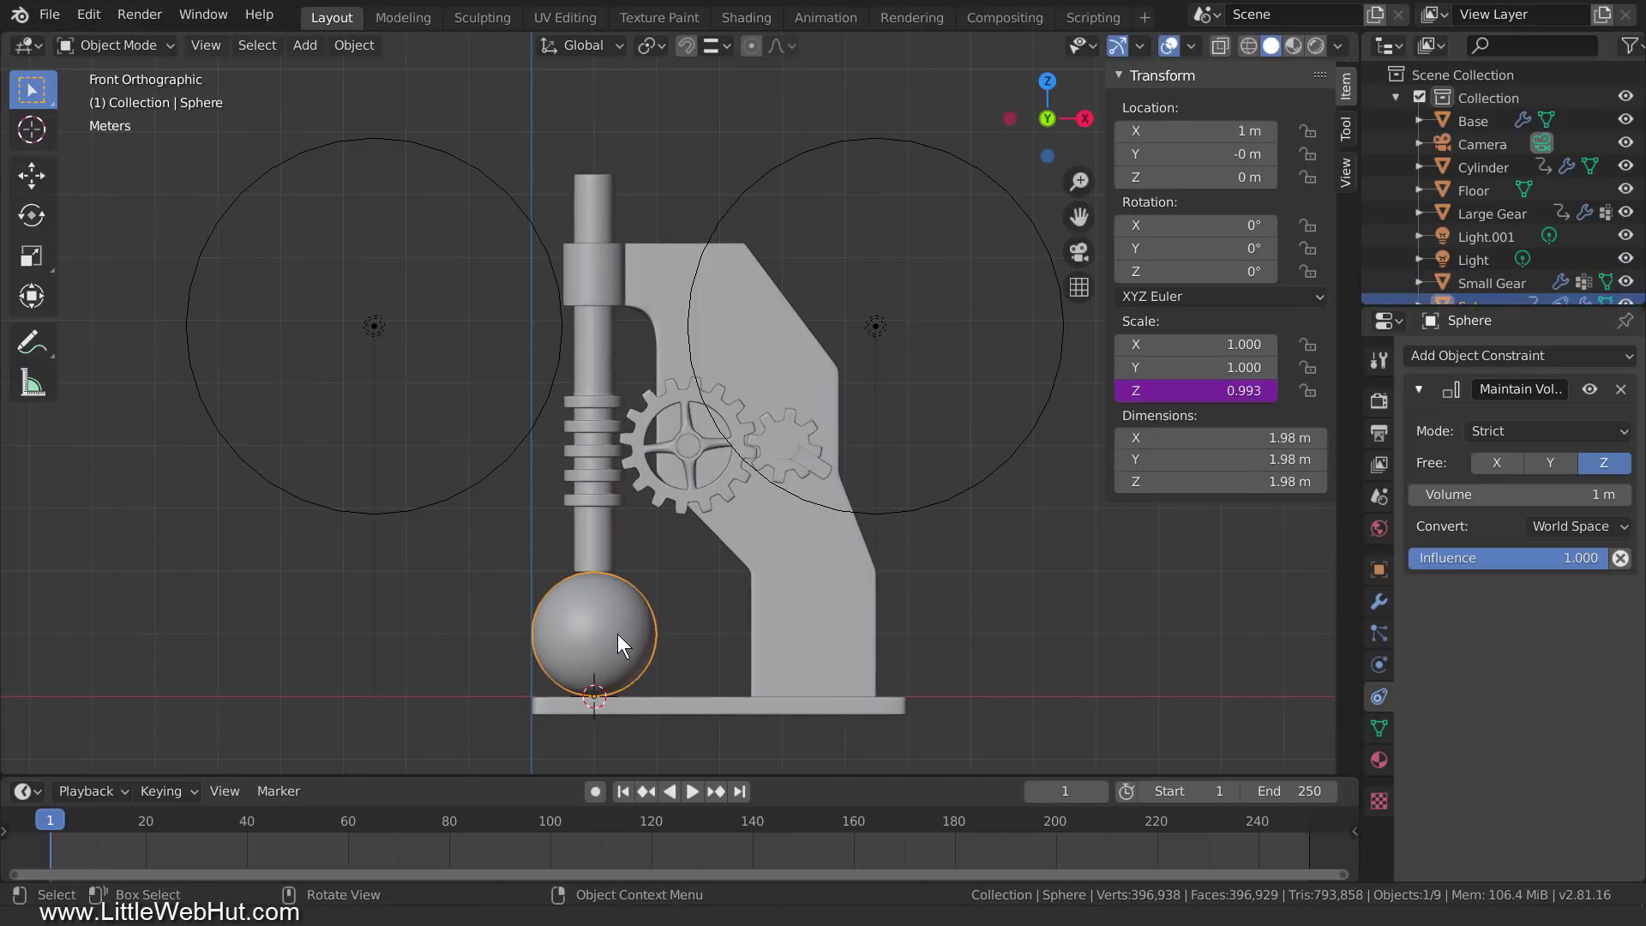
{"action": "right_click", "coordinate": [1177, 391]}
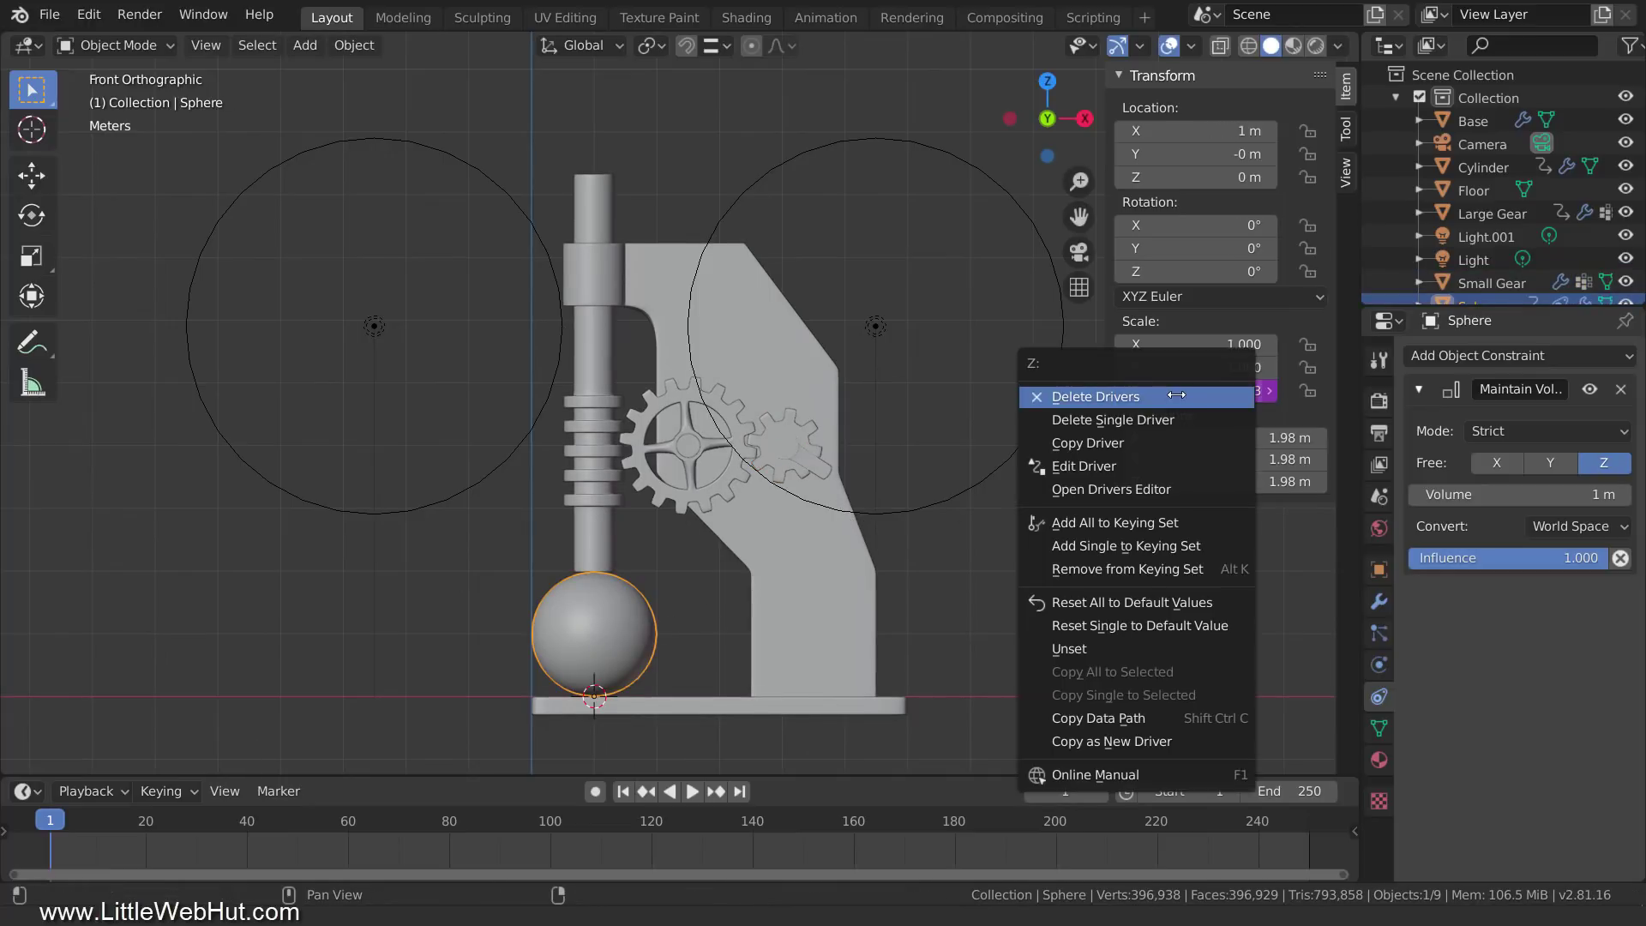
{"action": "left_click", "coordinate": [1158, 466]}
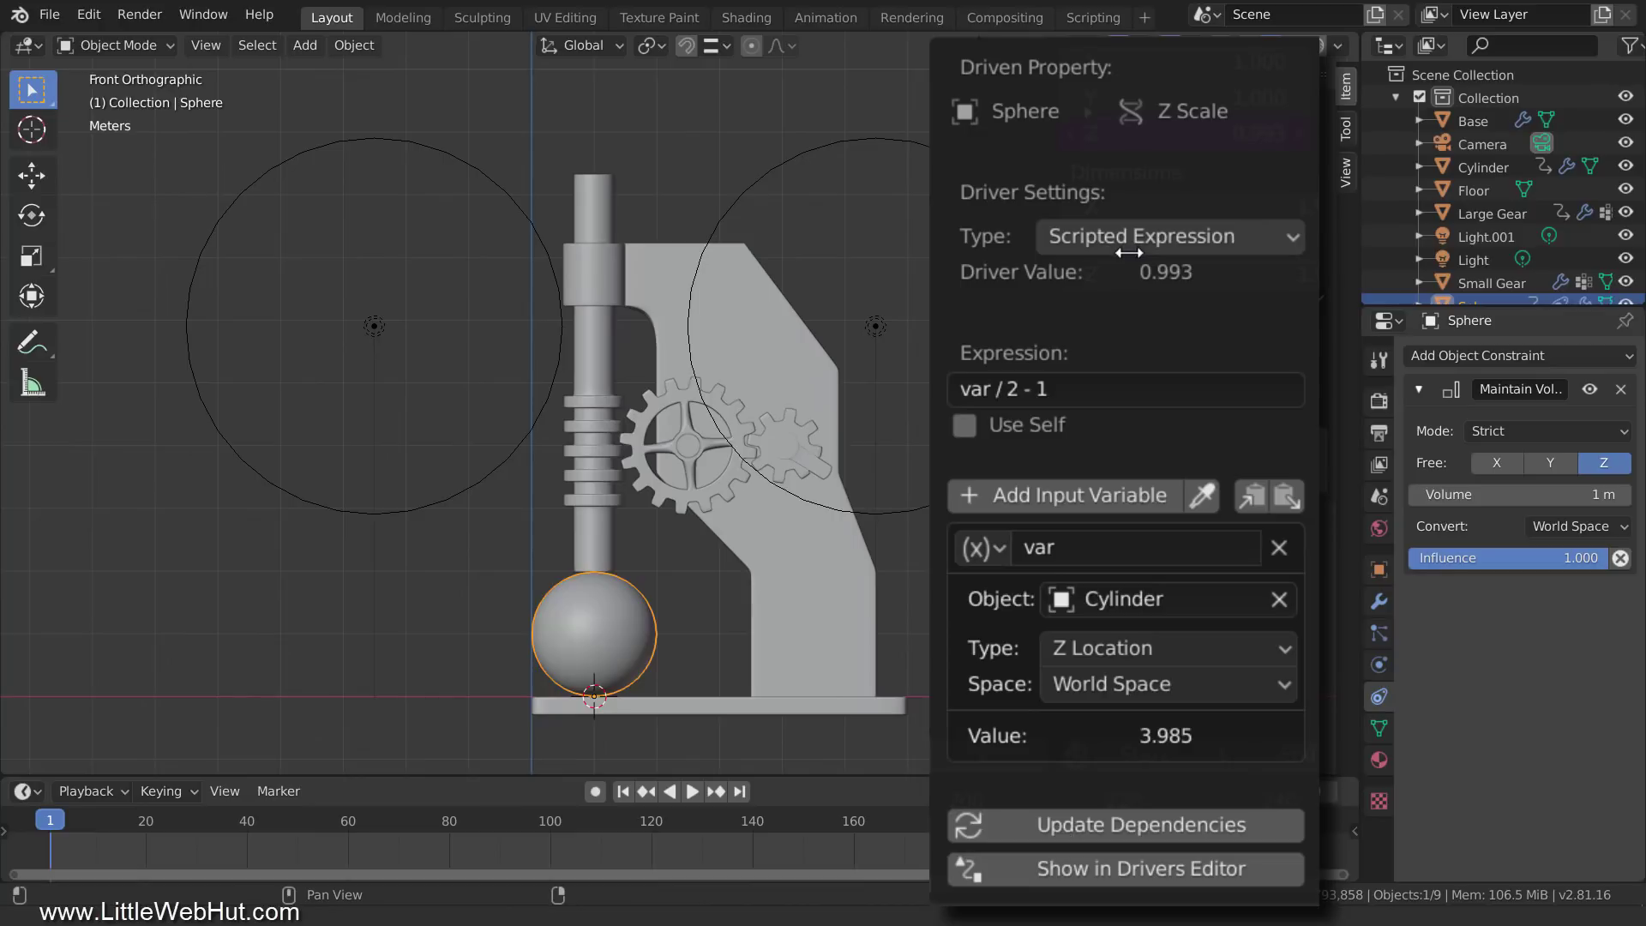
{"action": "left_click", "coordinate": [1093, 389]}
{"action": "left_click", "coordinate": [1094, 388]}
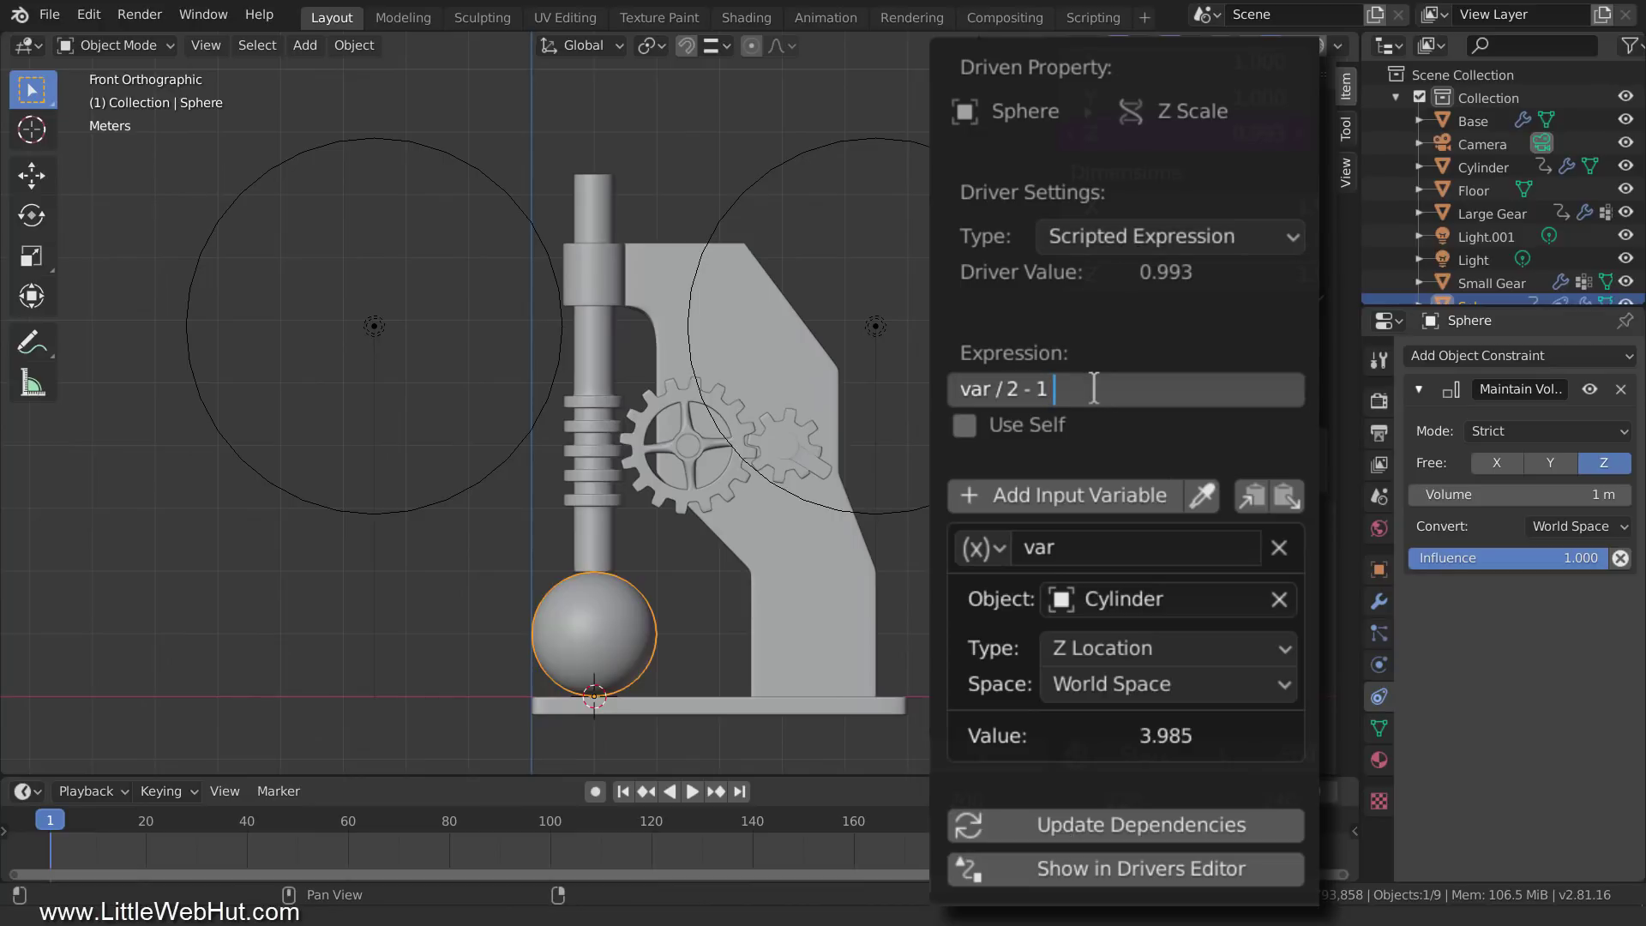
{"action": "type", "text": "if var < "}
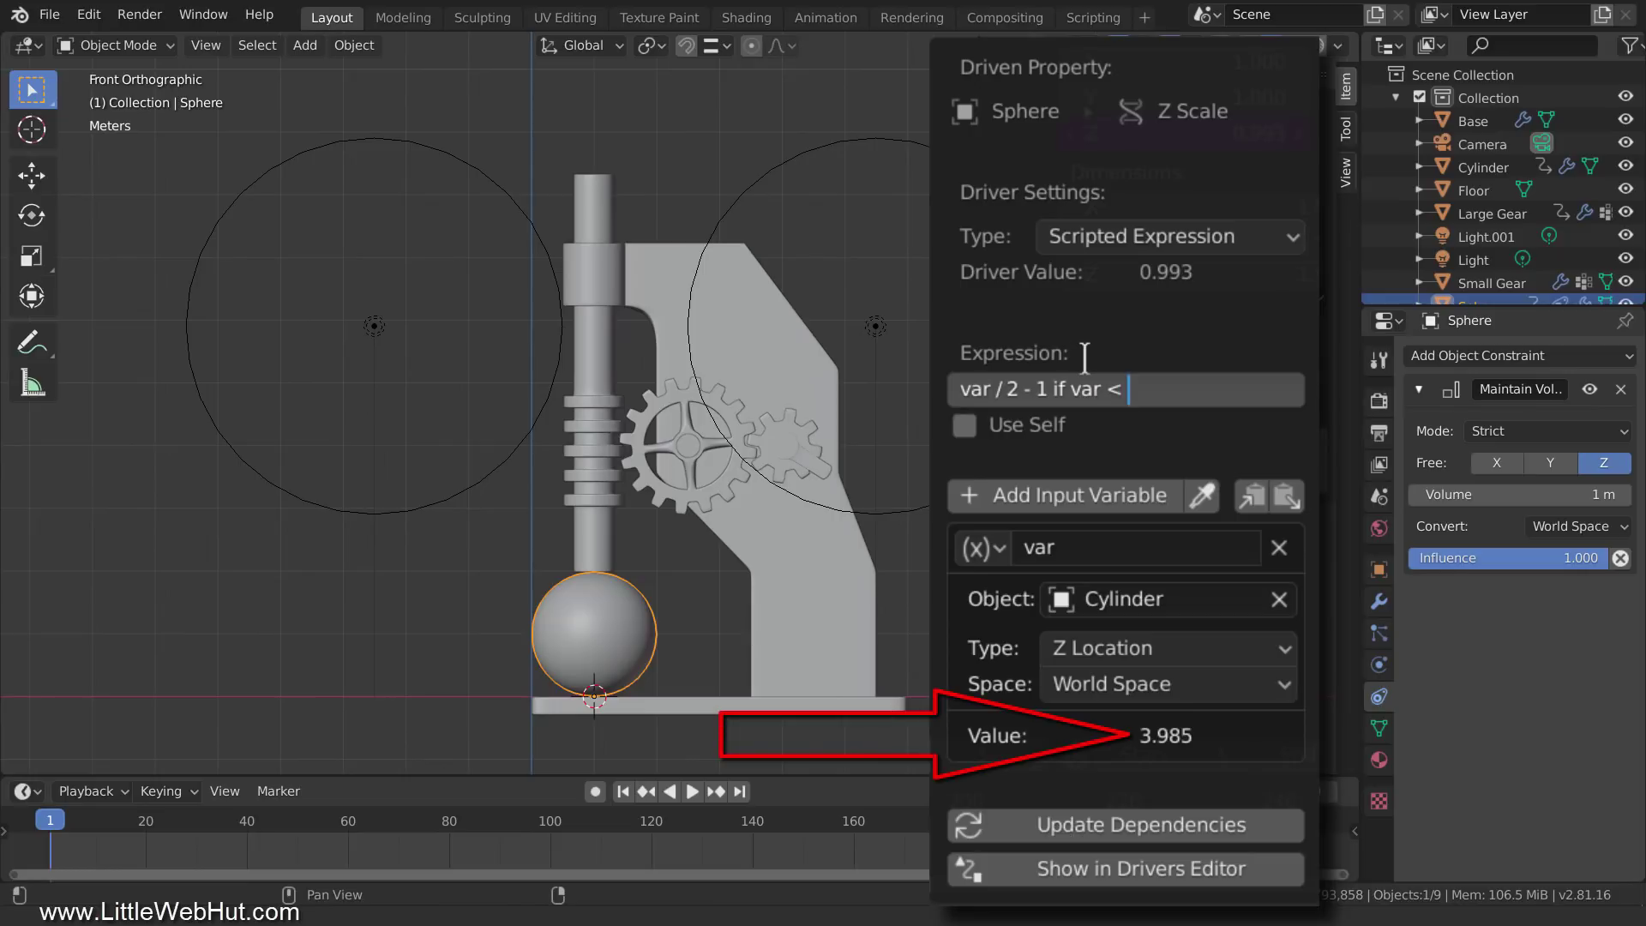
{"action": "type", "text": "4"}
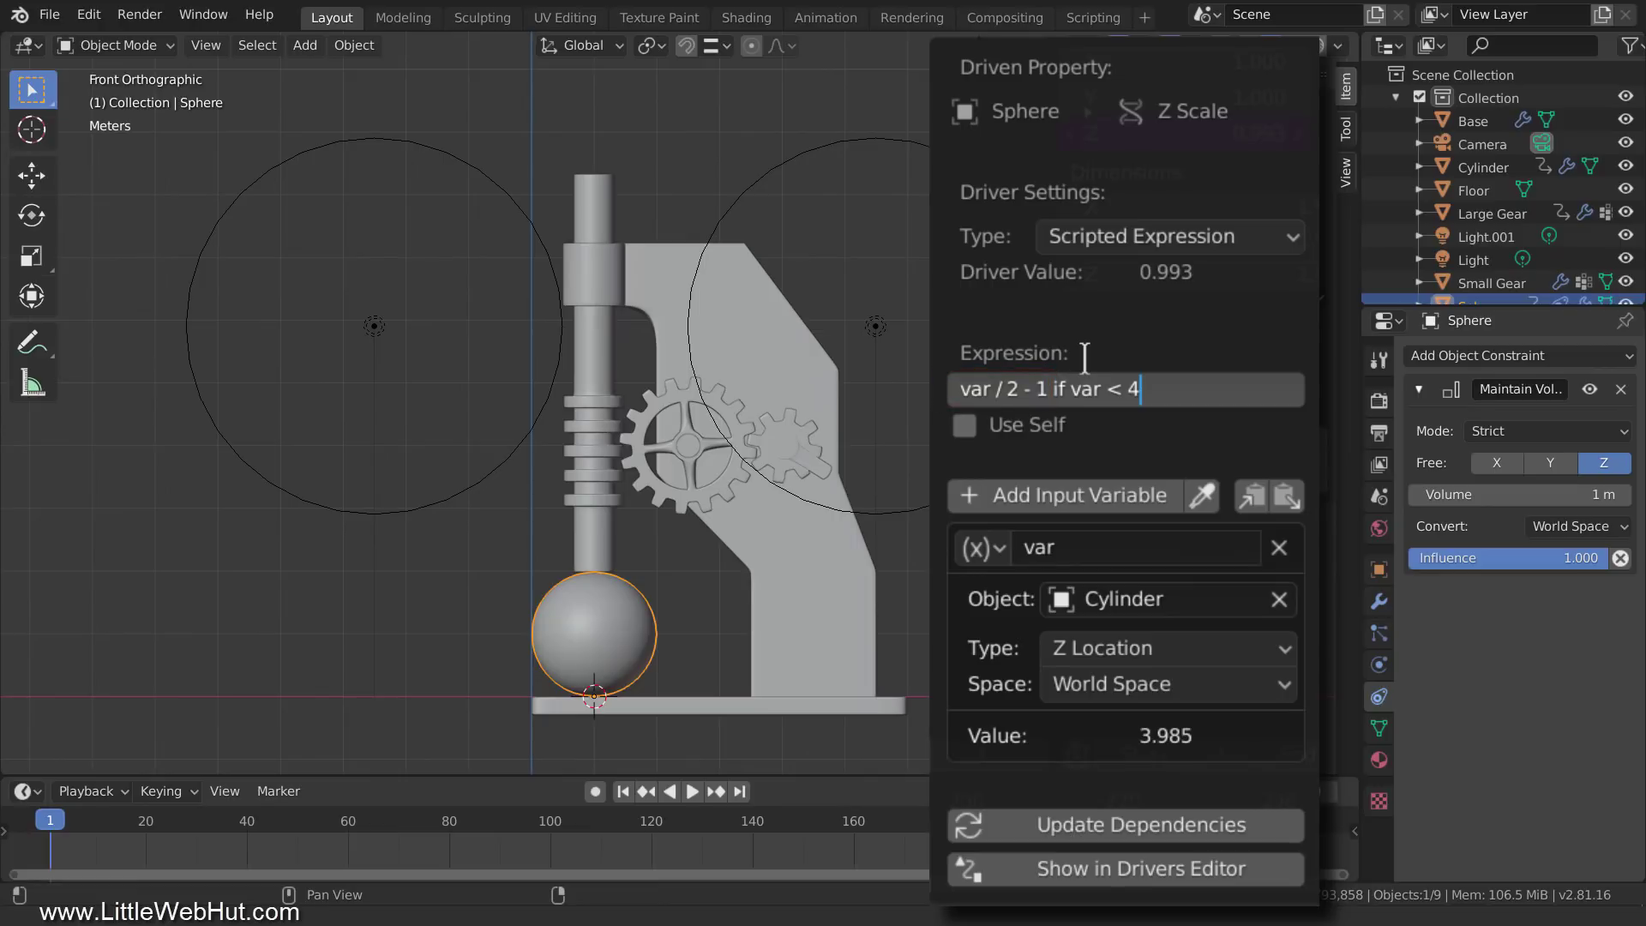
{"action": "type", "text": "else 1"}
{"action": "key", "text": "Return"}
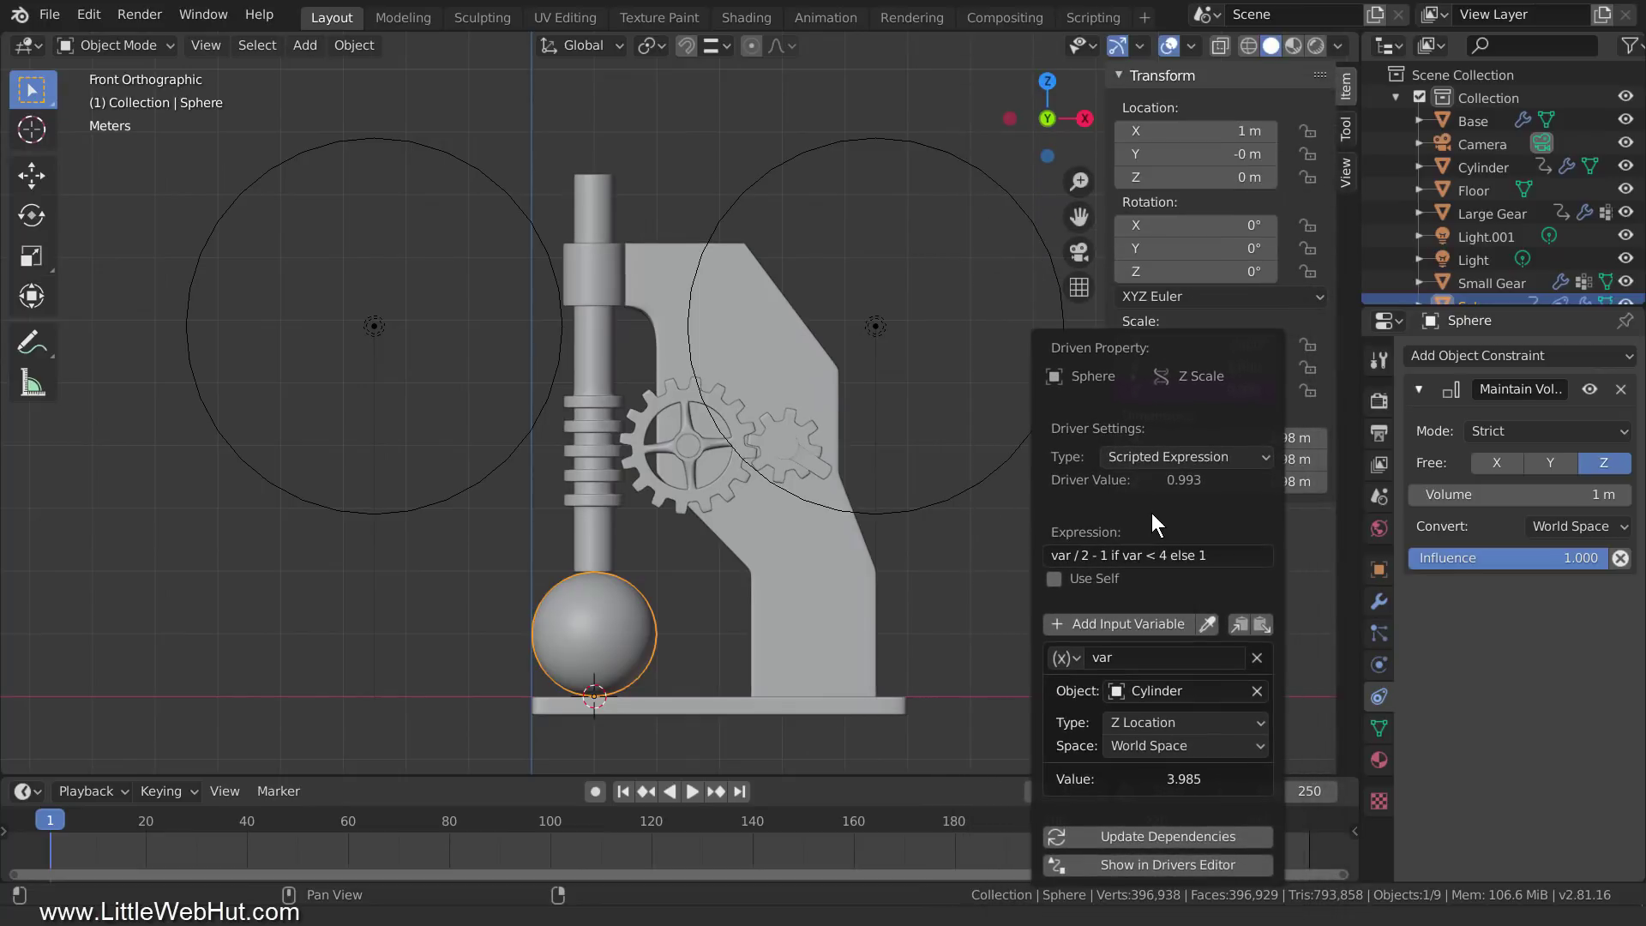
- Rotate the small gear to about 15.4° on Y to test the conditional driver
{"action": "left_click", "coordinate": [814, 463]}
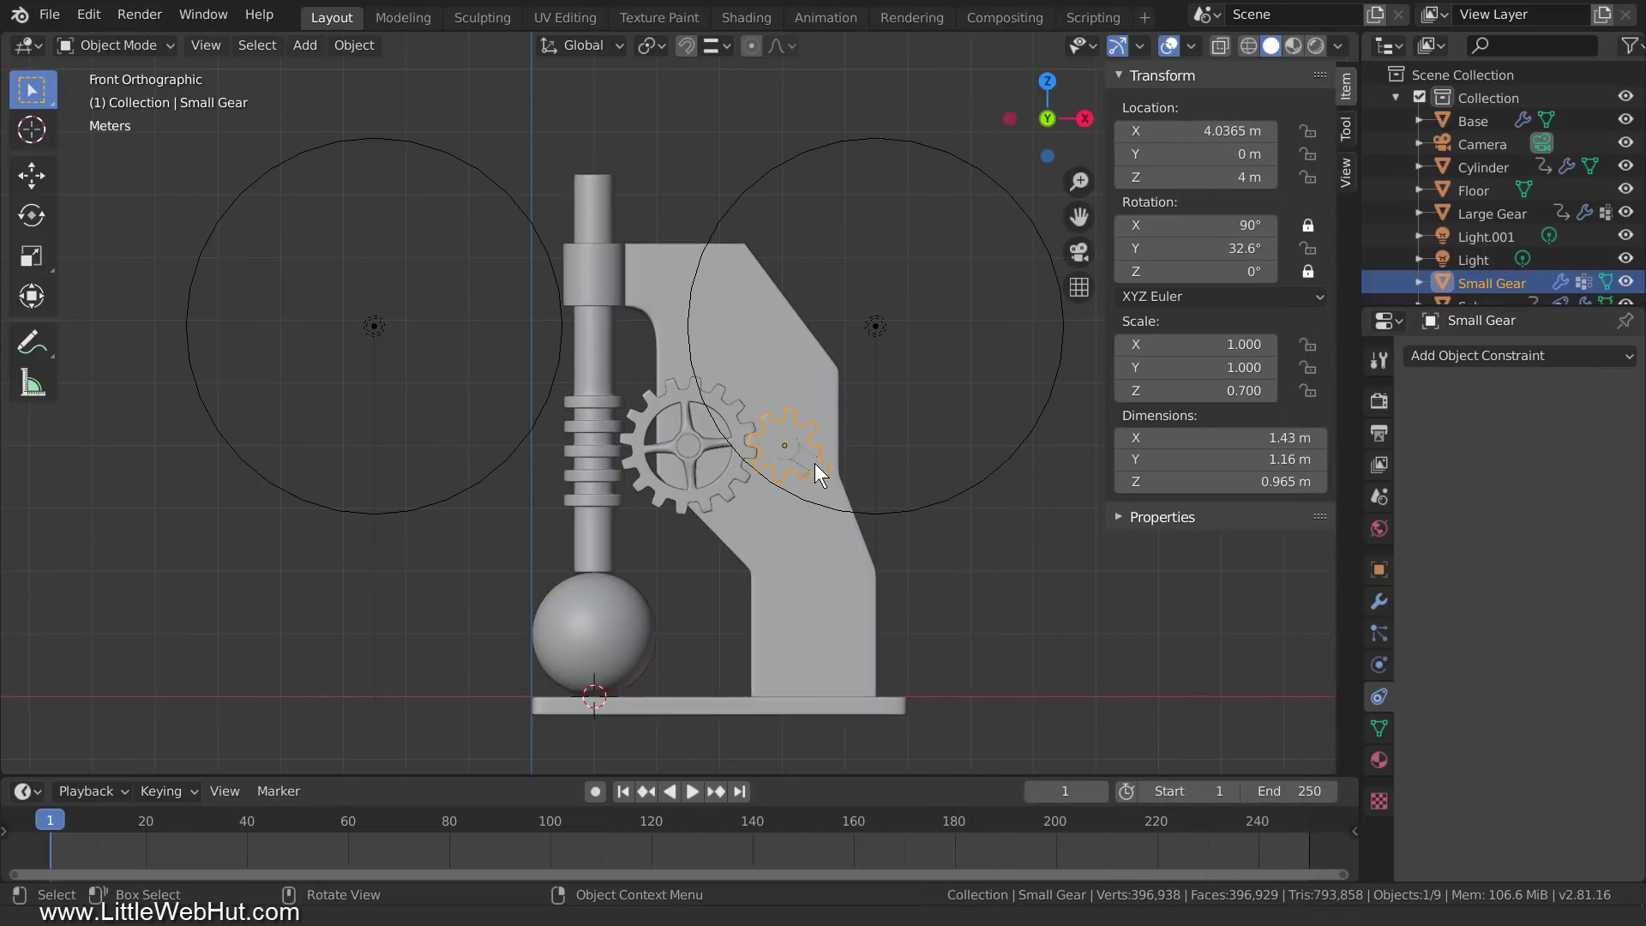
{"action": "key", "text": "r"}
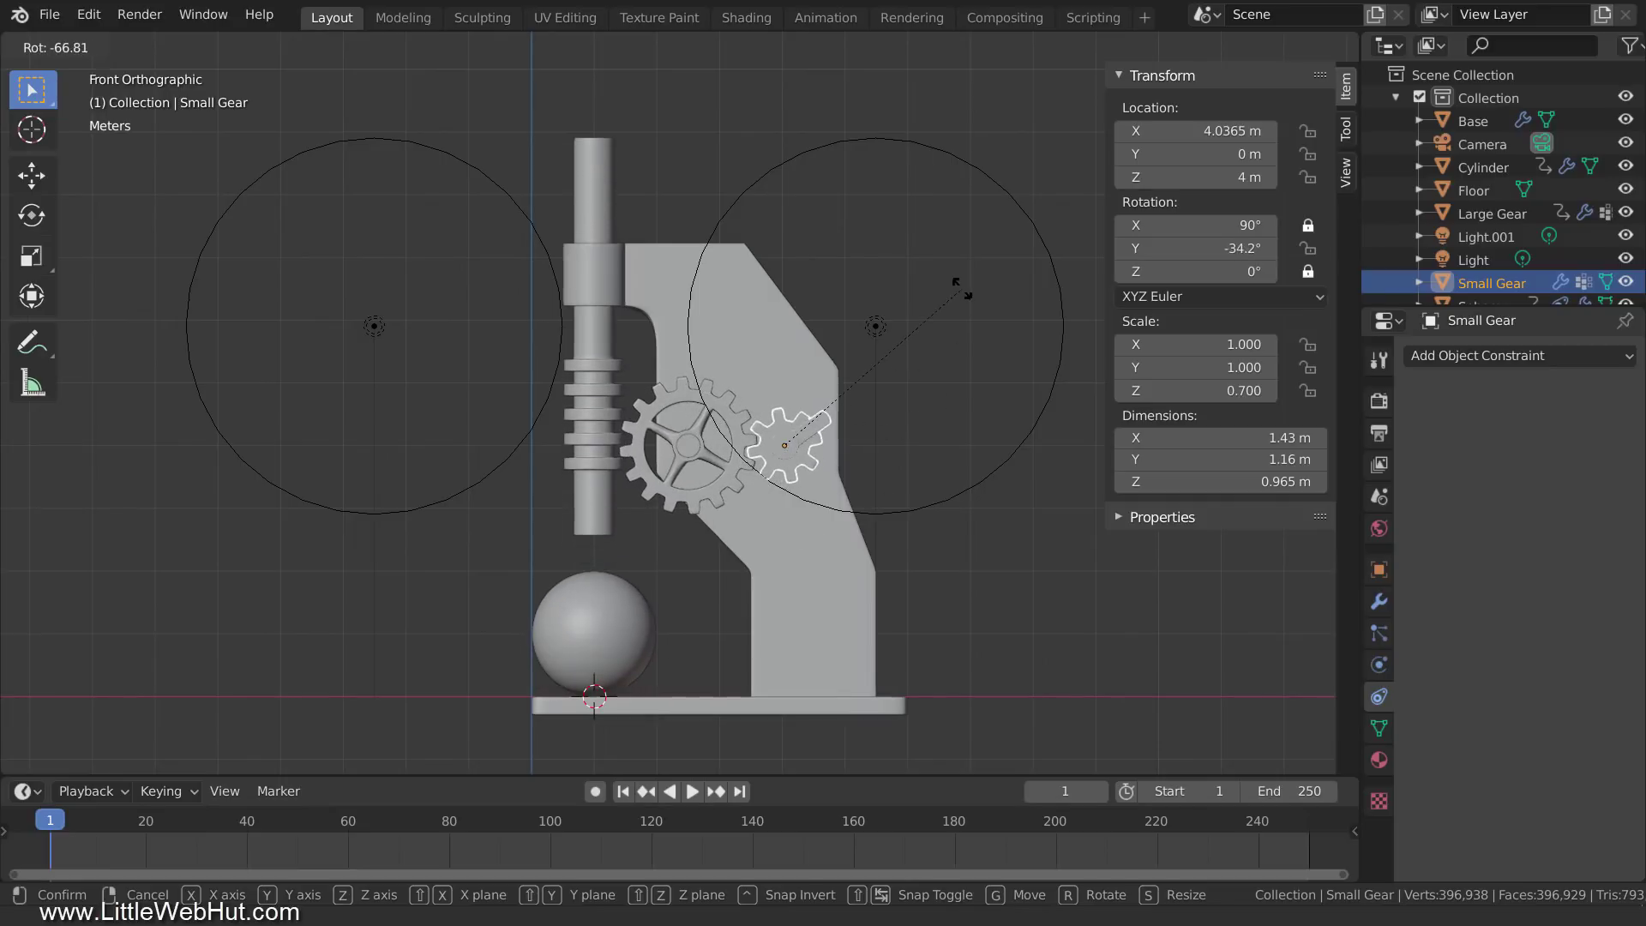
{"action": "left_click", "coordinate": [919, 465]}
- Switch the viewport to Rendered shading and rotate the small gear to about -23.9° on Y
{"action": "key", "text": "z"}
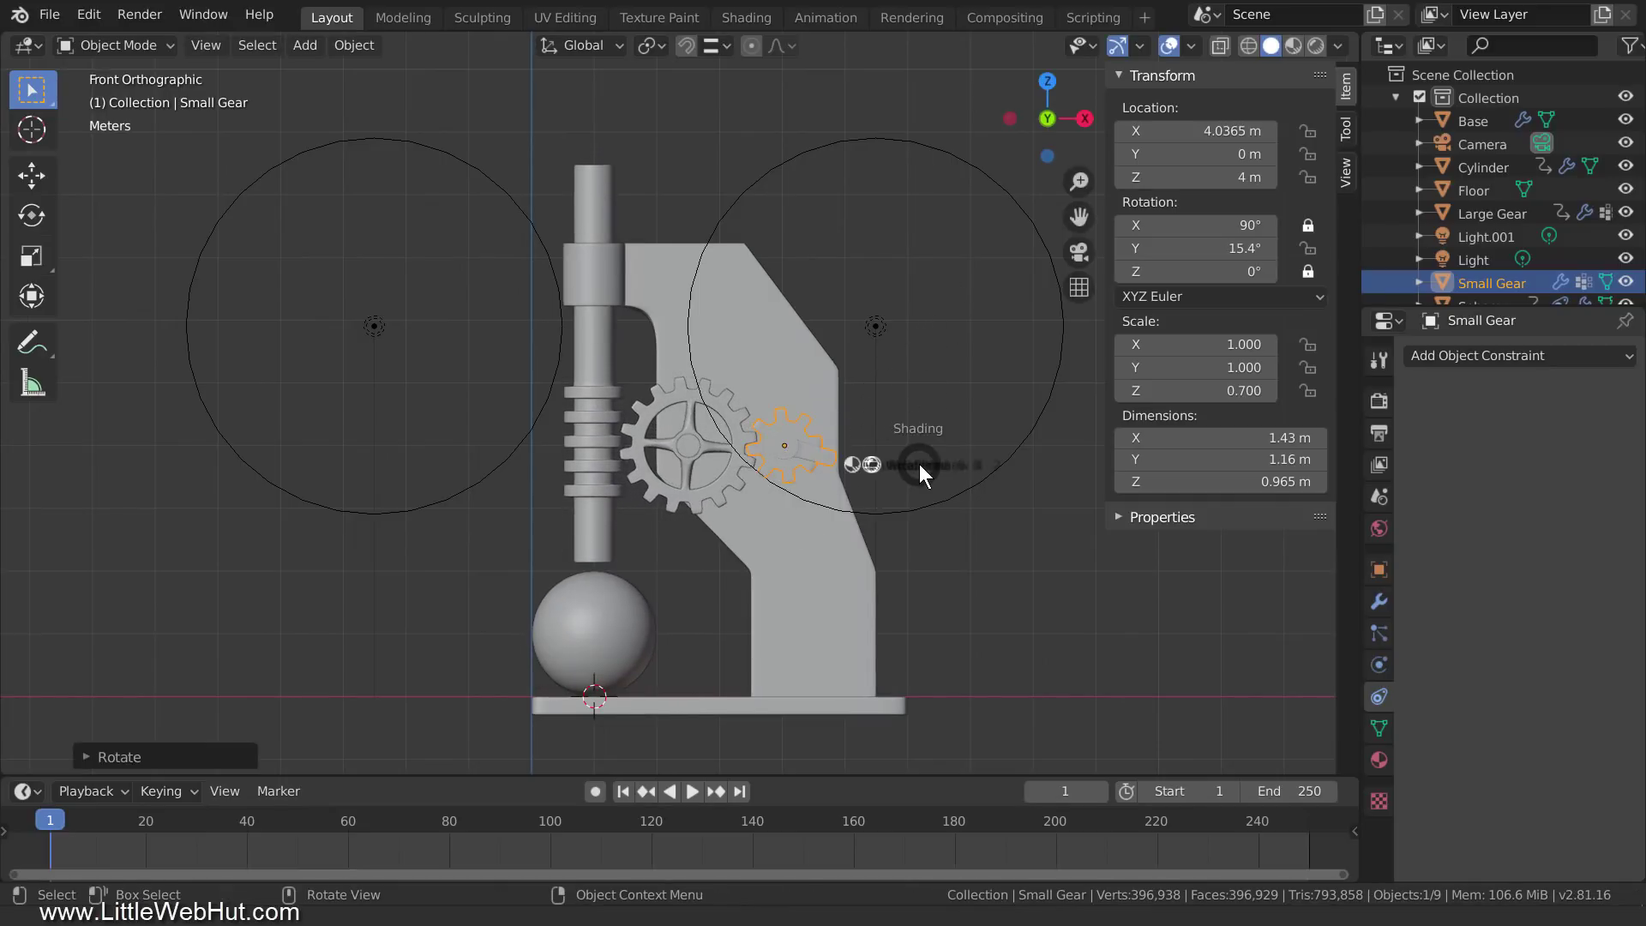
{"action": "left_click", "coordinate": [947, 329]}
{"action": "mouse_move", "coordinate": [923, 378]}
{"action": "middle_mouse_down"}
{"action": "mouse_move", "coordinate": [876, 458]}
{"action": "mouse_move", "coordinate": [852, 422]}
{"action": "middle_mouse_up"}
{"action": "key", "text": "r"}
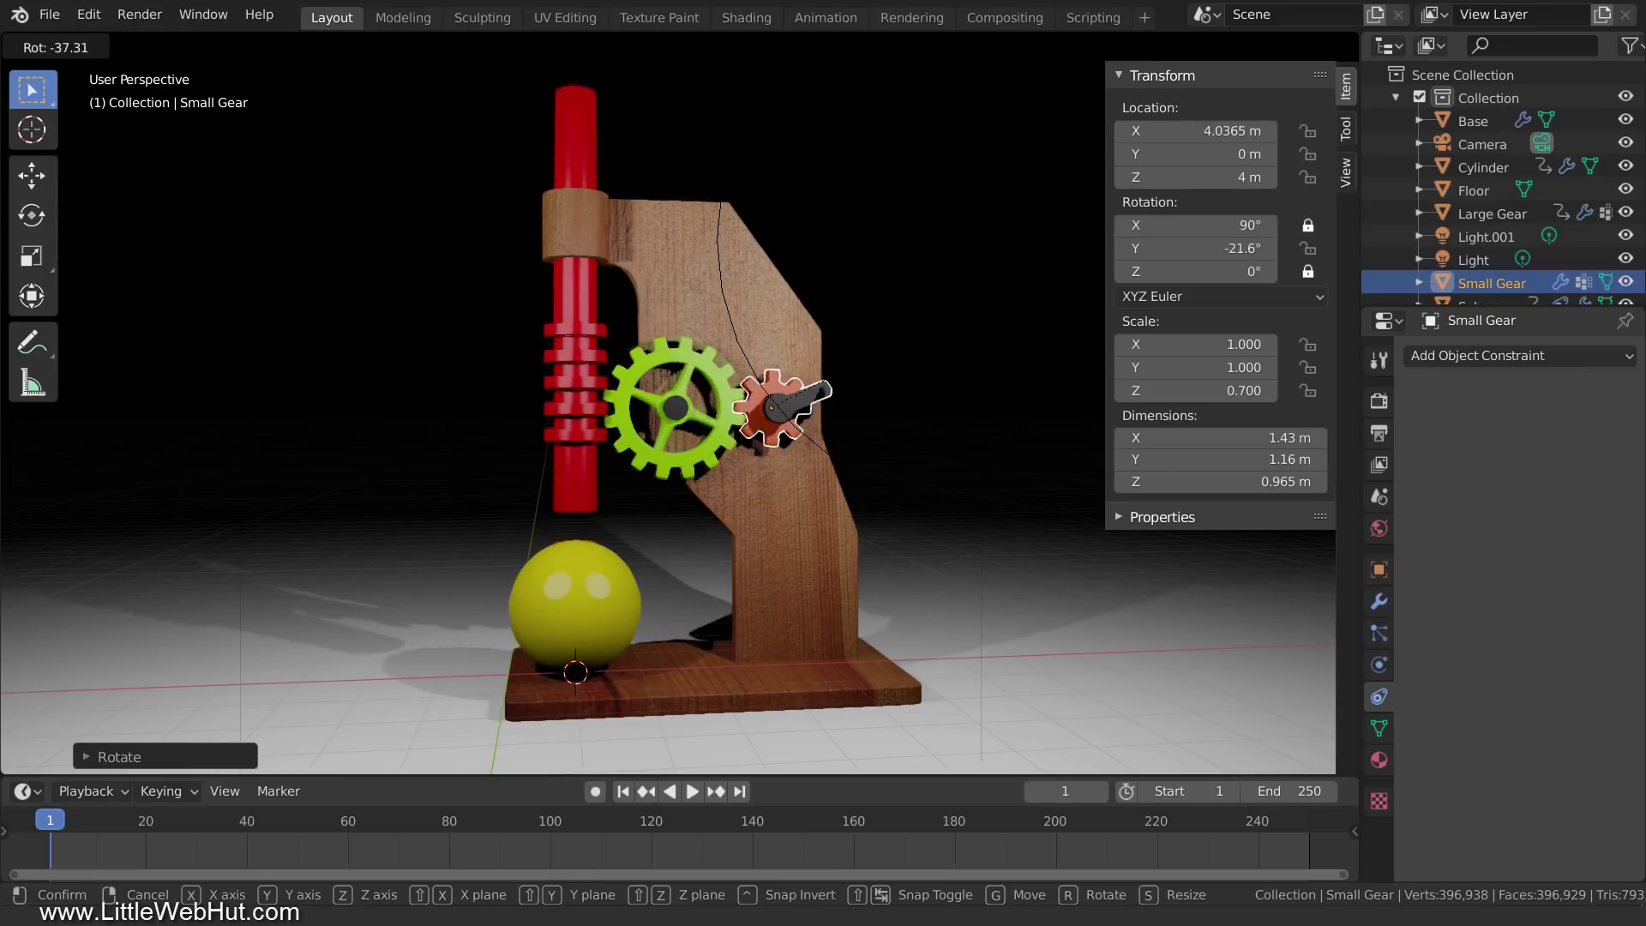
{"action": "left_click", "coordinate": [1010, 270]}
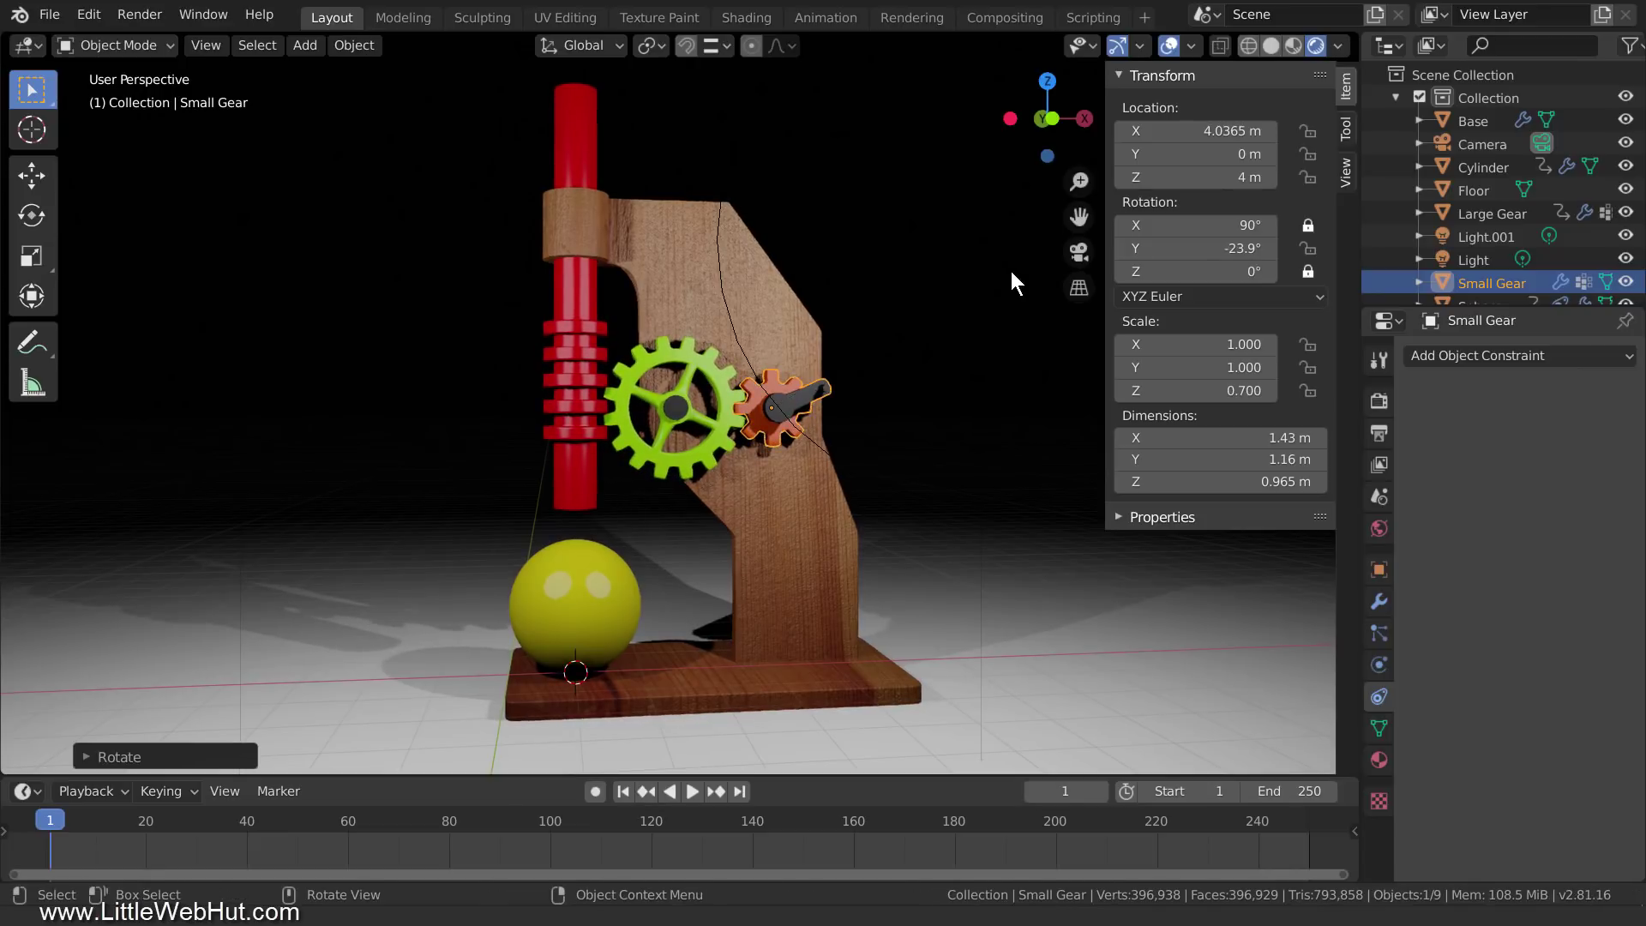
- Rotate the small gear to about -64.8° on Y and insert a Rotation keyframe at frame 1
{"action": "left_click", "coordinate": [1378, 403]}
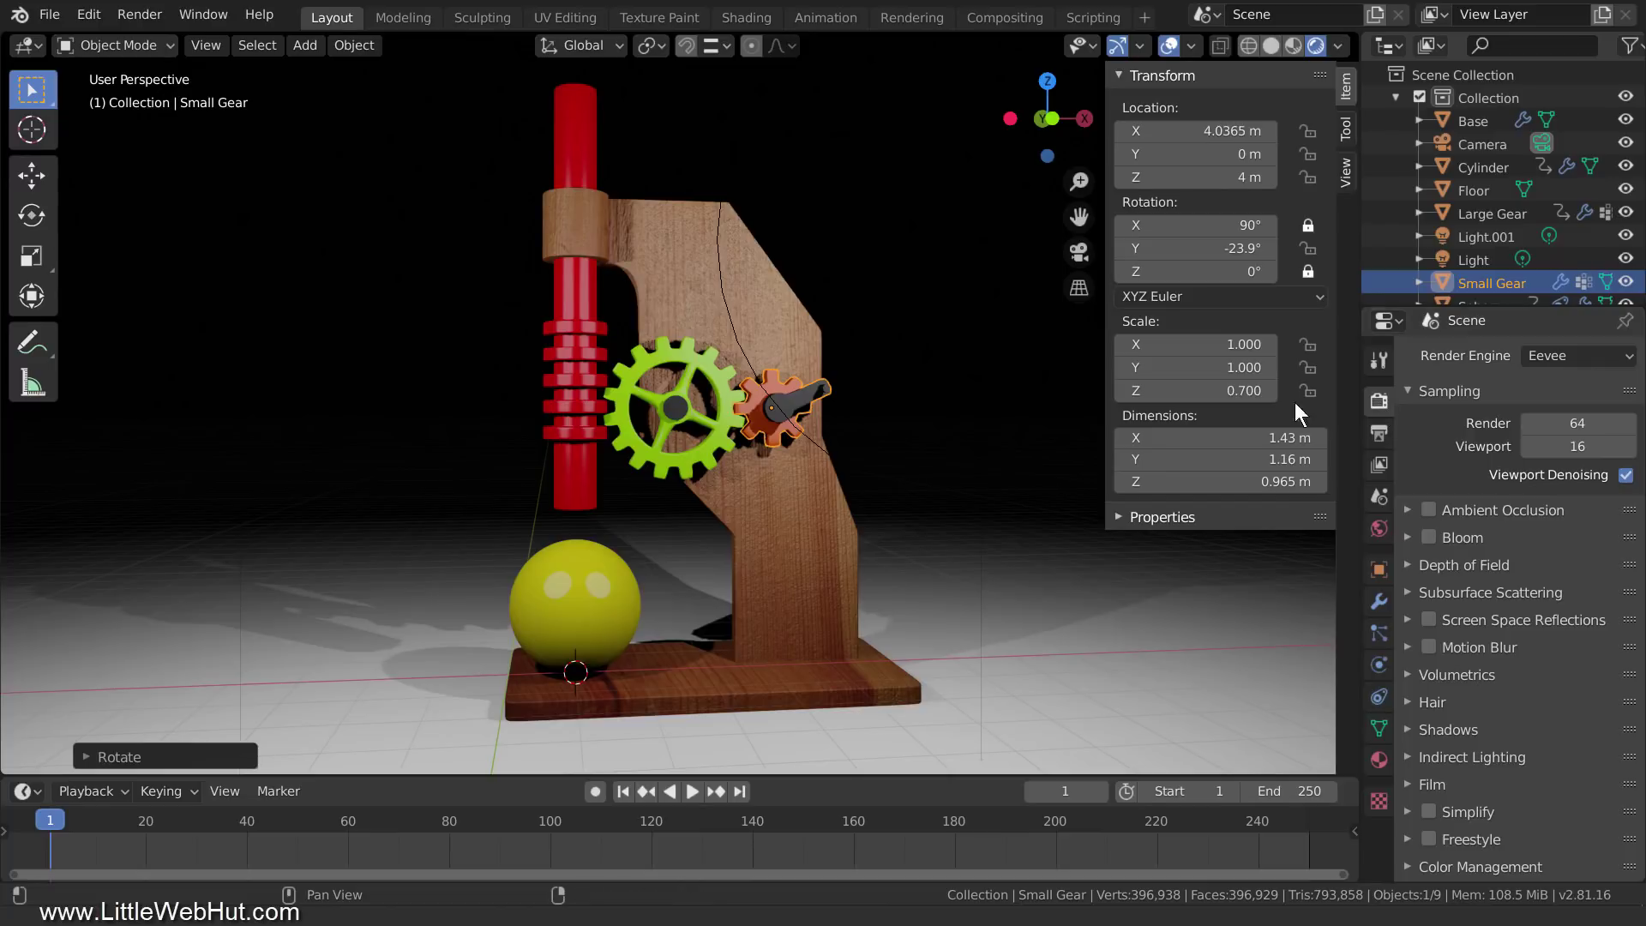
{"action": "key", "text": "r"}
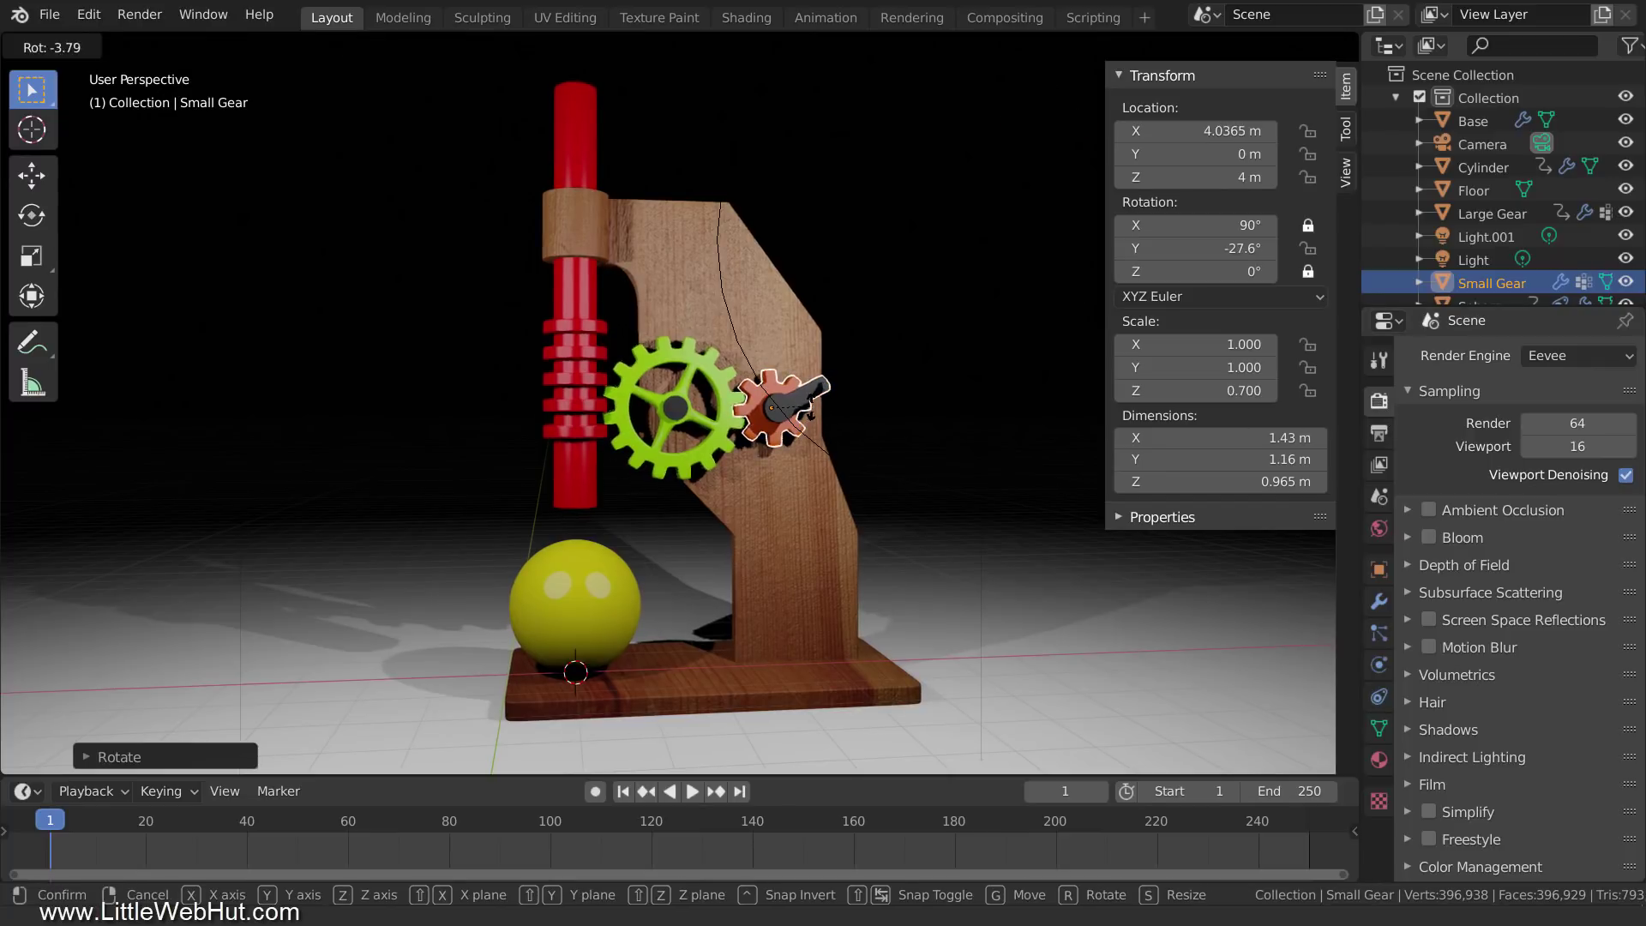
{"action": "left_click", "coordinate": [819, 368]}
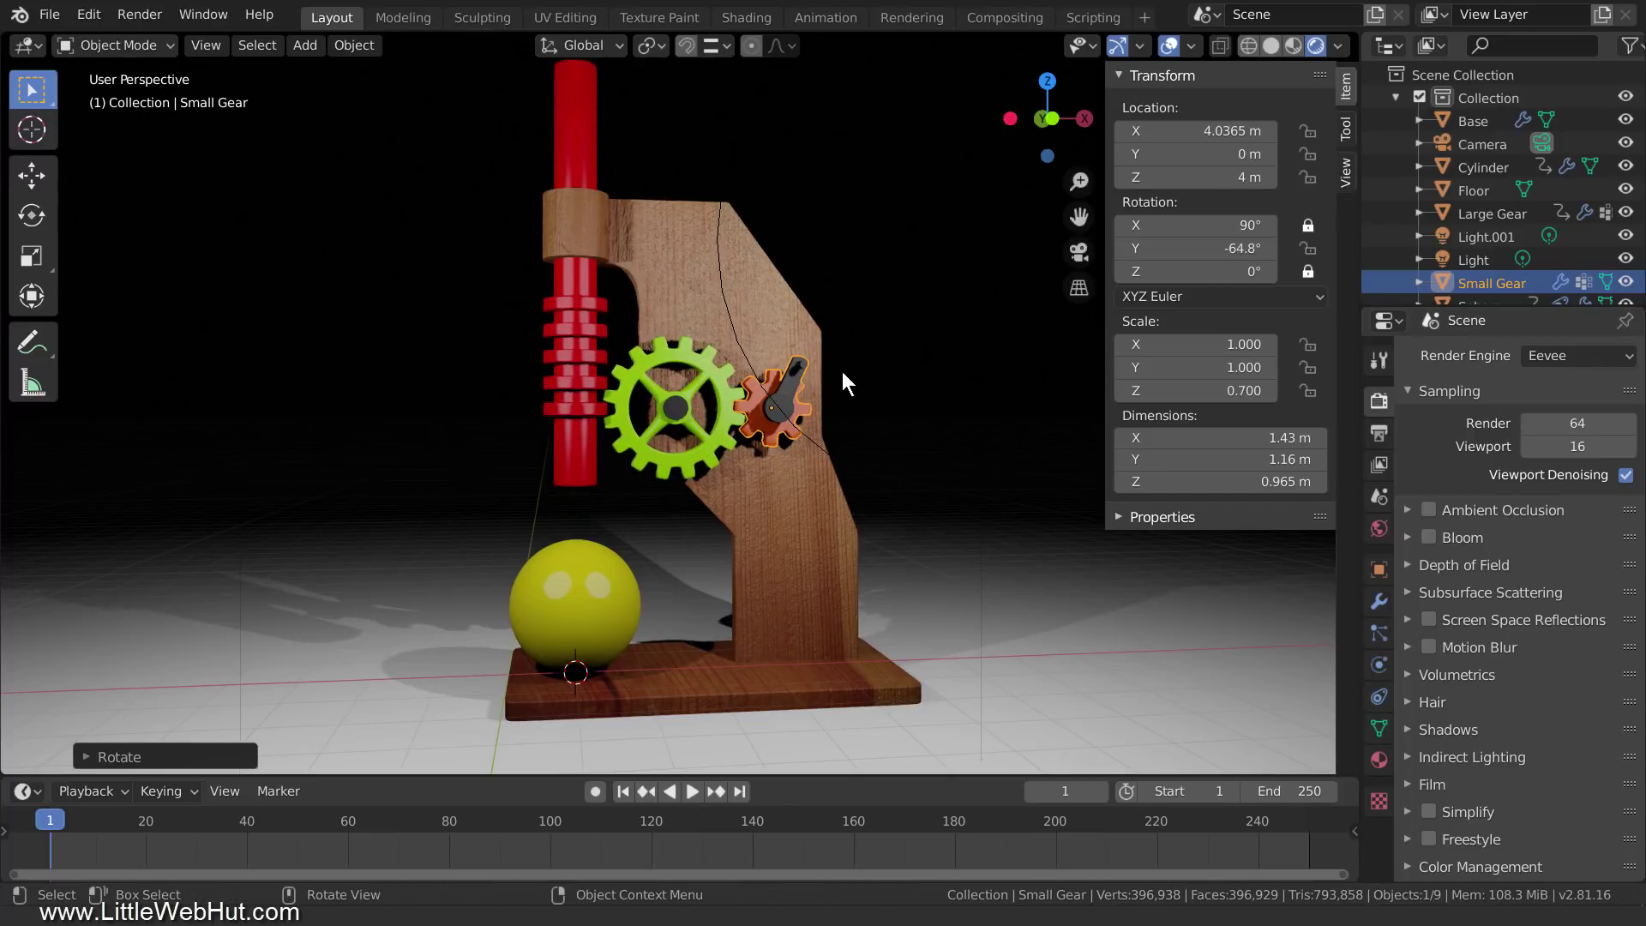
{"action": "key", "text": "i"}
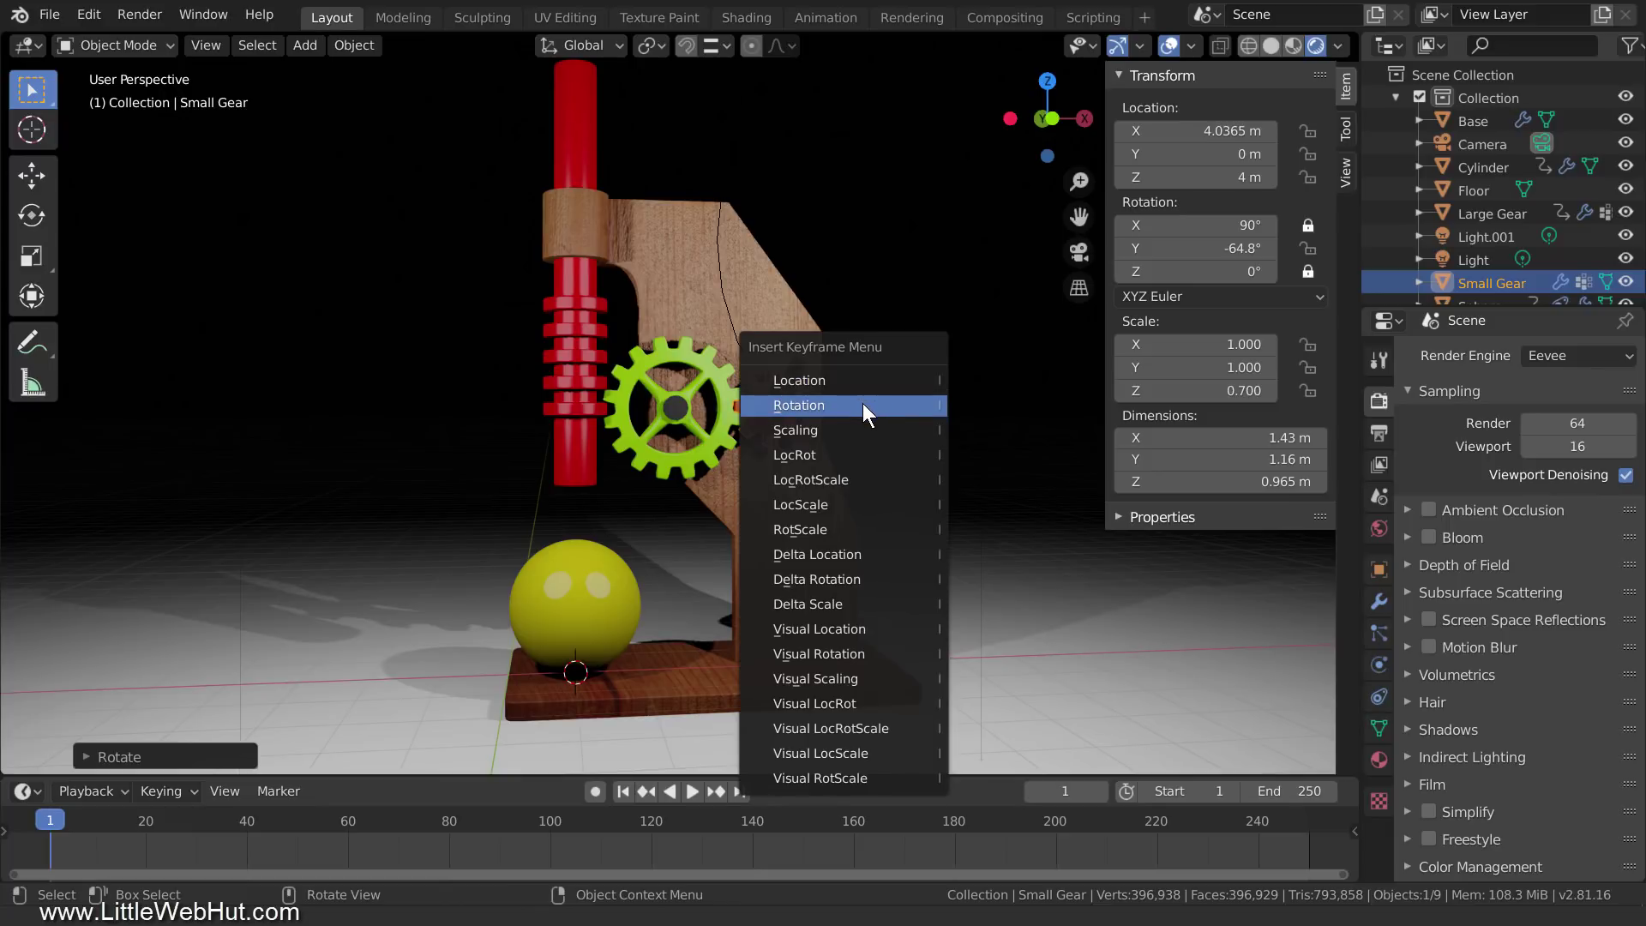
{"action": "left_click", "coordinate": [862, 405]}
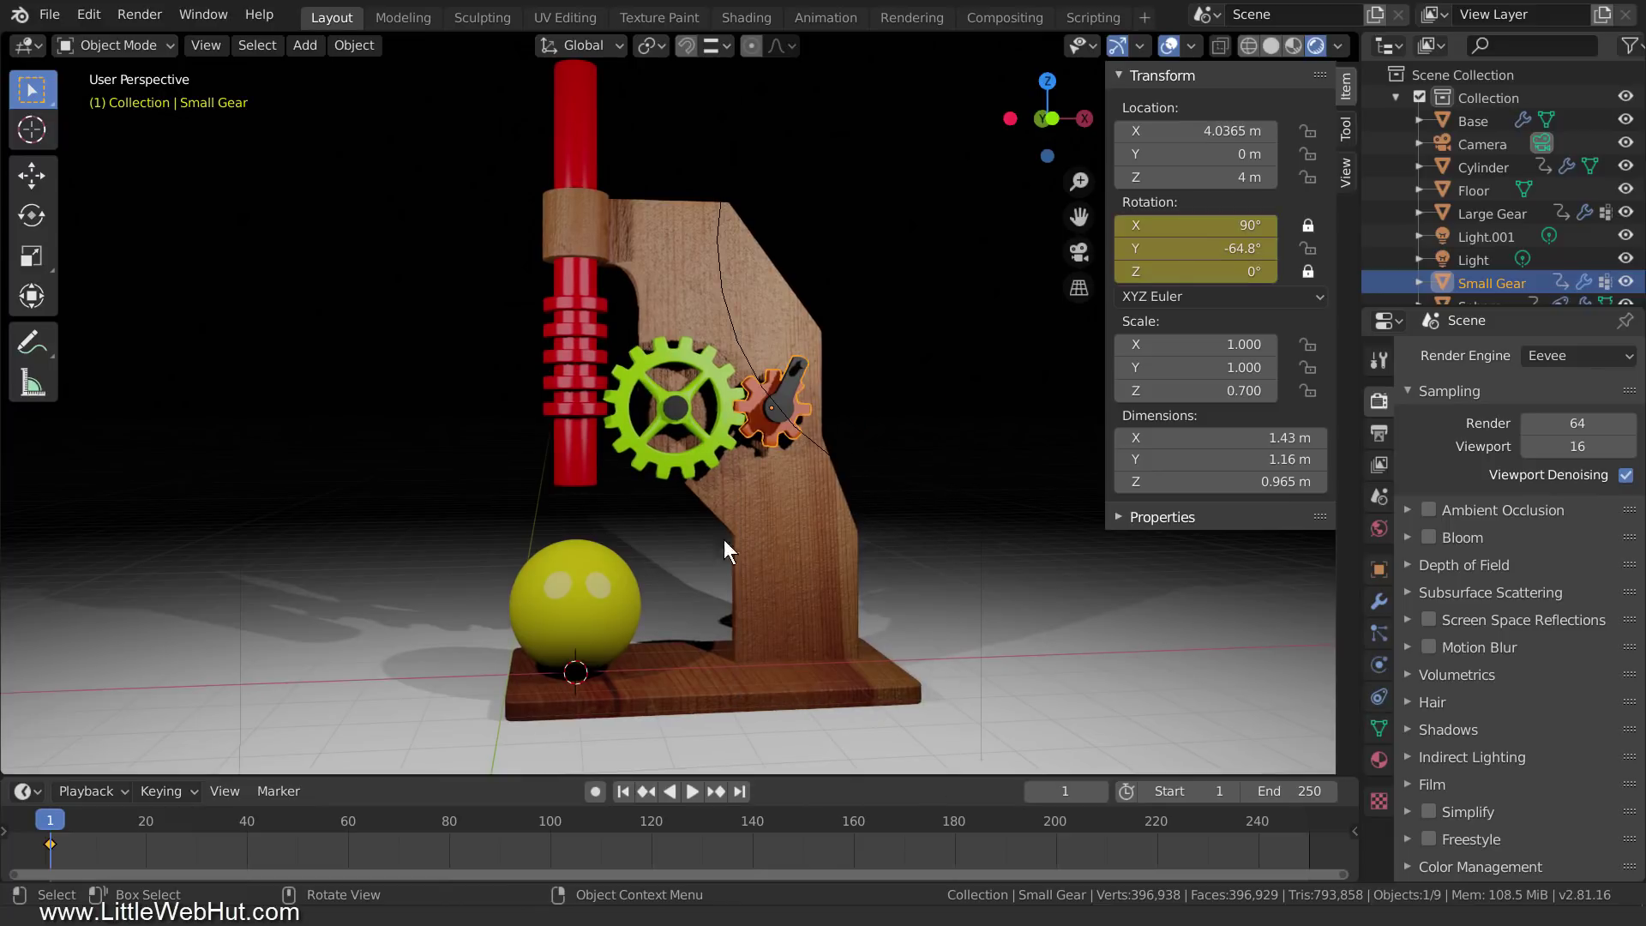
- Insert a Rotation keyframe for the small gear at frame 100 with the same rotation
{"action": "left_click", "coordinate": [551, 820]}
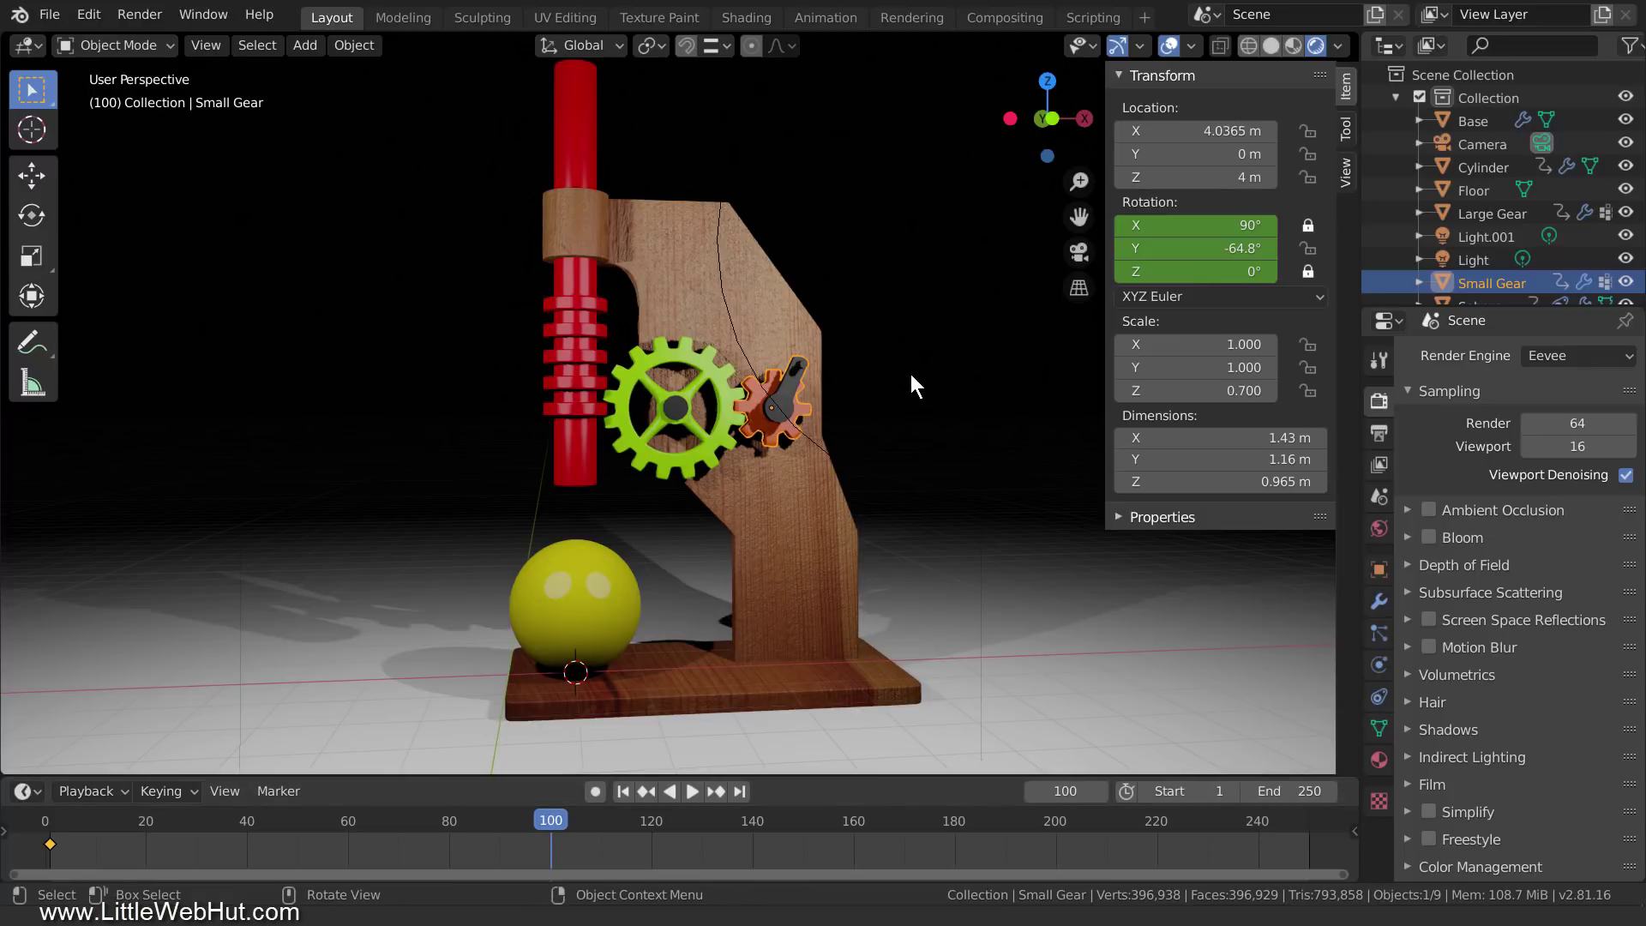
{"action": "key", "text": "i"}
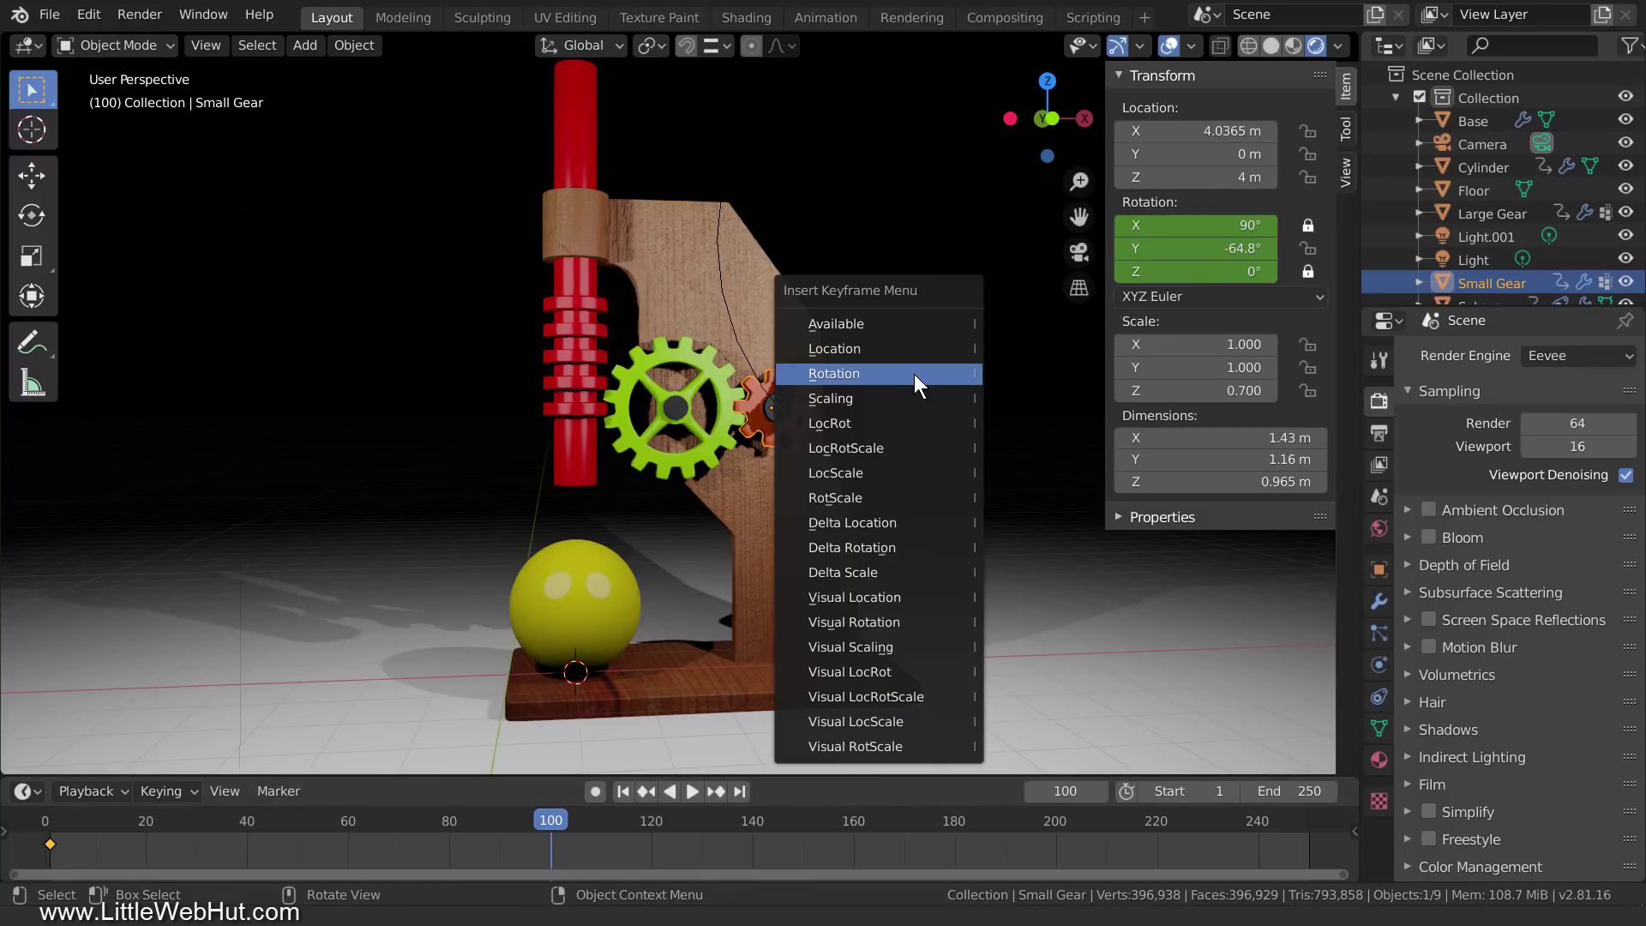
{"action": "left_click", "coordinate": [914, 373]}
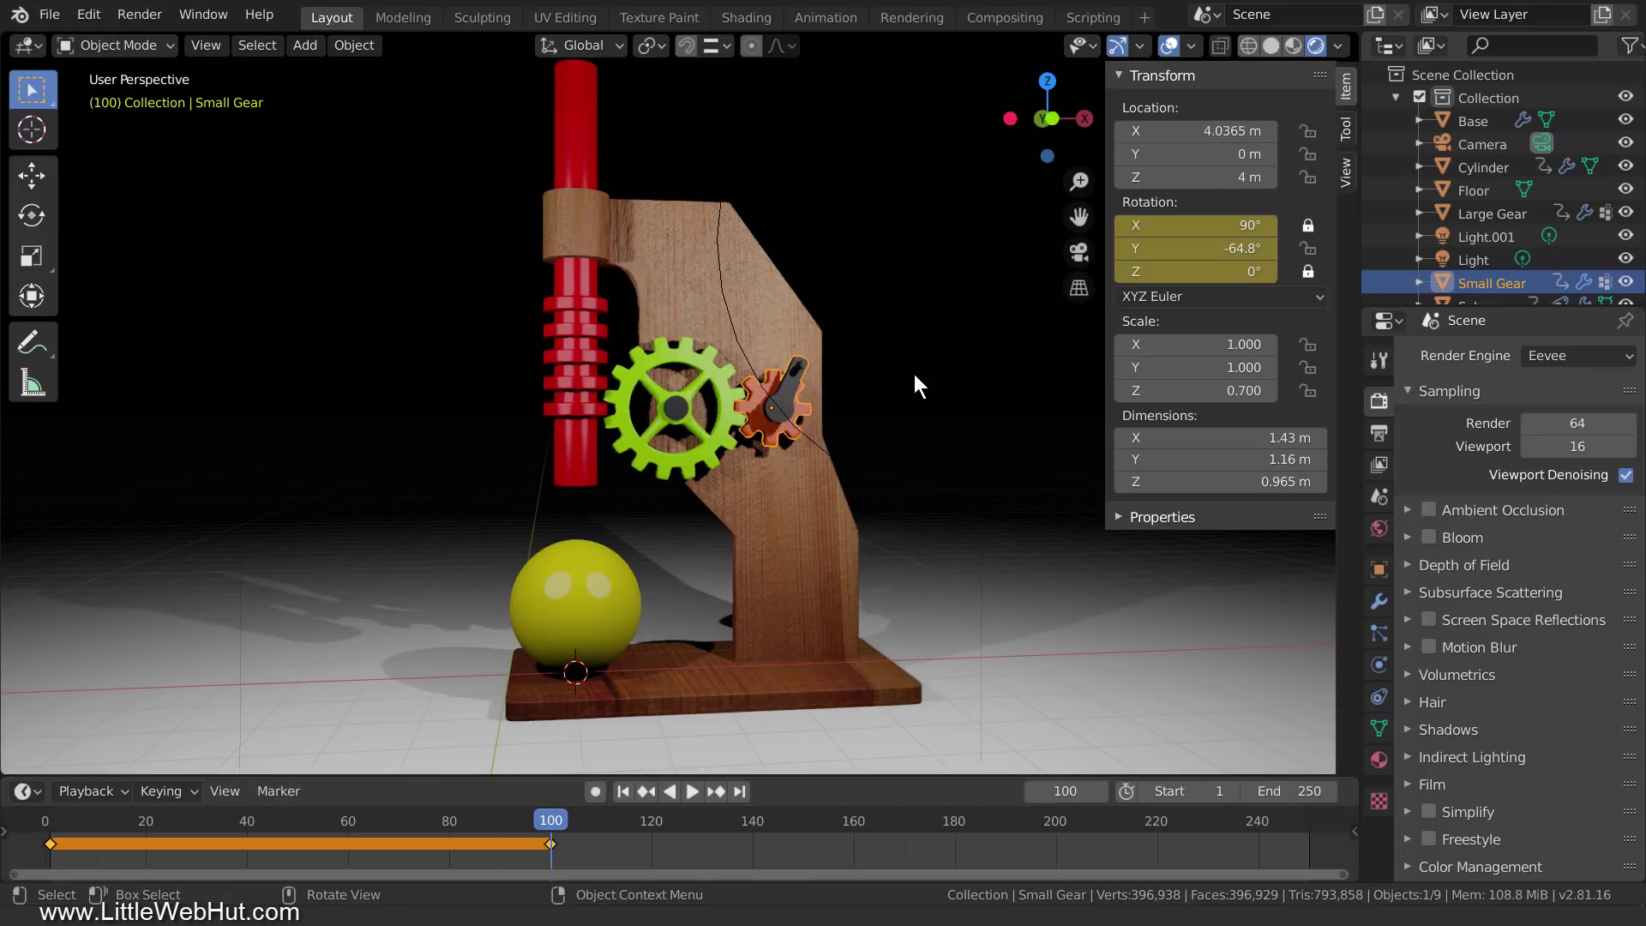
- At frame 50, rotate the small gear to about 129° on Y and insert a Rotation keyframe
{"action": "left_click", "coordinate": [298, 817]}
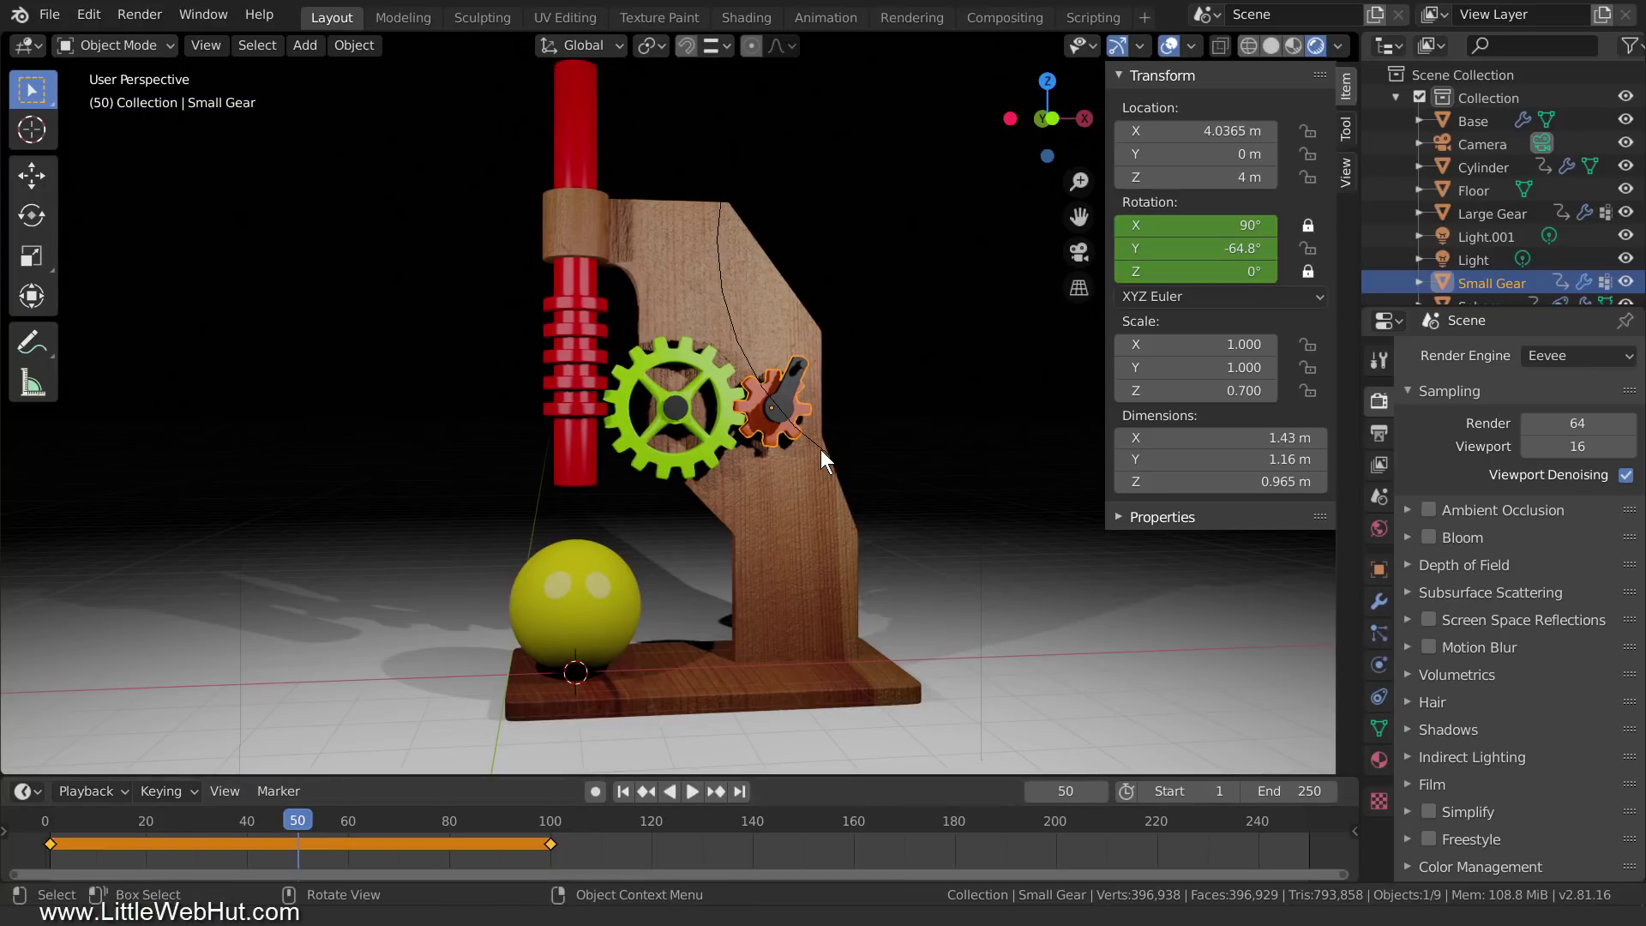
{"action": "key", "text": "r"}
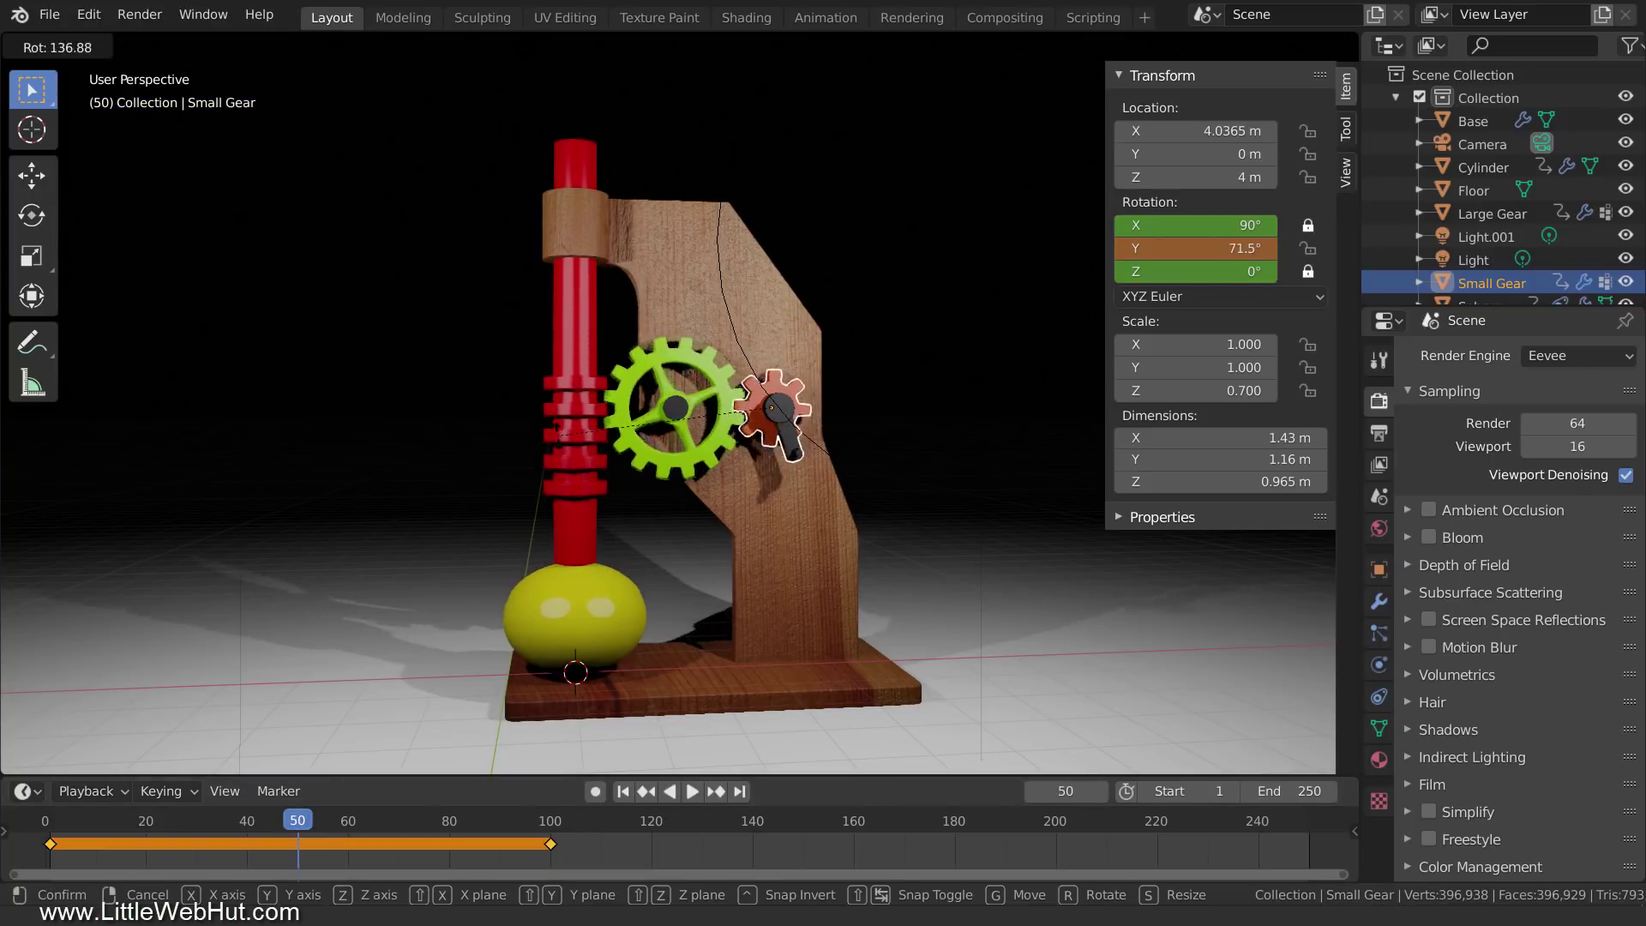
{"action": "left_click", "coordinate": [561, 160]}
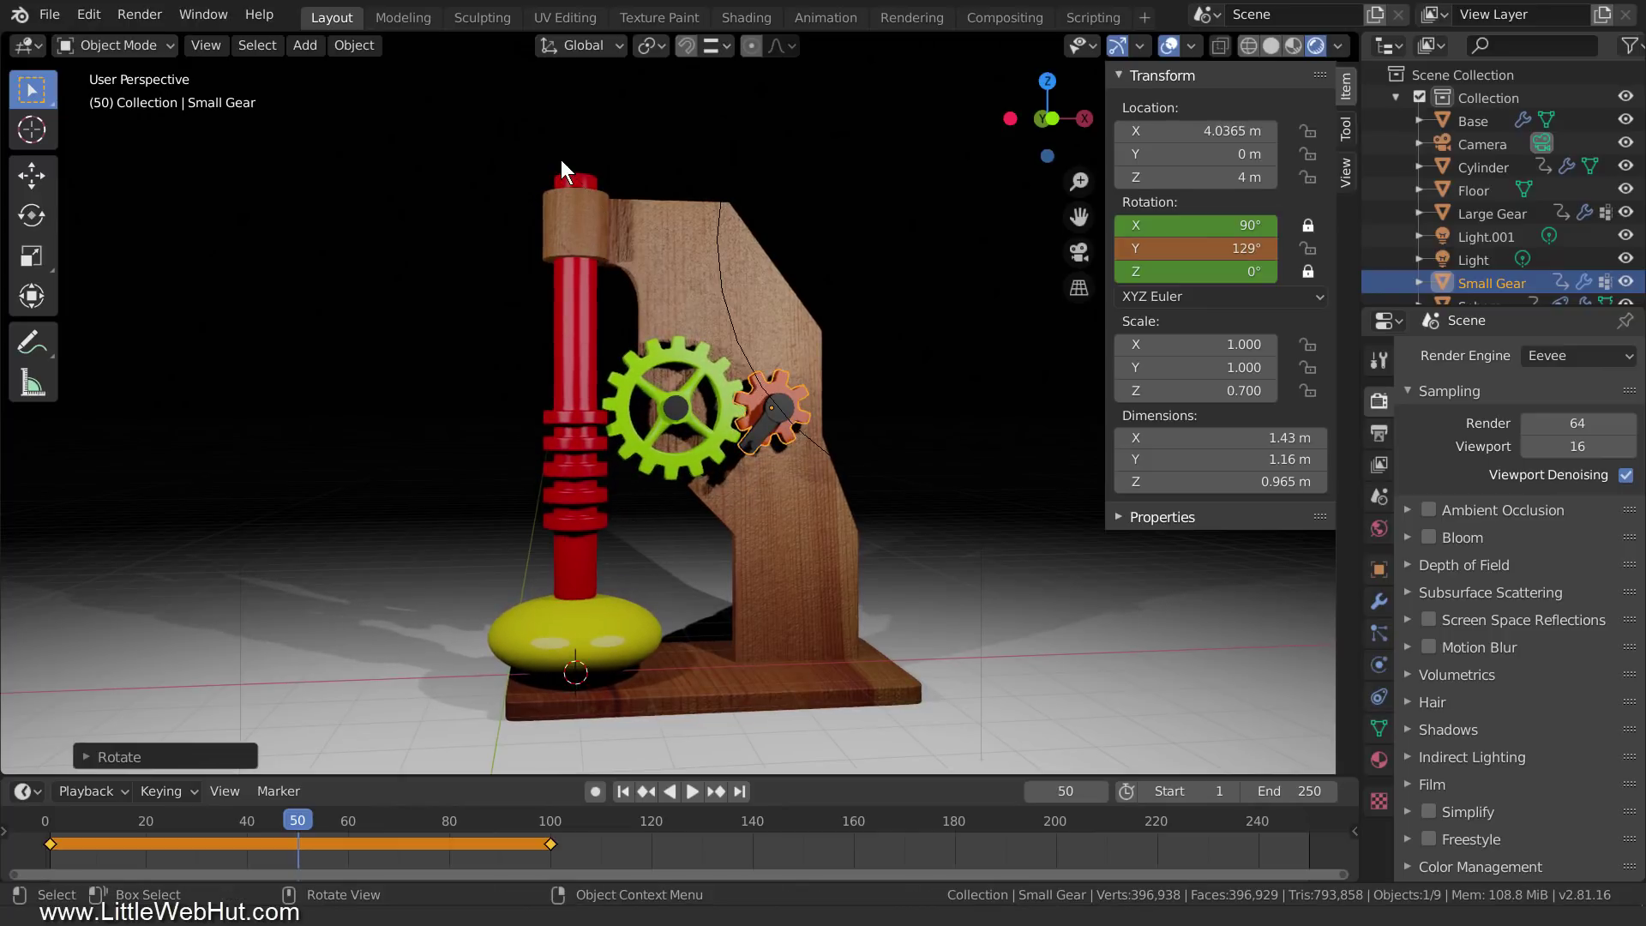
{"action": "key", "text": "i"}
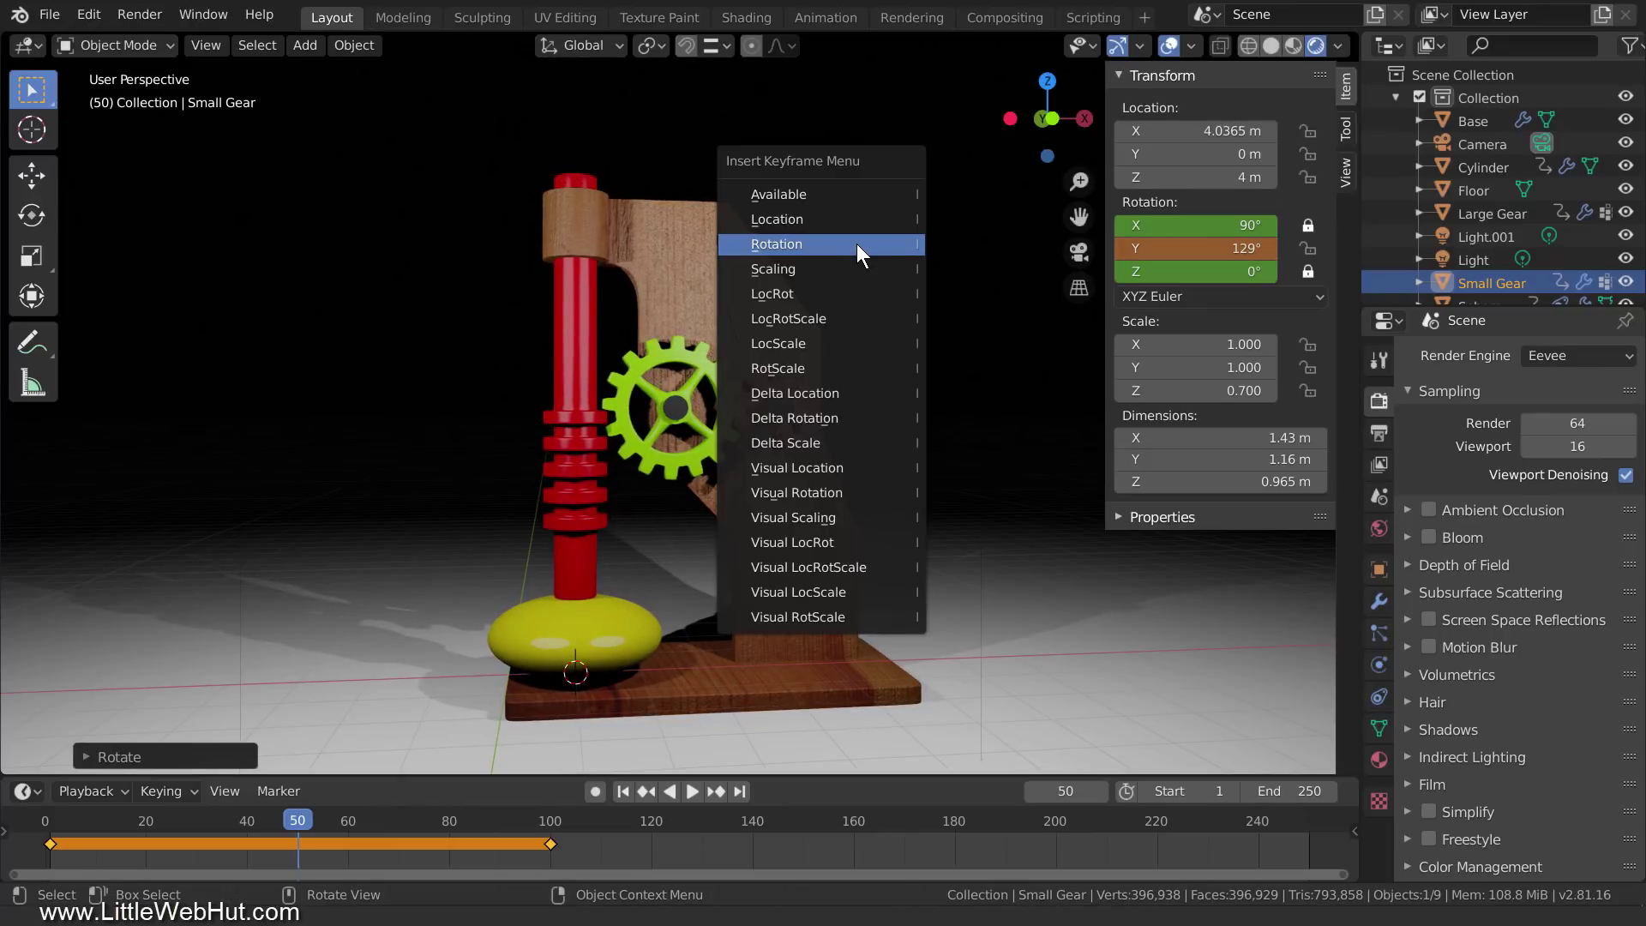
{"action": "left_click", "coordinate": [856, 244]}
- Set the animation's end frame to 100 and play it from the first frame with the viewport overlays hidden
{"action": "left_click", "coordinate": [1294, 790]}
{"action": "key", "text": "Return"}
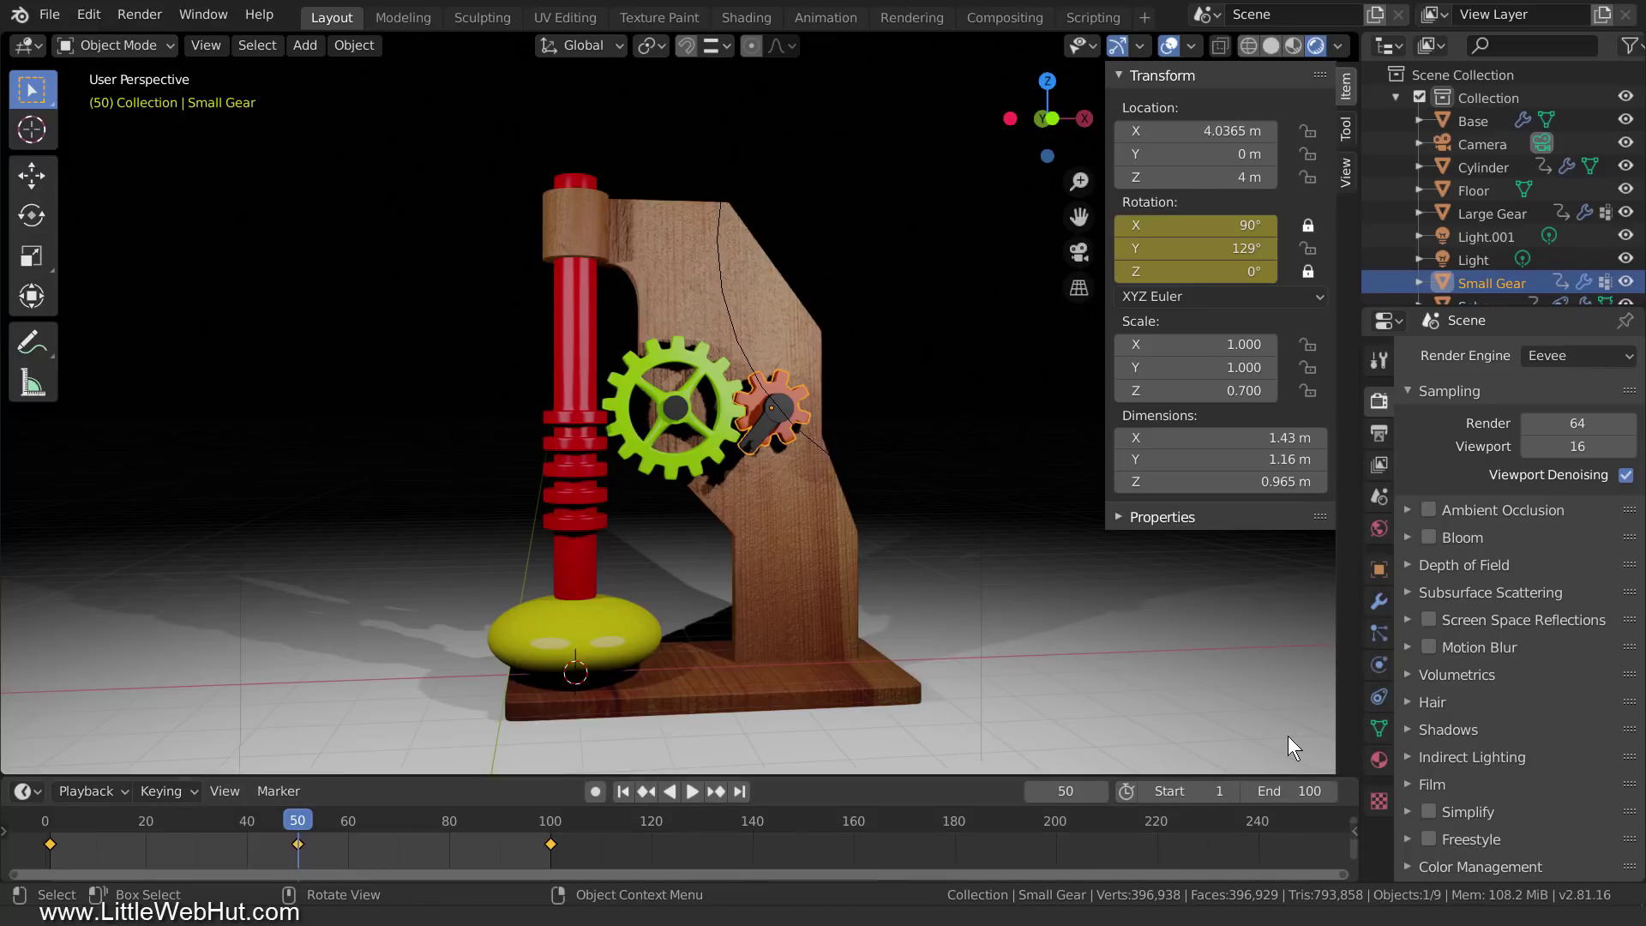
{"action": "left_click", "coordinate": [623, 790]}
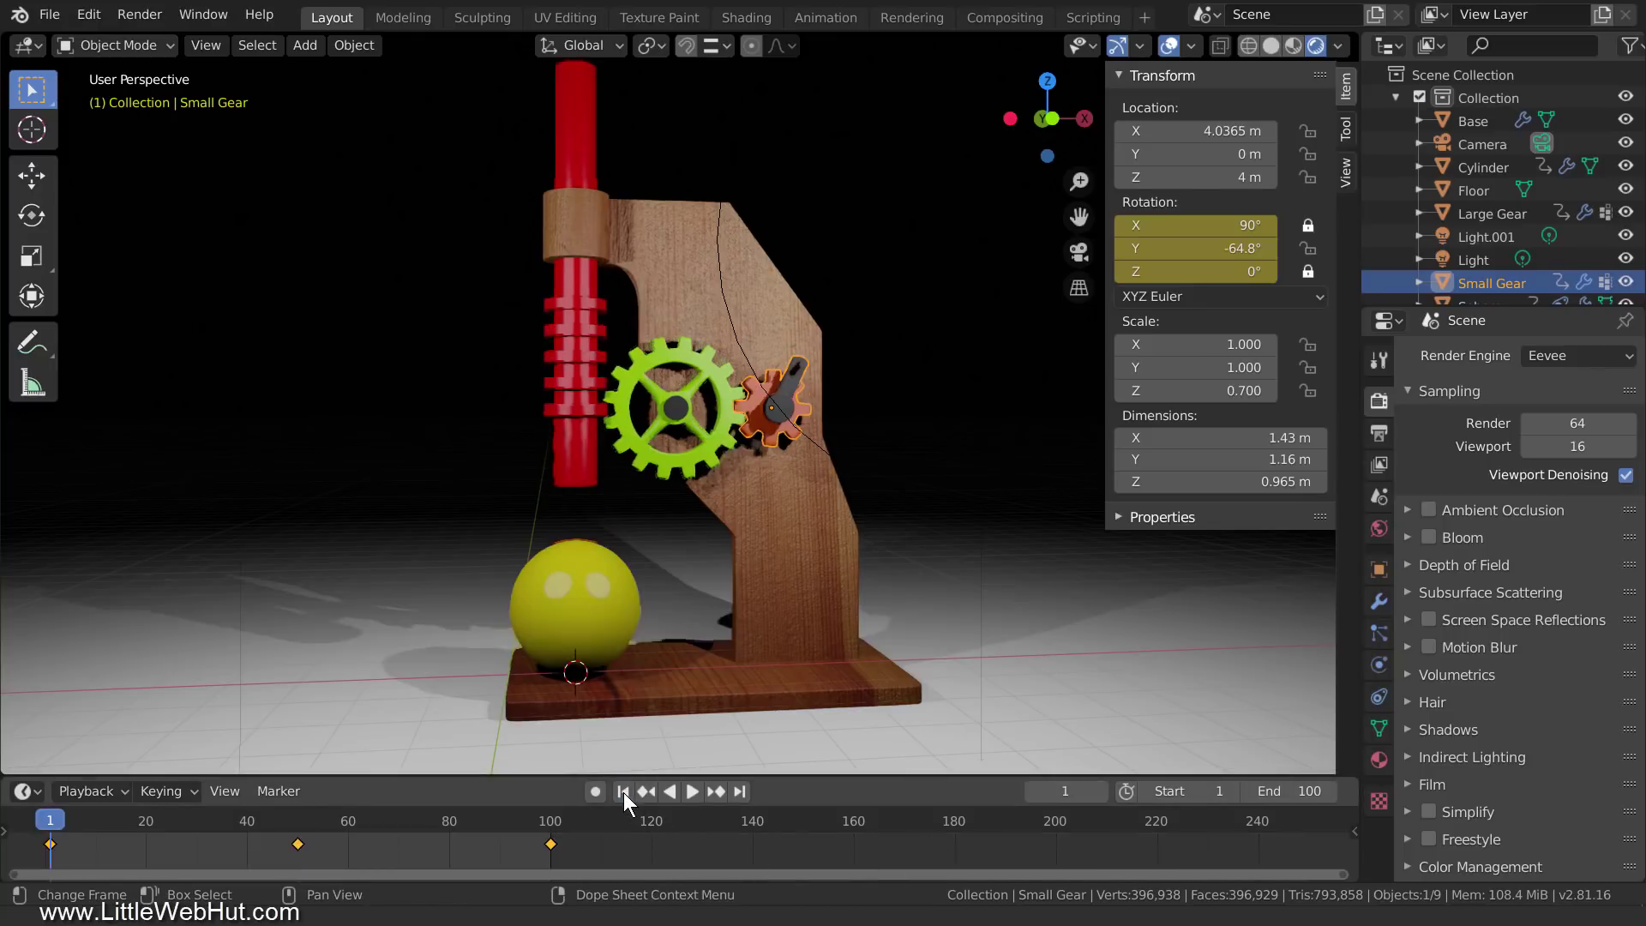
{"action": "left_click", "coordinate": [690, 790]}
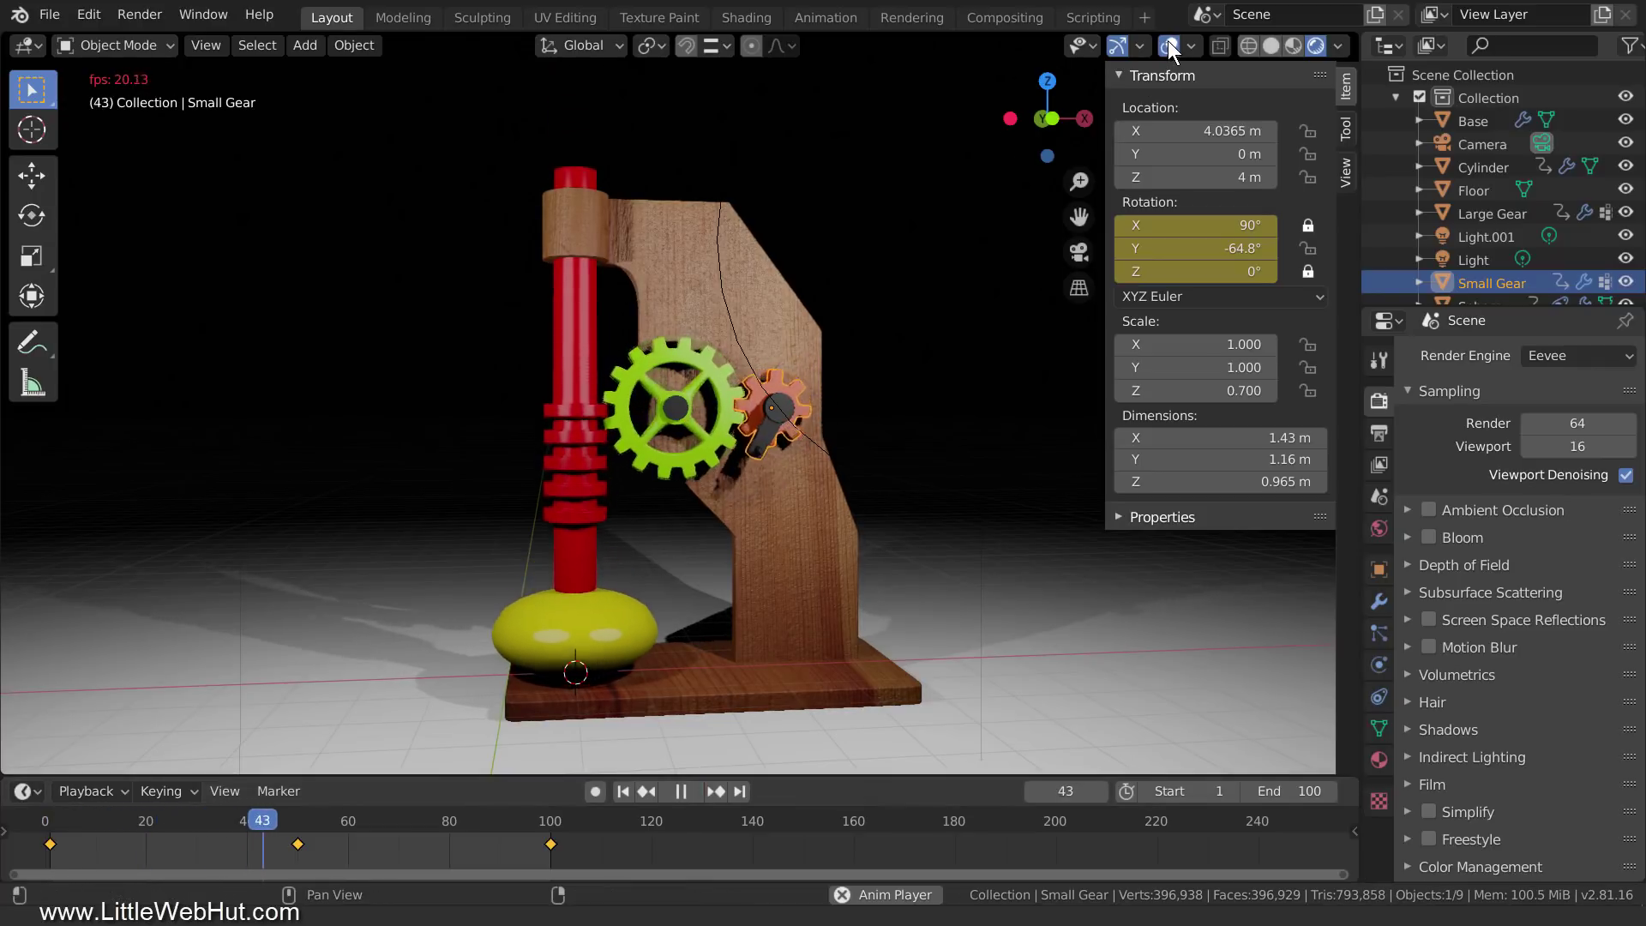
{"action": "middle_click_drag", "start_coordinate": [836, 577], "coordinate": [907, 545]}
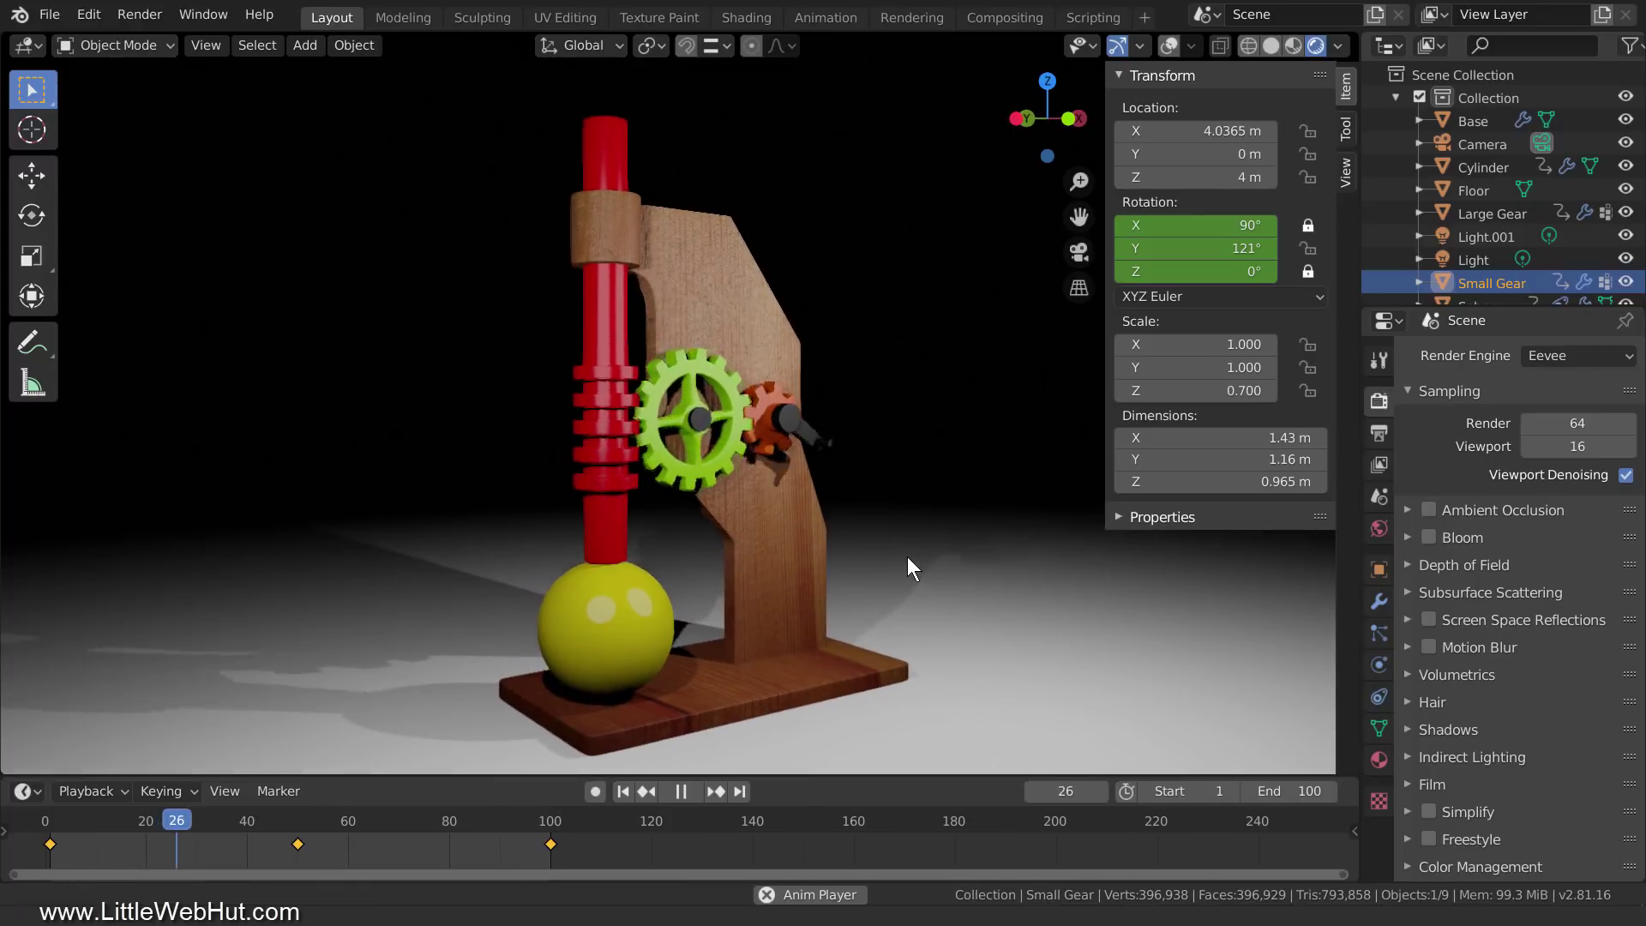